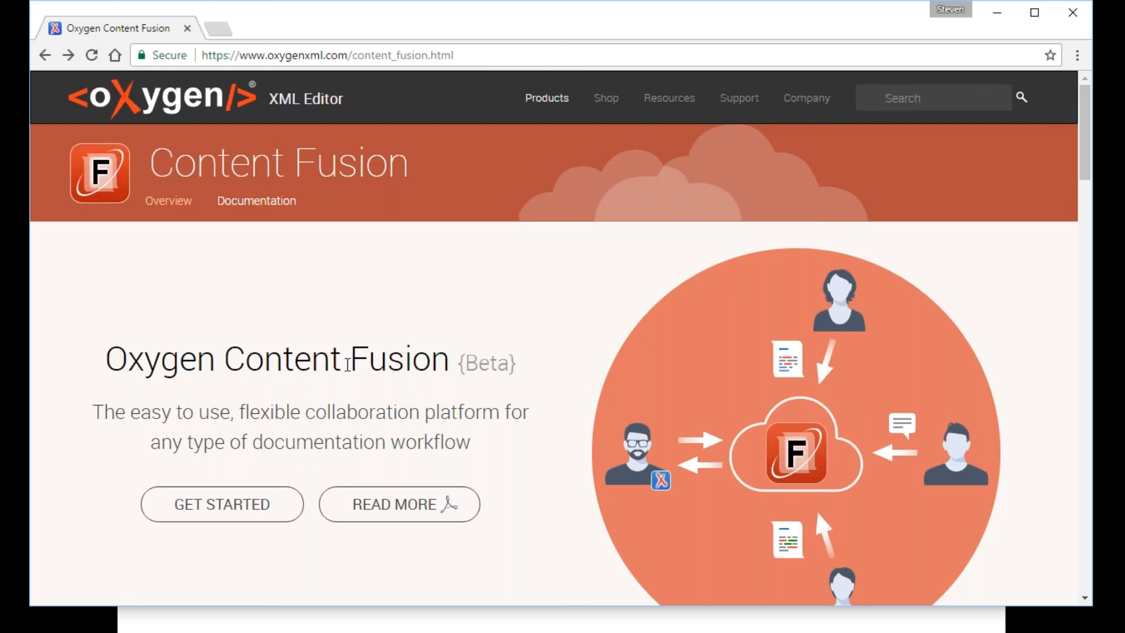
# Open the Content Fusion documentation page and switch to the topic outline in LibreOffice Writer.
pyautogui.click(251, 203)
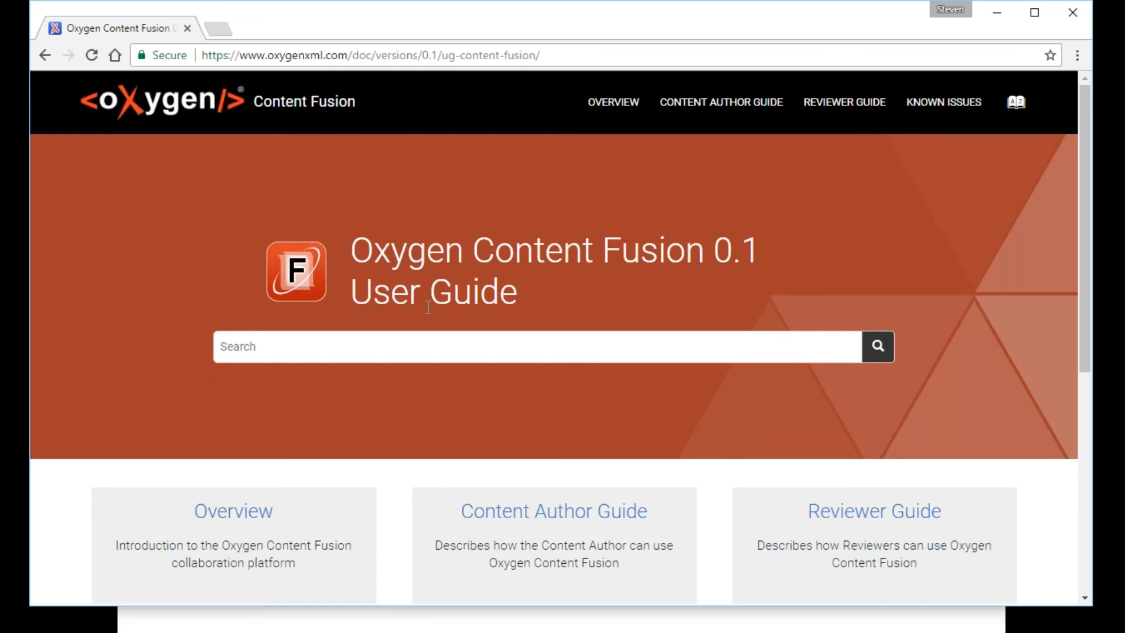
pyautogui.click(440, 620)
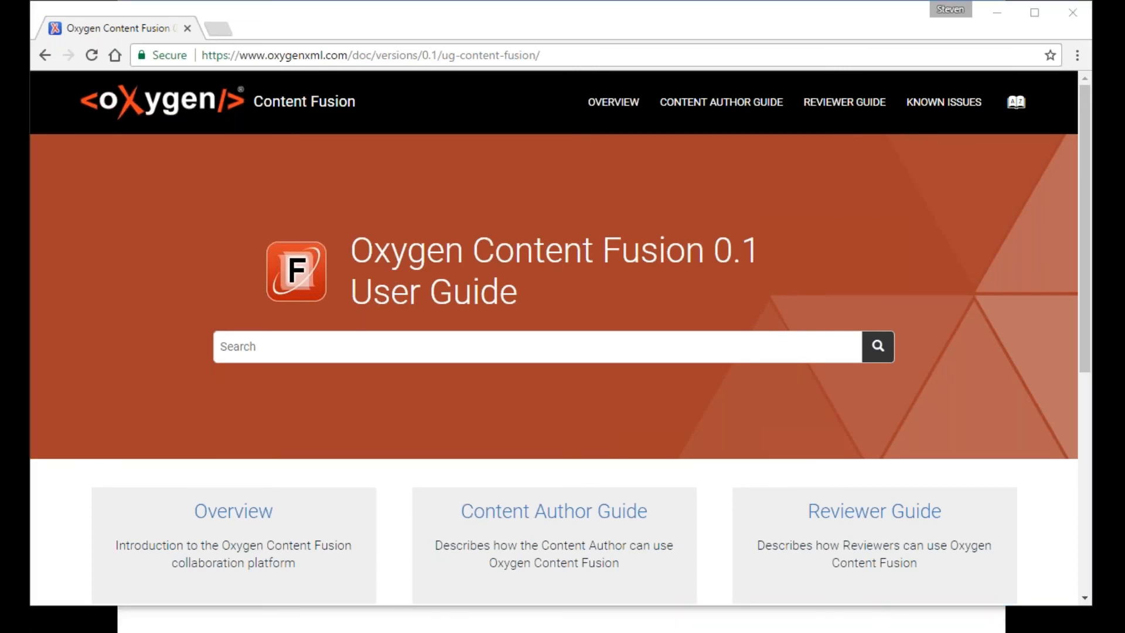
pyautogui.hotkey('alt', 'Tab')
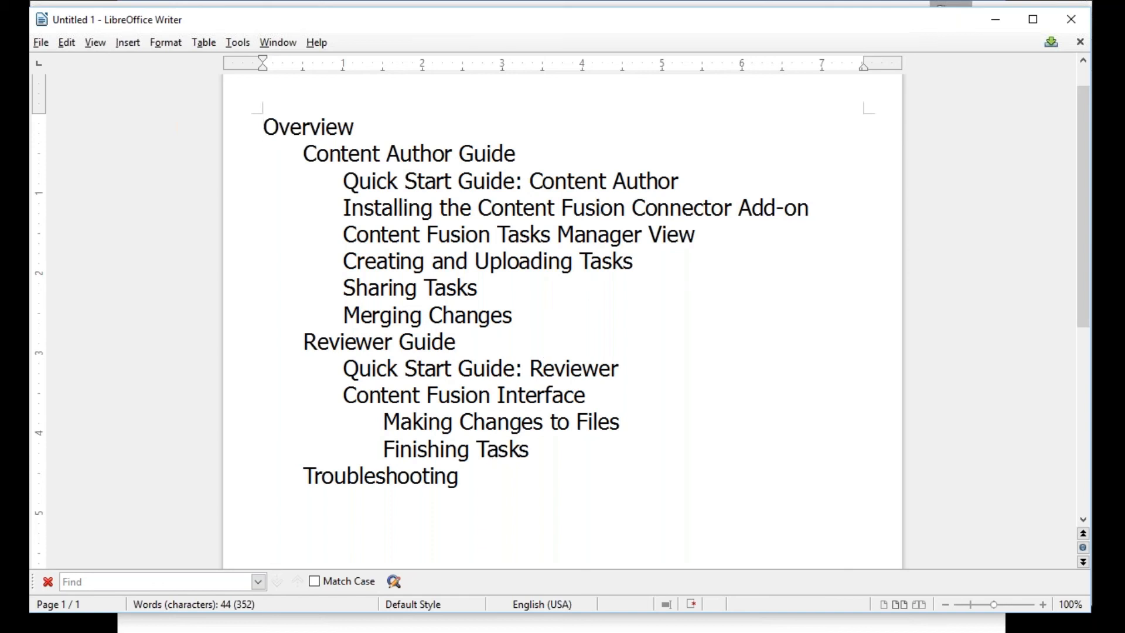
# Switch to Oxygen XML Editor and review the topic structure of chapter-content-fusion.ditamap.
pyautogui.click(294, 632)
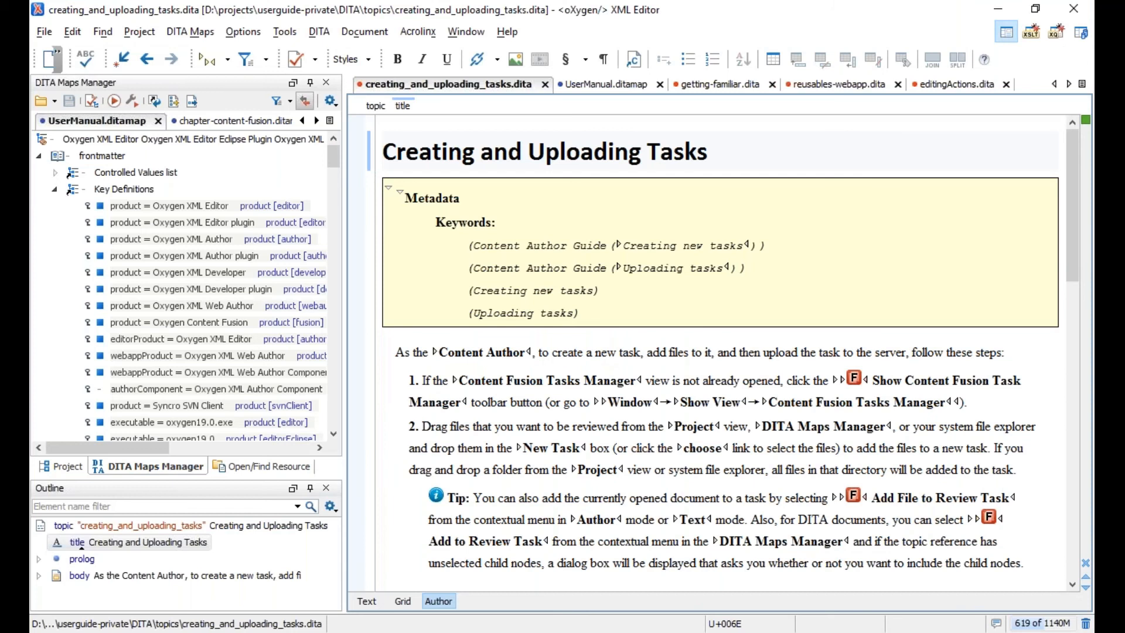
pyautogui.click(223, 121)
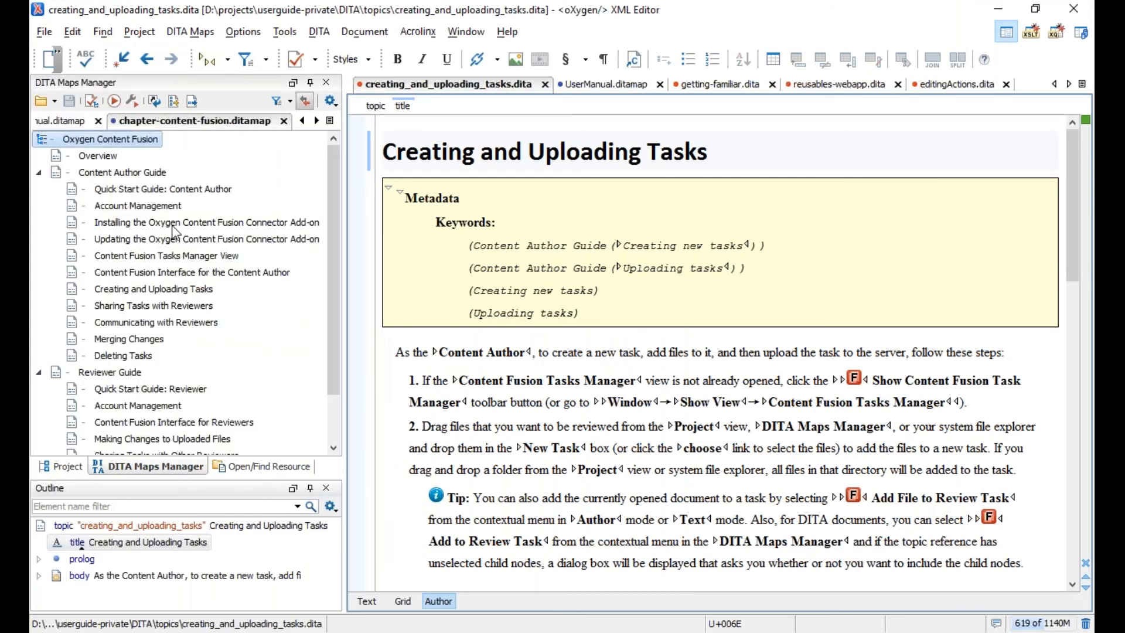
pyautogui.scroll(-2, 176, 246)
pyautogui.scroll(1, 176, 252)
pyautogui.scroll(-1, 235, 301)
pyautogui.scroll(2, 174, 238)
# Open chapter-sample-for-webinar.ditamap and start Fast Create Topics on the Sample DITA Map root.
pyautogui.click(317, 121)
pyautogui.click(316, 120)
pyautogui.click(200, 122)
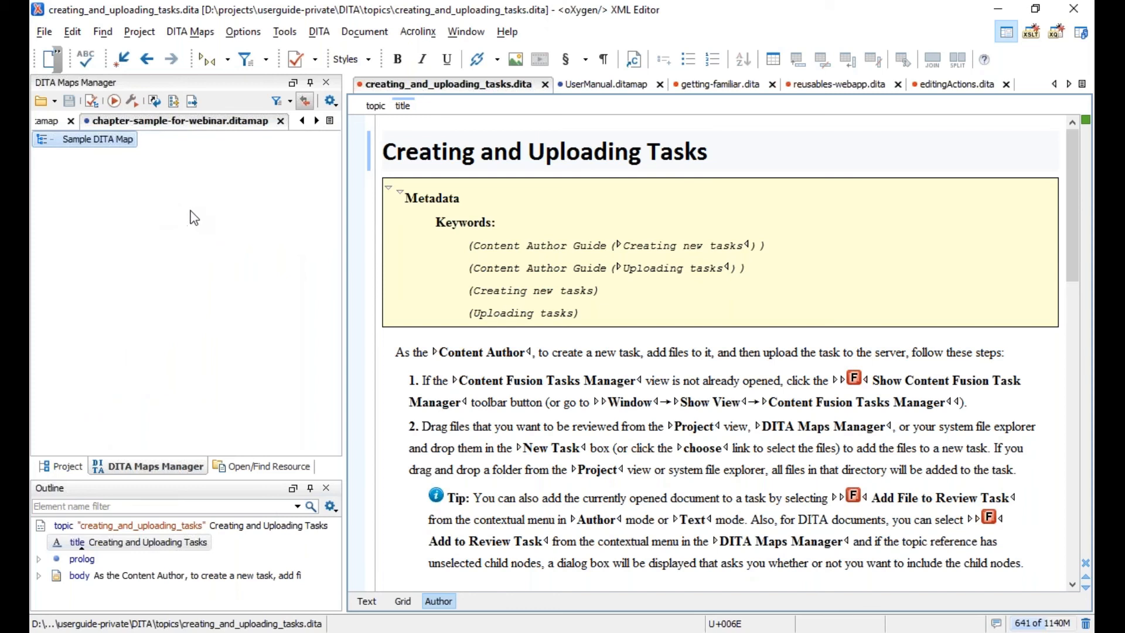
pyautogui.rightClick(84, 140)
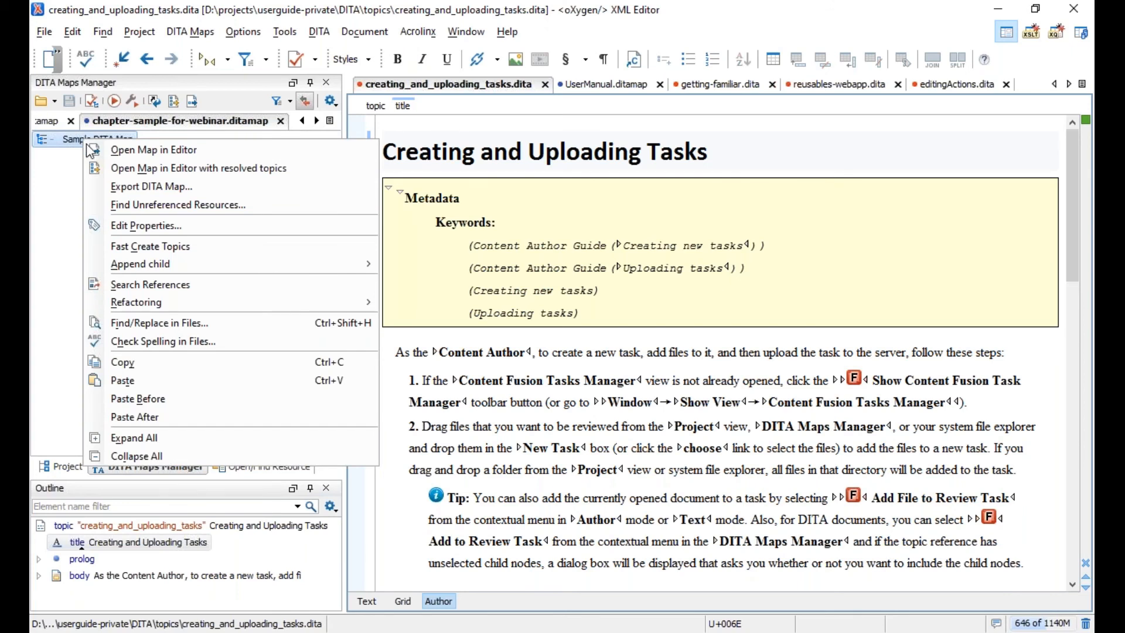
pyautogui.click(163, 247)
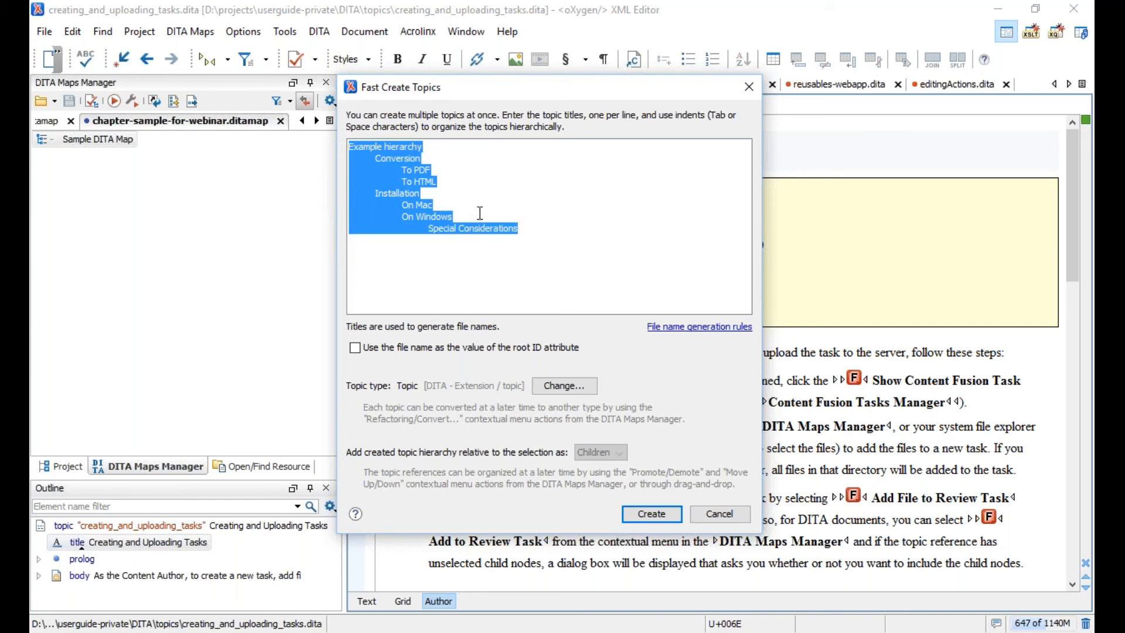
# Replace the example hierarchy with Overview, Title 1 and title 2, each nested one level deeper.
pyautogui.write('Overview')
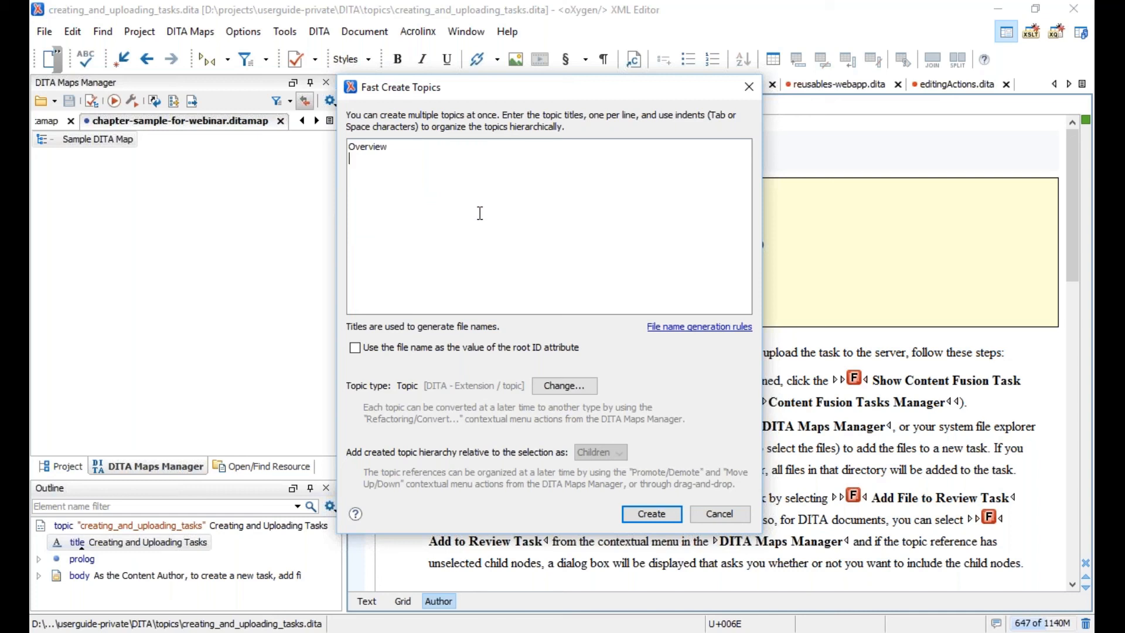
pyautogui.press('Return')
pyautogui.press('Tab')
pyautogui.write('Title 1')
pyautogui.press('Return')
pyautogui.press('Tab')
pyautogui.write('title 2')
# Copy the whole outline from Overview to Troubleshooting in LibreOffice Writer and paste it over the titles in Fast Create Topics.
pyautogui.moveTo(253, 631)
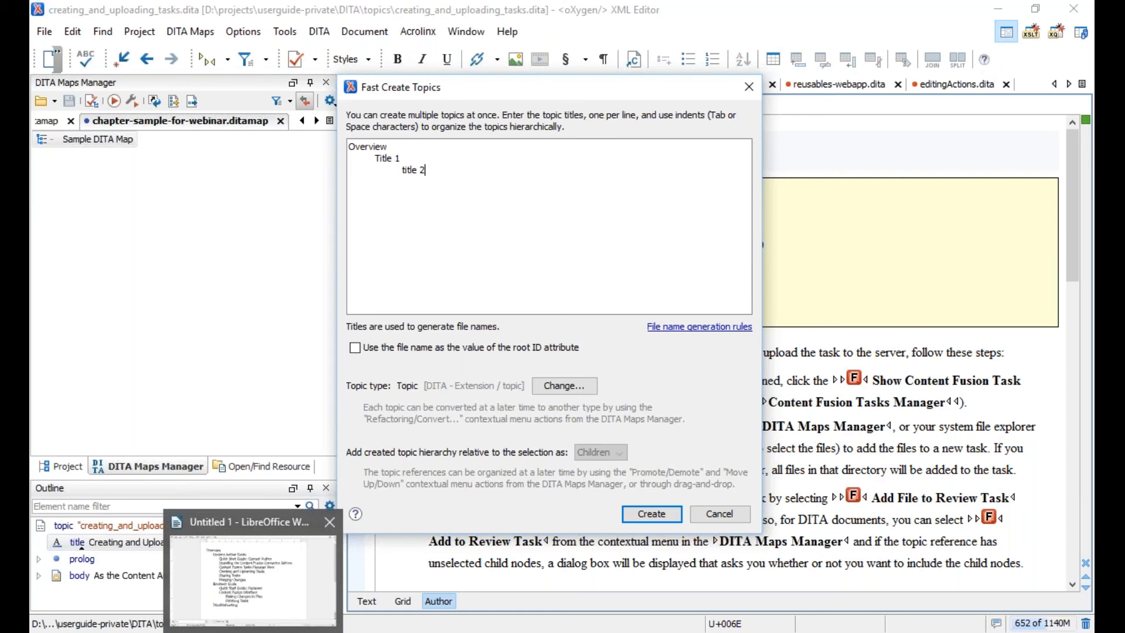
pyautogui.click(269, 604)
pyautogui.moveTo(264, 127); pyautogui.dragTo(479, 461)
pyautogui.hotkey('ctrl', 'c')
pyautogui.hotkey('alt', 'Tab')
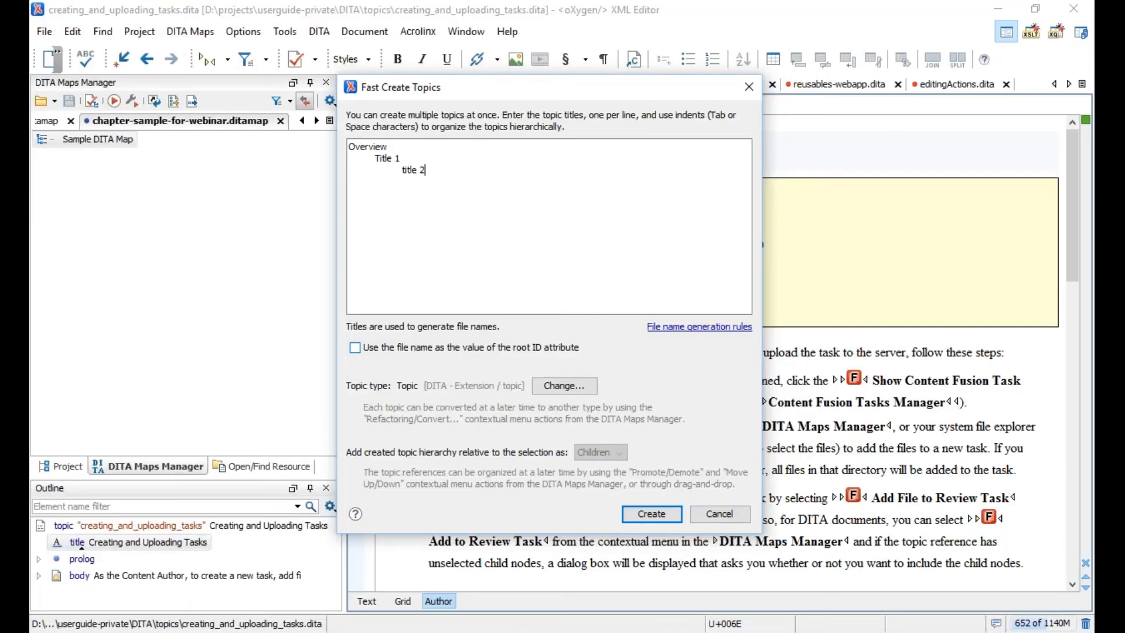
pyautogui.moveTo(350, 146); pyautogui.dragTo(501, 195)
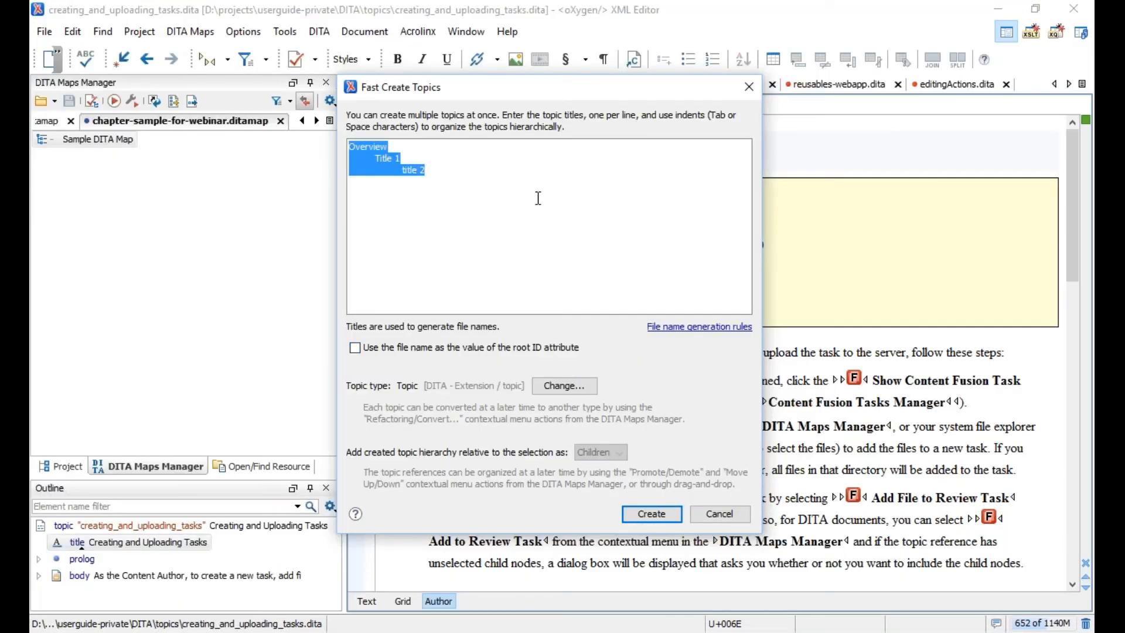
pyautogui.hotkey('ctrl', 'v')
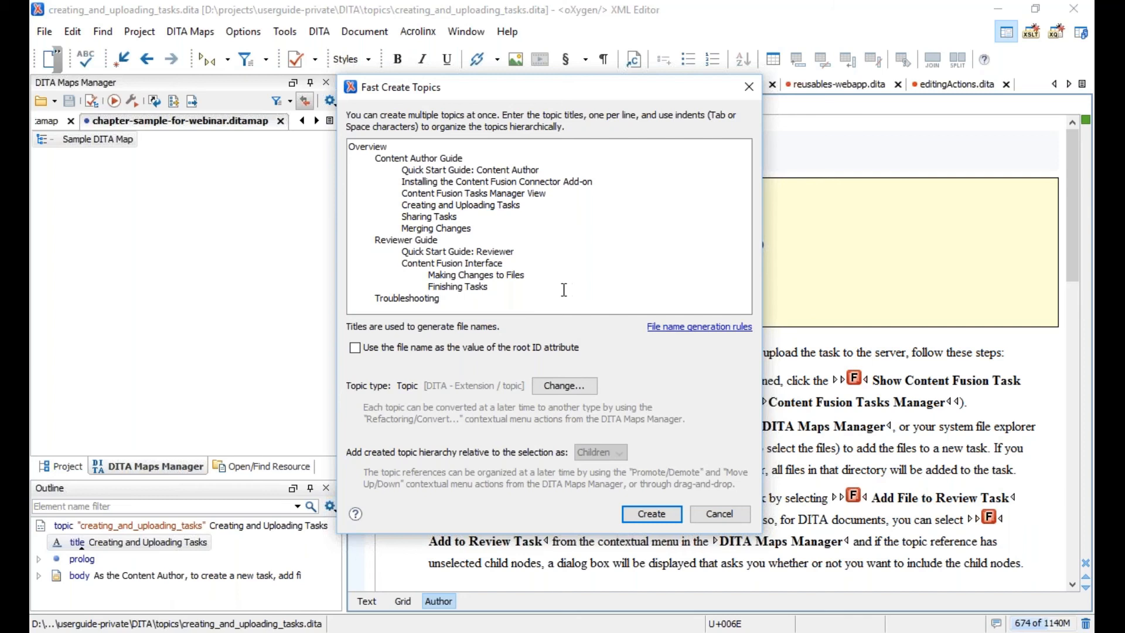
# Open the file name generation rules for new topics and try replacing spaces with a hyphen.
pyautogui.click(685, 328)
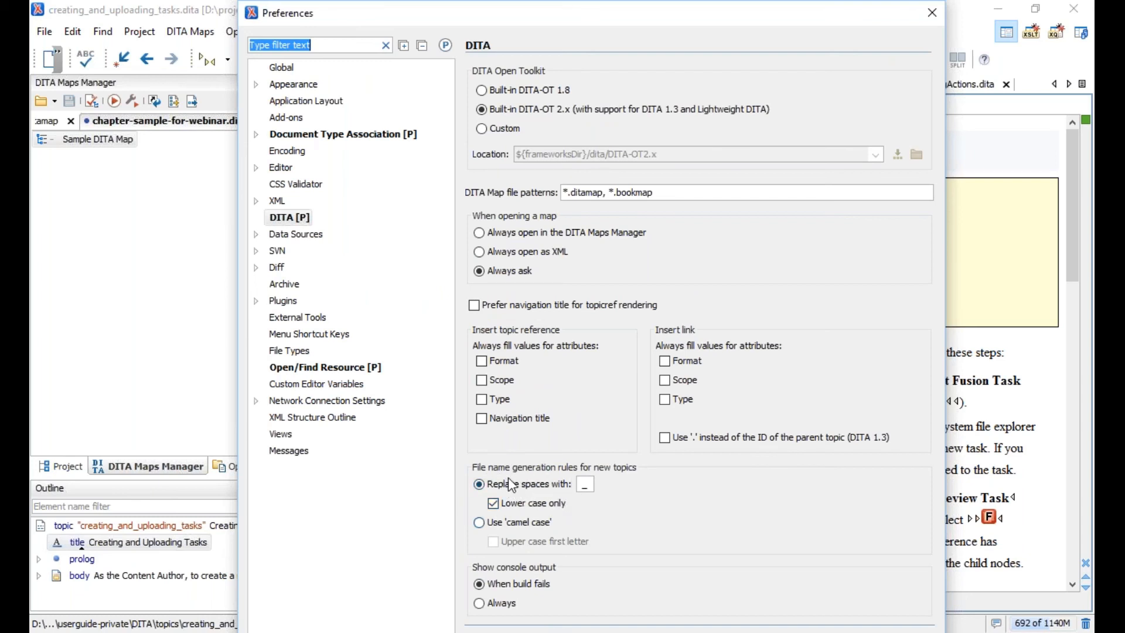
pyautogui.click(591, 482)
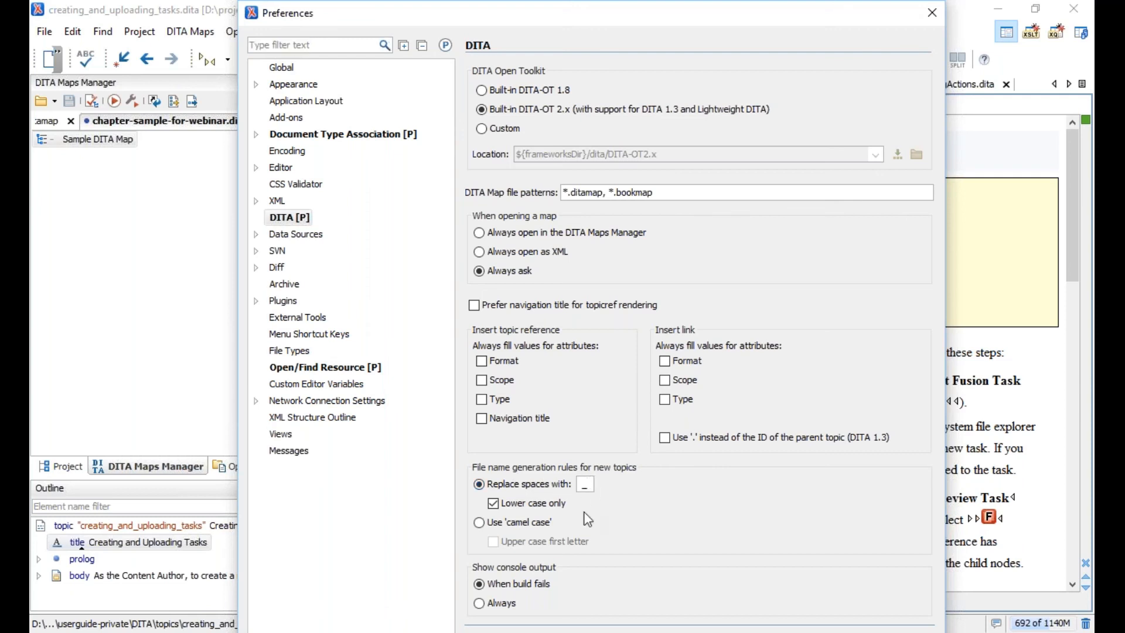
pyautogui.press('BackSpace')
pyautogui.write('-')
pyautogui.click(933, 15)
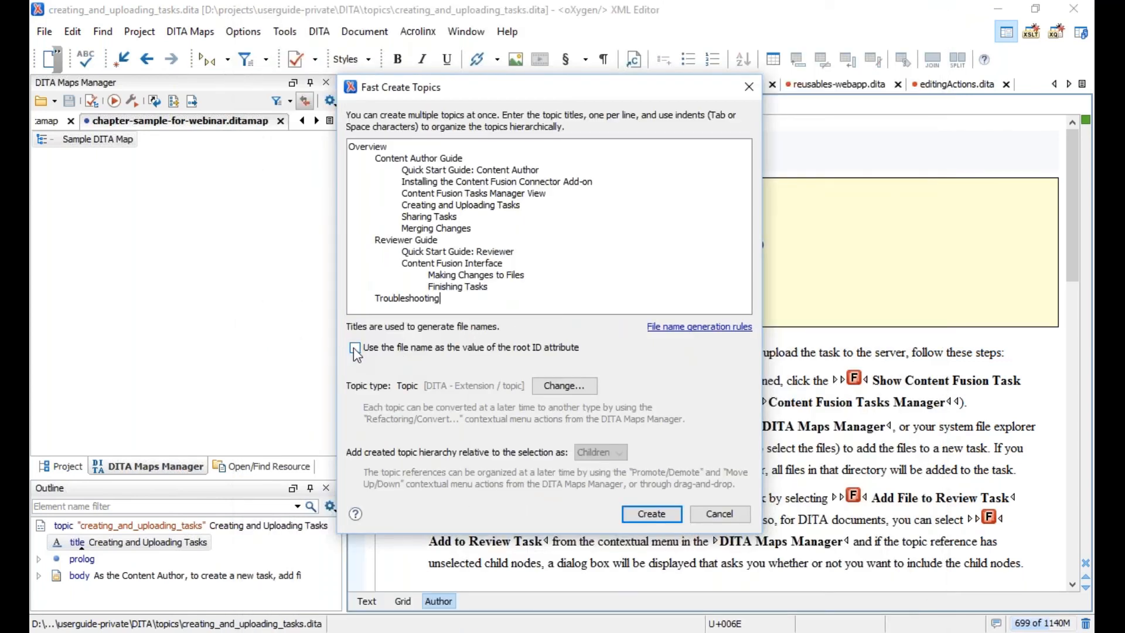
# Use the file name as the root ID value and choose the DITA - Extension Topic template as topic type.
pyautogui.click(354, 347)
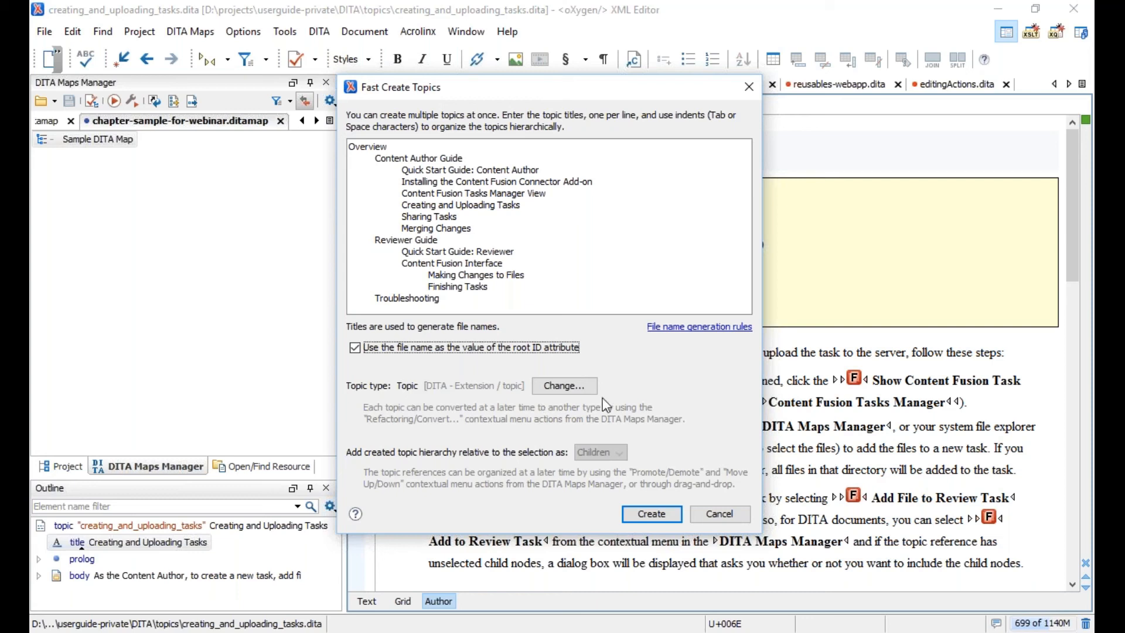
pyautogui.click(563, 390)
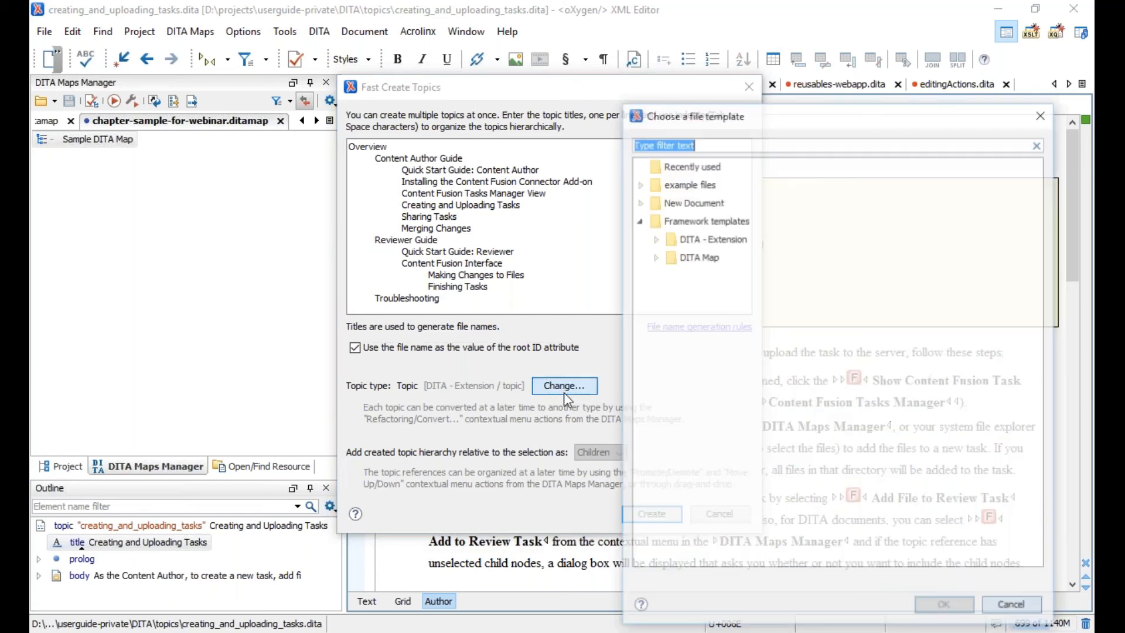
pyautogui.click(655, 239)
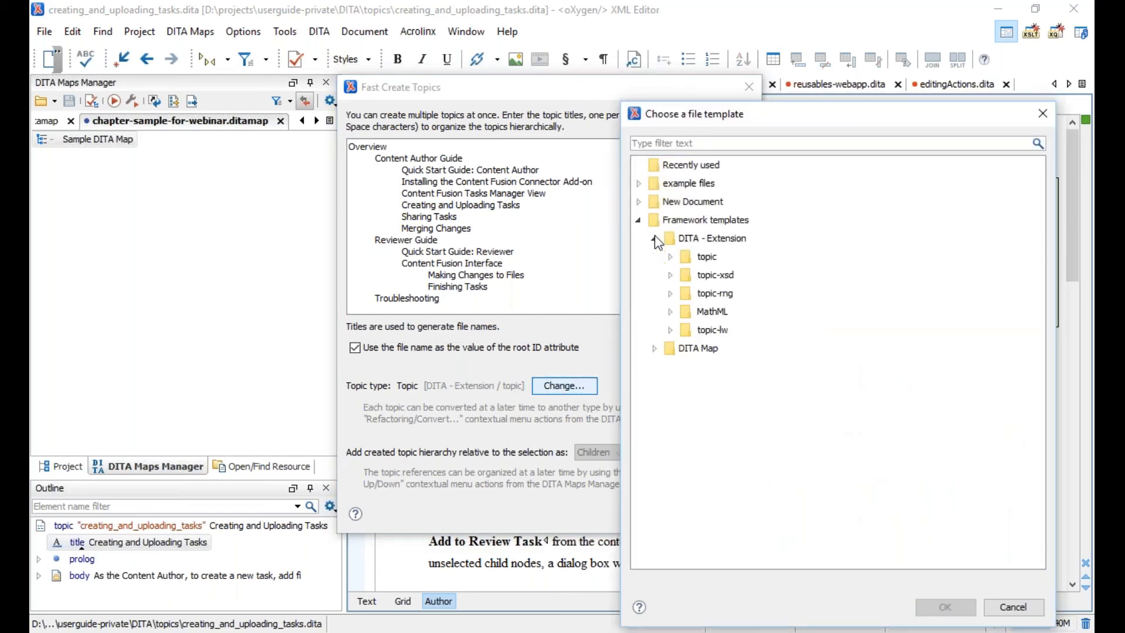
pyautogui.click(670, 257)
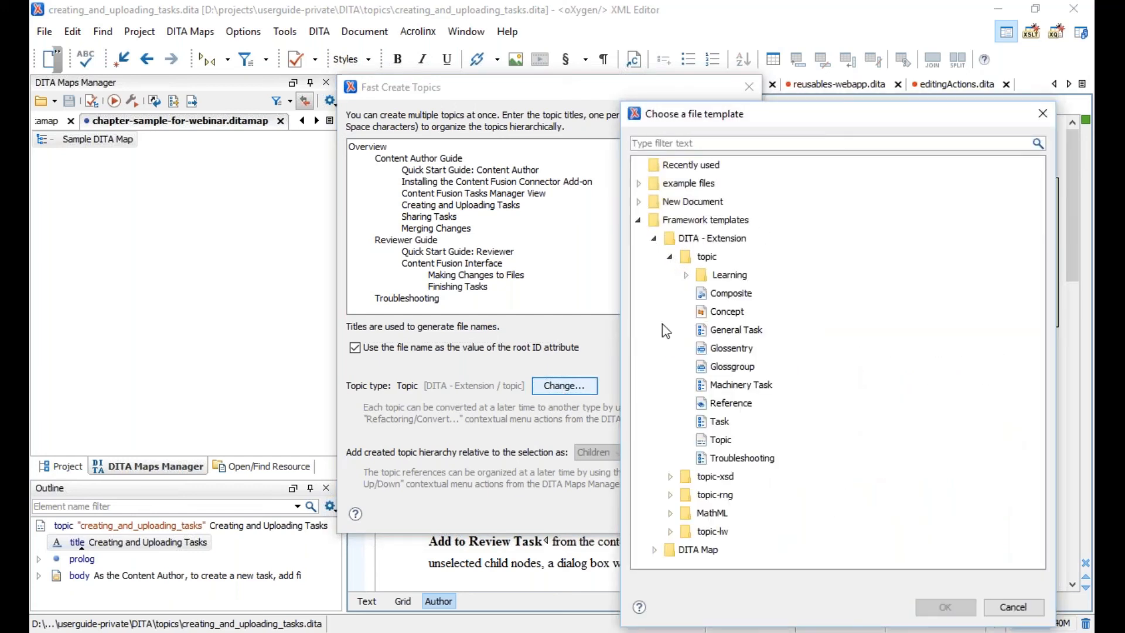
pyautogui.click(720, 440)
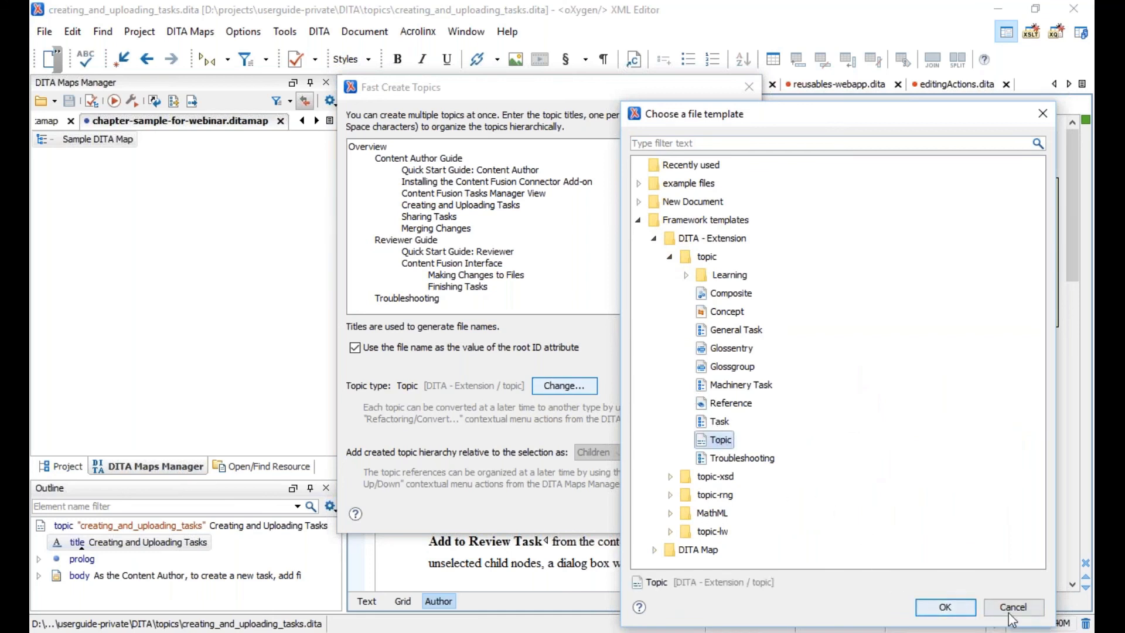
pyautogui.click(945, 607)
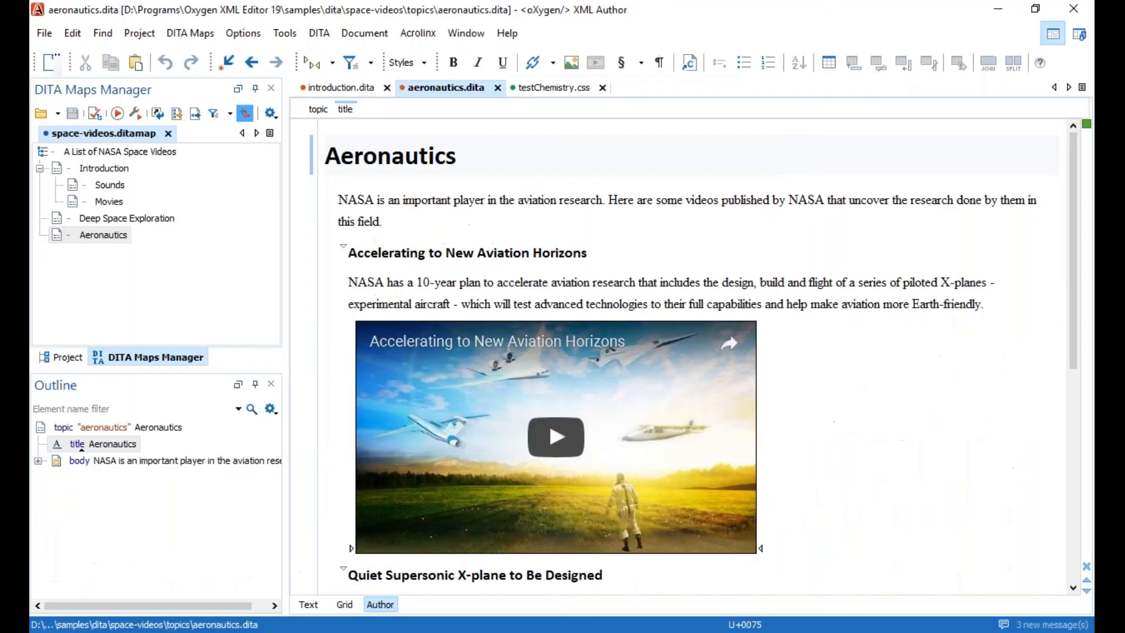
# Examine how Fast Create Topics can place a hierarchy relative to the Sounds topic in space-videos.ditamap, and close it without creating anything.
pyautogui.click(107, 185)
pyautogui.rightClick(107, 189)
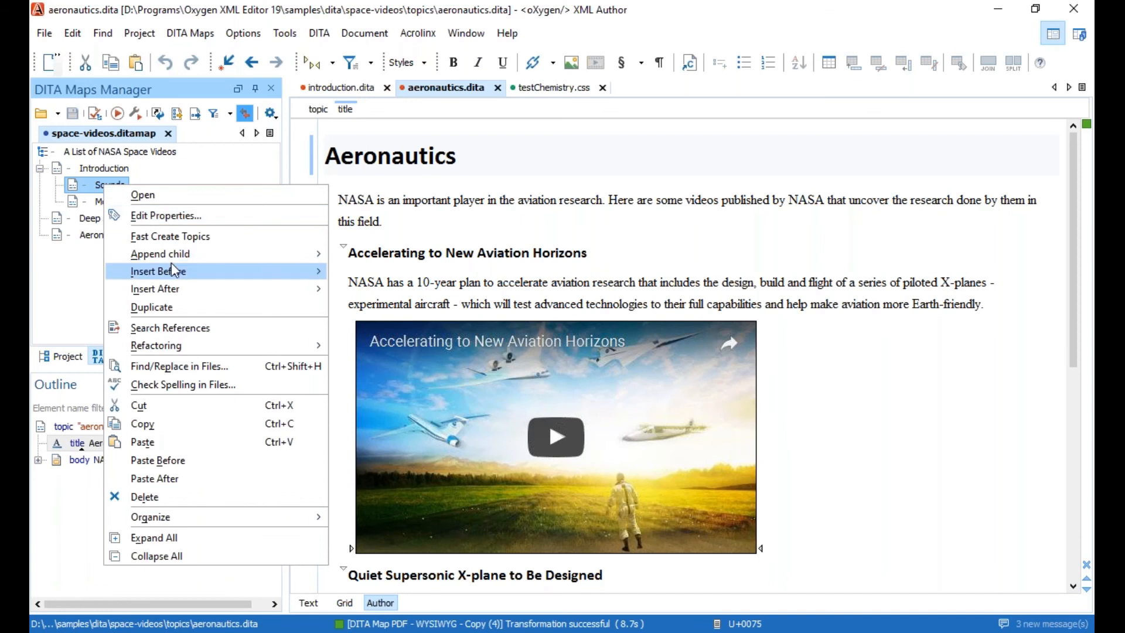
pyautogui.click(182, 236)
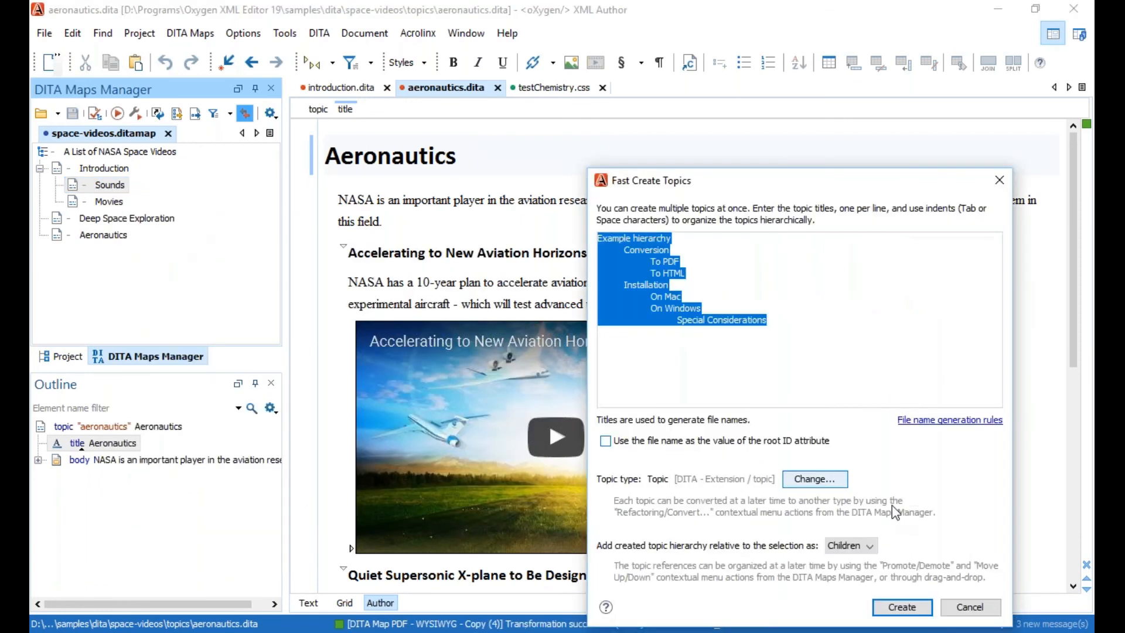
pyautogui.click(869, 547)
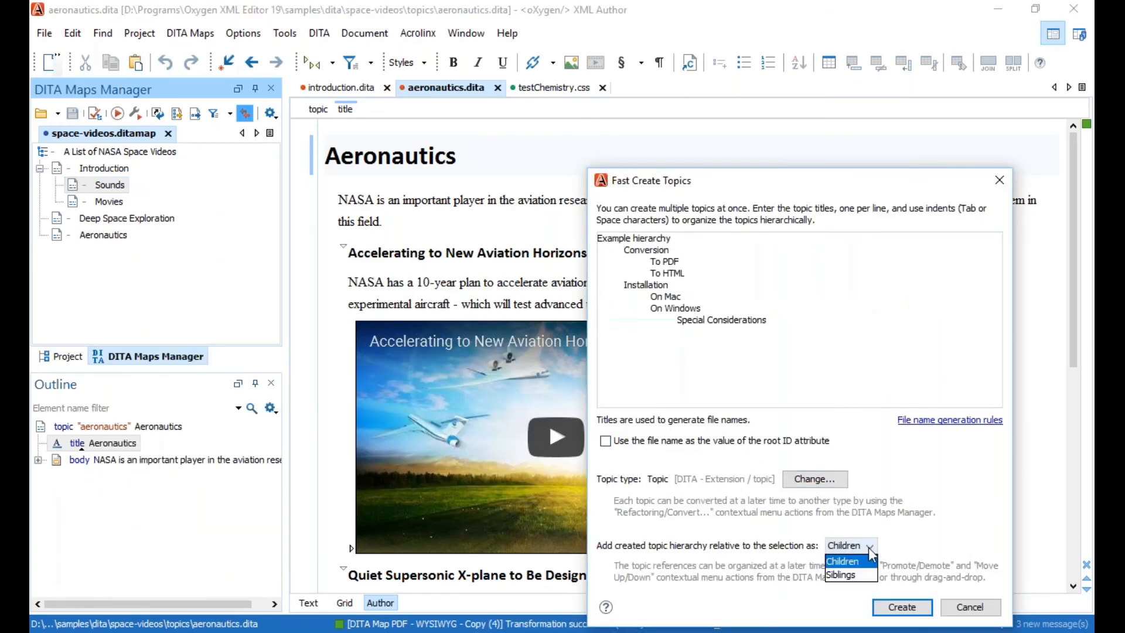
pyautogui.click(998, 184)
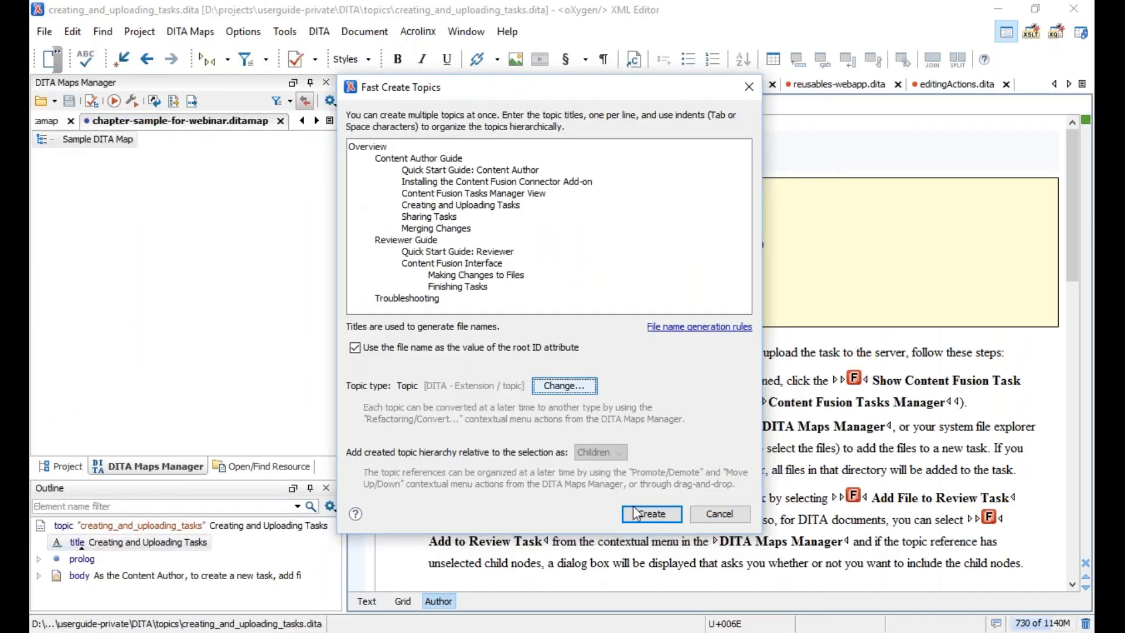
# Create the pasted topic hierarchy in the Sample DITA Map and open its Content Author Guide topic.
pyautogui.click(646, 515)
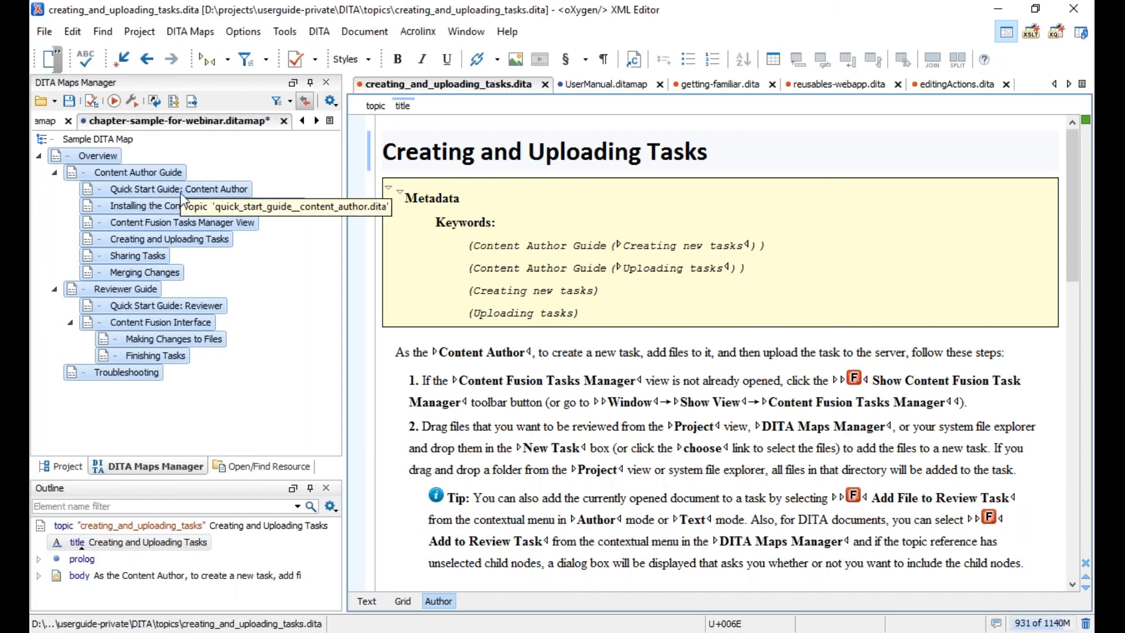
pyautogui.doubleClick(125, 173)
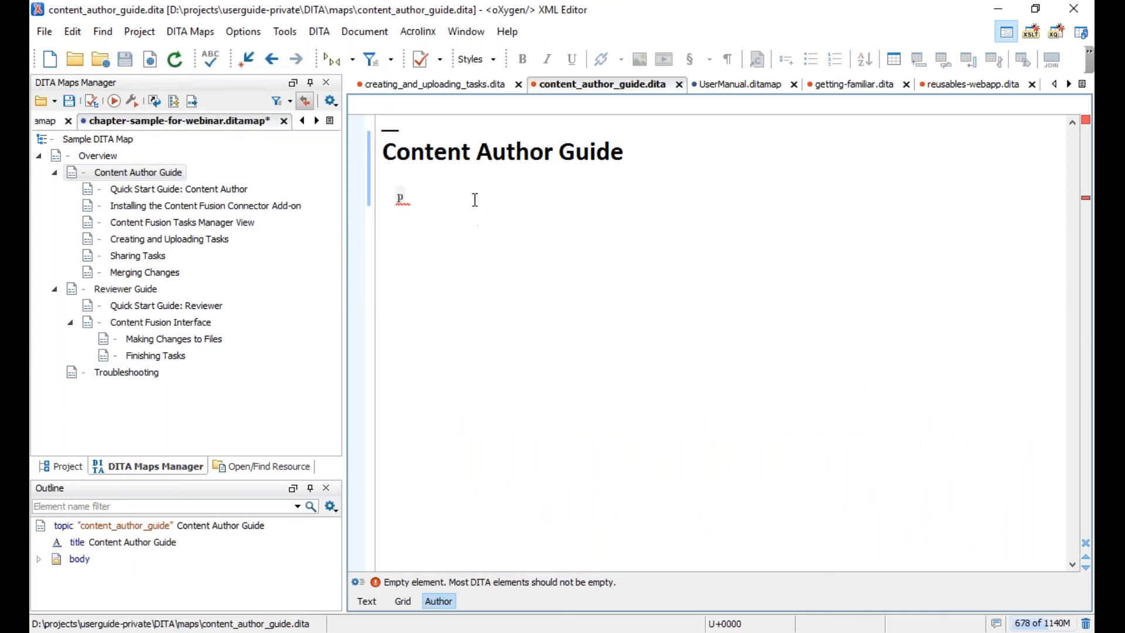
pyautogui.click(418, 156)
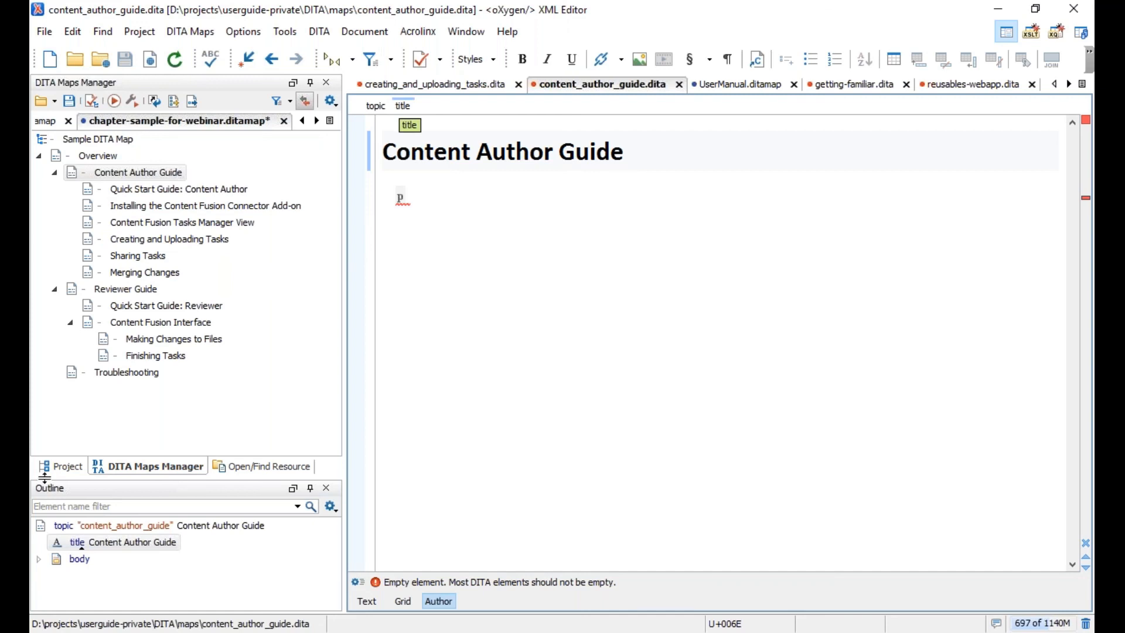
# Browse the userguide.xpr project files and examine the contents of the DITA maps folder.
pyautogui.click(63, 466)
pyautogui.scroll(5, 147, 352)
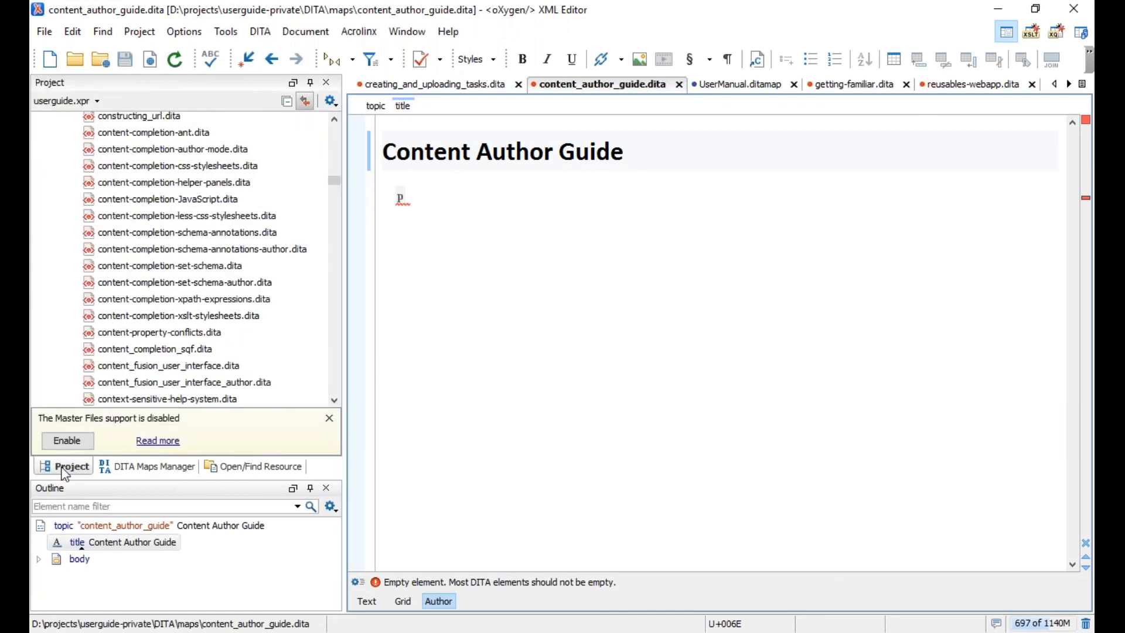
pyautogui.scroll(5, 286, 336)
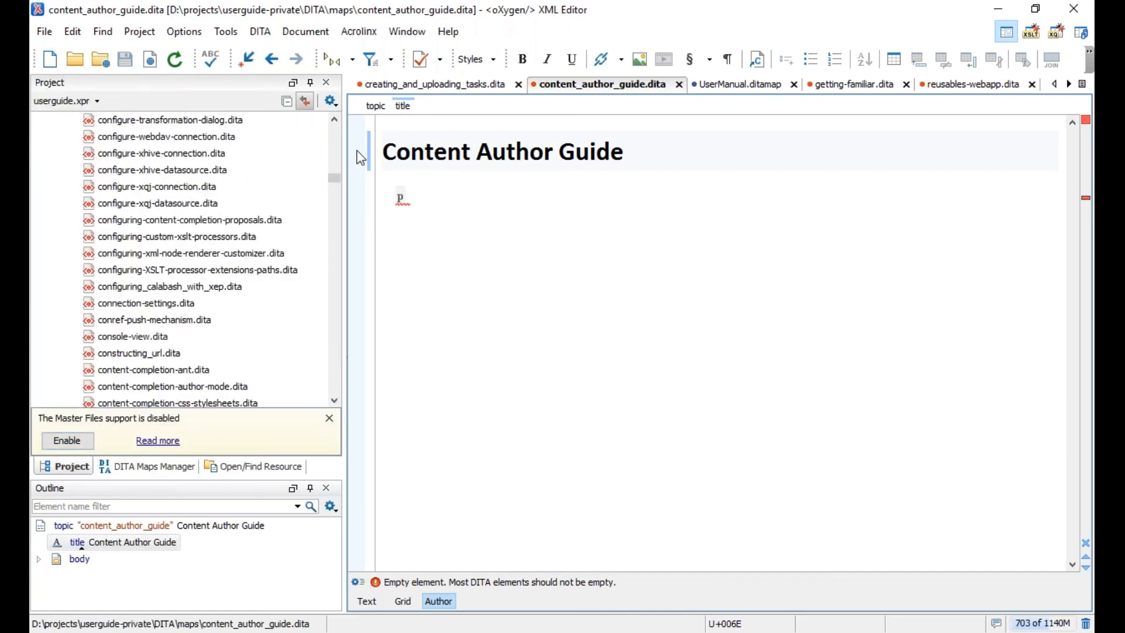
pyautogui.moveTo(335, 177); pyautogui.dragTo(355, 139)
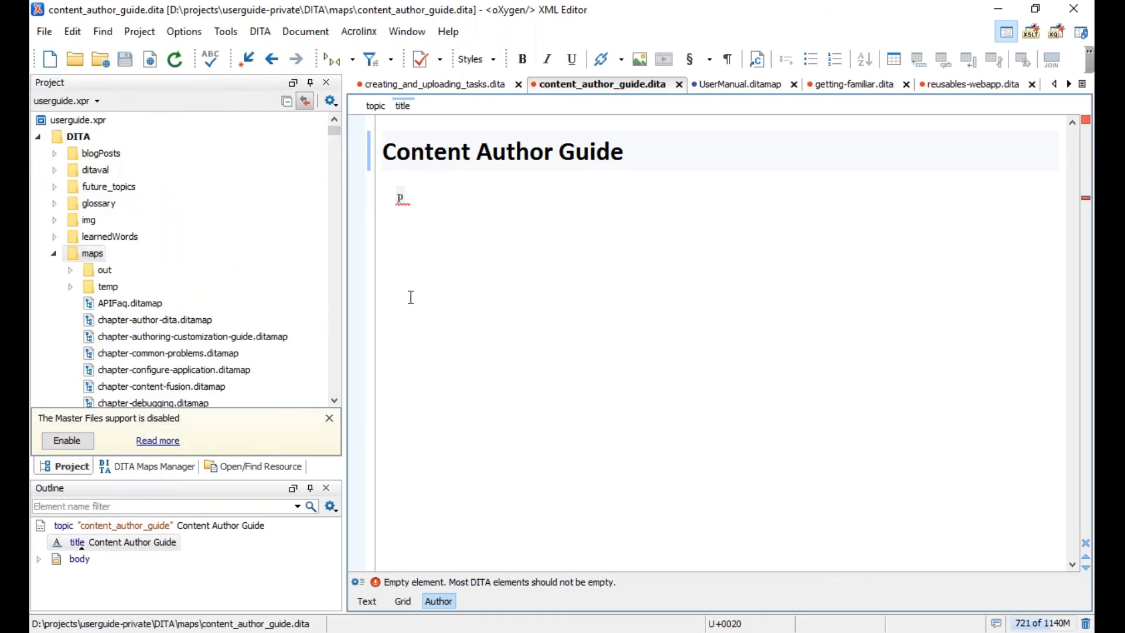
pyautogui.scroll(-3, 208, 326)
pyautogui.scroll(-15, 222, 293)
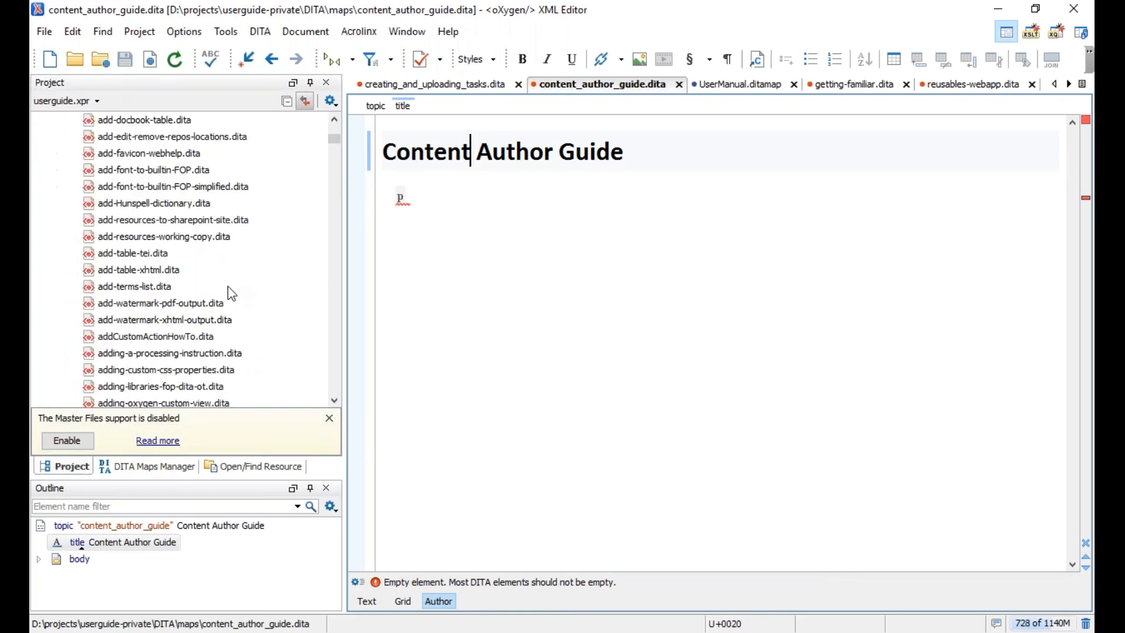
pyautogui.scroll(12, 216, 300)
pyautogui.scroll(12, 216, 300)
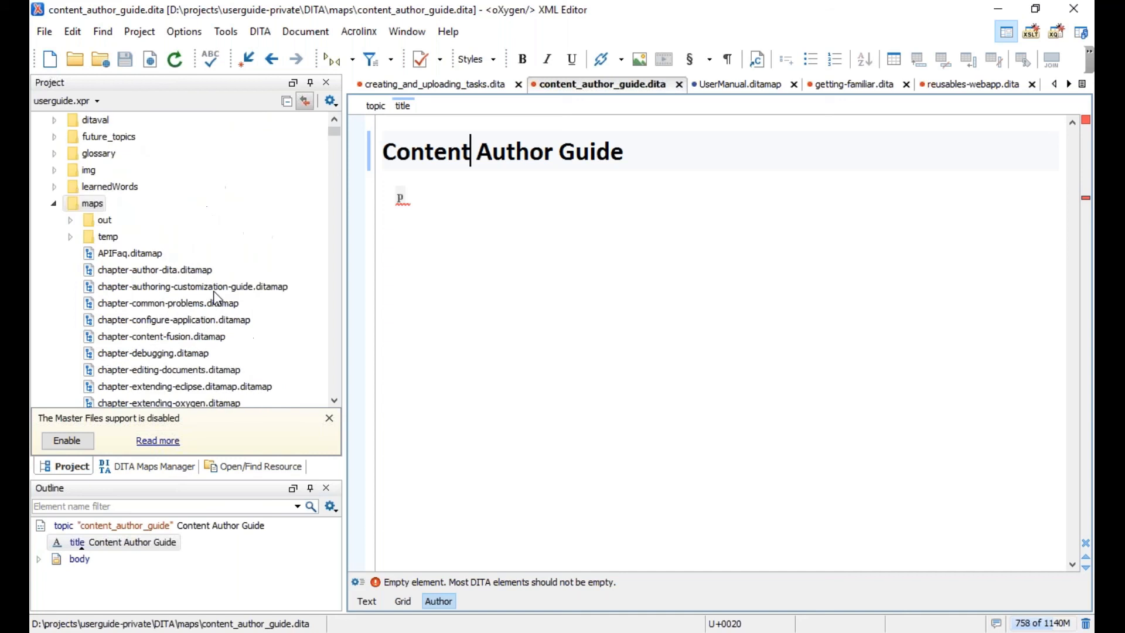
pyautogui.press('Left')
pyautogui.press('Left')
pyautogui.press('Left')
pyautogui.press('Left')
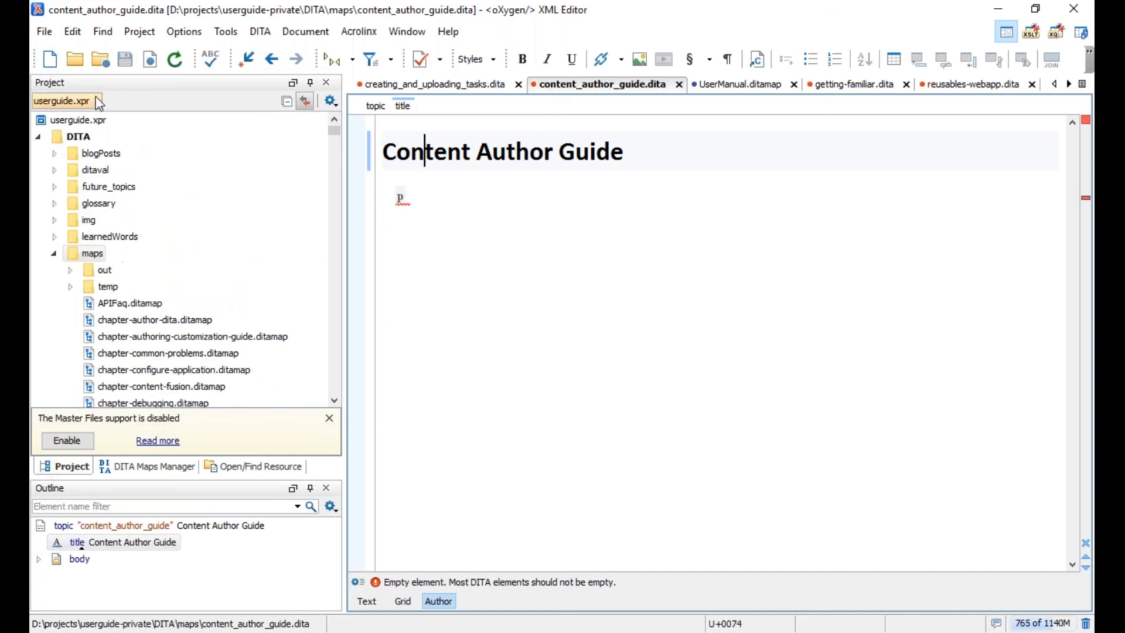
# Save chapter-sample-for-webinar.ditamap and look through the topics folder of the userguide.xpr project.
pyautogui.click(128, 473)
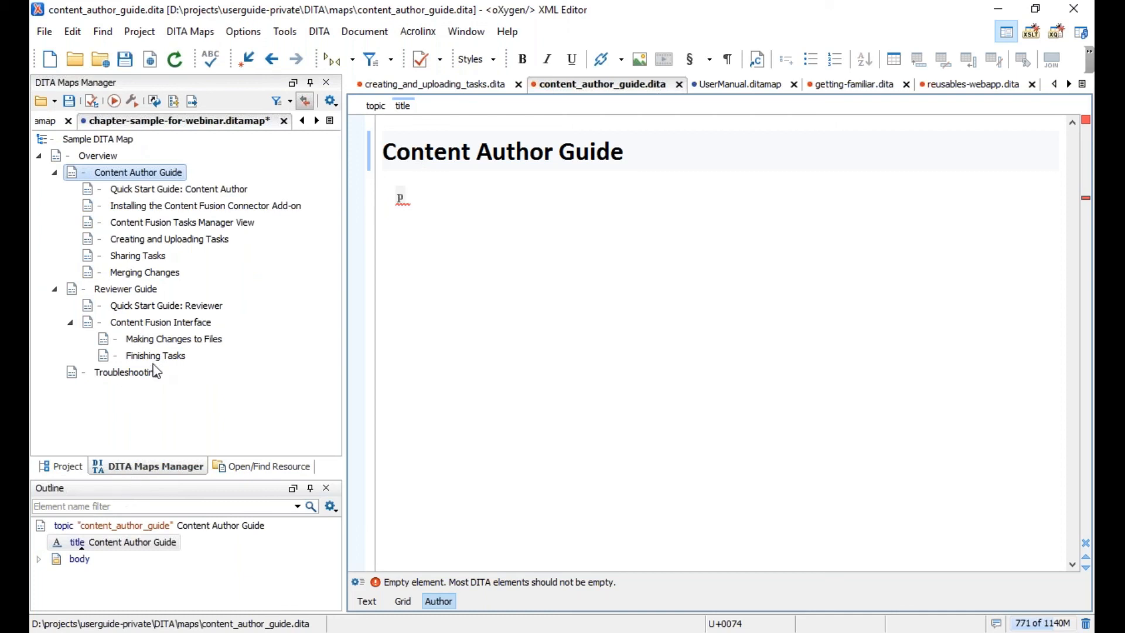
pyautogui.hotkey('ctrl', 's')
pyautogui.click(65, 466)
pyautogui.scroll(-15, 145, 272)
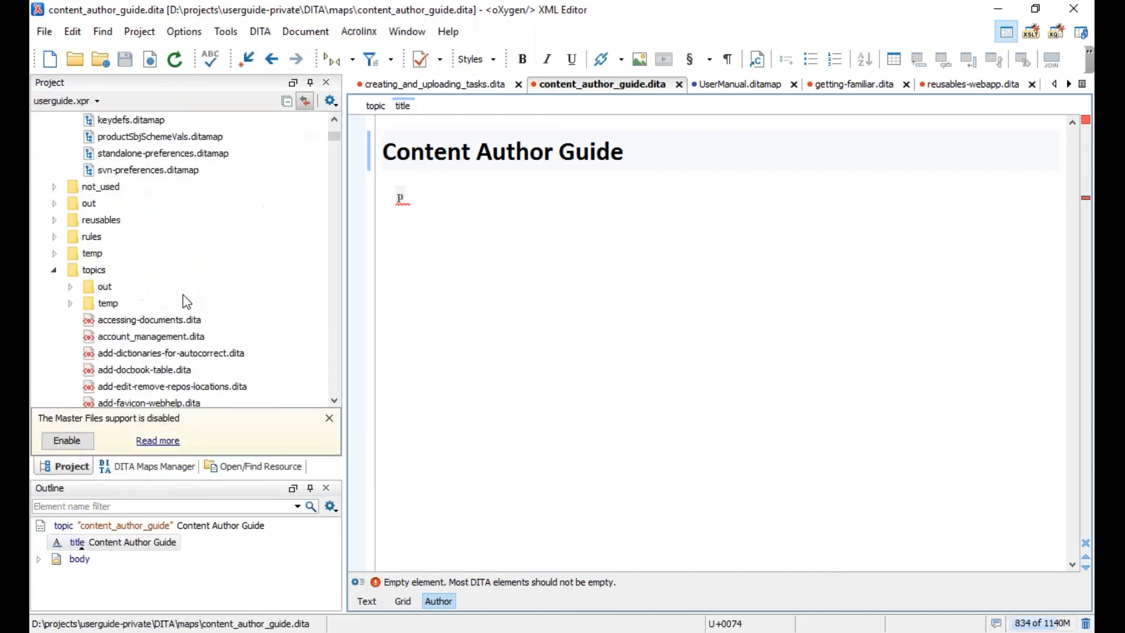
pyautogui.moveTo(522, 141); pyautogui.dragTo(530, 139)
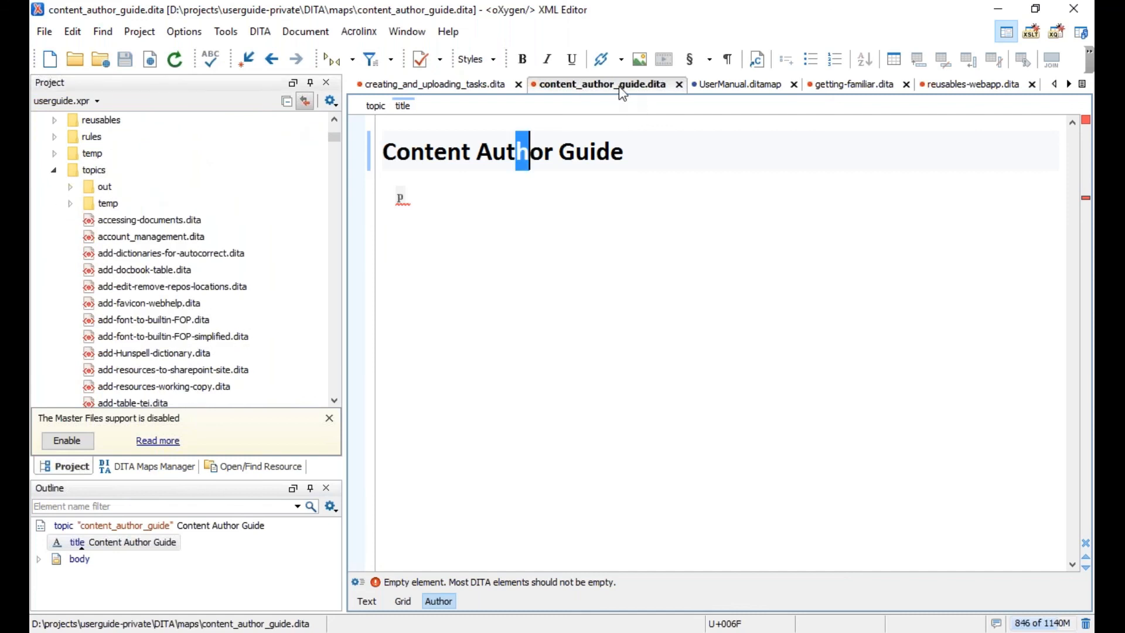
pyautogui.scroll(5, 131, 225)
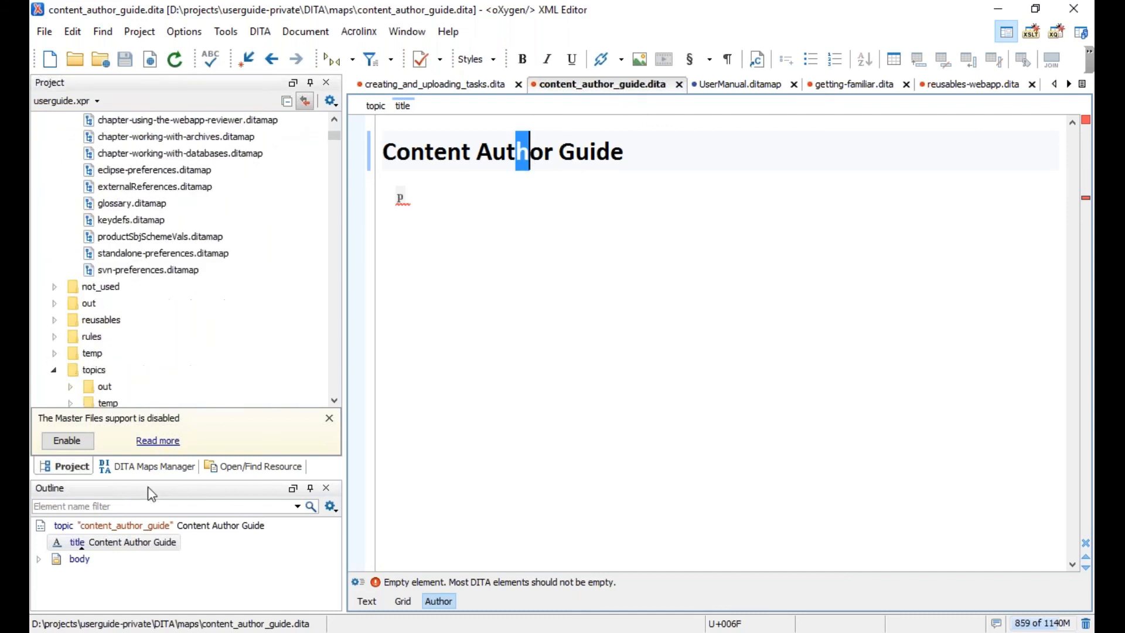
pyautogui.click(146, 467)
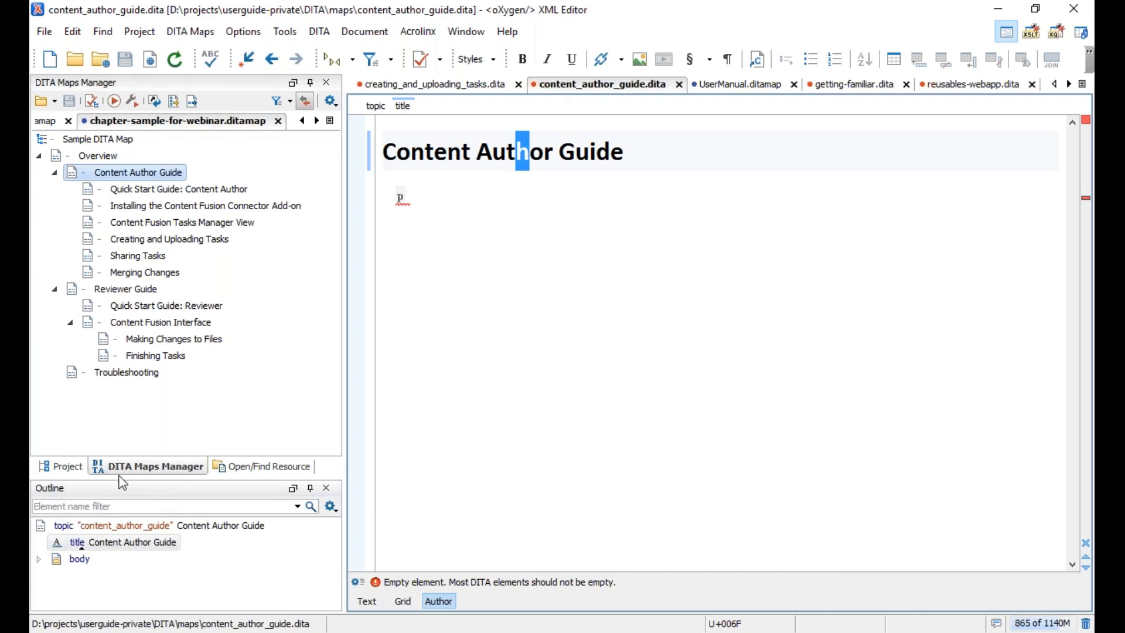
pyautogui.hotkey('alt', 'Tab')
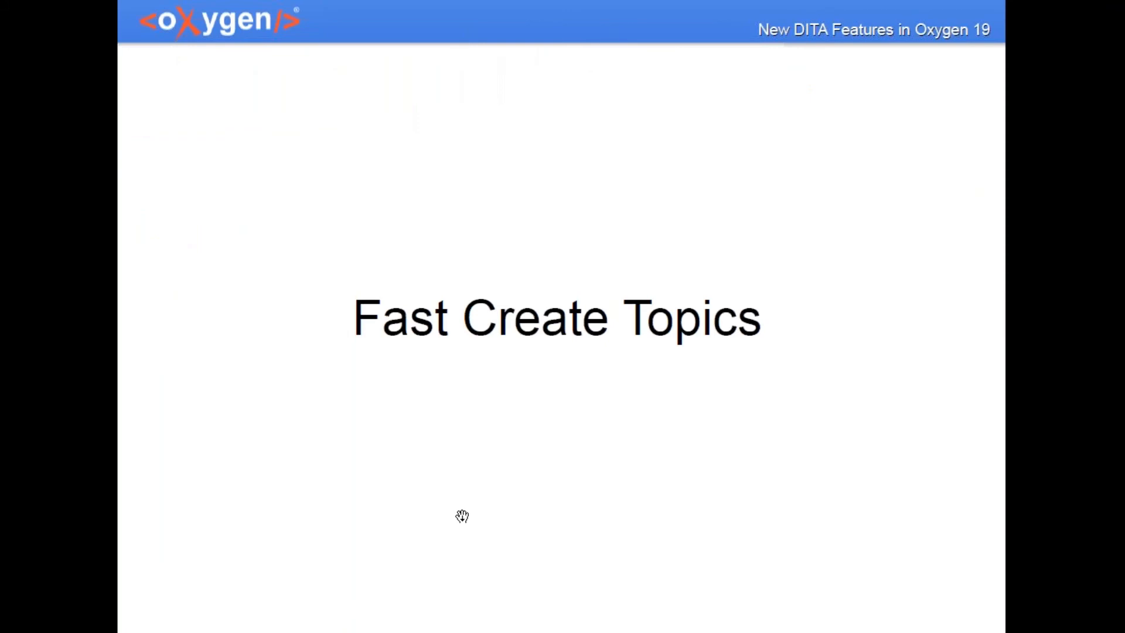
pyautogui.click(463, 518)
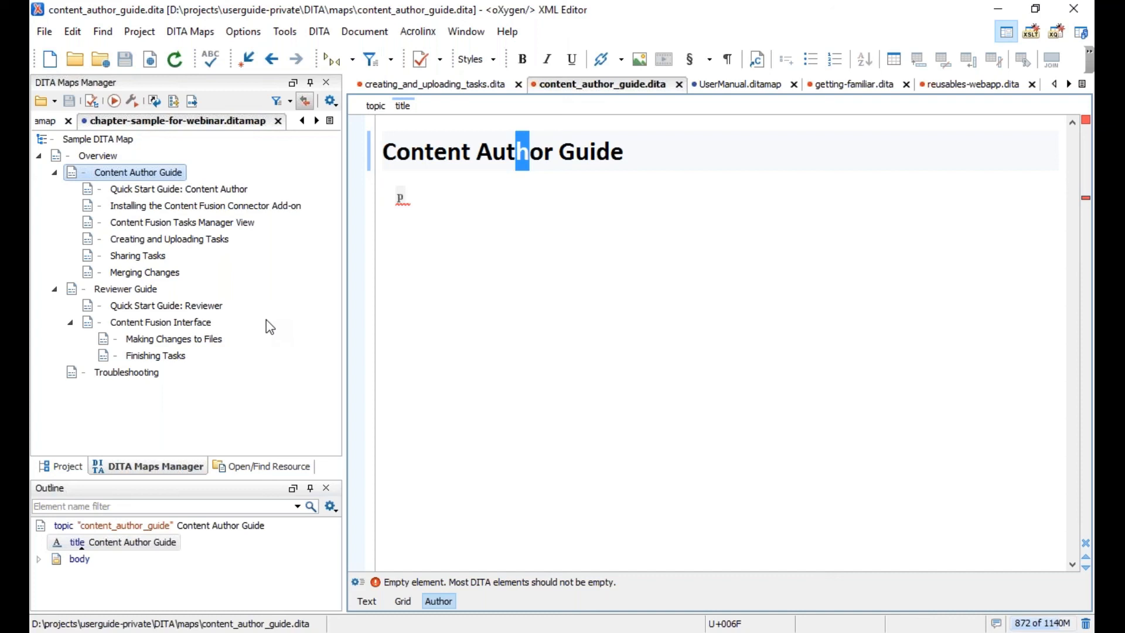
# Convert the Making Changes to Files and Finishing Tasks topics to DITA tasks, previewing the changes before applying them.
pyautogui.click(154, 338)
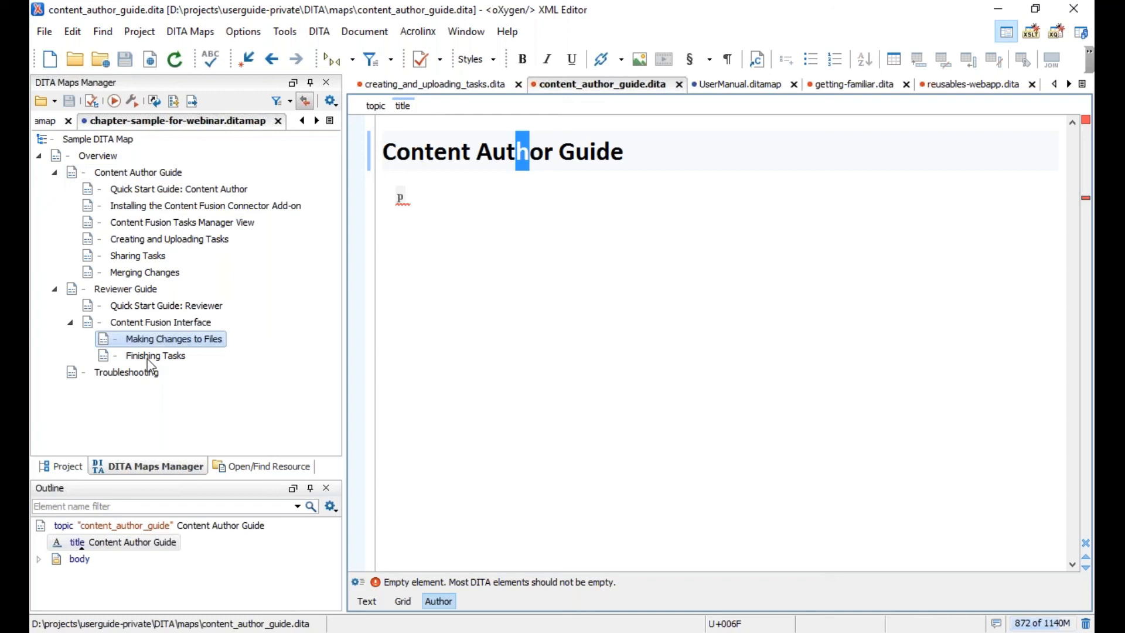
pyautogui.keyDown('shift'); pyautogui.click(147, 357); pyautogui.keyUp('shift')
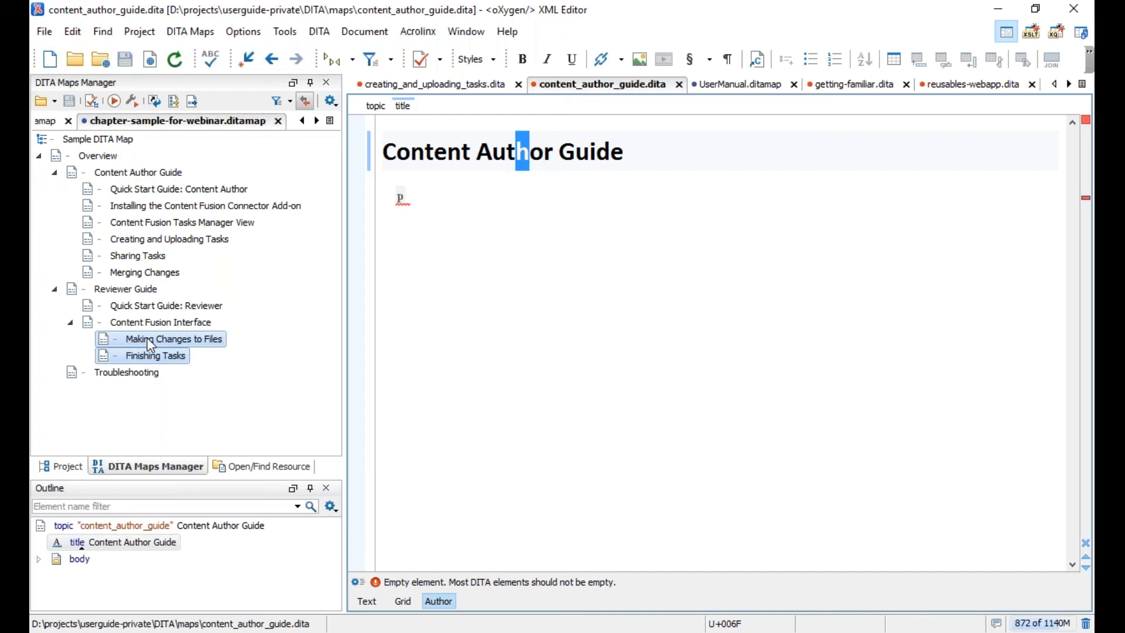
pyautogui.rightClick(149, 345)
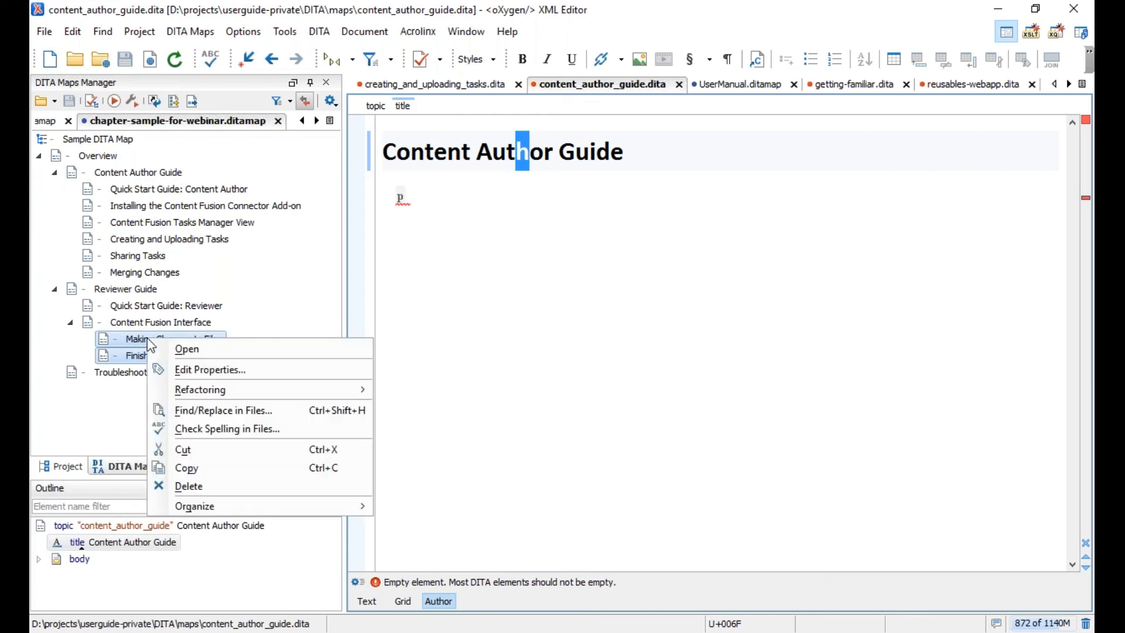
pyautogui.moveTo(220, 396)
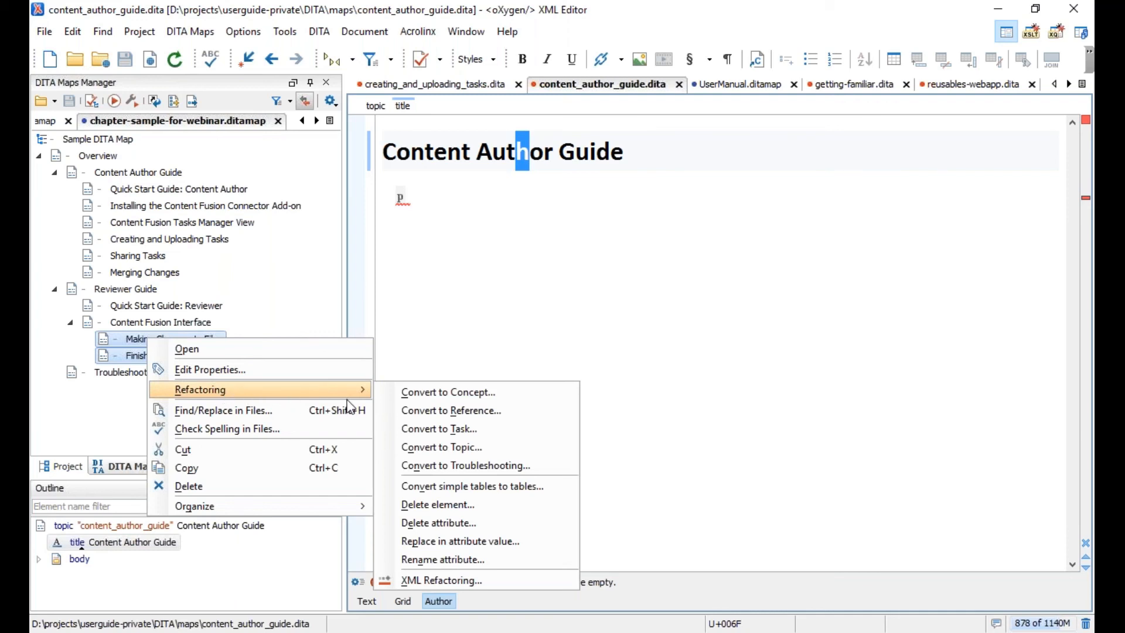
pyautogui.click(463, 432)
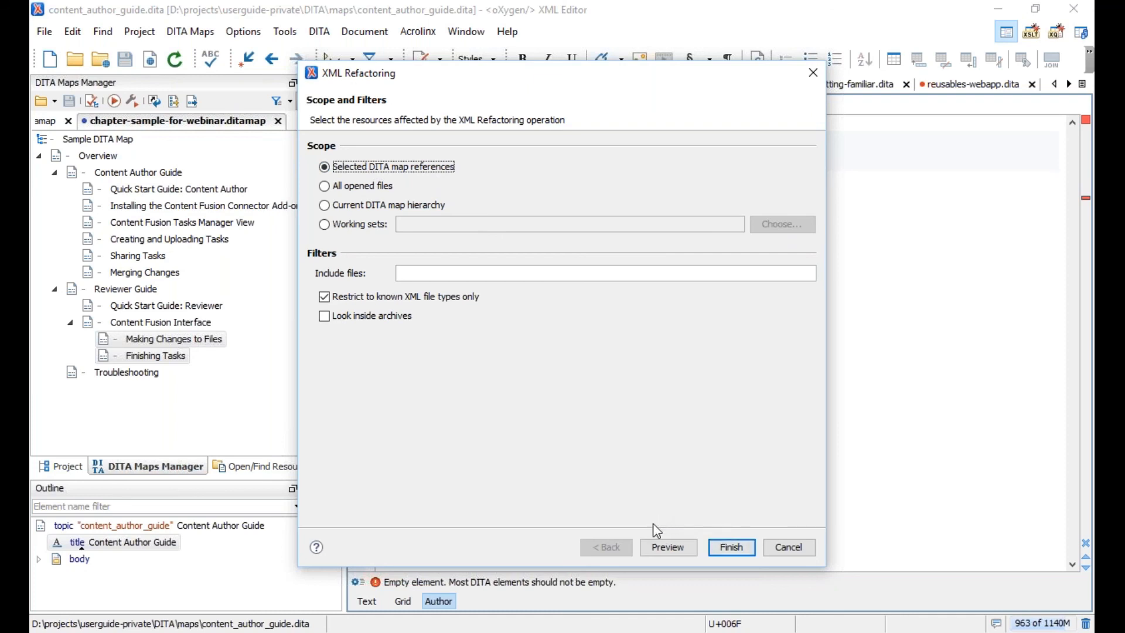
pyautogui.click(668, 546)
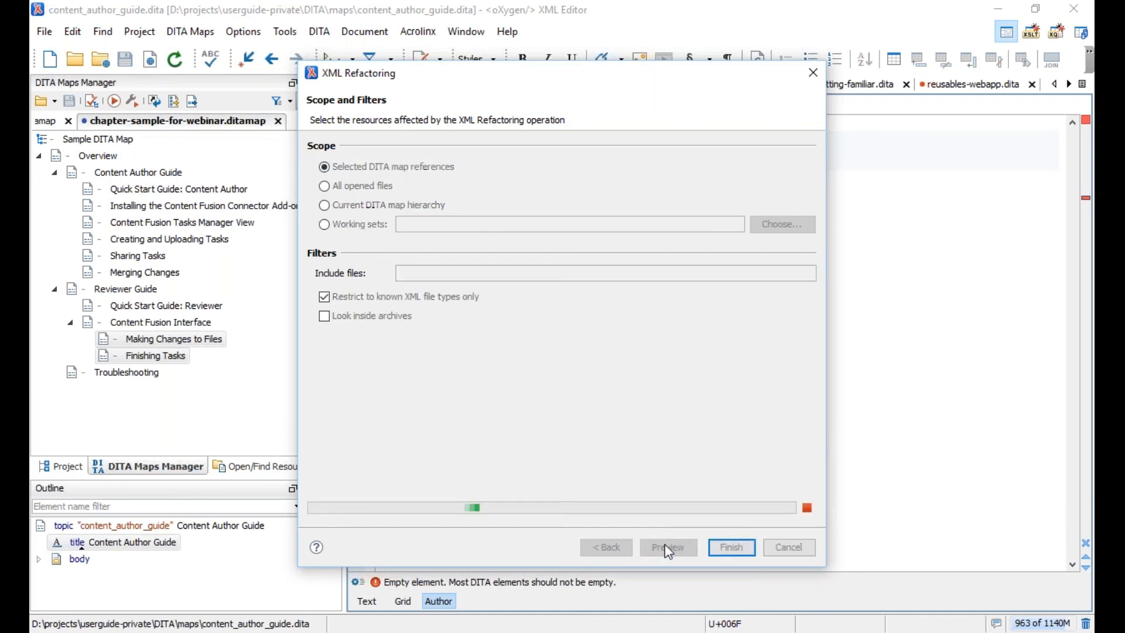
pyautogui.moveTo(743, 61); pyautogui.dragTo(551, 34)
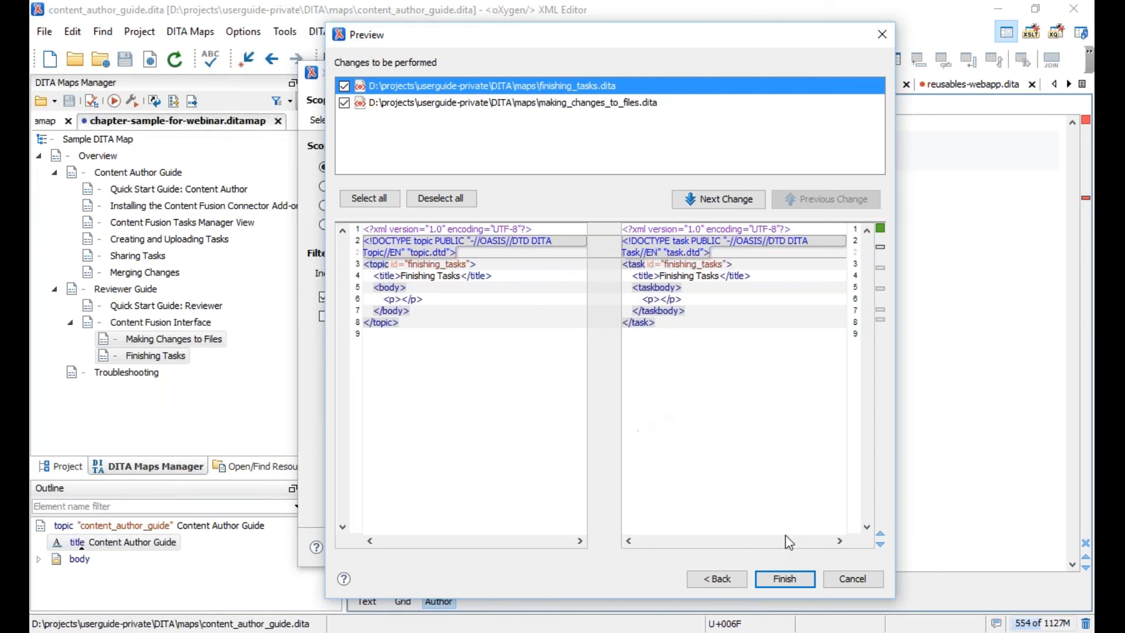
pyautogui.click(783, 580)
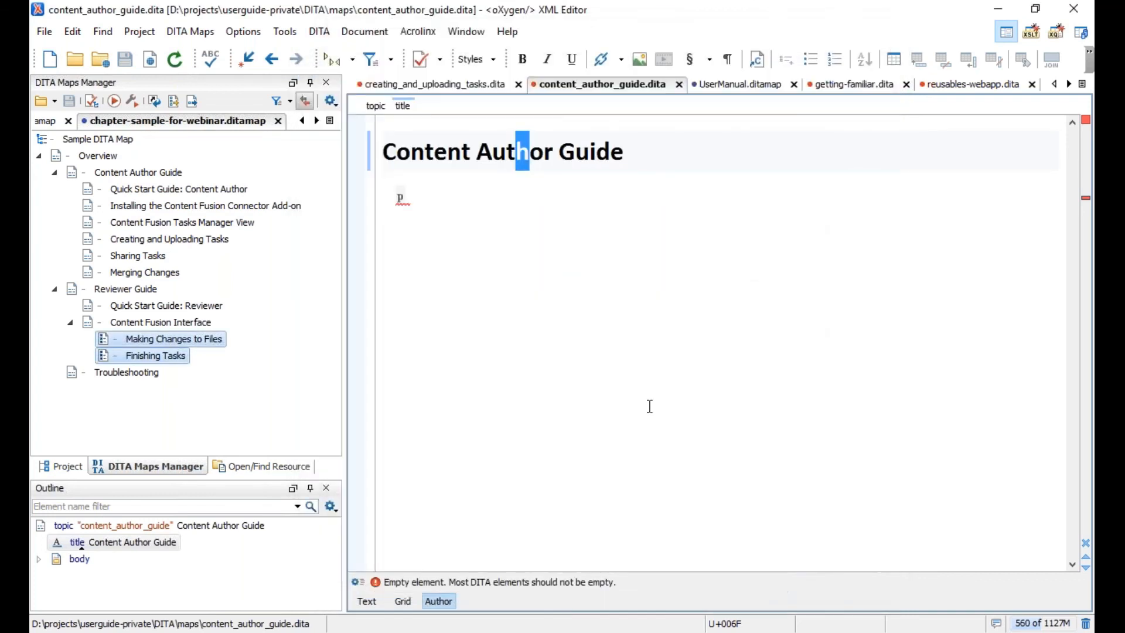
# Open the converted Making Changes to Files task from the Sample DITA Map and examine its content.
pyautogui.click(125, 344)
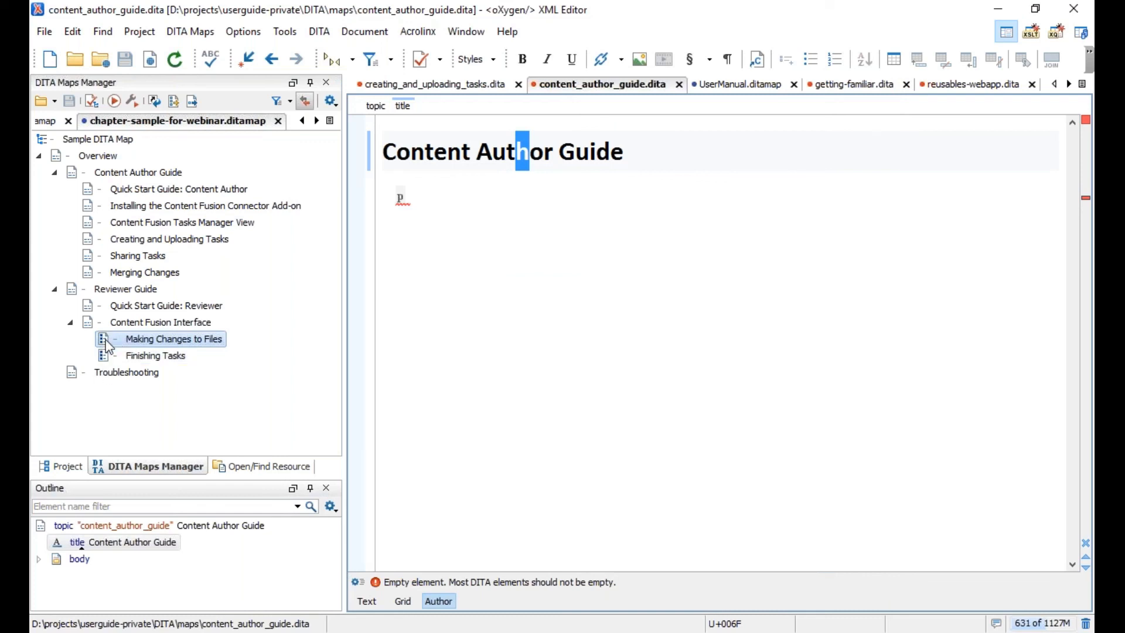
pyautogui.doubleClick(142, 340)
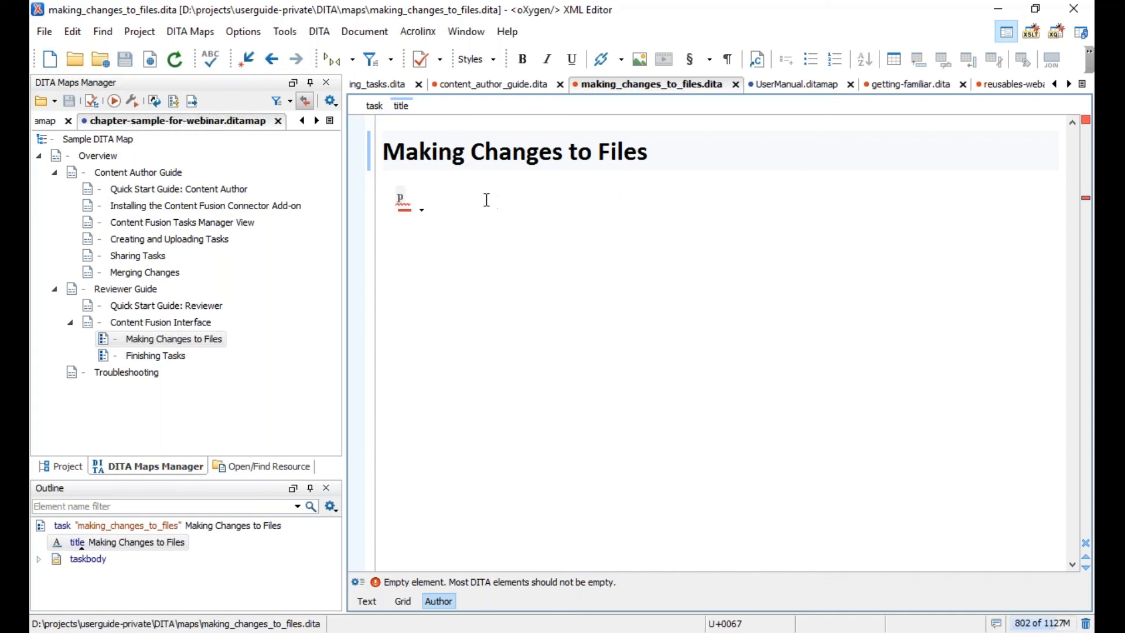
pyautogui.moveTo(486, 200)
# Open the Creating and Uploading Tasks topic from chapter-content-fusion.ditamap and look over its content.
pyautogui.click(45, 121)
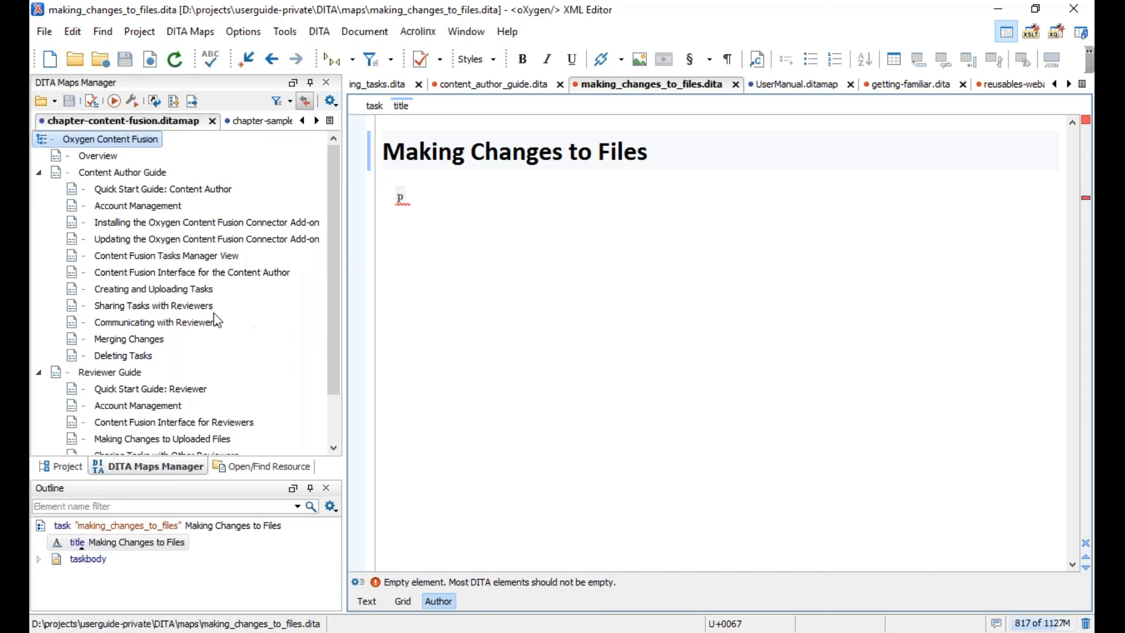
pyautogui.doubleClick(163, 289)
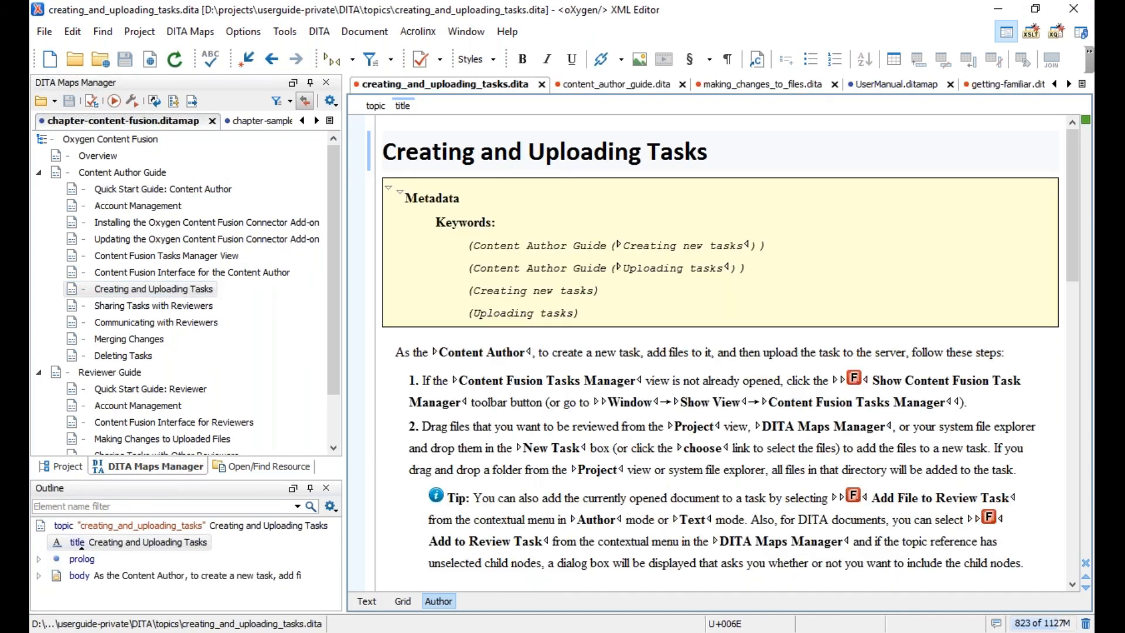
pyautogui.scroll(-1, 705, 364)
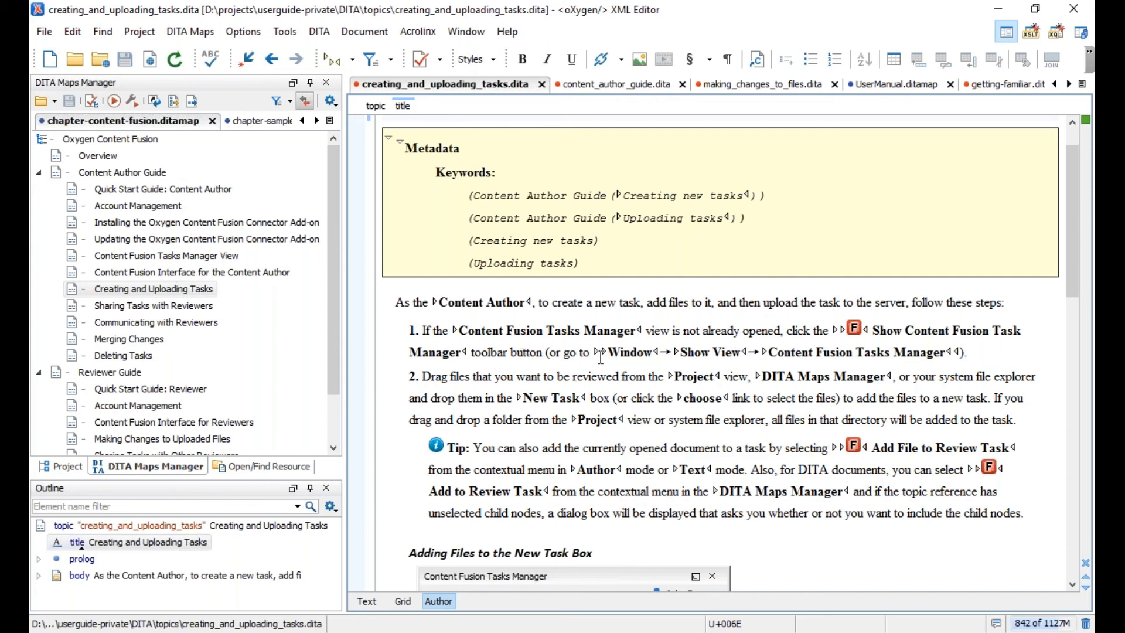
pyautogui.scroll(1, 600, 358)
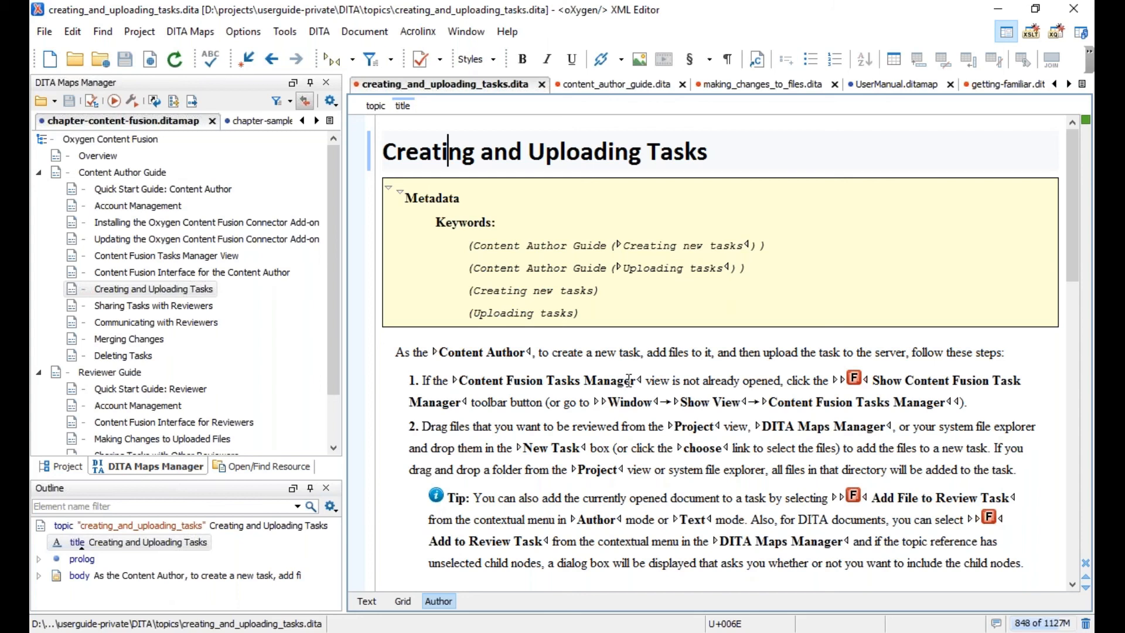
# Convert the open Creating and Uploading Tasks topic to a DITA task, previewing the changes before applying them.
pyautogui.click(662, 447)
pyautogui.rightClick(662, 447)
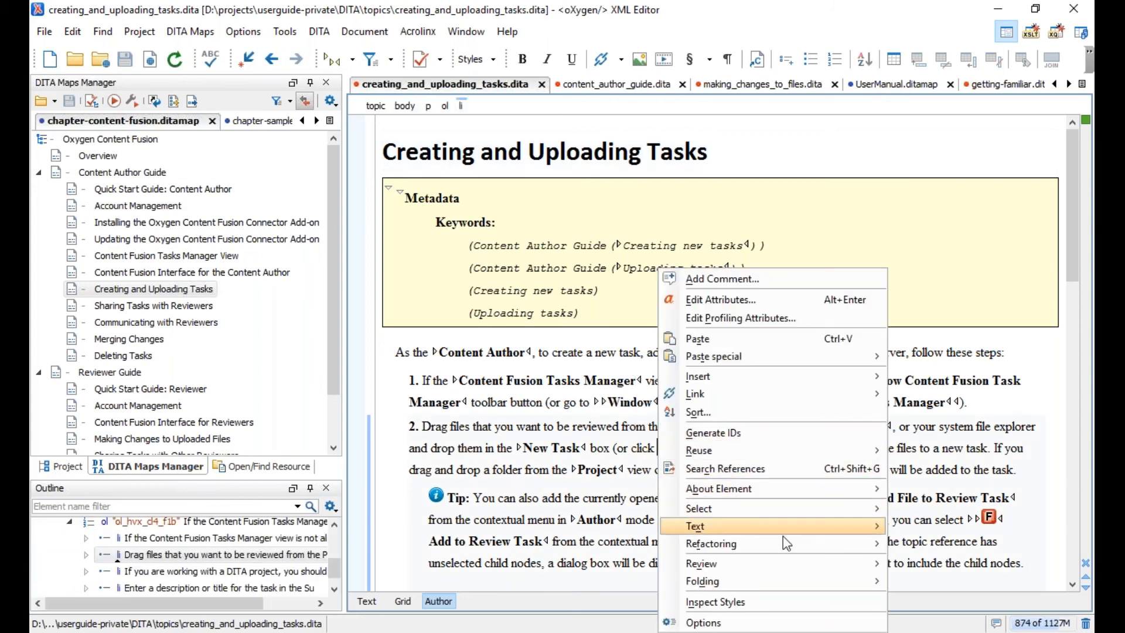
pyautogui.moveTo(772, 548)
pyautogui.moveTo(711, 530)
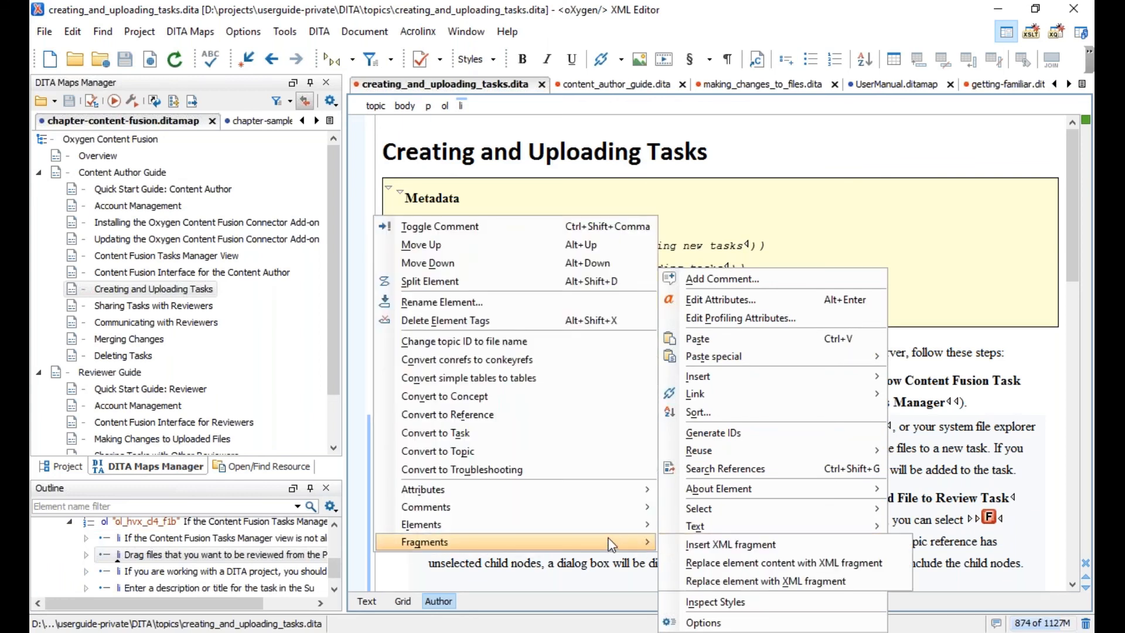
pyautogui.click(460, 434)
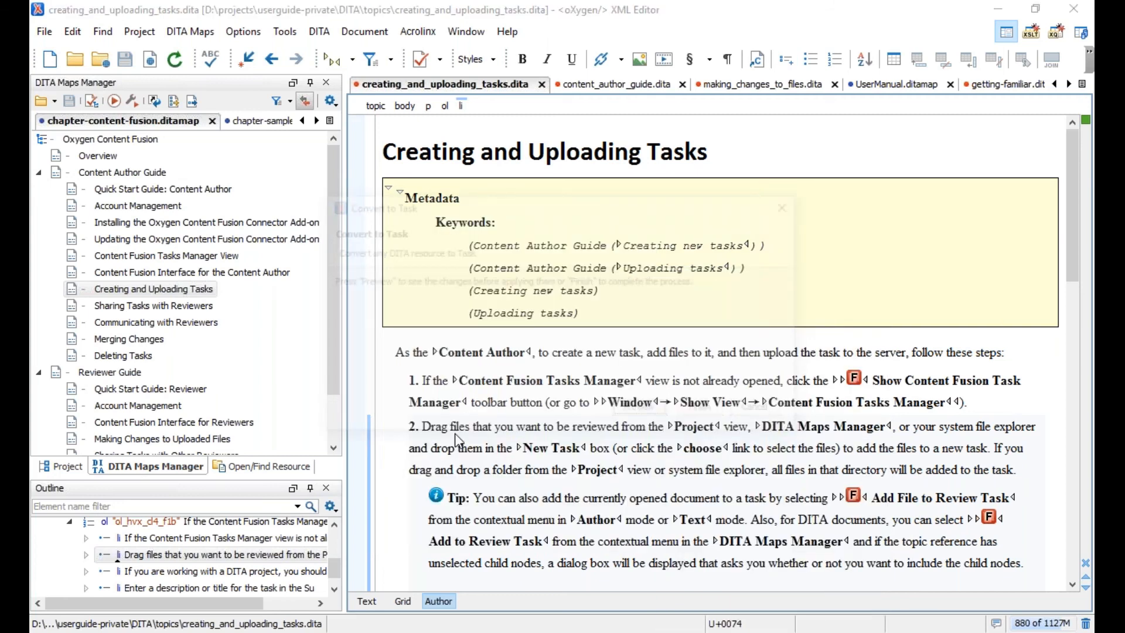
pyautogui.click(638, 410)
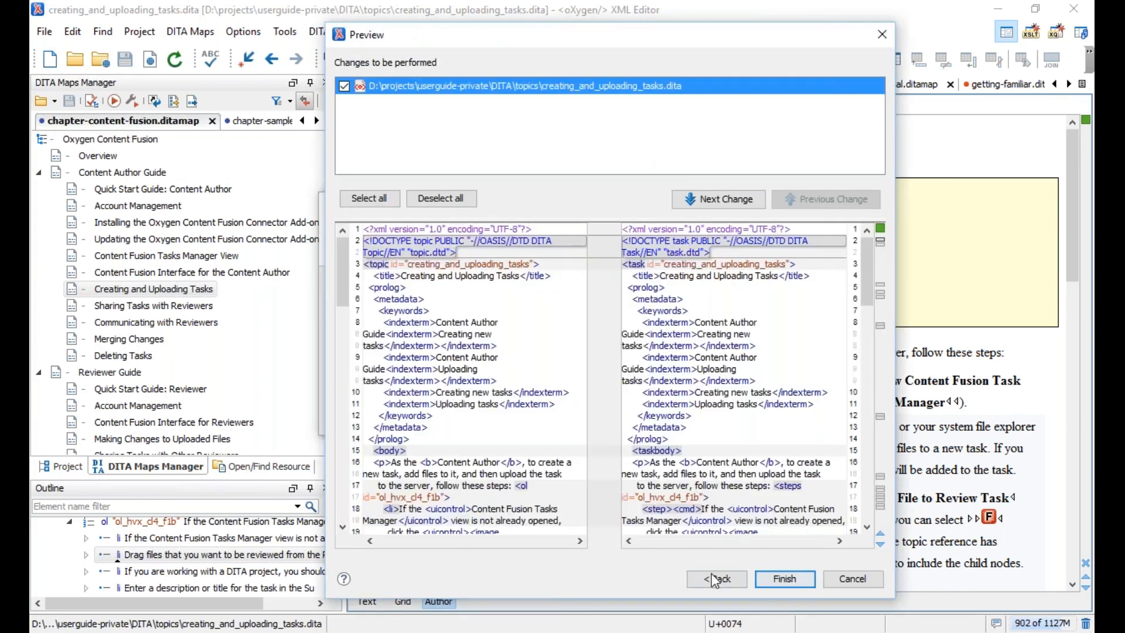
pyautogui.click(715, 579)
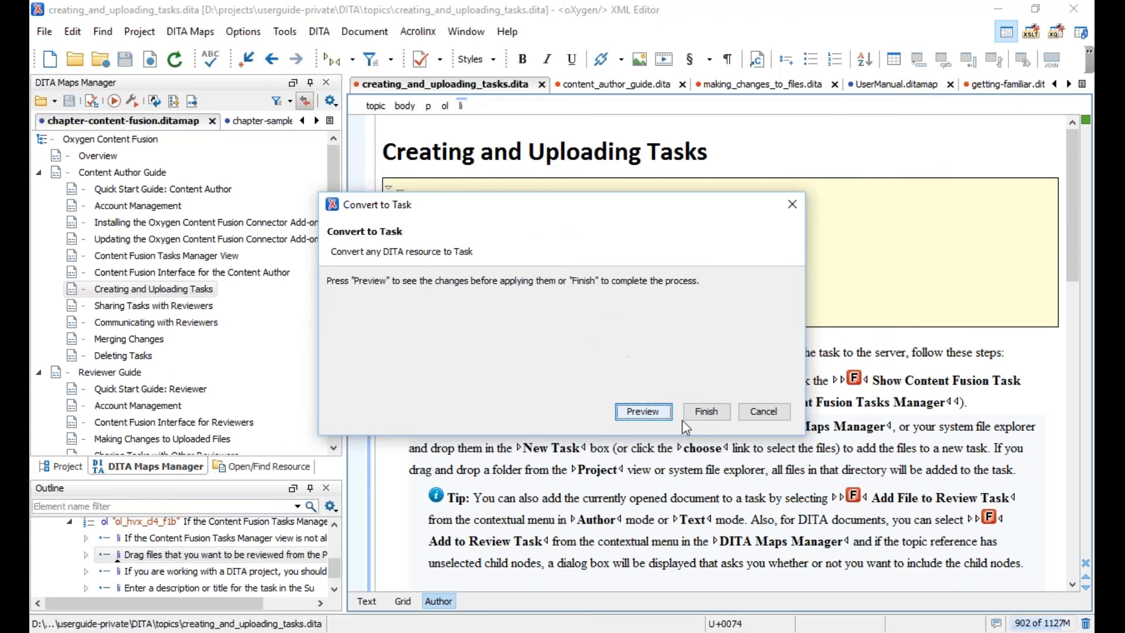
pyautogui.click(645, 412)
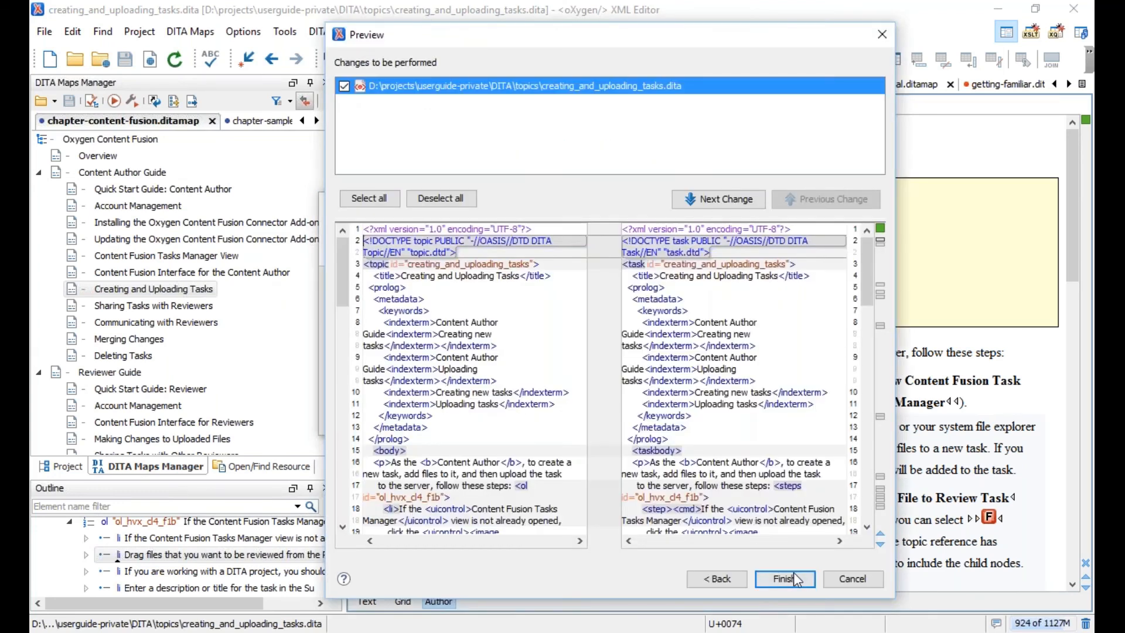
pyautogui.click(785, 580)
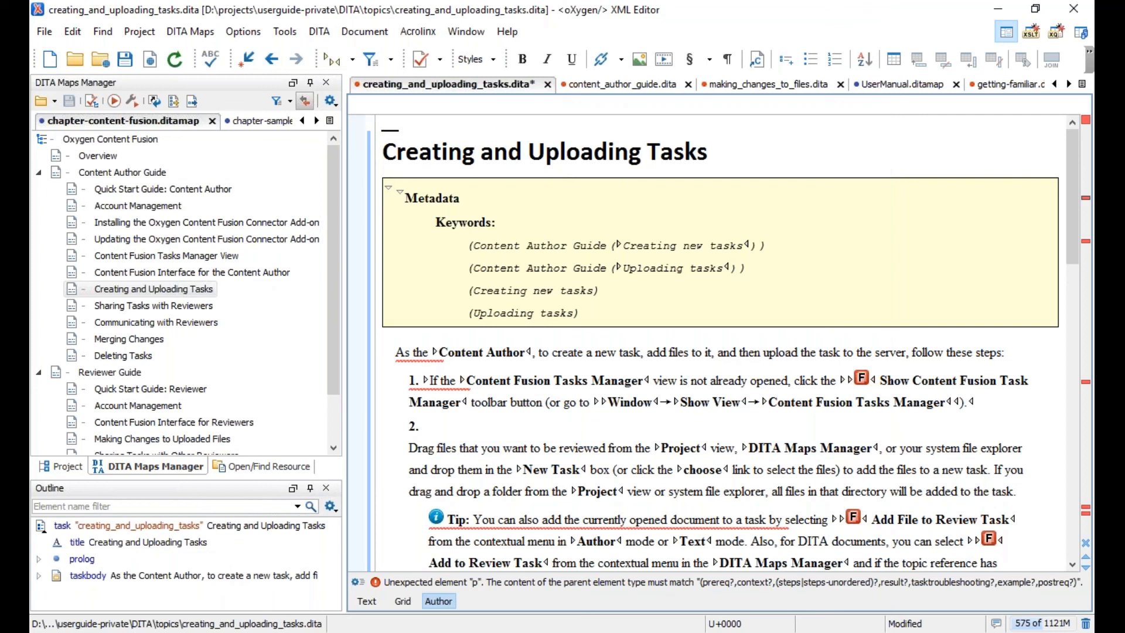
# Surround the invalid paragraph that begins "As the Content Author" in the task body with a context element.
pyautogui.moveTo(640, 365)
pyautogui.scroll(-2, 640, 322)
pyautogui.scroll(-2, 647, 317)
pyautogui.scroll(2, 586, 310)
pyautogui.click(411, 303)
pyautogui.click(444, 106)
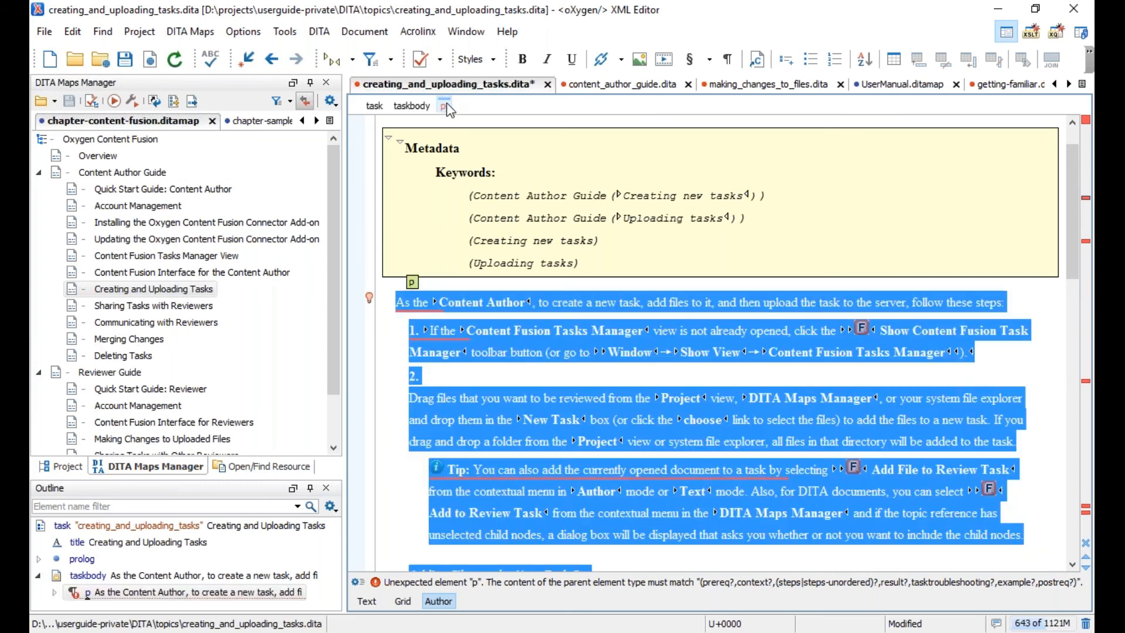
pyautogui.hotkey('ctrl', 'alt', 'e')
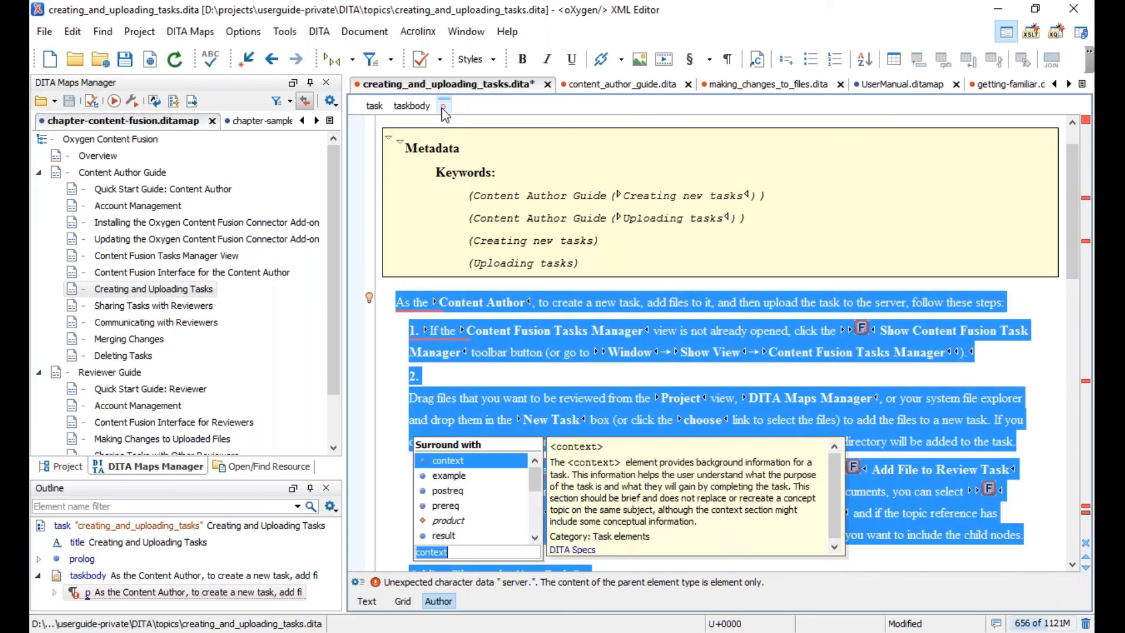
pyautogui.press('Return')
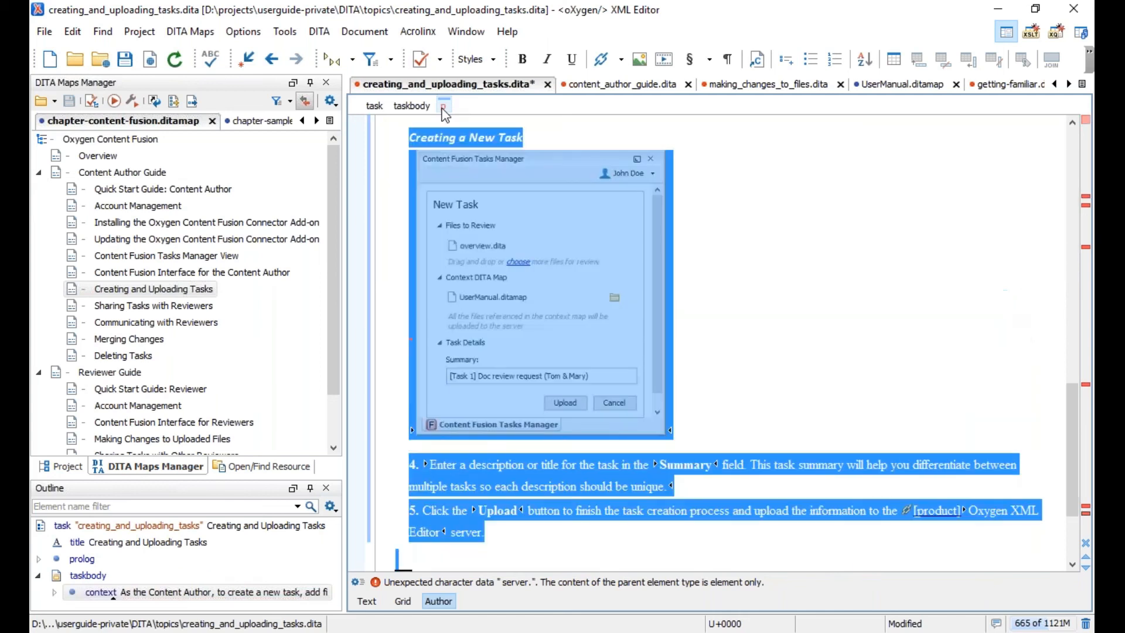
pyautogui.scroll(15, 842, 319)
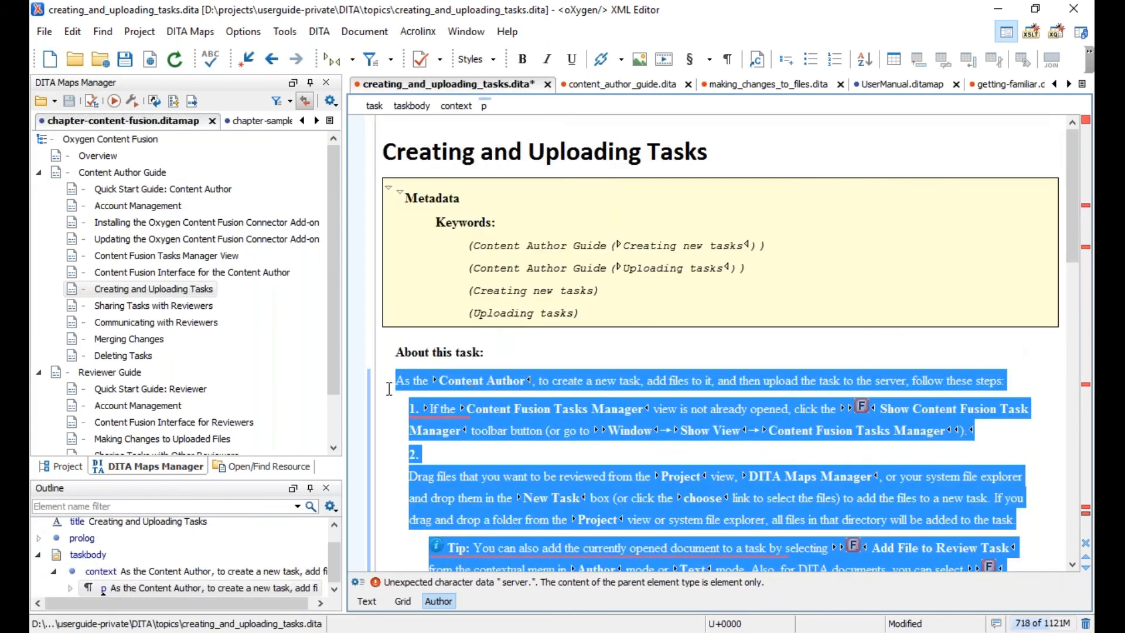
pyautogui.click(394, 380)
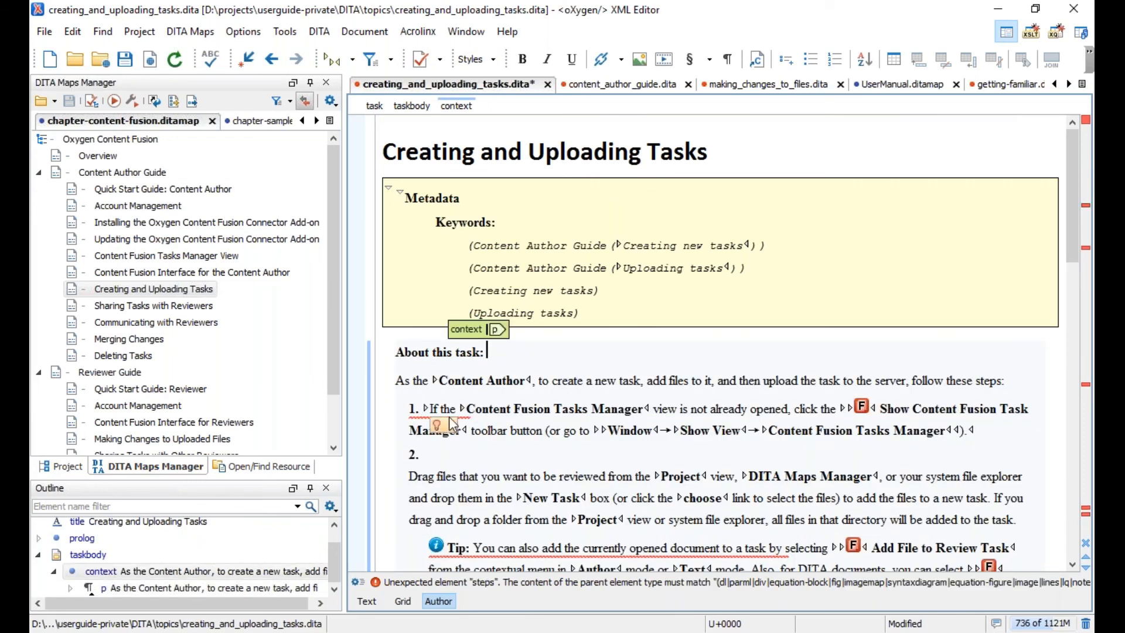
# Move the steps element out of the context paragraph so that it sits directly inside the task body.
pyautogui.click(493, 409)
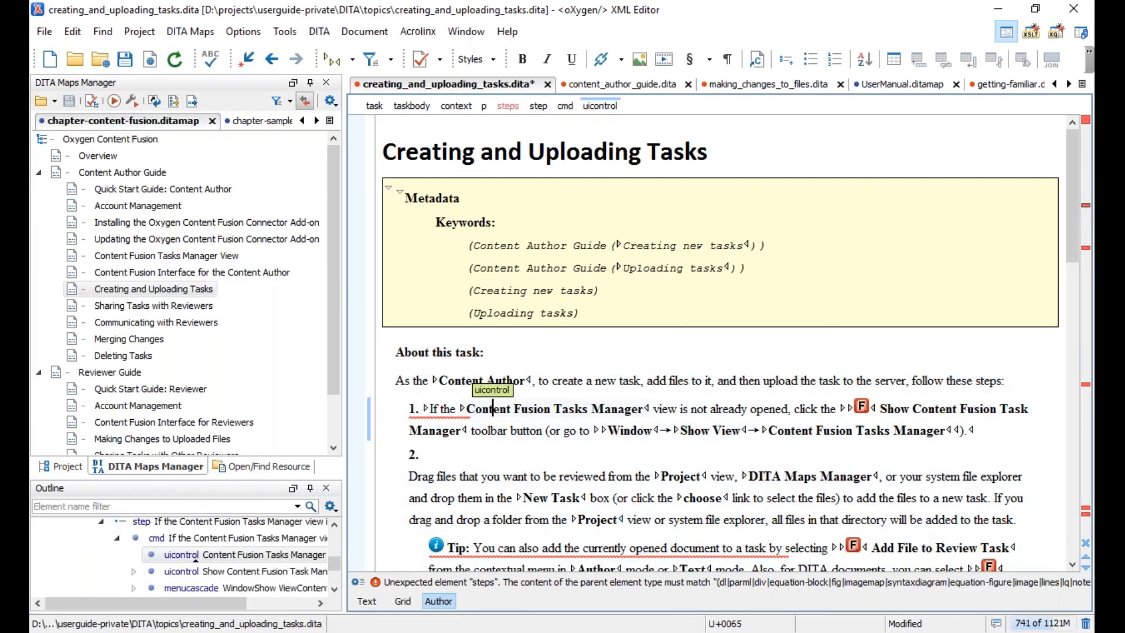
pyautogui.scroll(3, 262, 558)
pyautogui.moveTo(217, 589); pyautogui.dragTo(217, 549)
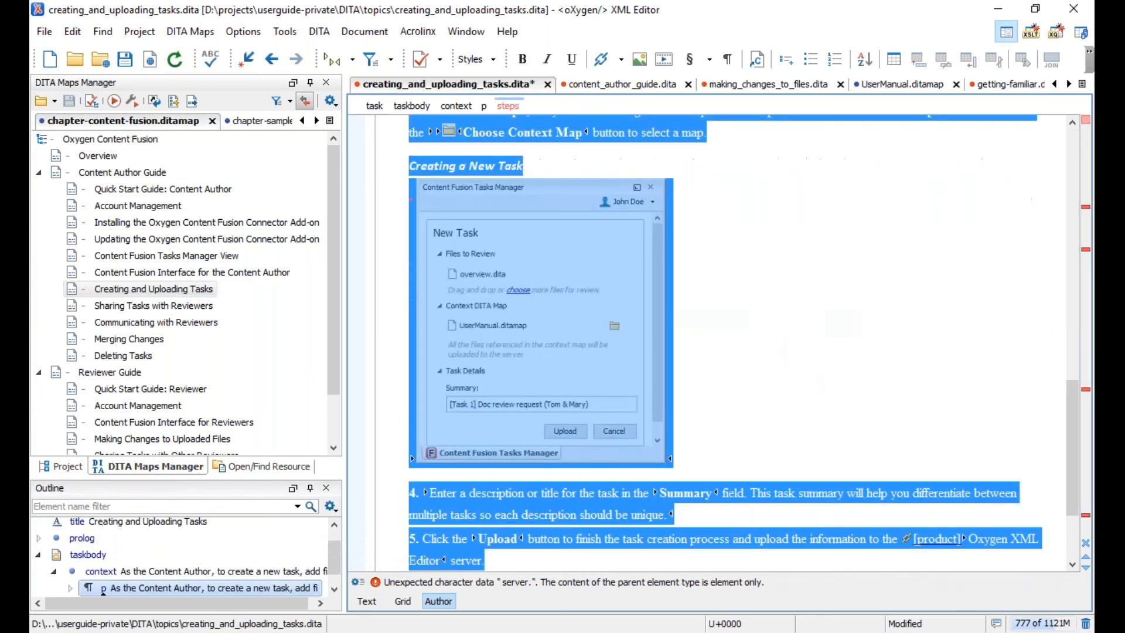
pyautogui.scroll(10, 662, 472)
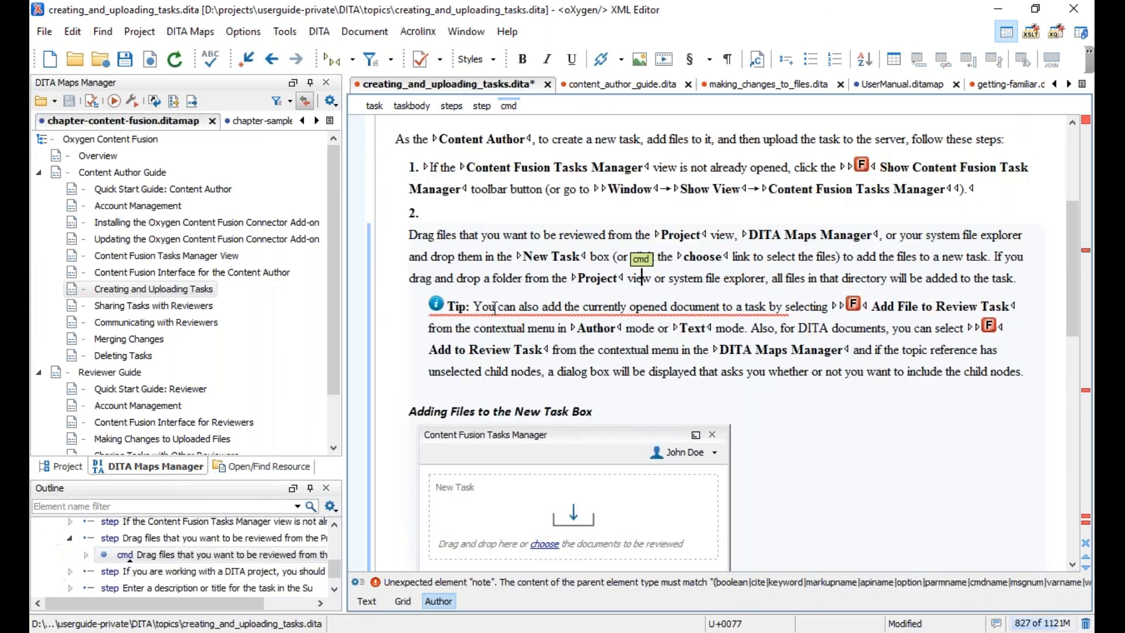
# Cut the Tip note and the Adding Files to the New Task Box figure out of the second step's command element.
pyautogui.click(473, 308)
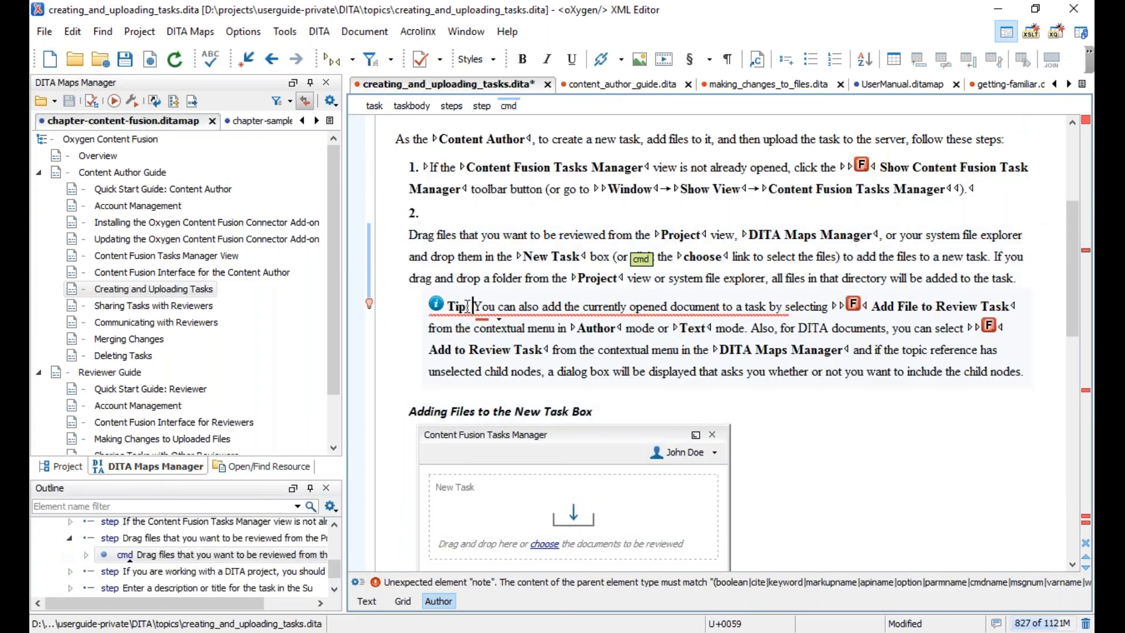
pyautogui.click(536, 107)
pyautogui.hotkey('ctrl', 'c')
pyautogui.scroll(-5, 775, 391)
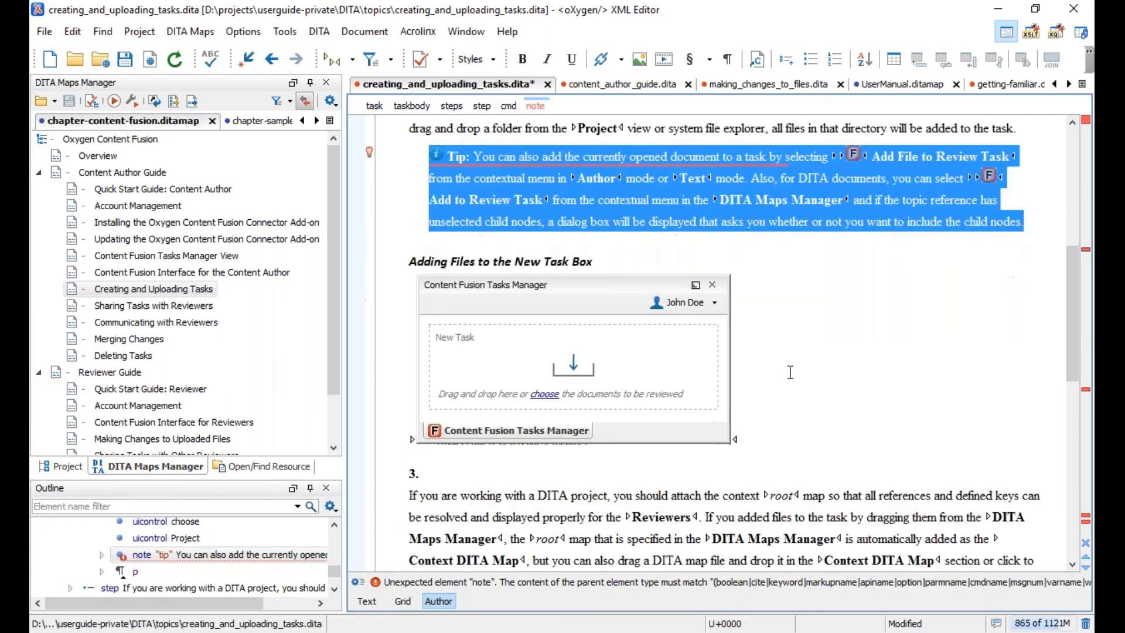
pyautogui.click(746, 389)
pyautogui.press('Delete')
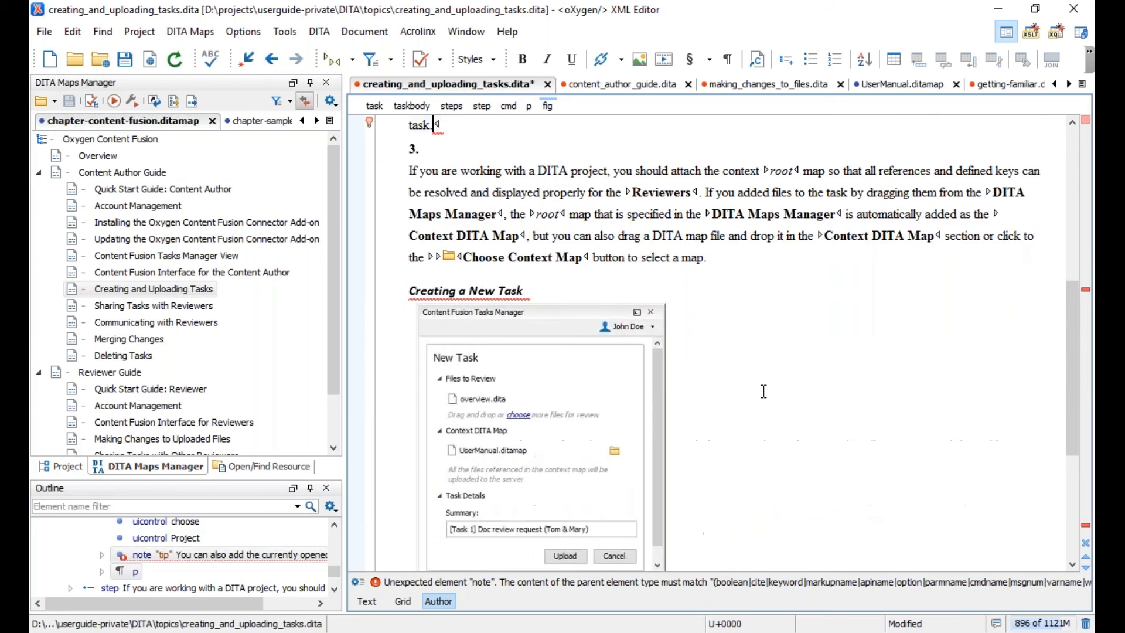
# Insert an info element after the second step's command and paste the Tip note content into it.
pyautogui.scroll(6, 756, 357)
pyautogui.press('Return')
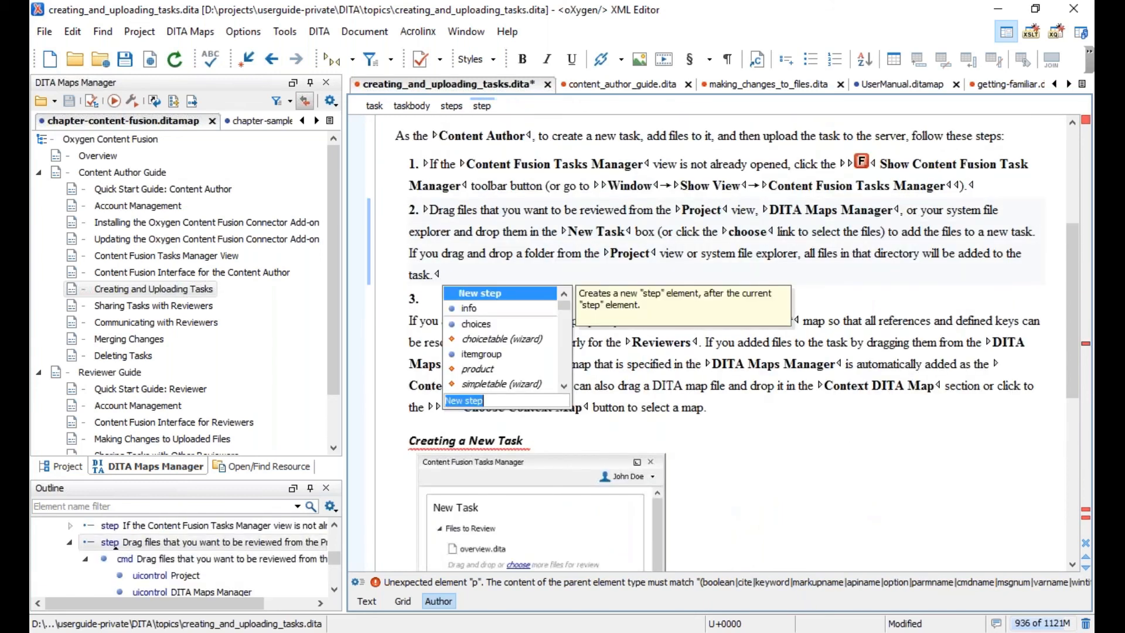
pyautogui.press('Down')
pyautogui.press('Return')
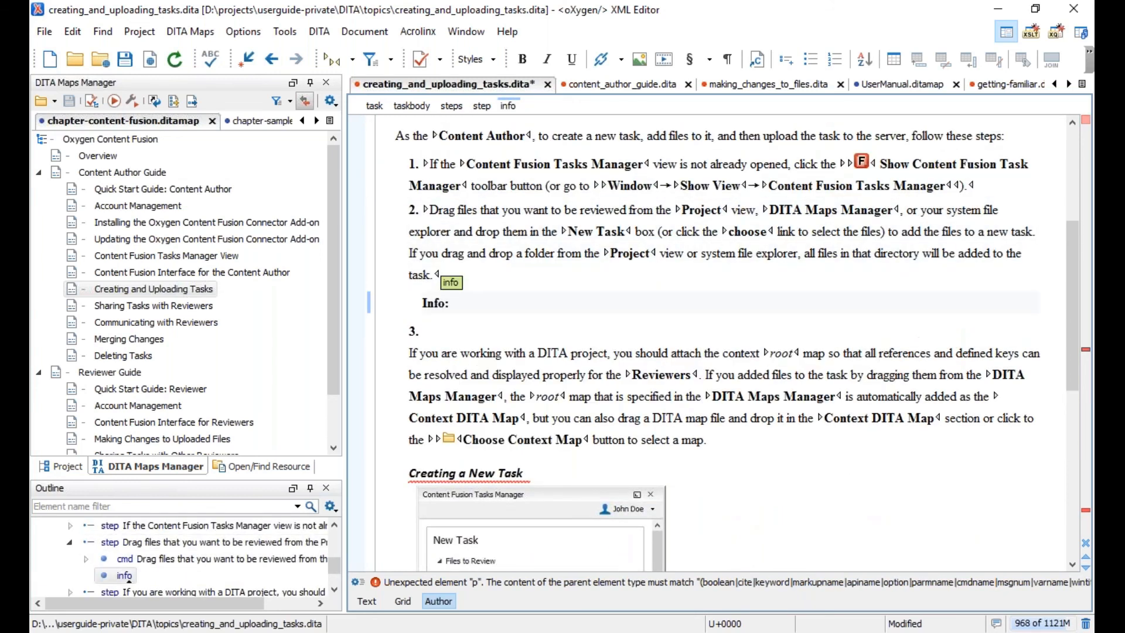
pyautogui.hotkey('ctrl', 'v')
pyautogui.scroll(3, 709, 303)
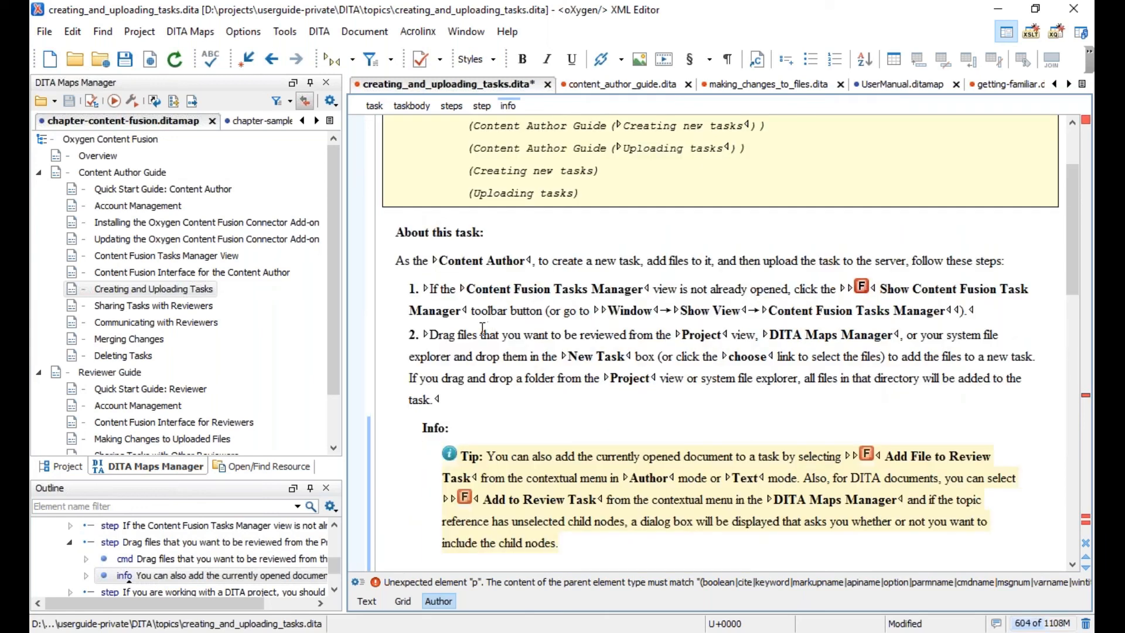
pyautogui.scroll(2, 479, 334)
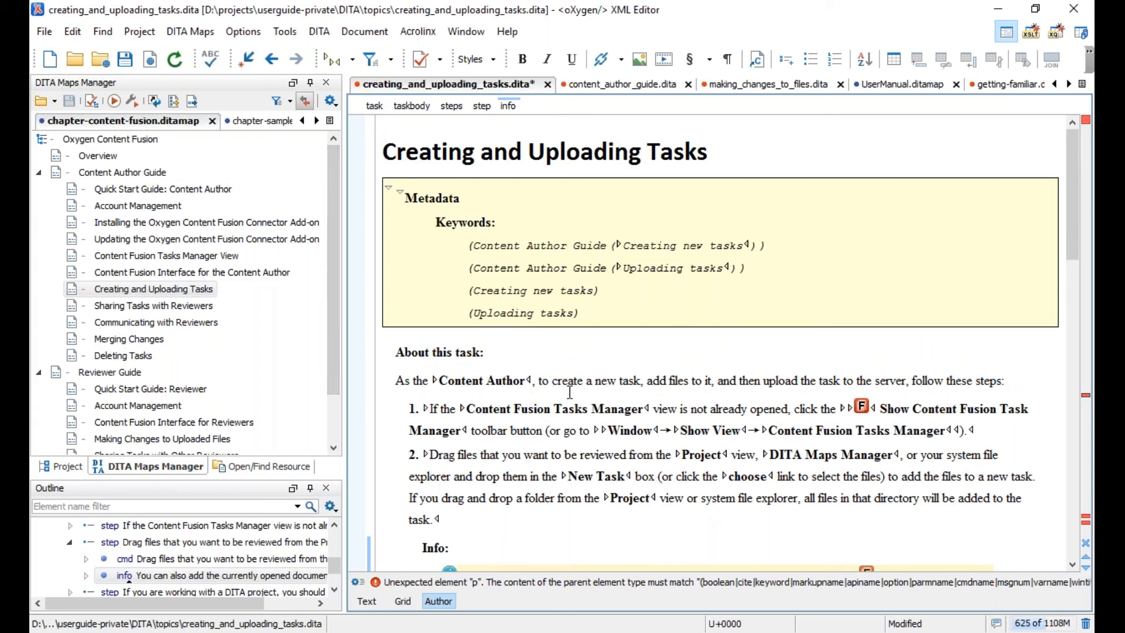
pyautogui.click(226, 632)
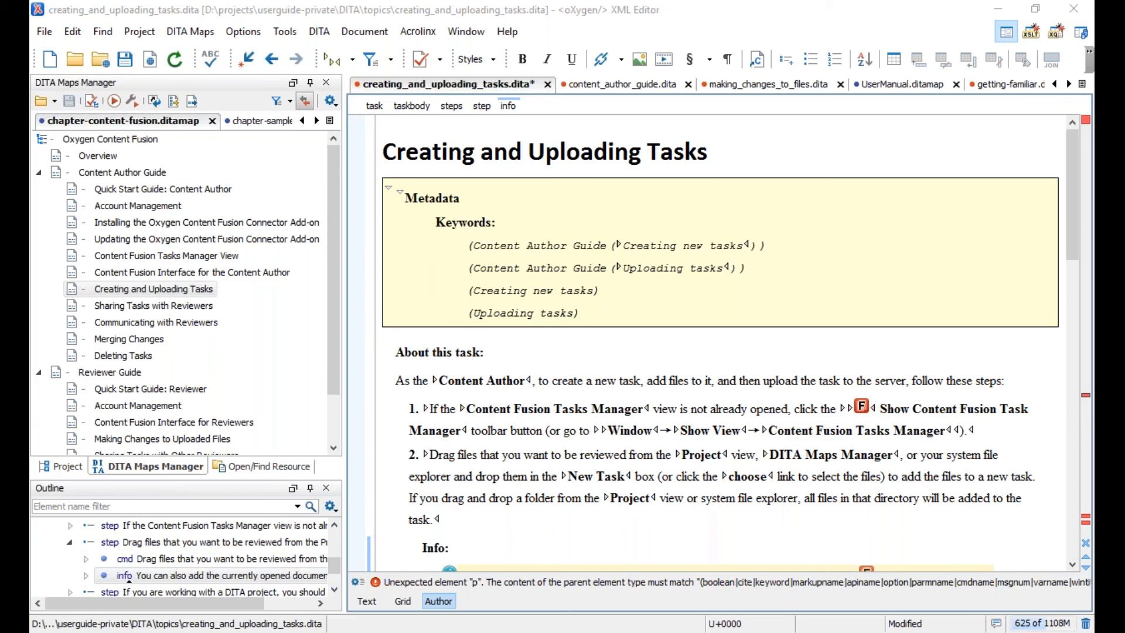
pyautogui.click(467, 486)
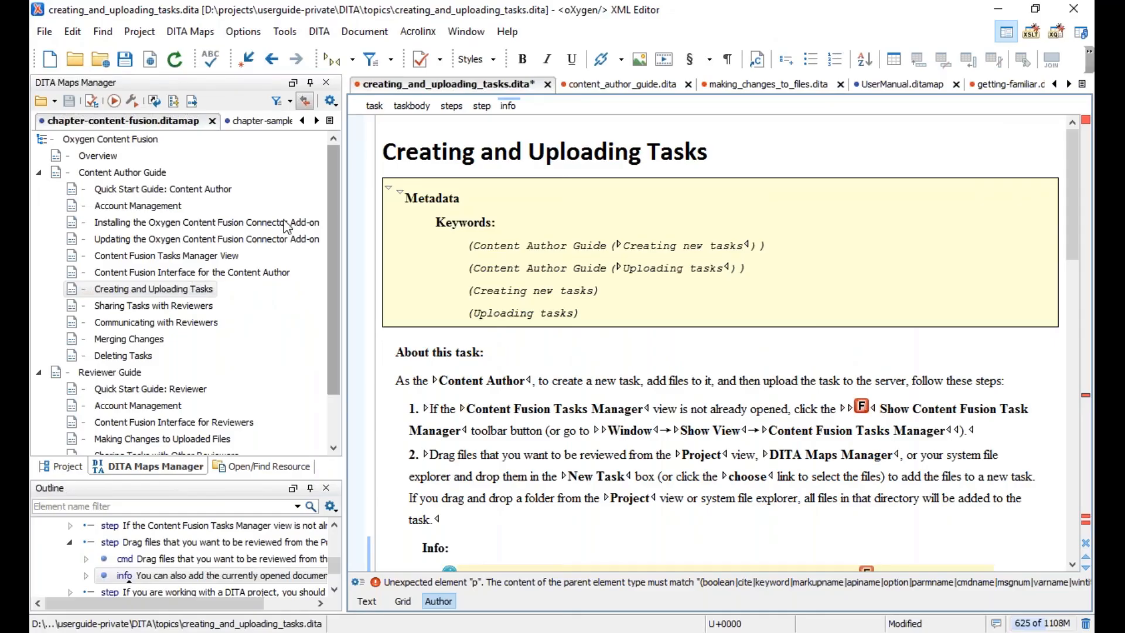
pyautogui.rightClick(137, 245)
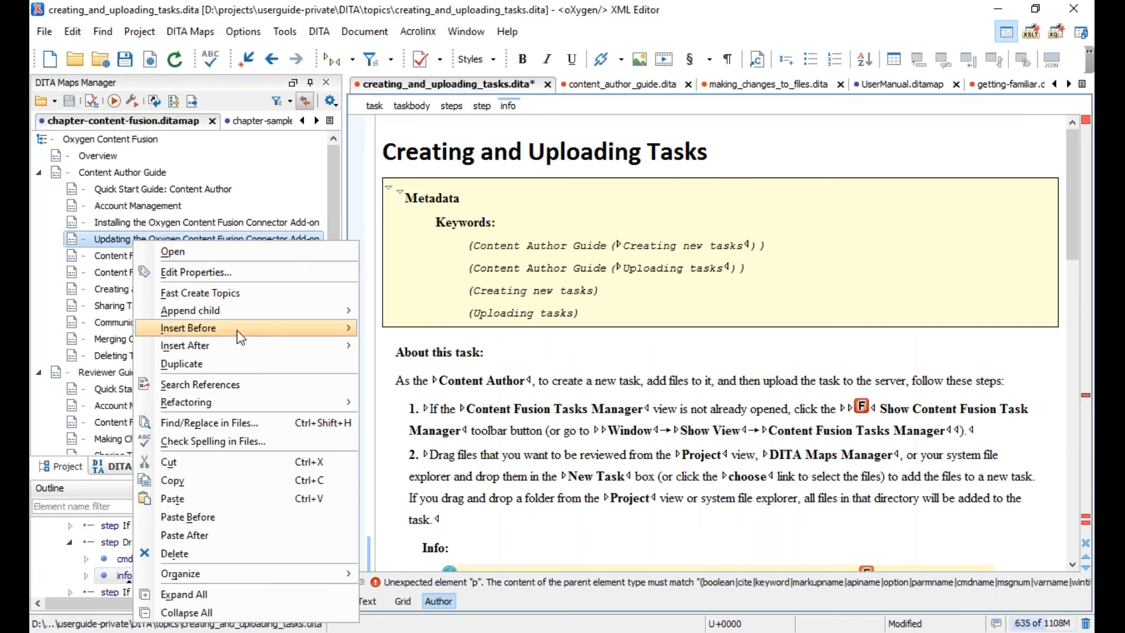
pyautogui.moveTo(287, 403)
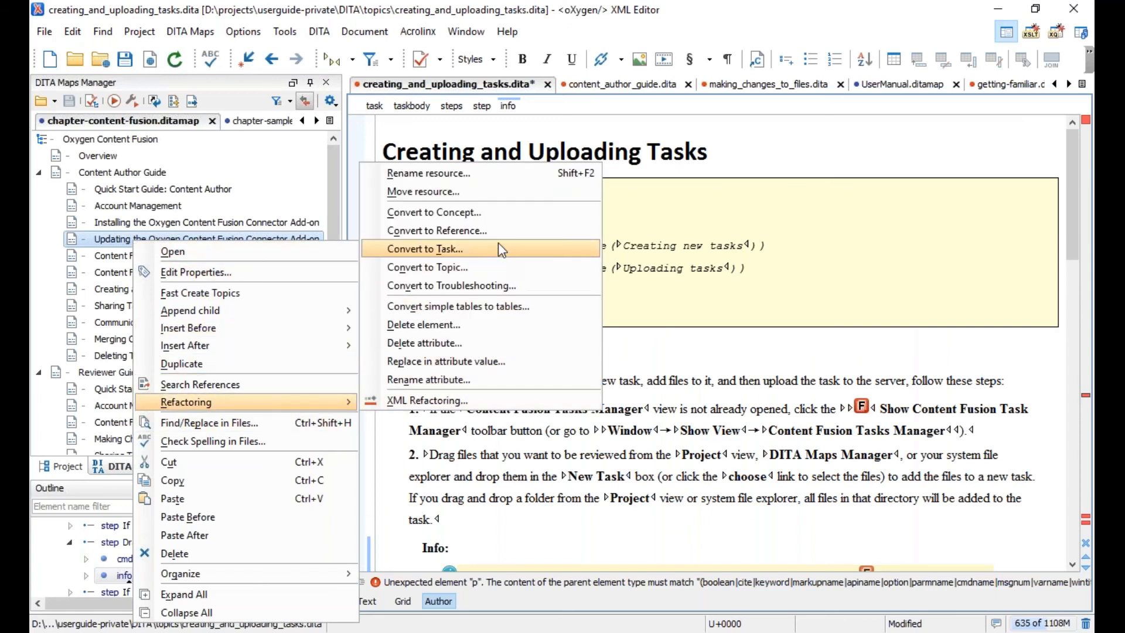
pyautogui.click(463, 191)
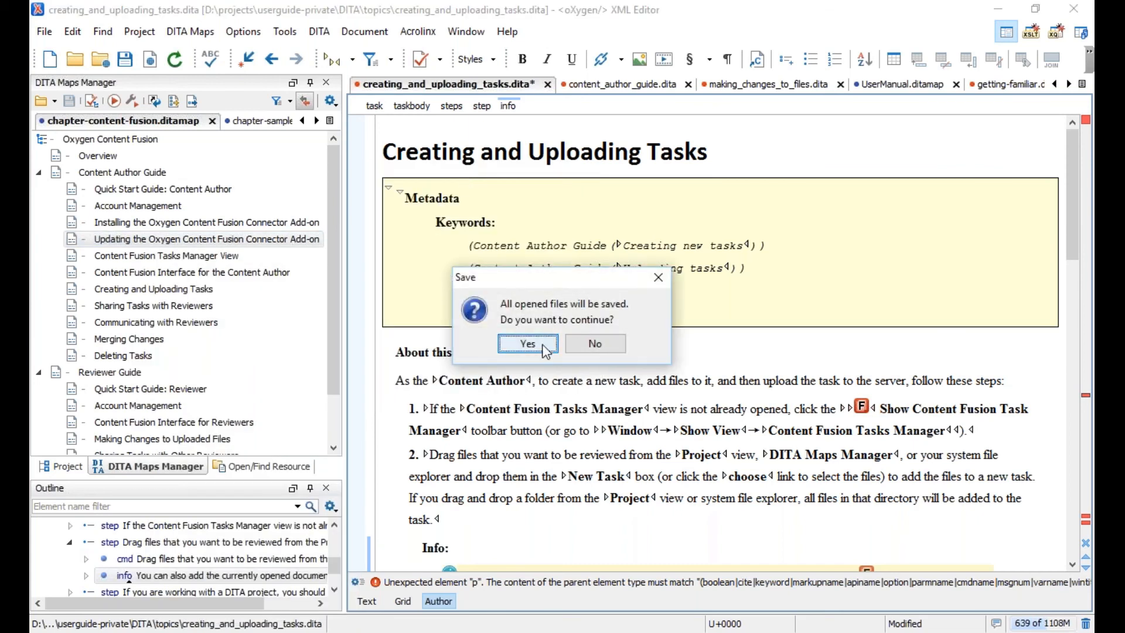
pyautogui.click(590, 346)
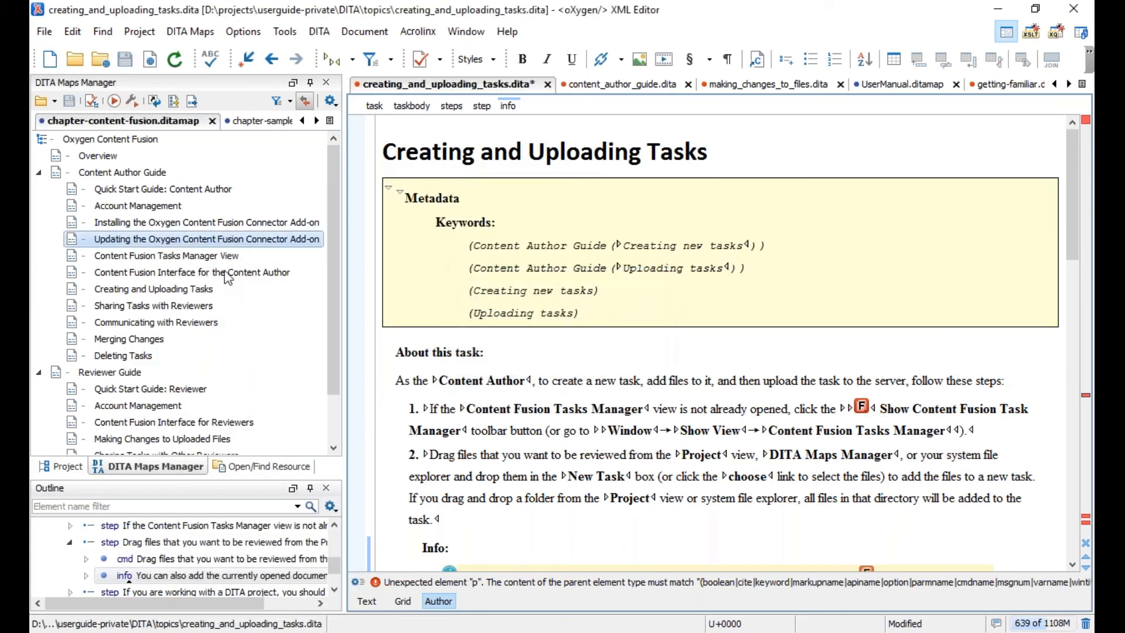
# Save all open files and review the Rename resource options for the Updating the Oxygen Content Fusion Connector Add-on topic, leaving without renaming.
pyautogui.rightClick(185, 245)
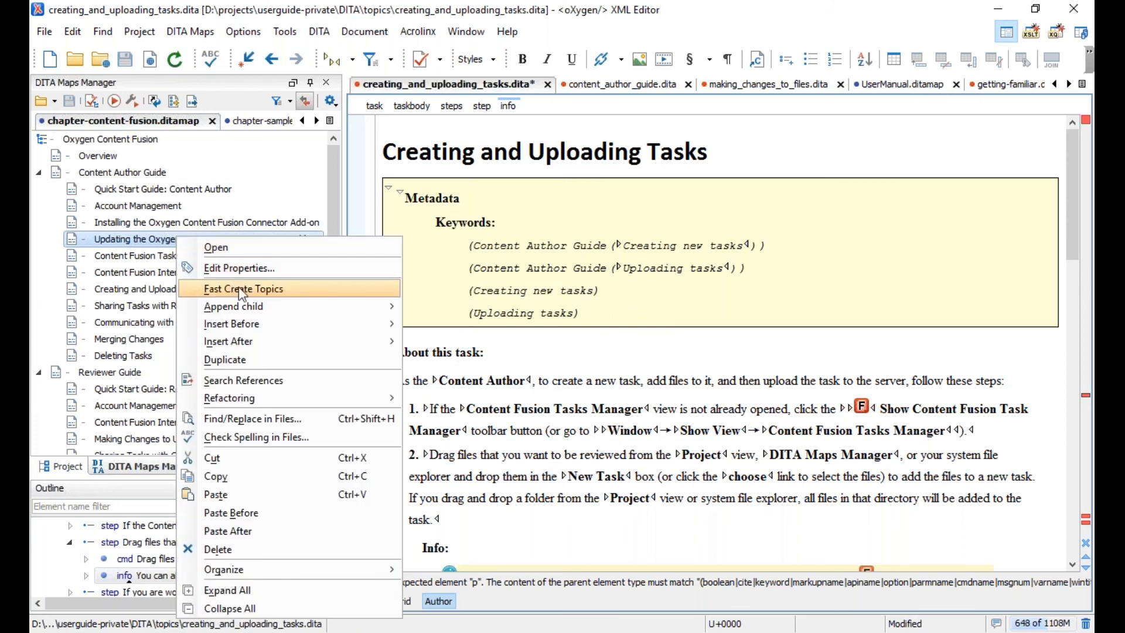
pyautogui.moveTo(279, 400)
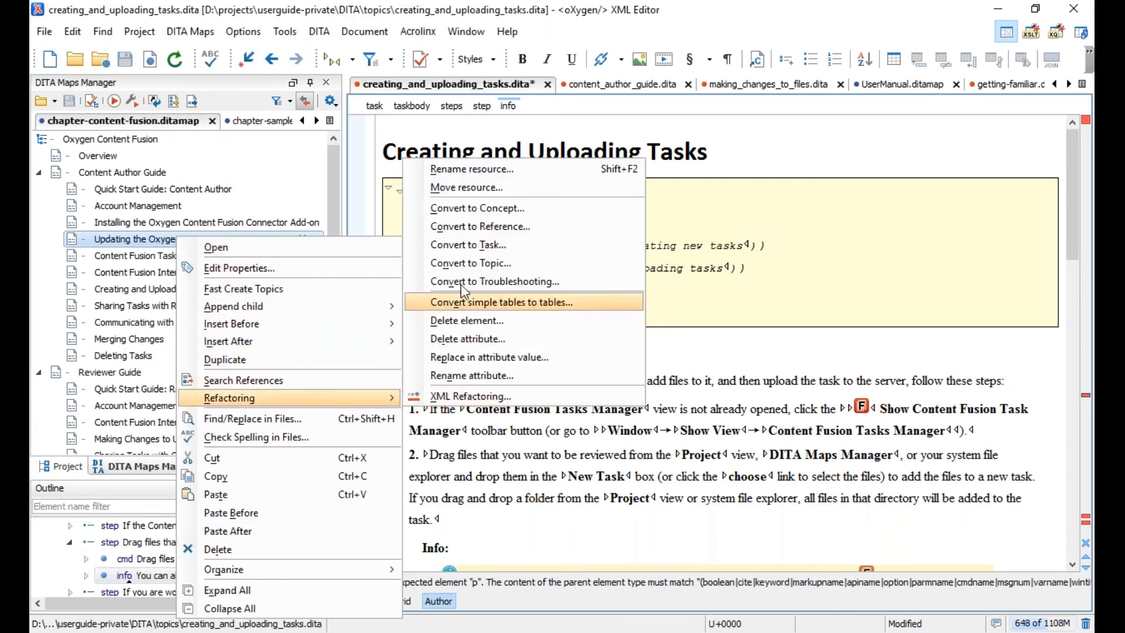
pyautogui.click(466, 169)
pyautogui.click(515, 346)
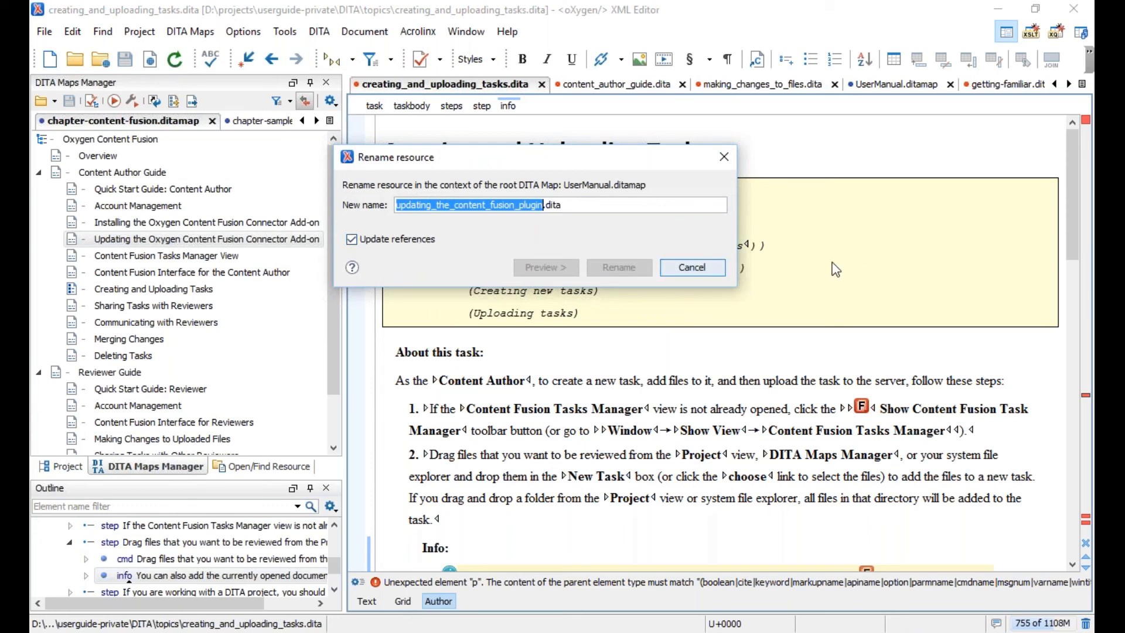
pyautogui.click(692, 267)
# Review the Move resource options for the Updating the Oxygen Content Fusion Connector Add-on topic, leaving without moving it.
pyautogui.rightClick(164, 237)
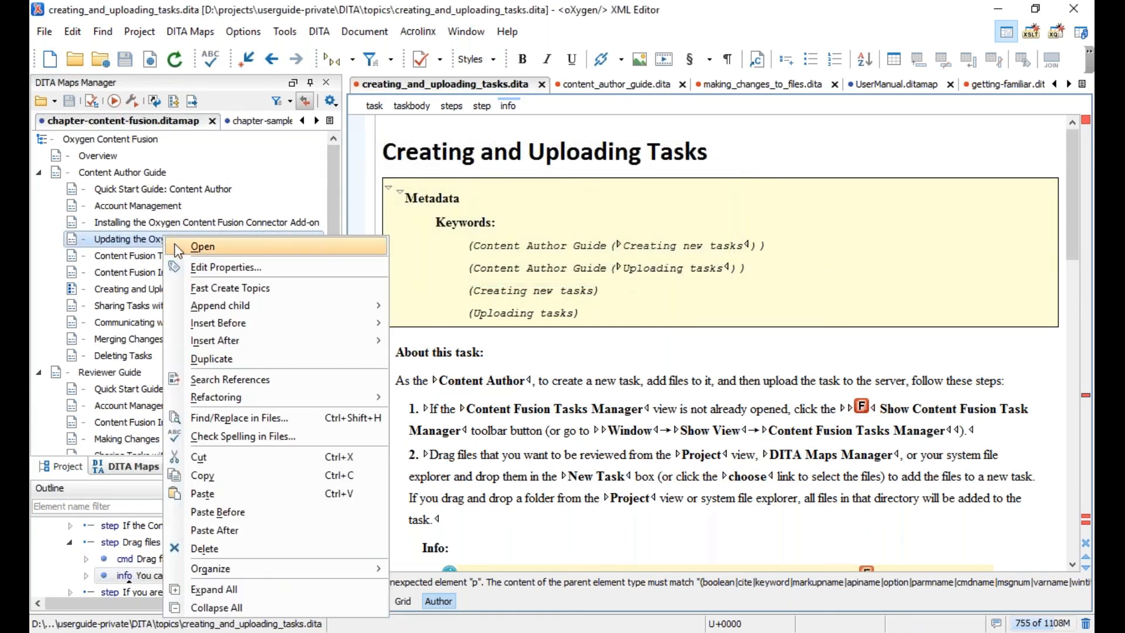
pyautogui.moveTo(234, 398)
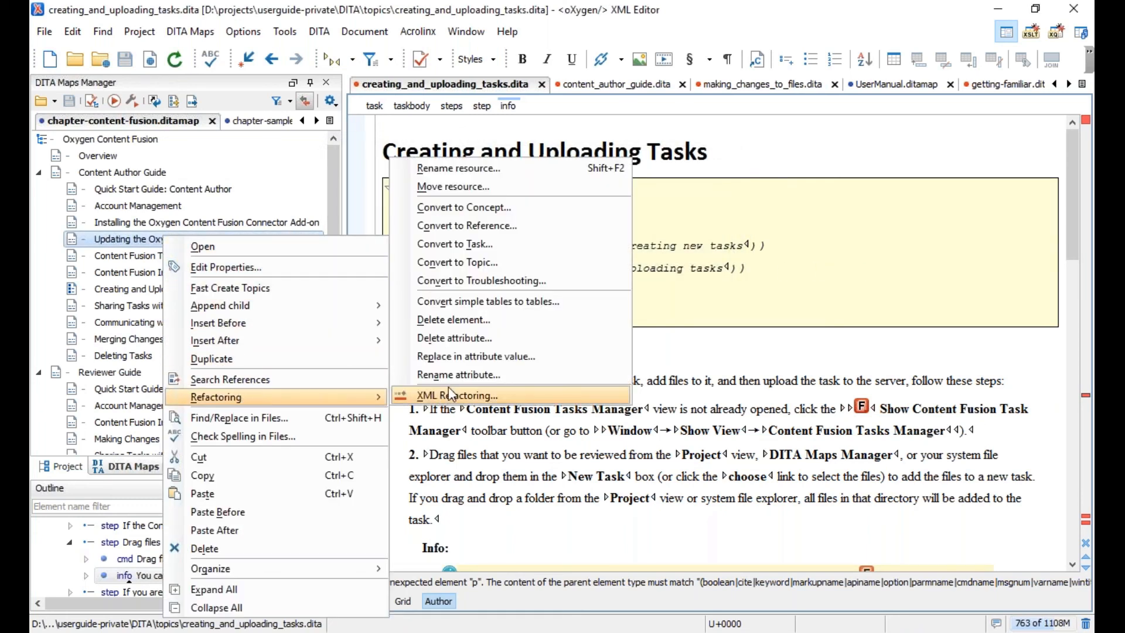
pyautogui.click(496, 187)
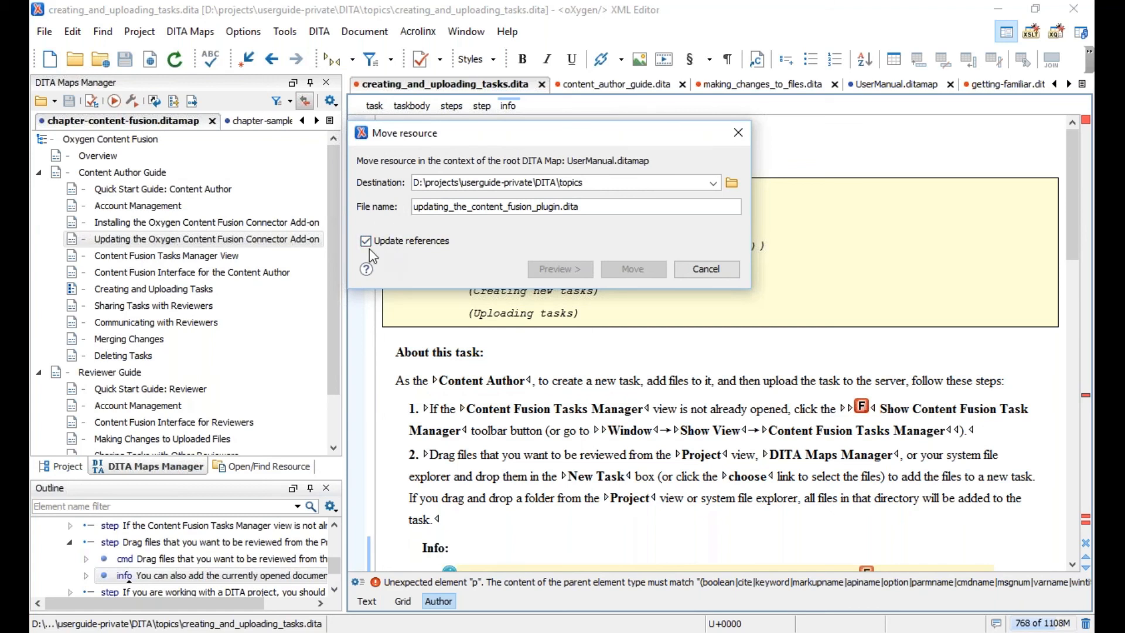
pyautogui.click(715, 270)
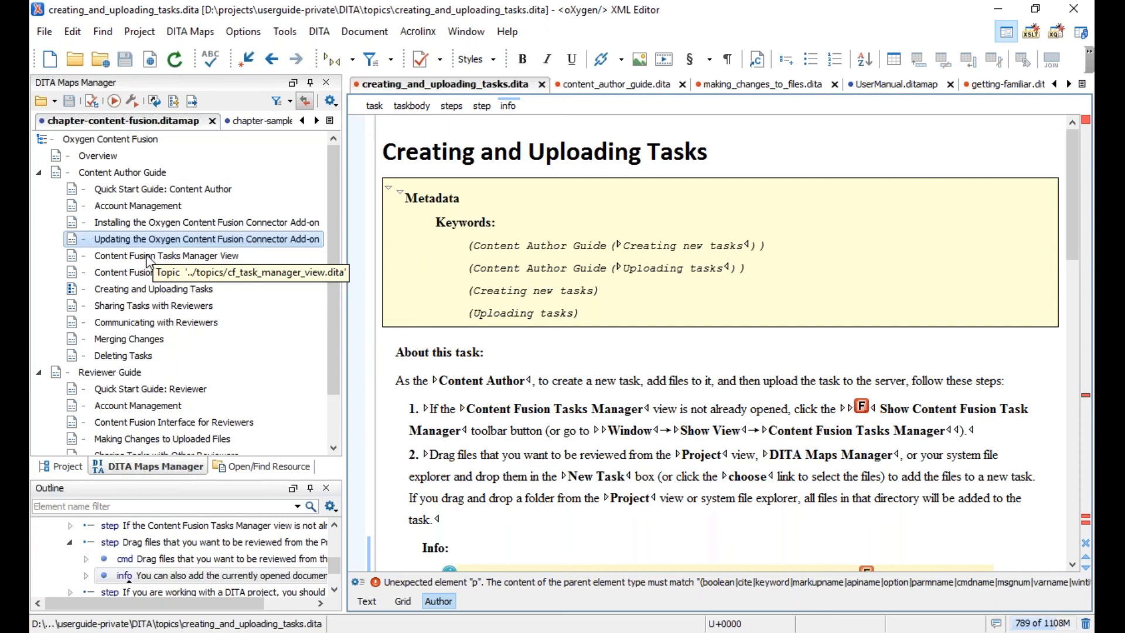
# Select the Installing and Updating the Oxygen Content Fusion Connector Add-on topics together and check the refactoring options available for both.
pyautogui.click(153, 223)
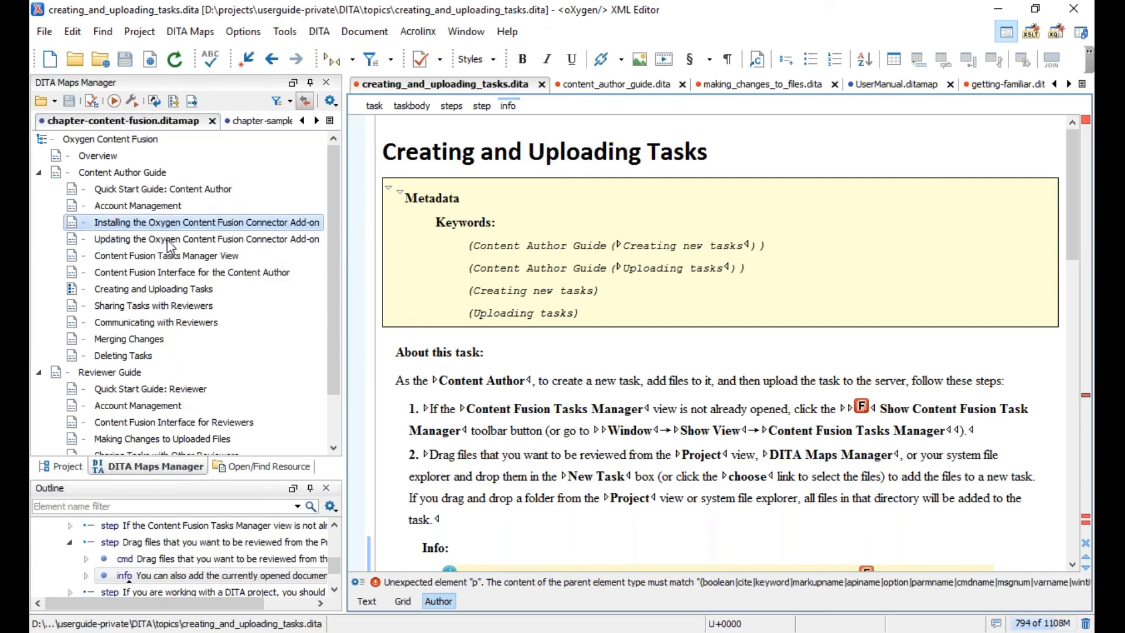
pyautogui.keyDown('shift'); pyautogui.click(167, 239); pyautogui.keyUp('shift')
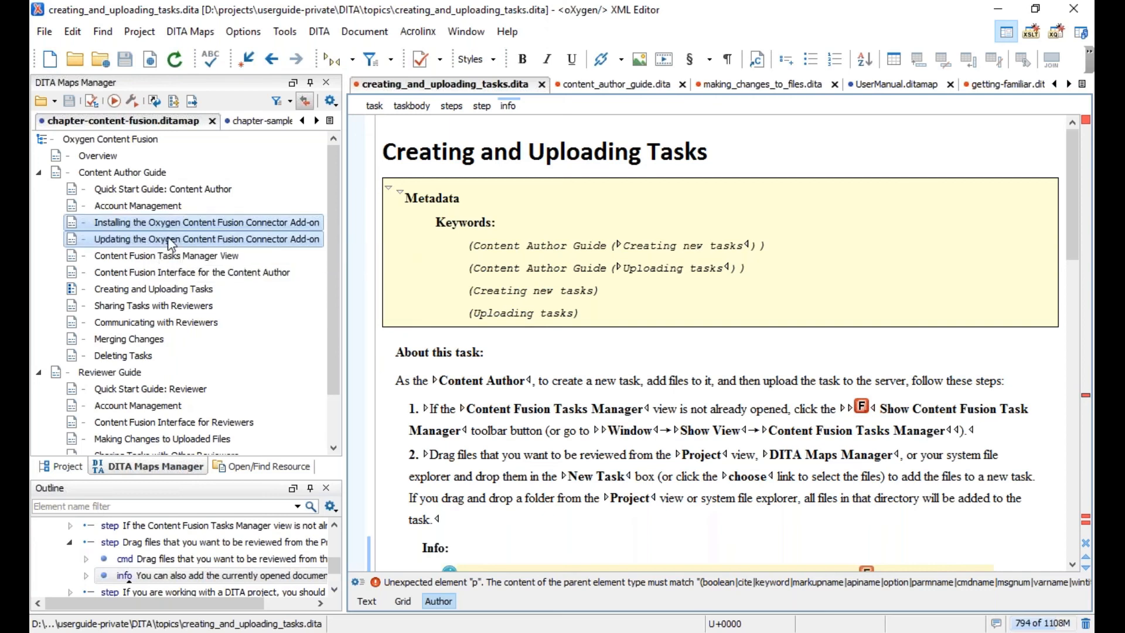
pyautogui.rightClick(170, 222)
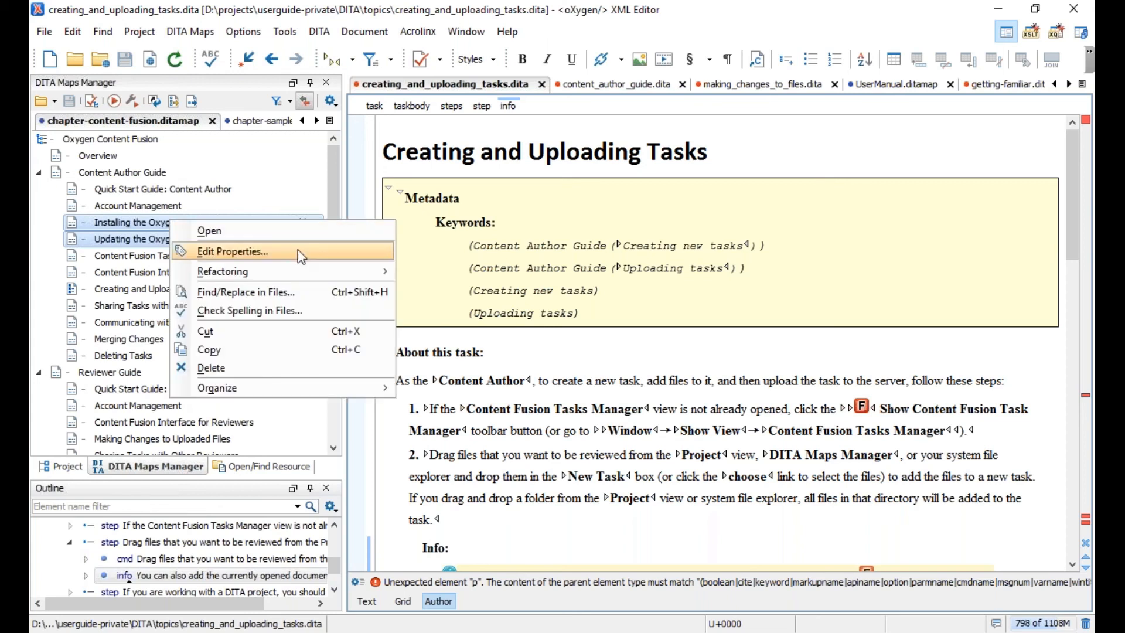
pyautogui.moveTo(303, 273)
pyautogui.click(130, 220)
pyautogui.keyDown('ctrl'); pyautogui.click(130, 237); pyautogui.keyUp('ctrl')
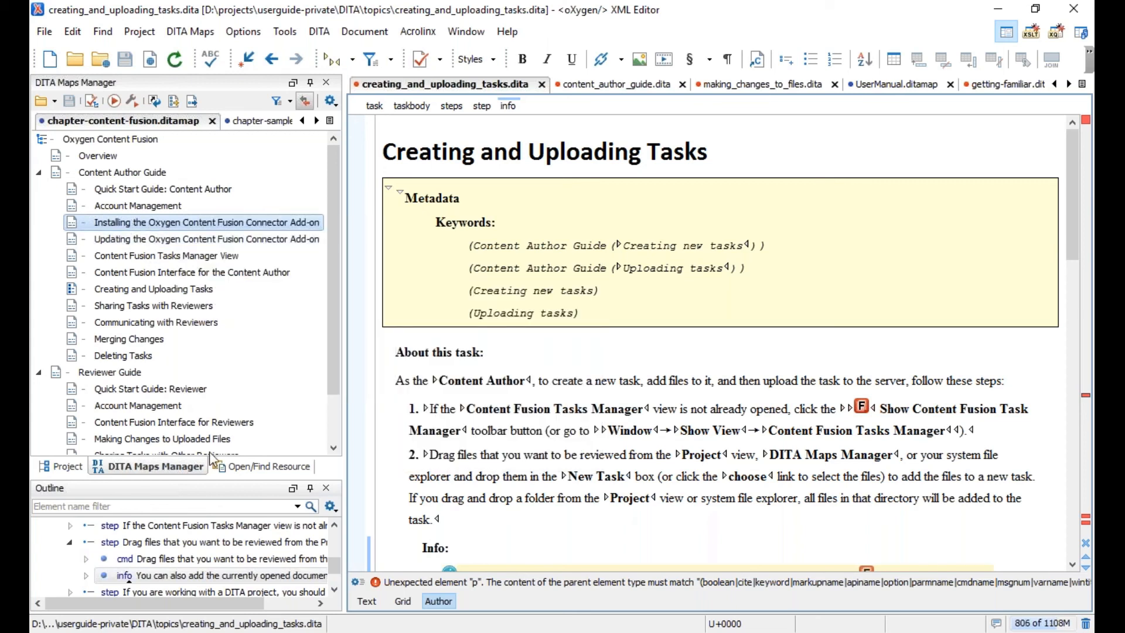
# Show the userguide.xpr project tree and collapse its maps and topics folders.
pyautogui.click(65, 467)
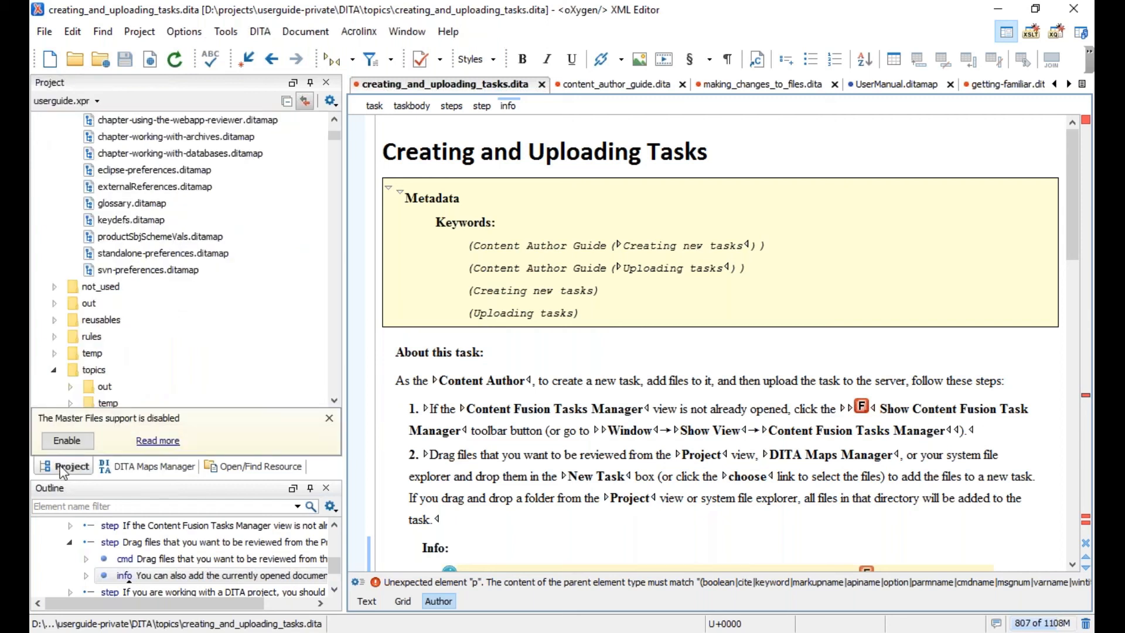
pyautogui.moveTo(339, 186); pyautogui.dragTo(338, 131)
pyautogui.click(54, 253)
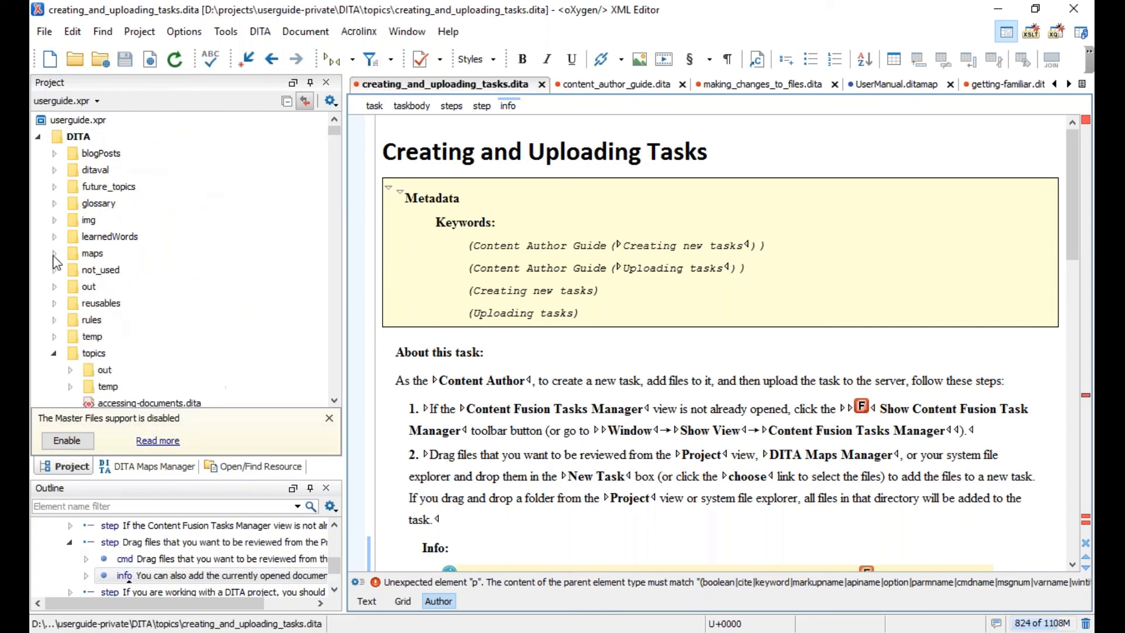
pyautogui.click(53, 354)
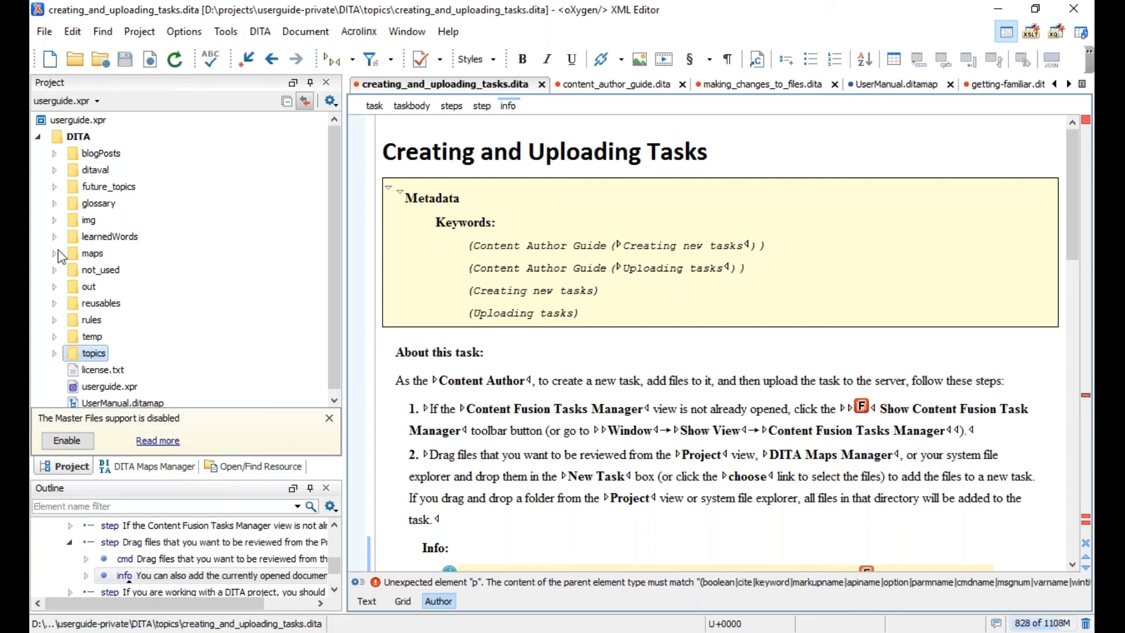
# Rename the project's maps folder to ditamaps.
pyautogui.click(88, 257)
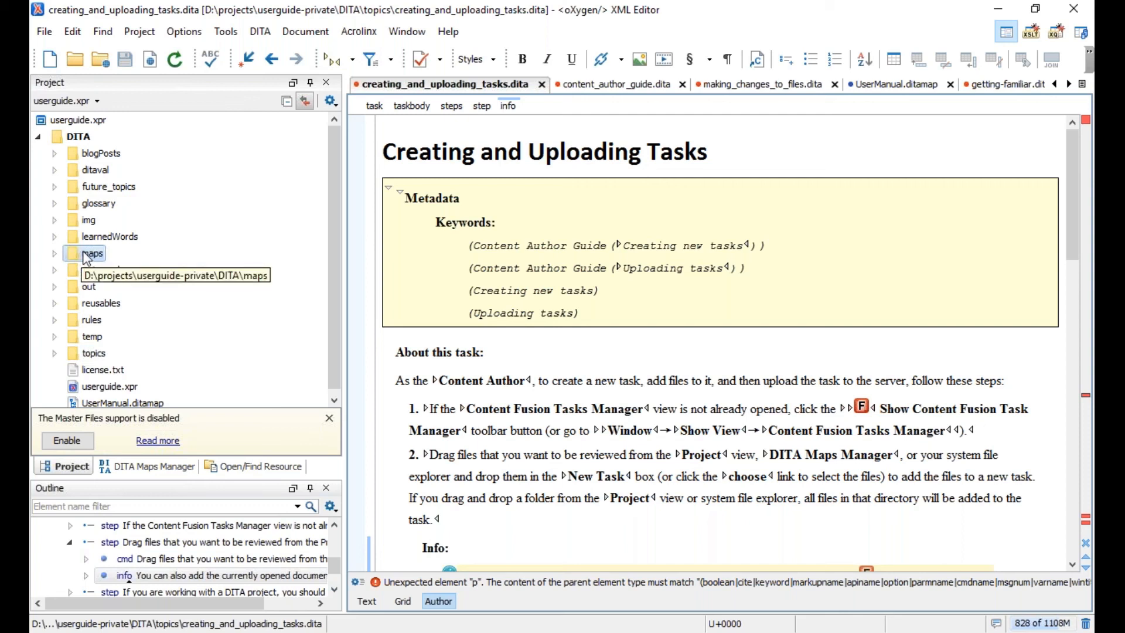
pyautogui.press('F2')
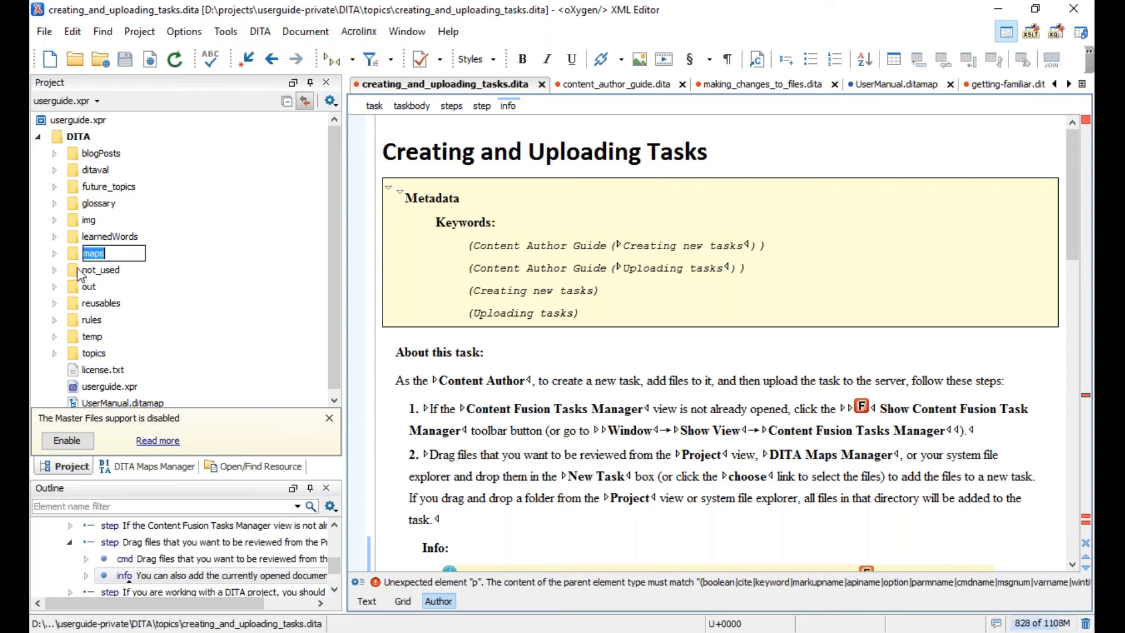
pyautogui.press('Home')
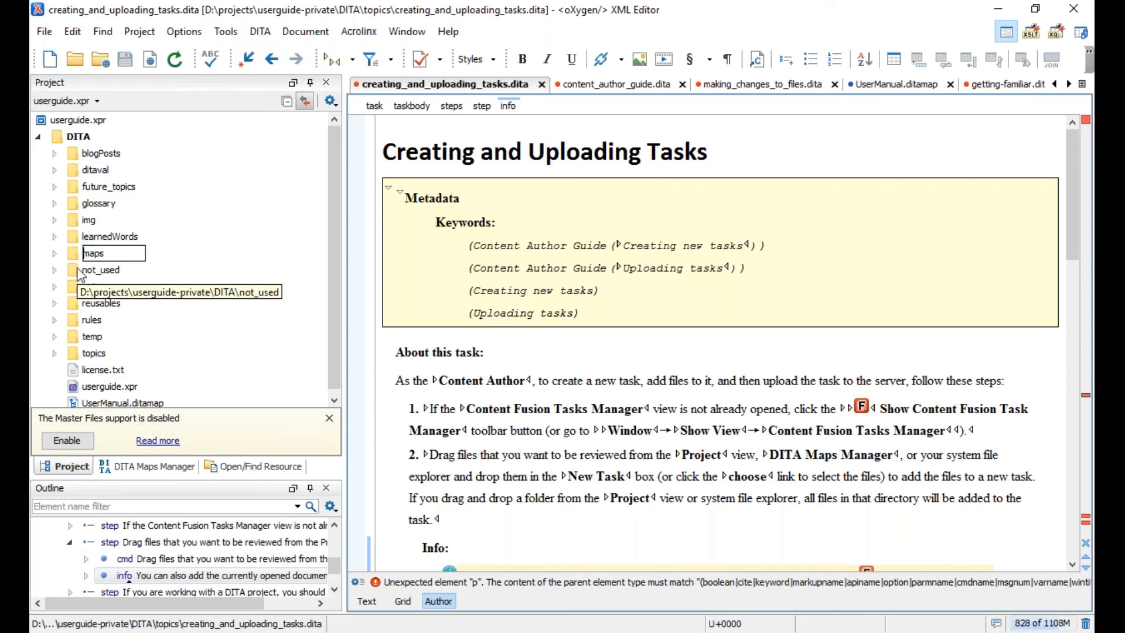
pyautogui.write('dita')
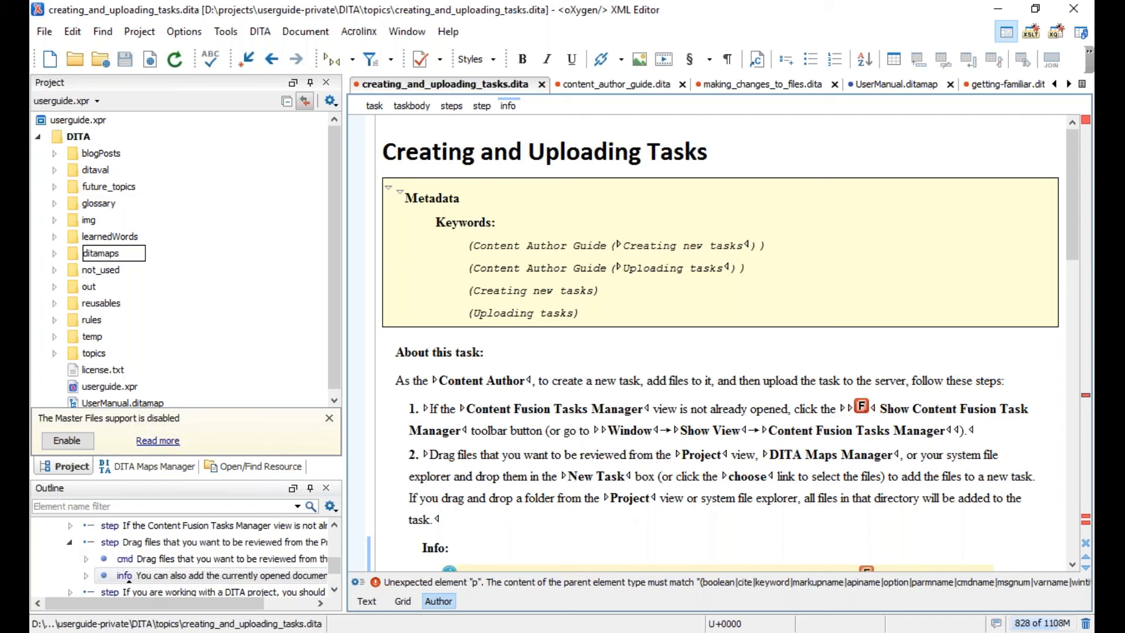
pyautogui.press('Return')
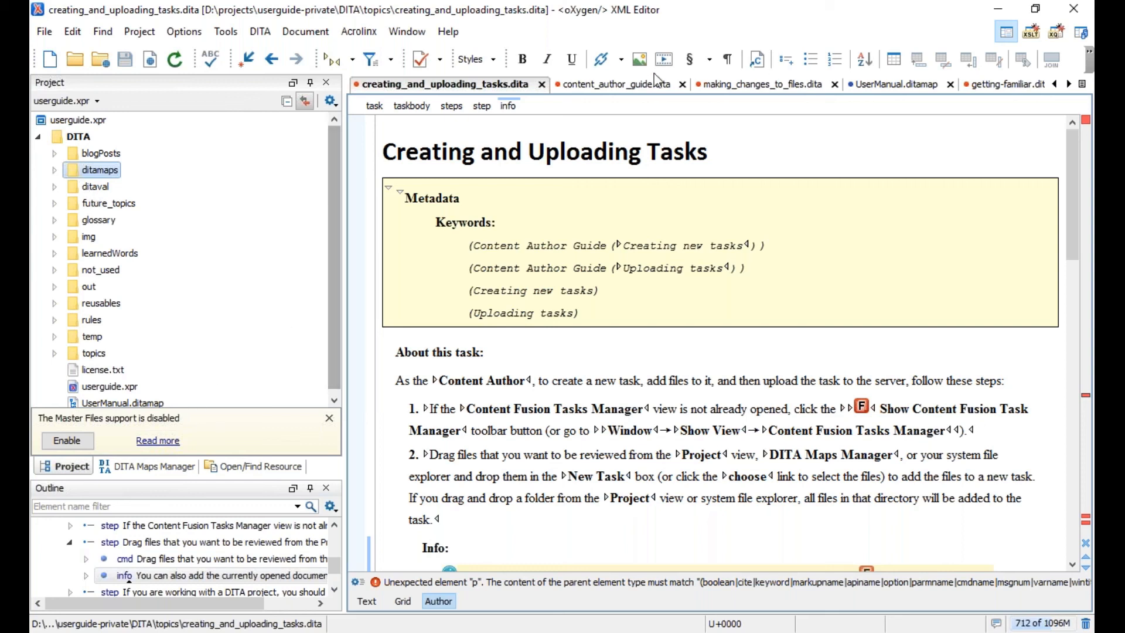
# Validate UserManual.ditamap to check its references to the renamed folder, return to the project tree and close the validation results.
pyautogui.click(895, 85)
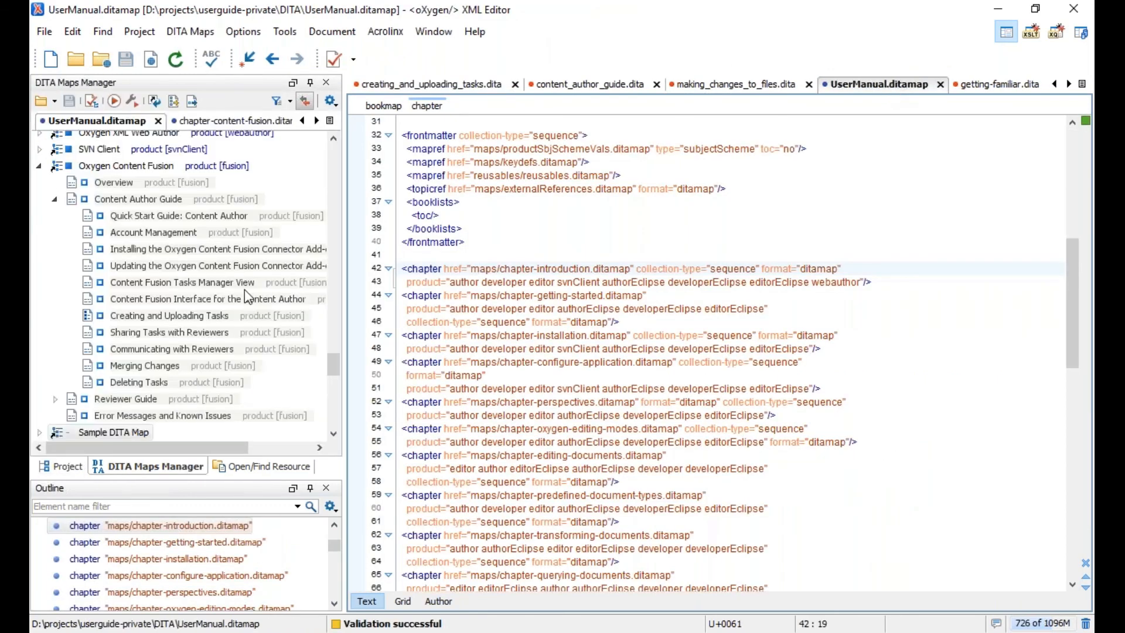
pyautogui.click(333, 58)
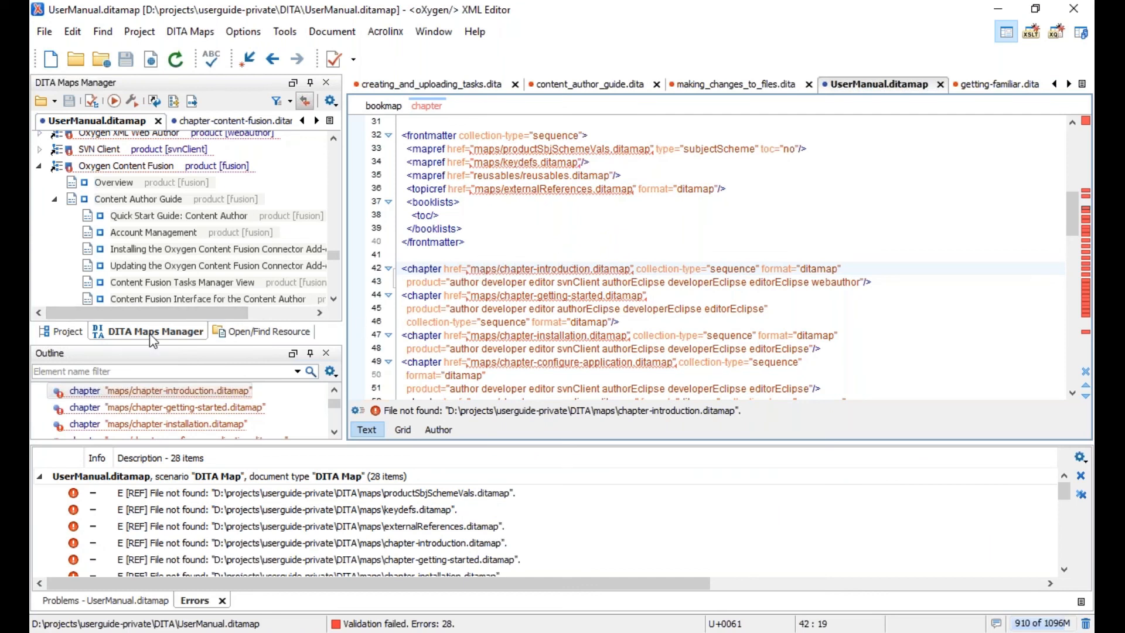
pyautogui.click(69, 332)
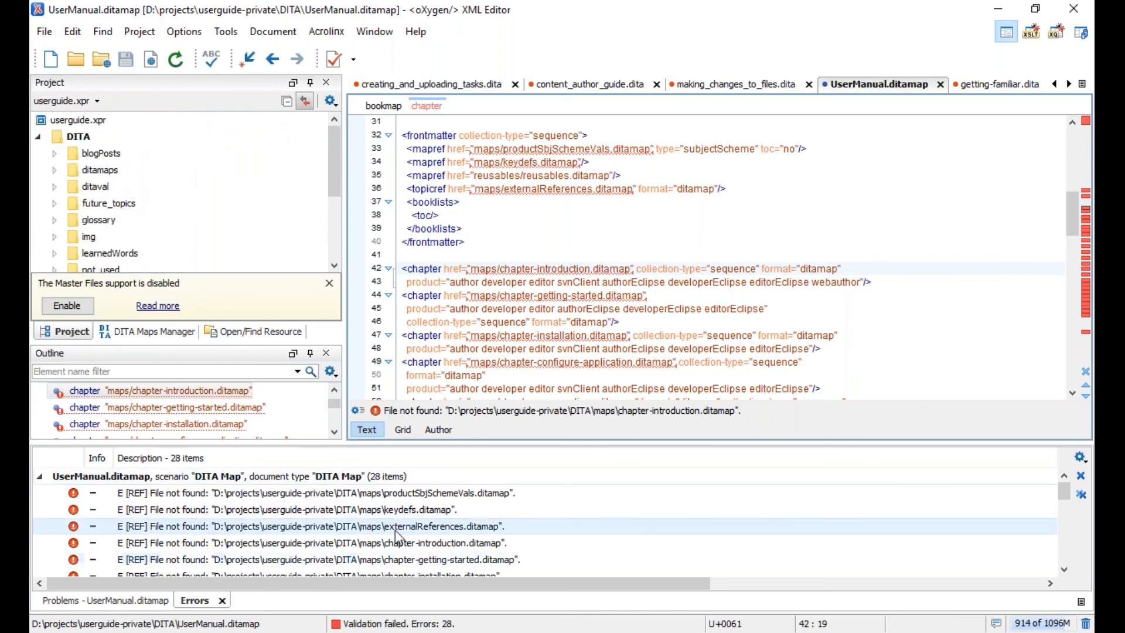
pyautogui.click(221, 601)
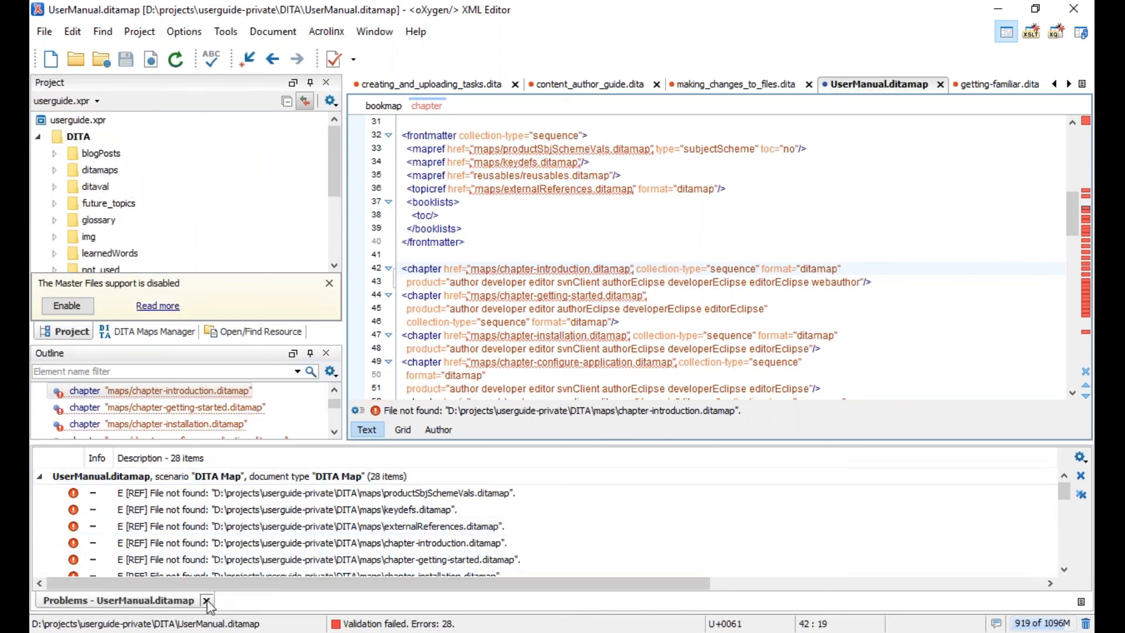
pyautogui.click(202, 601)
# Rename the project's ditamaps folder back to maps and revalidate UserManual.ditamap.
pyautogui.click(103, 170)
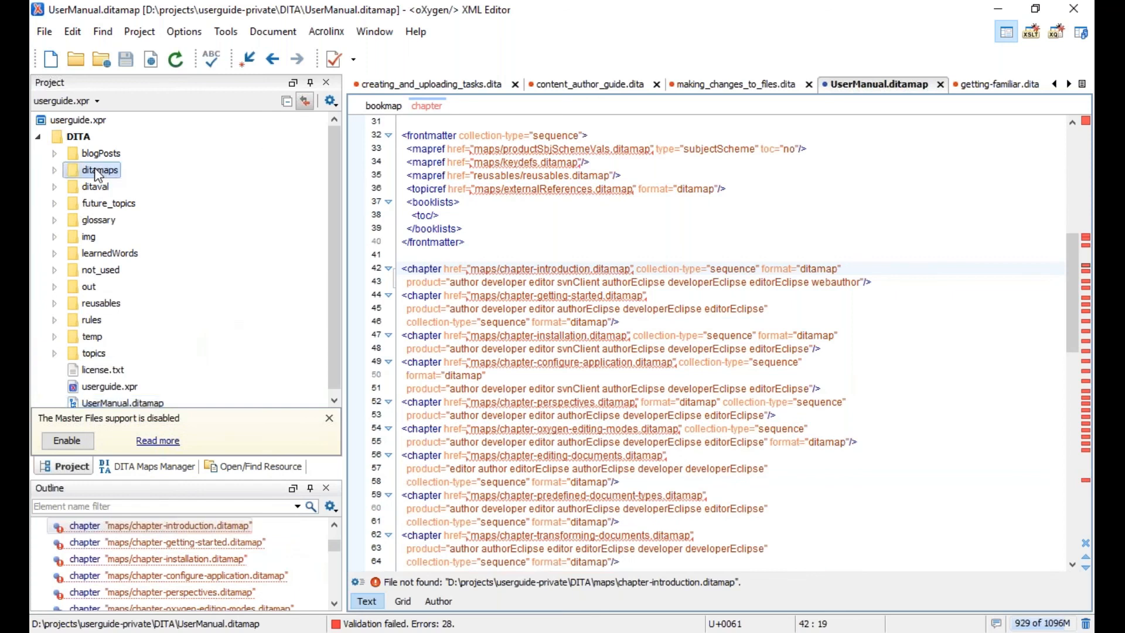
pyautogui.press('F2')
pyautogui.write('maps')
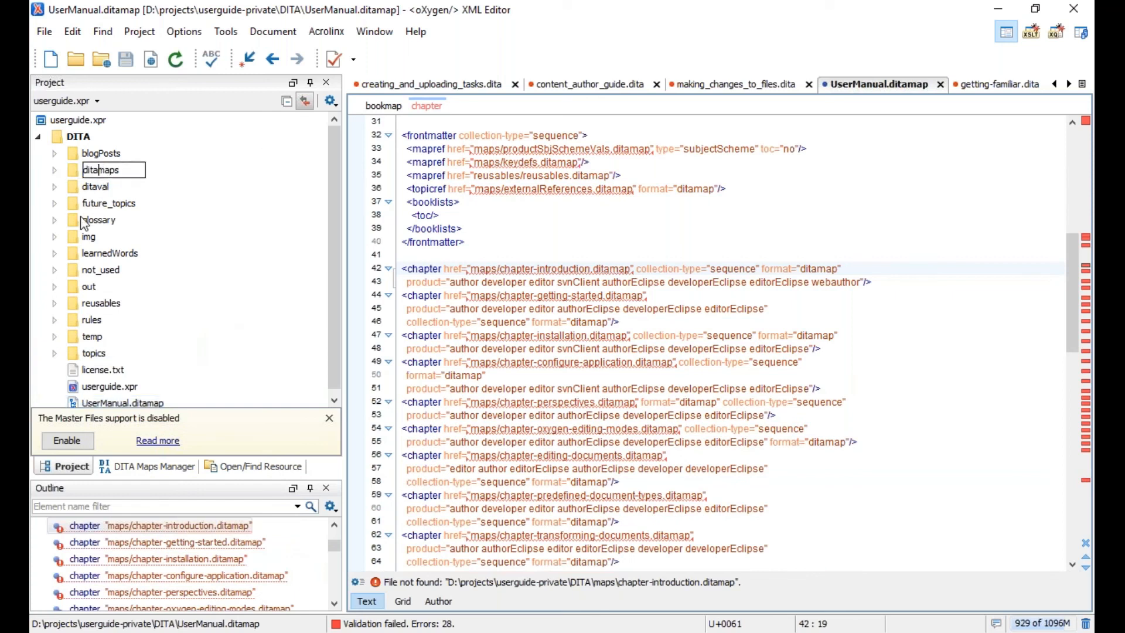
pyautogui.press('Return')
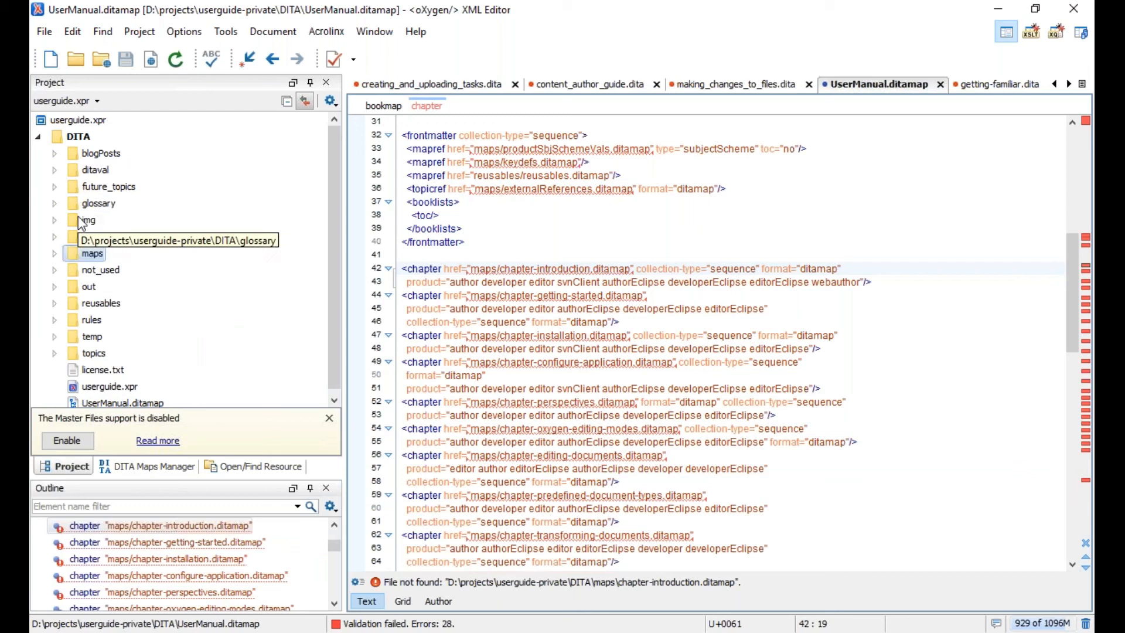
pyautogui.click(334, 58)
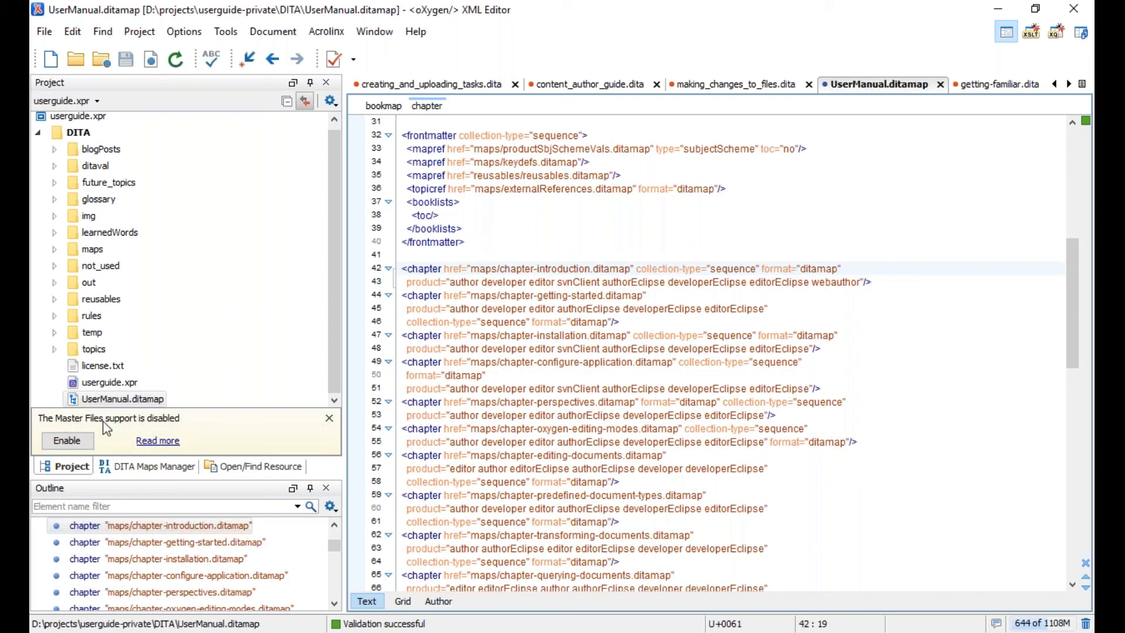
# Enable Master Files support for the project and add UserManual.ditamap to the Master Files folder.
pyautogui.click(68, 442)
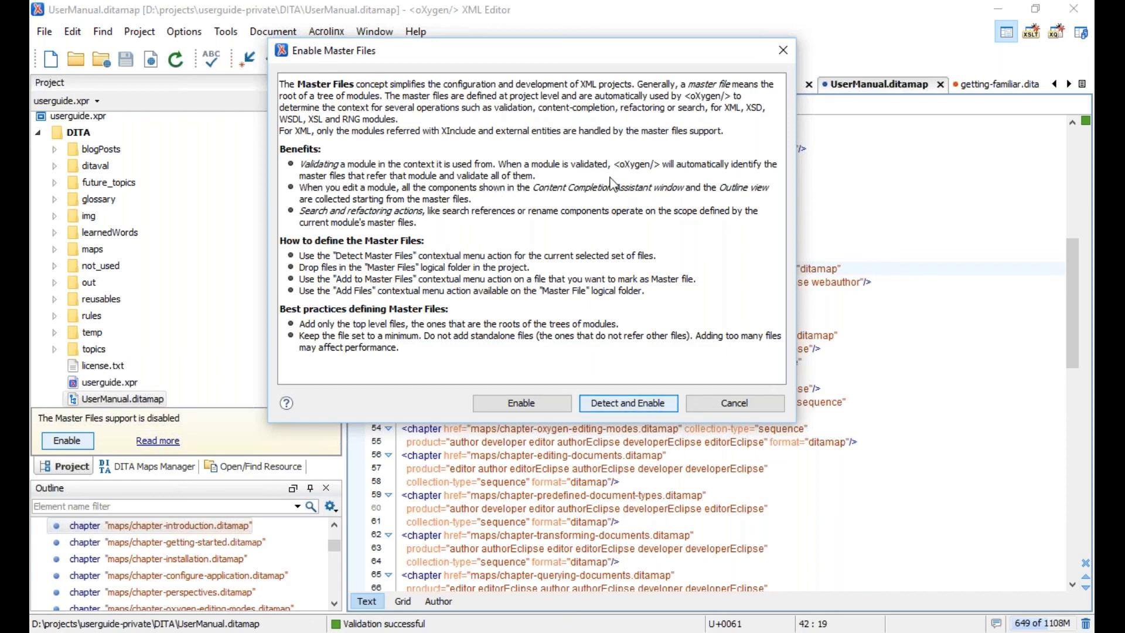
pyautogui.click(511, 400)
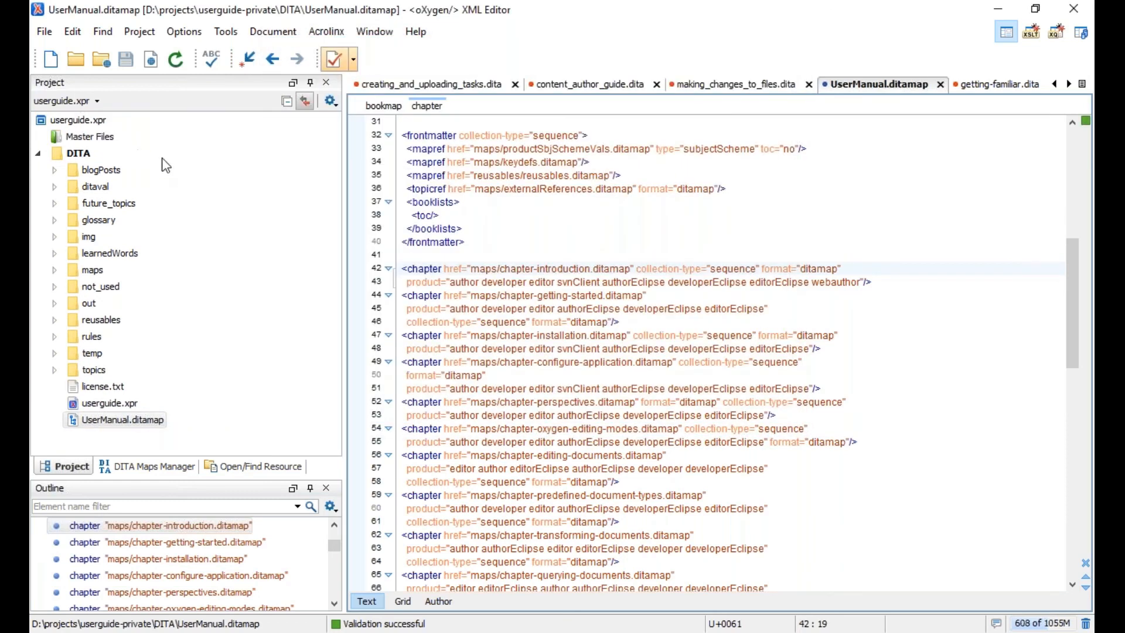
pyautogui.click(84, 141)
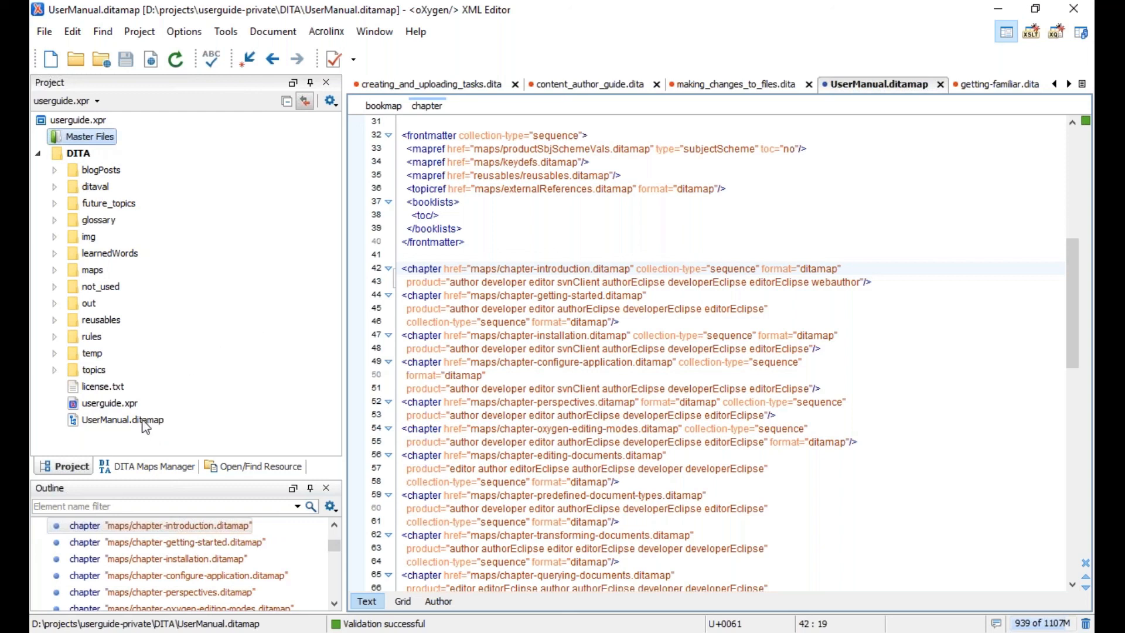
pyautogui.click(107, 425)
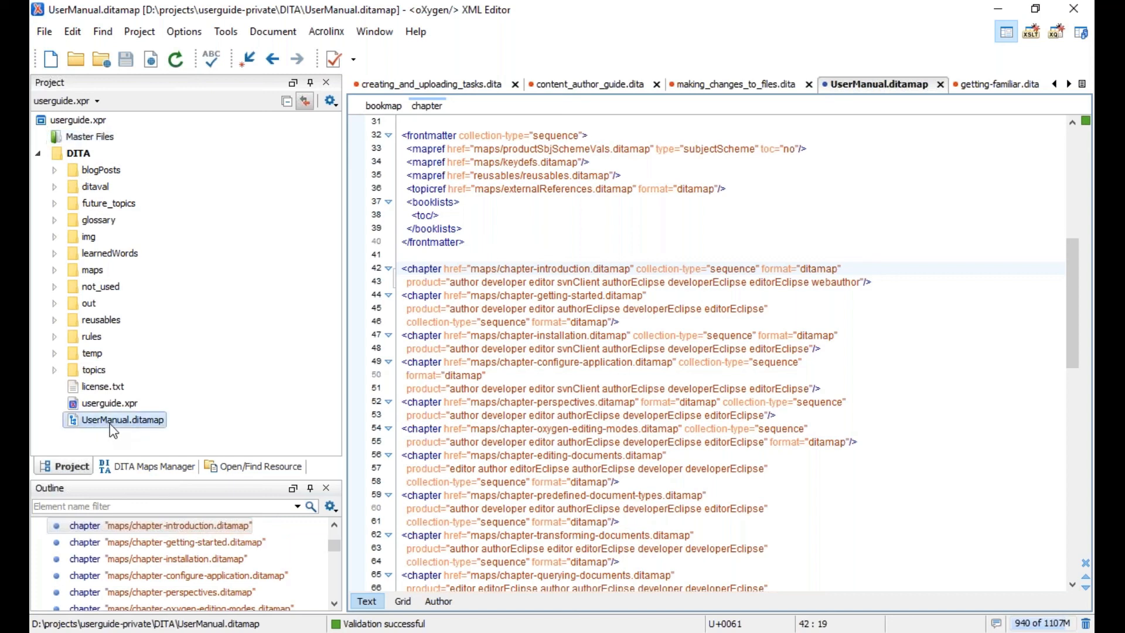
pyautogui.moveTo(112, 430); pyautogui.dragTo(90, 138)
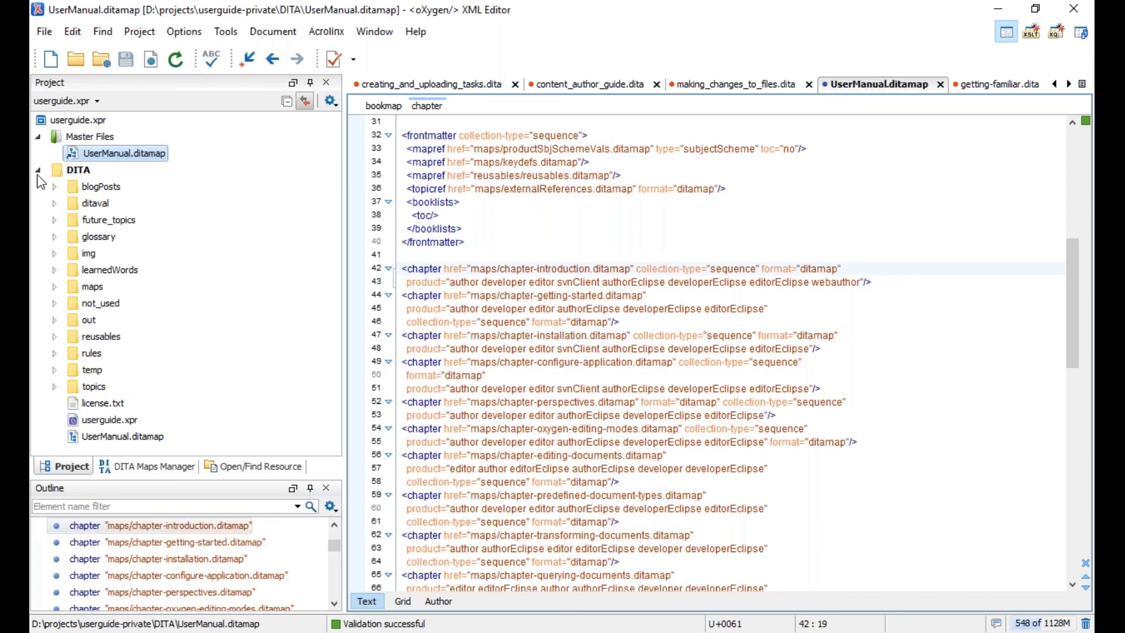
# Review the reference-update options for renaming the maps folder to ditamaps, leaving without renaming it.
pyautogui.click(89, 290)
pyautogui.press('F2')
pyautogui.click(85, 286)
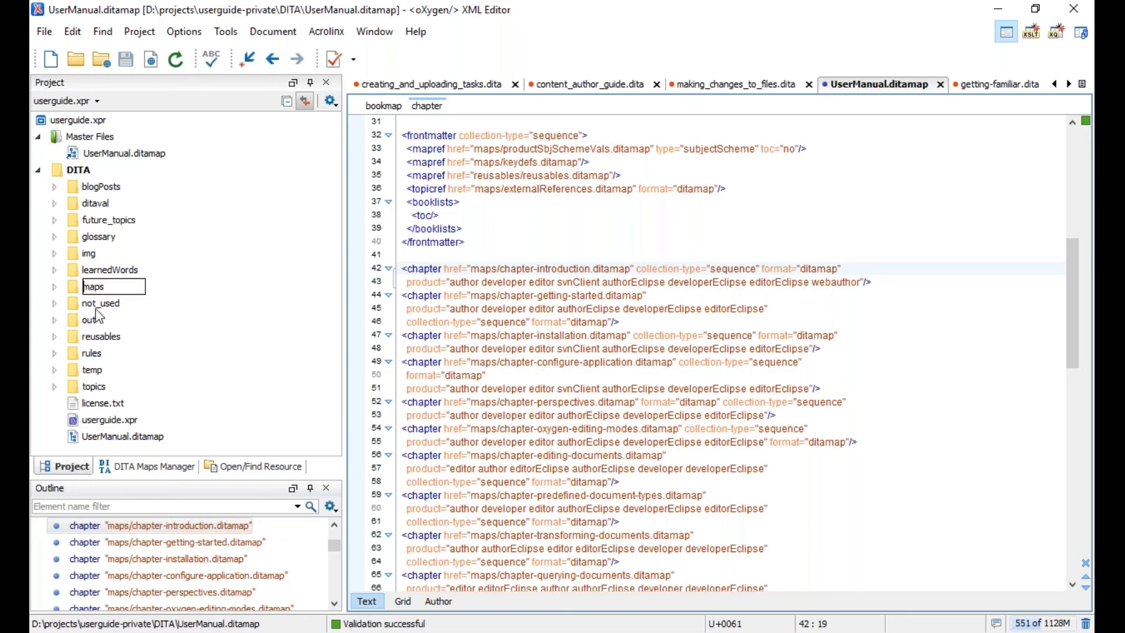
pyautogui.write('dita')
pyautogui.press('Return')
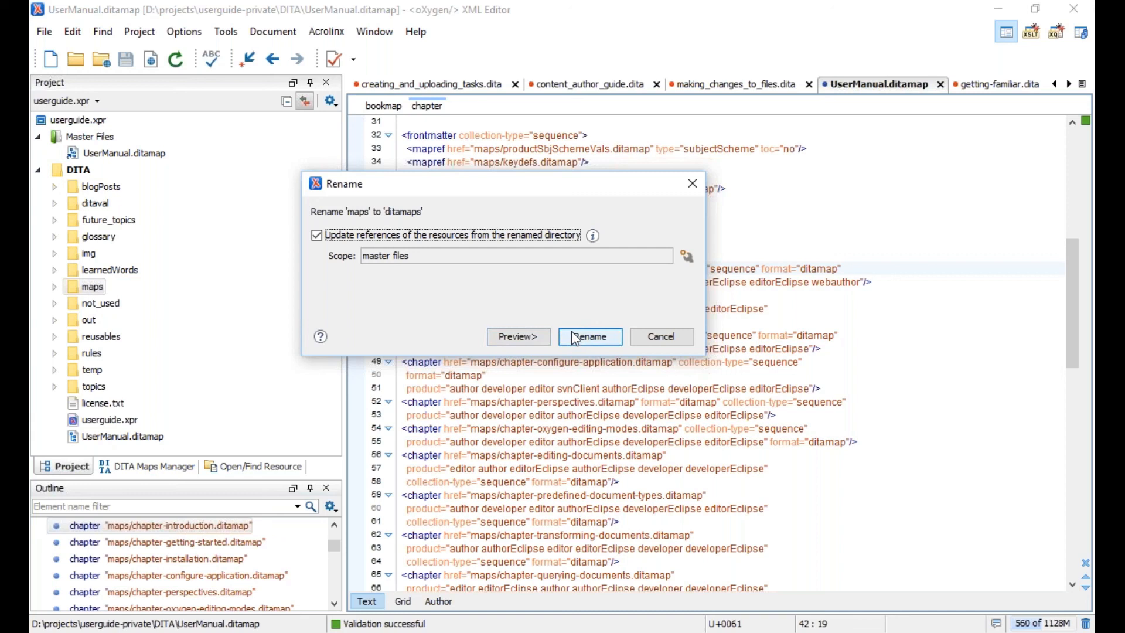
pyautogui.click(660, 335)
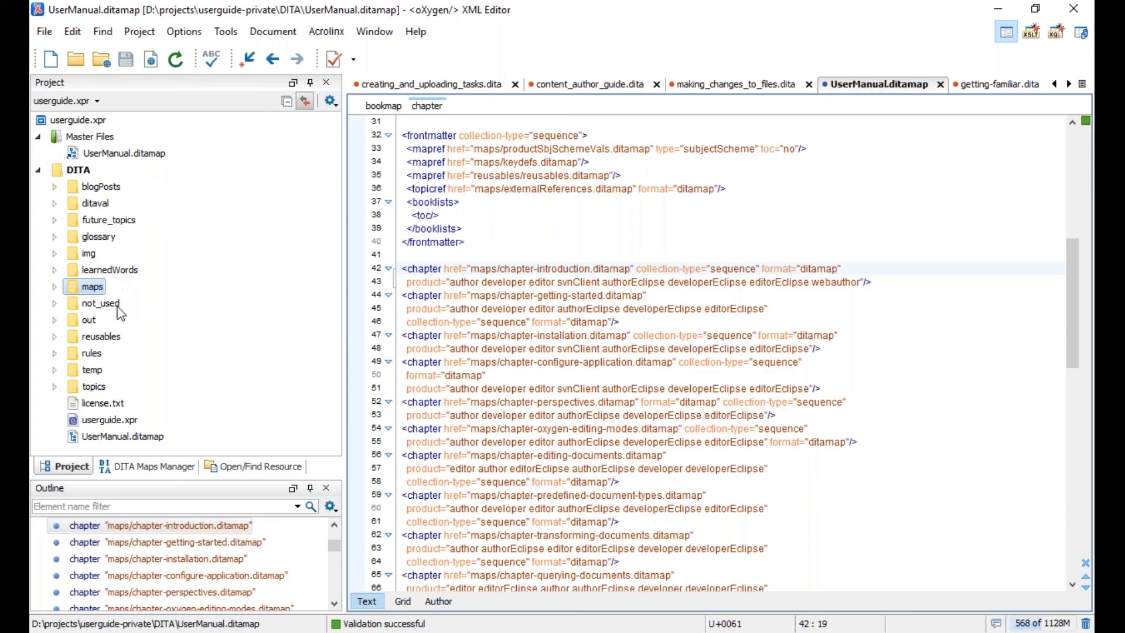
# Start moving APIFaq.ditamap through chapter-common-problems.ditamap from the maps folder into its temp subfolder, up to the reference-update options.
pyautogui.click(54, 287)
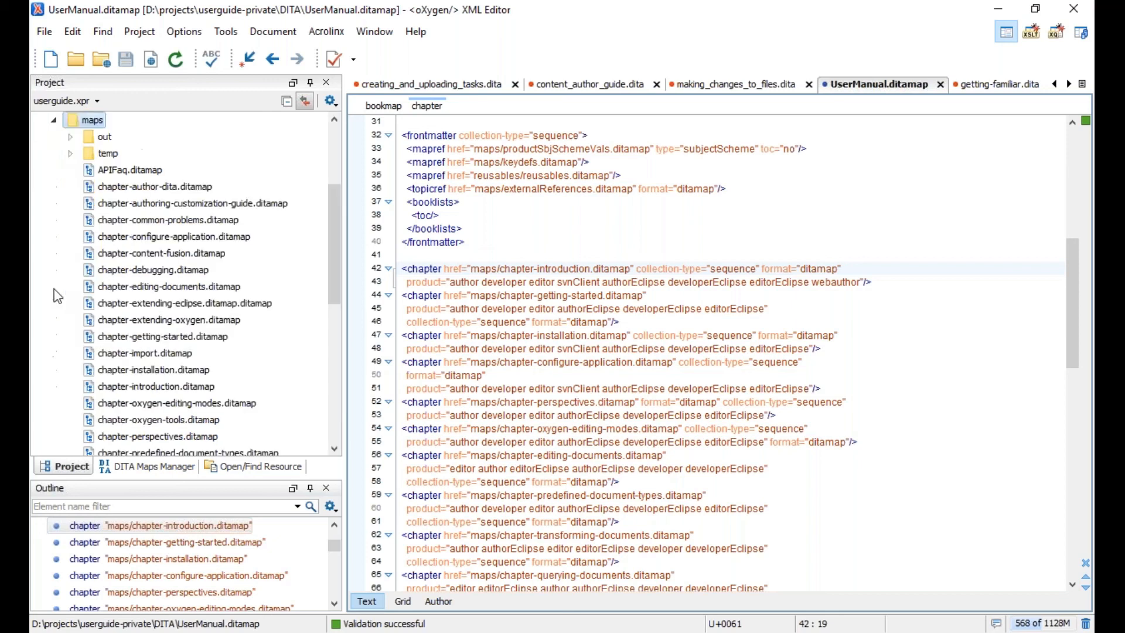
pyautogui.click(129, 170)
pyautogui.click(156, 221)
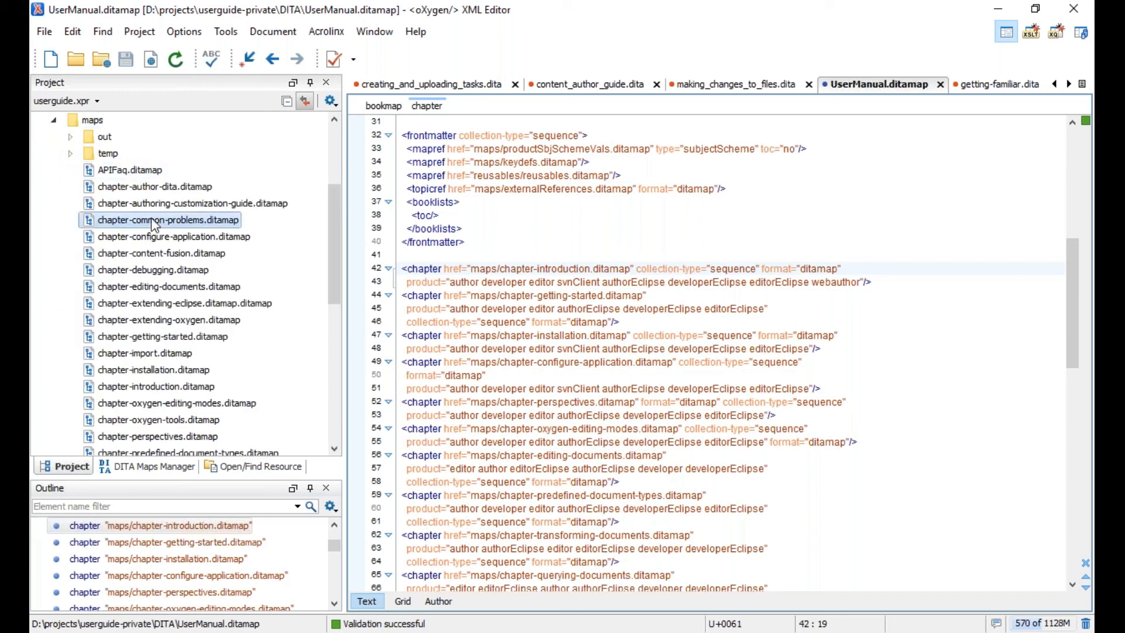
pyautogui.keyDown('shift'); pyautogui.click(136, 168); pyautogui.keyUp('shift')
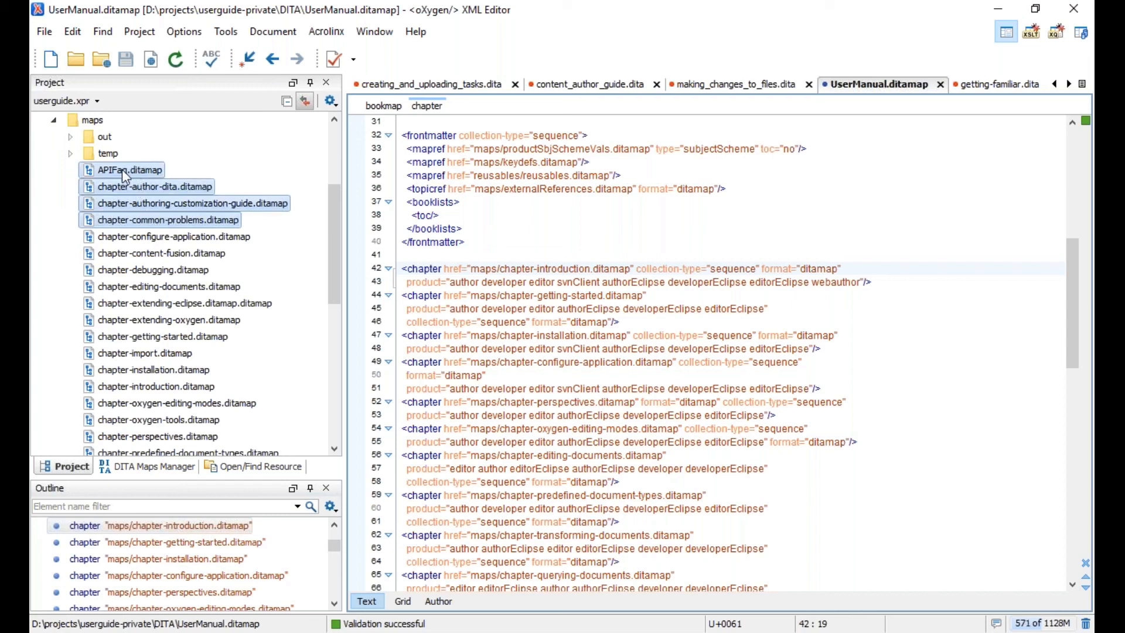
pyautogui.moveTo(122, 170); pyautogui.dragTo(108, 153)
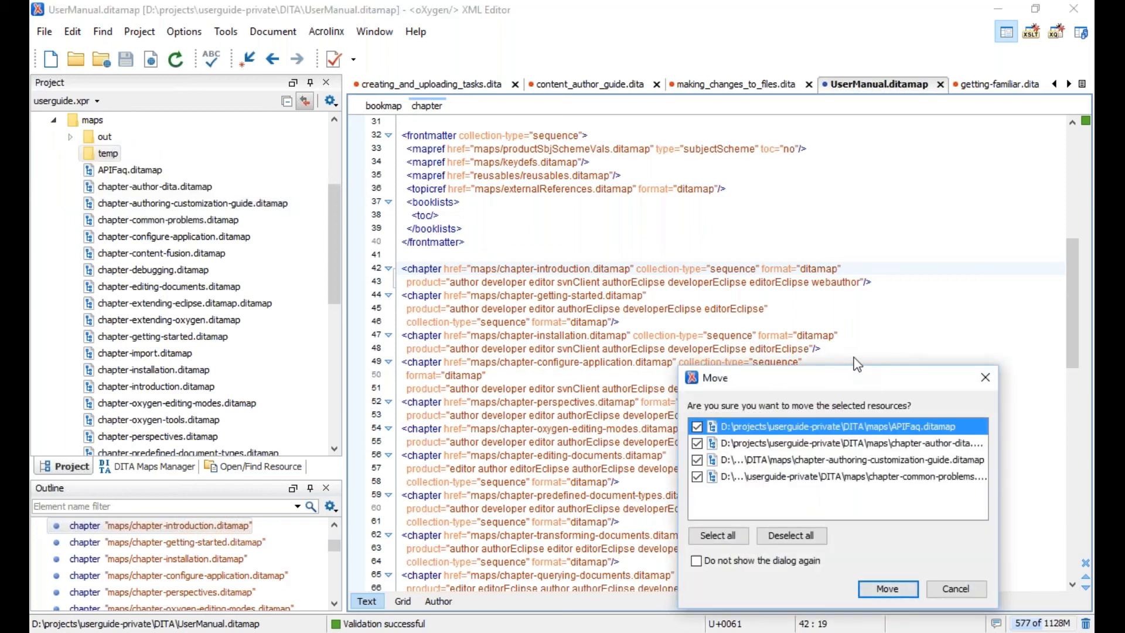
pyautogui.click(596, 401)
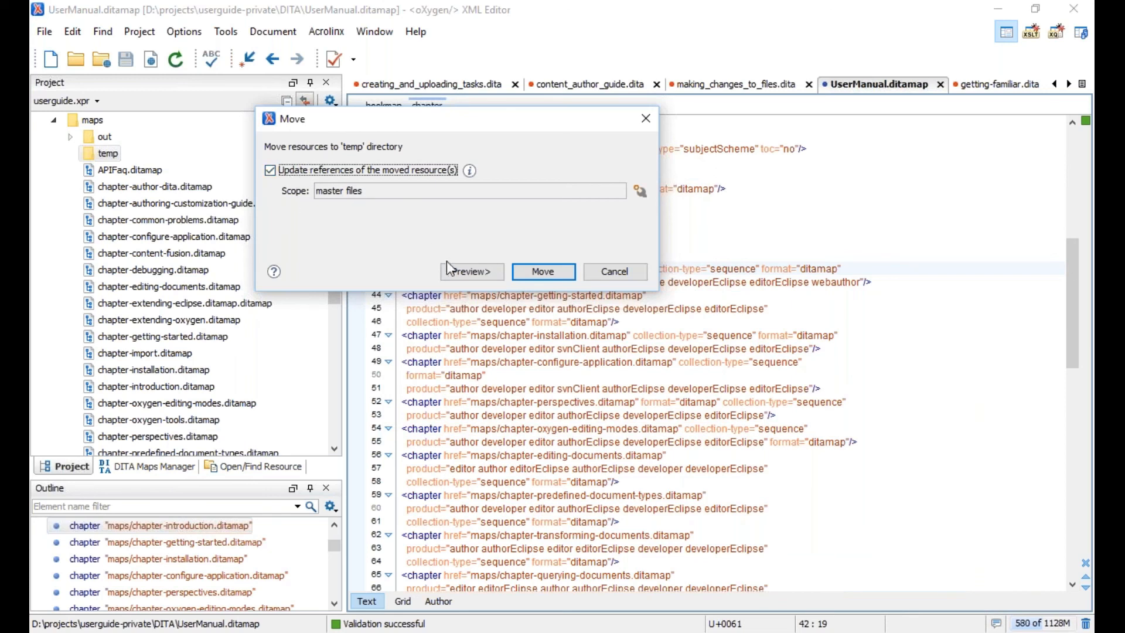
# Preview the changes the move would make in each affected map, cancel the move and collapse the maps folder.
pyautogui.click(468, 272)
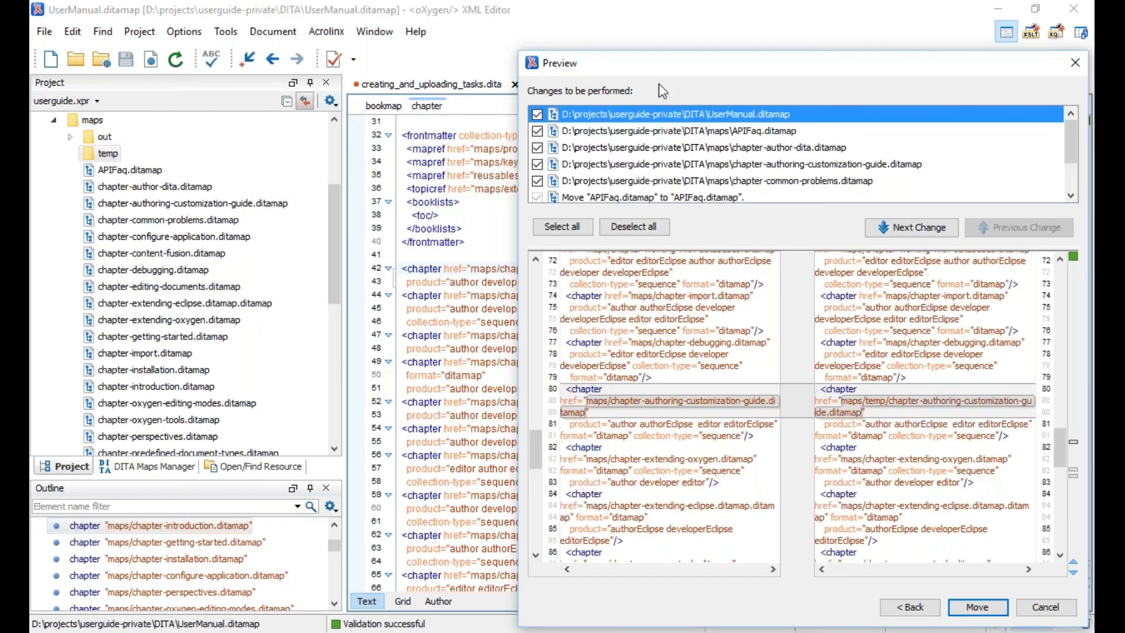
pyautogui.moveTo(652, 58); pyautogui.dragTo(435, 38)
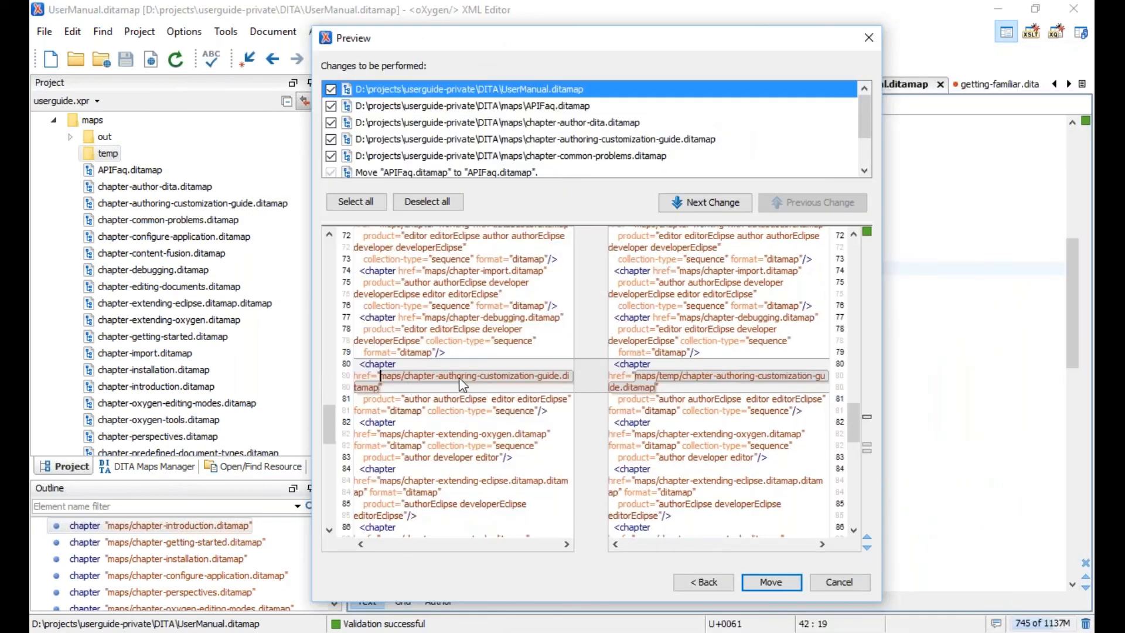
pyautogui.click(359, 111)
pyautogui.click(378, 124)
pyautogui.click(379, 138)
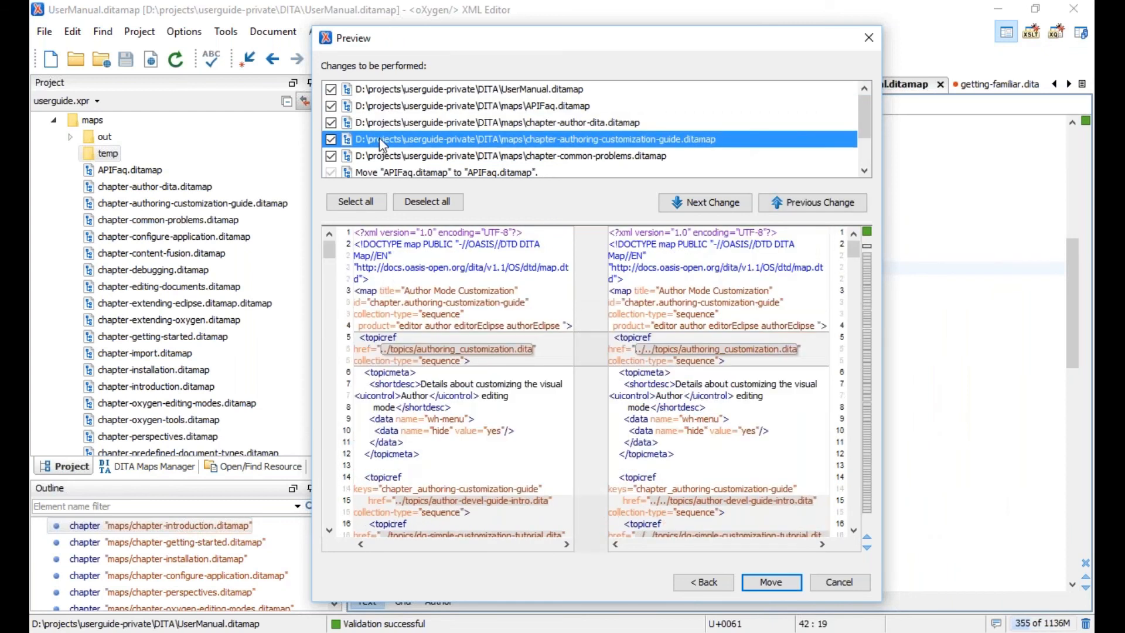
pyautogui.click(380, 152)
pyautogui.click(383, 171)
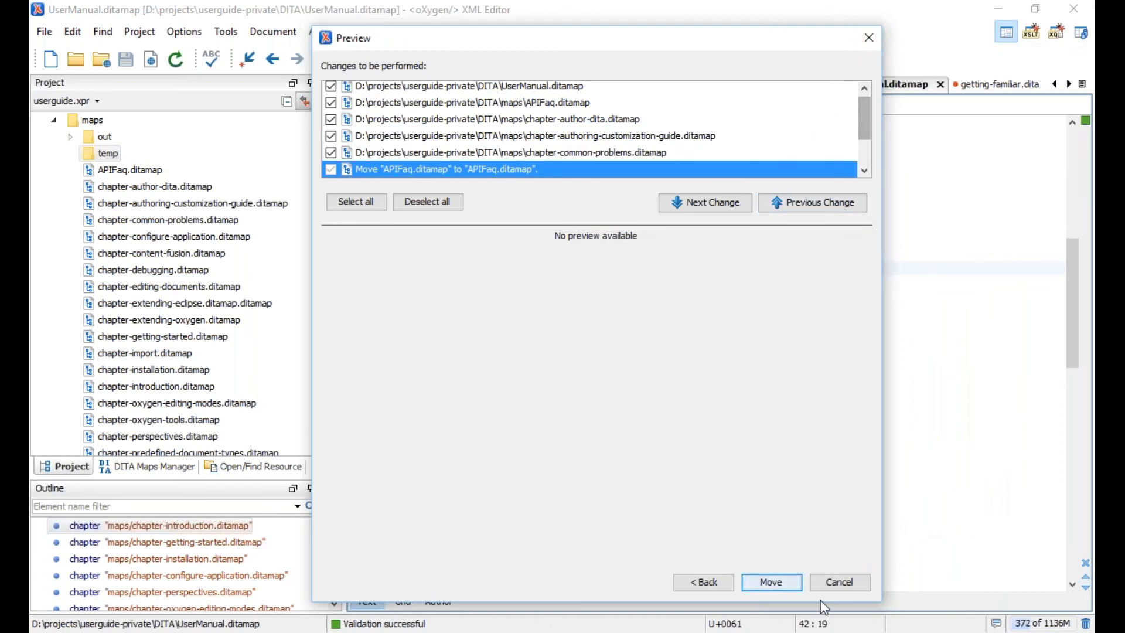
pyautogui.click(835, 585)
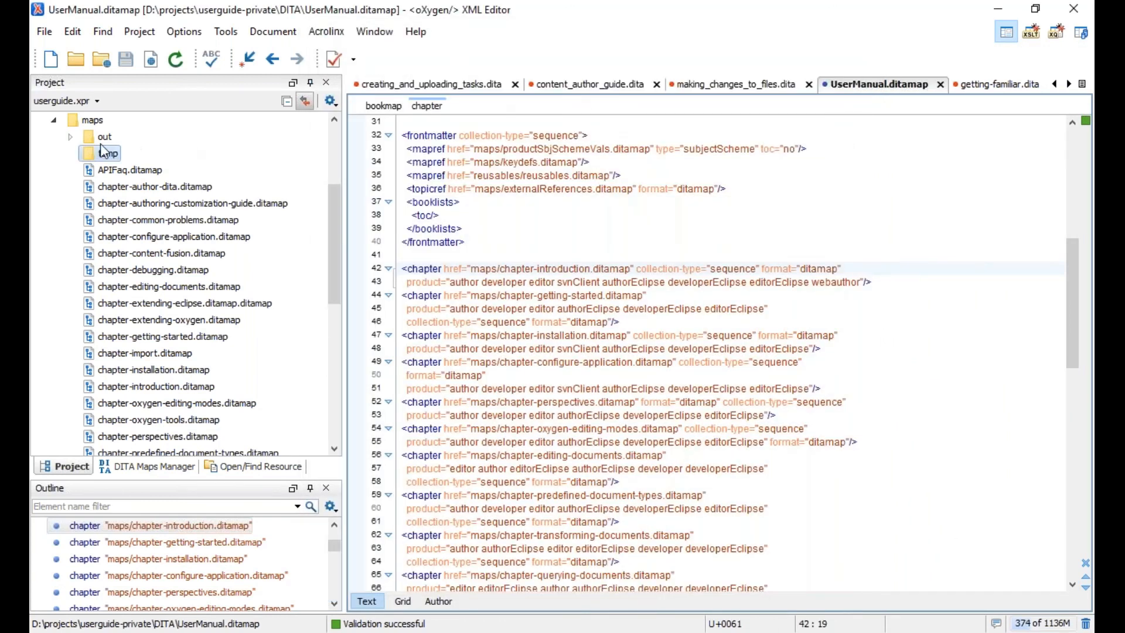
pyautogui.scroll(2, 67, 249)
pyautogui.click(55, 221)
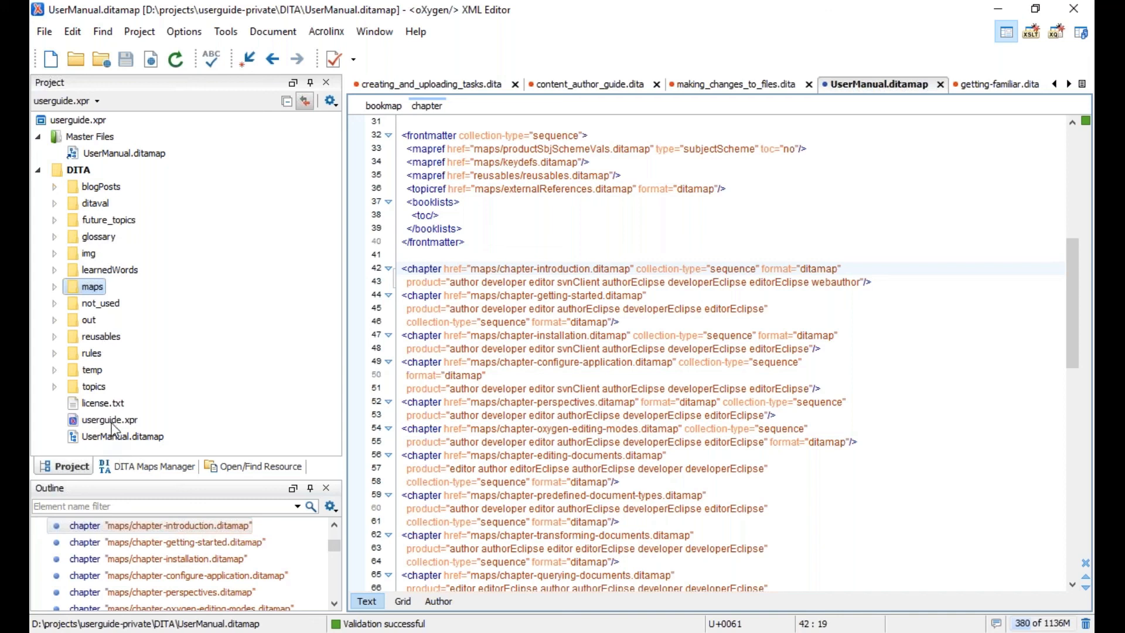
pyautogui.click(375, 631)
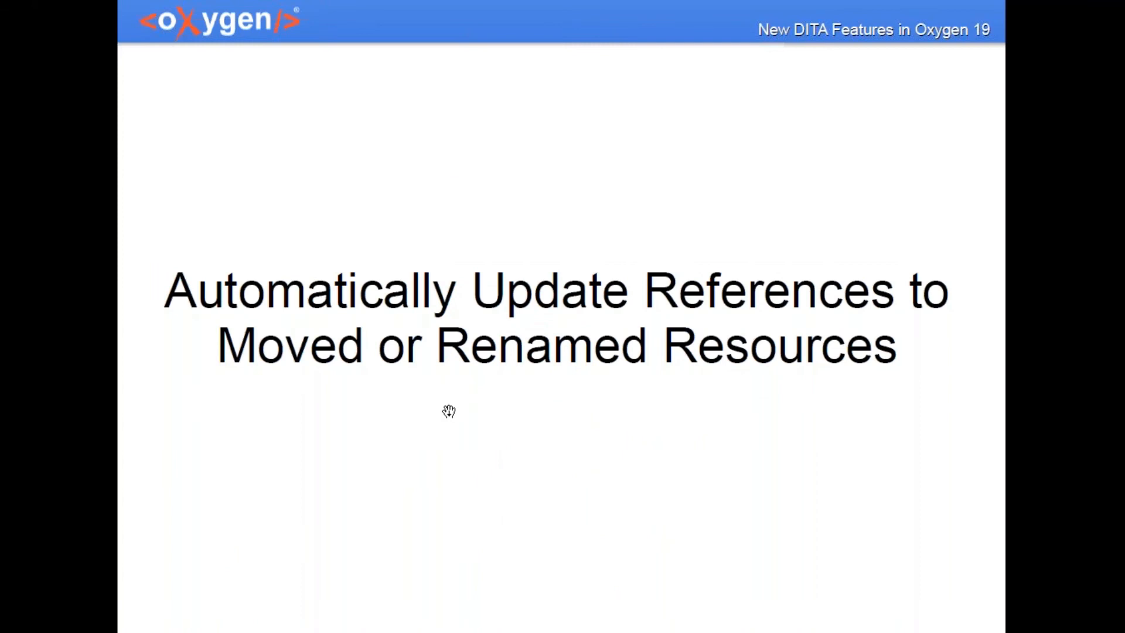
pyautogui.click(449, 410)
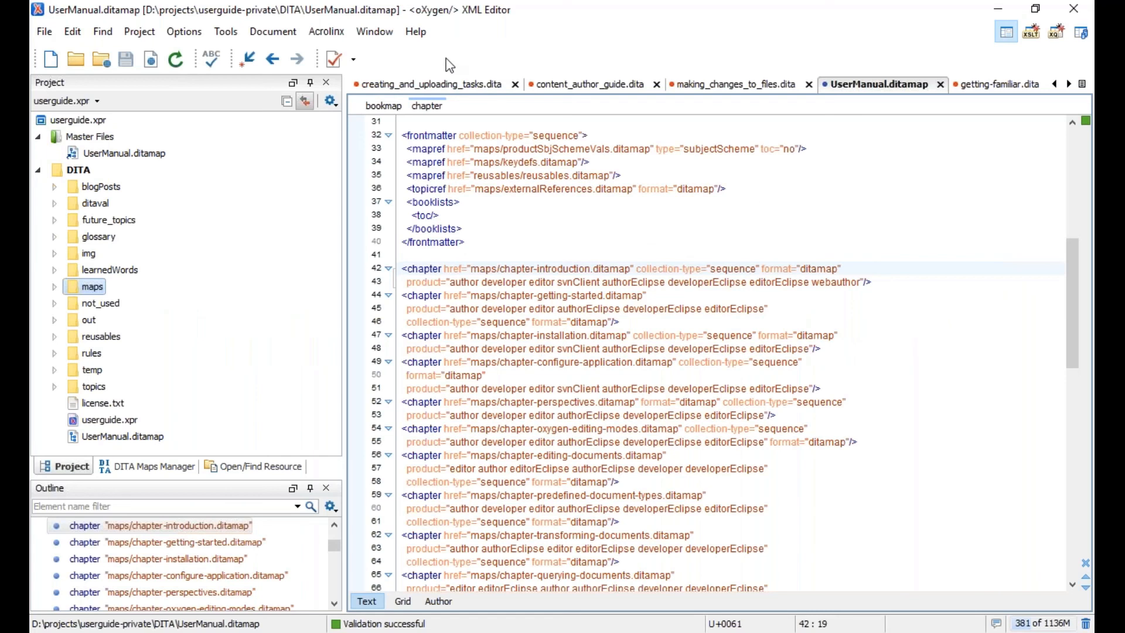
# Show the DITA Reusable Components view and load its key list by visiting making_changes_to_files.dita, returning to UserManual.ditamap.
pyautogui.click(376, 35)
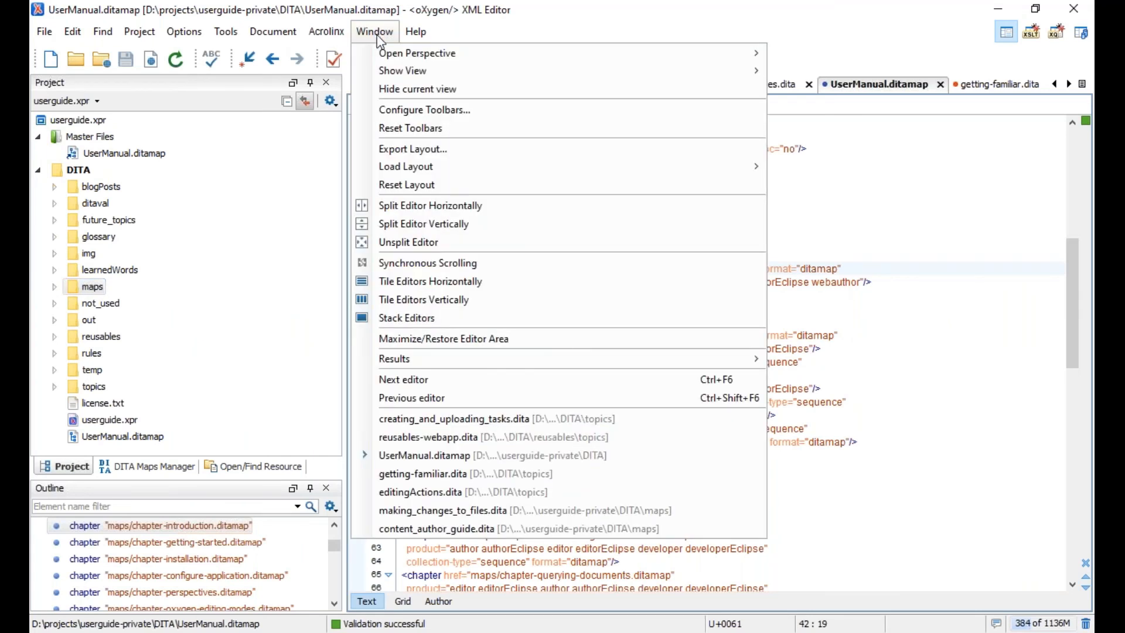
pyautogui.moveTo(635, 70)
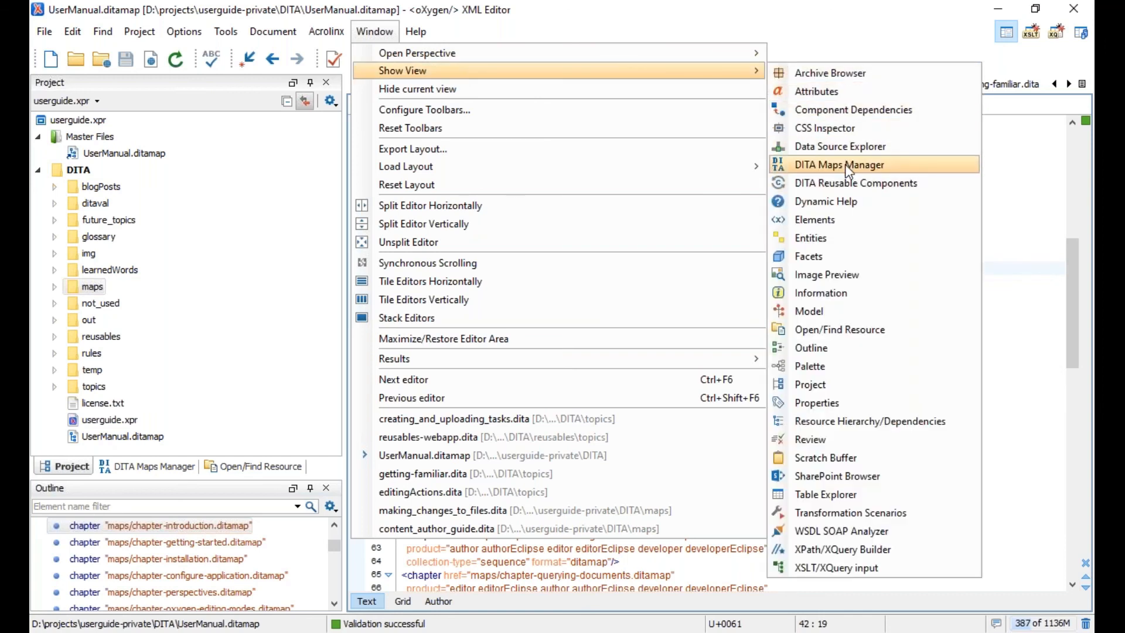
pyautogui.click(856, 184)
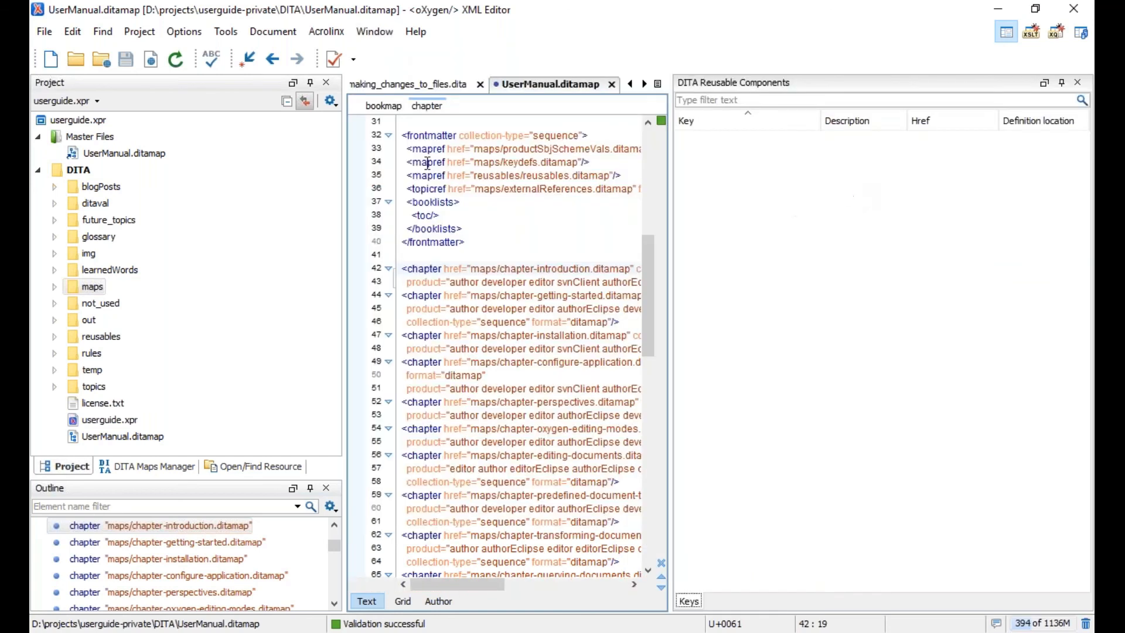
pyautogui.click(431, 85)
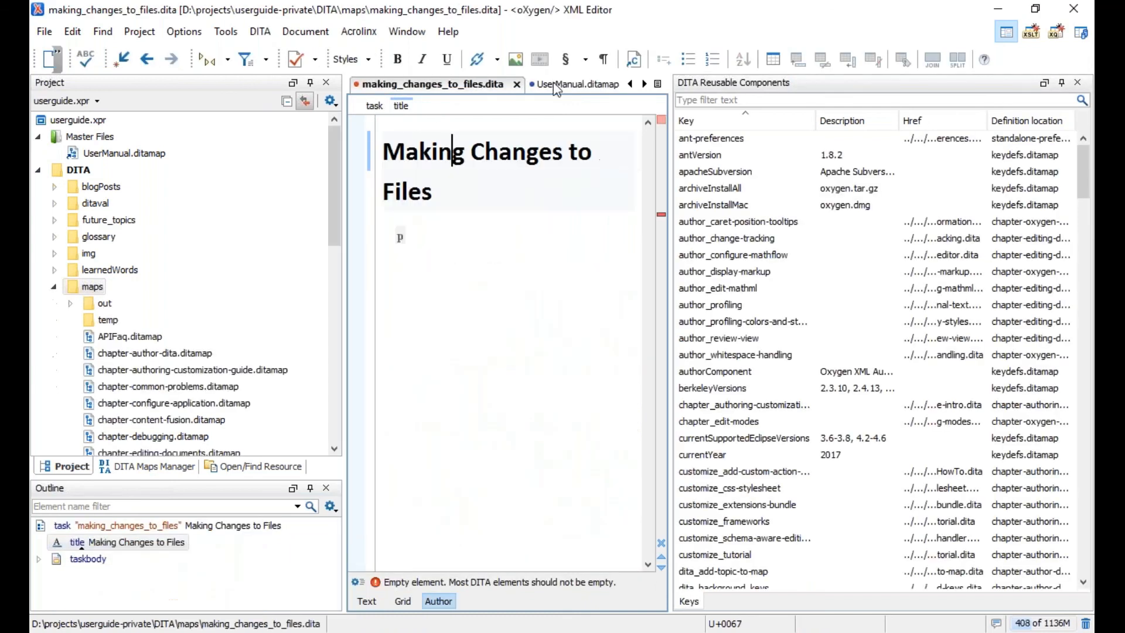
pyautogui.click(557, 85)
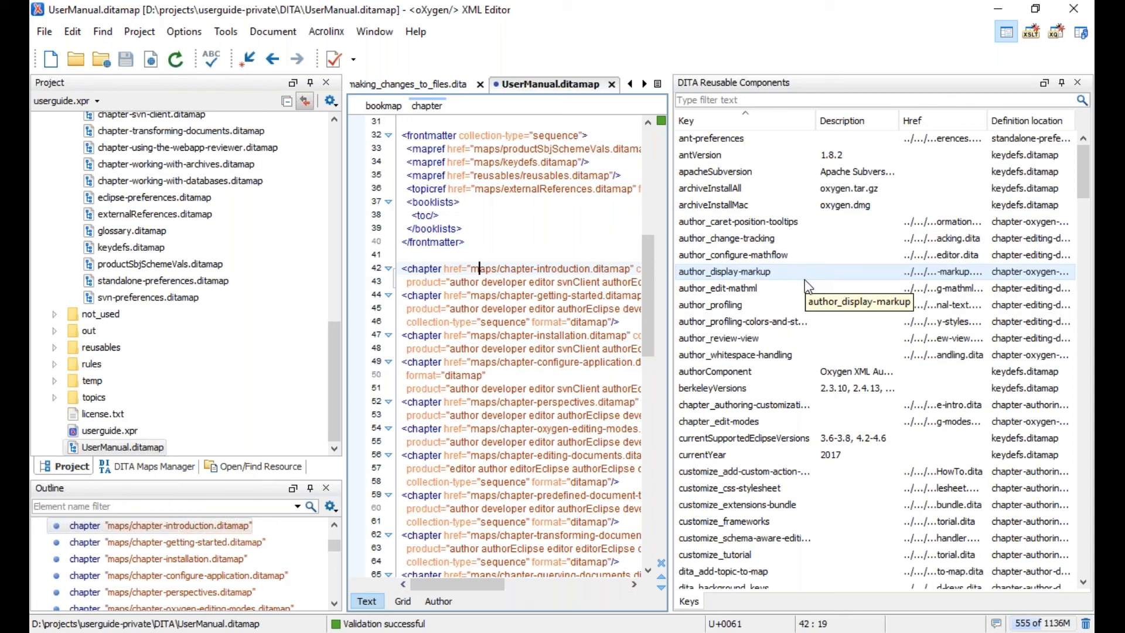
# Widen the project pane slightly and show the DITA Maps Manager with UserManual.ditamap.
pyautogui.moveTo(346, 196); pyautogui.dragTo(363, 196)
pyautogui.click(133, 470)
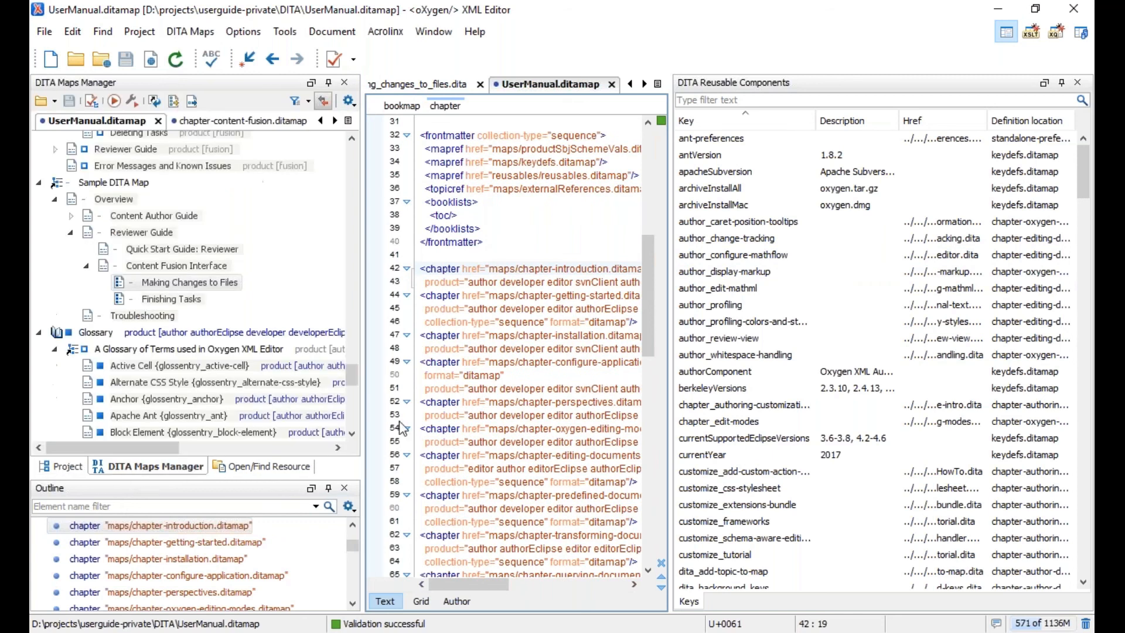
# Review the key definitions, reusable content, external references and glossary entries in UserManual.ditamap.
pyautogui.moveTo(353, 374); pyautogui.dragTo(358, 135)
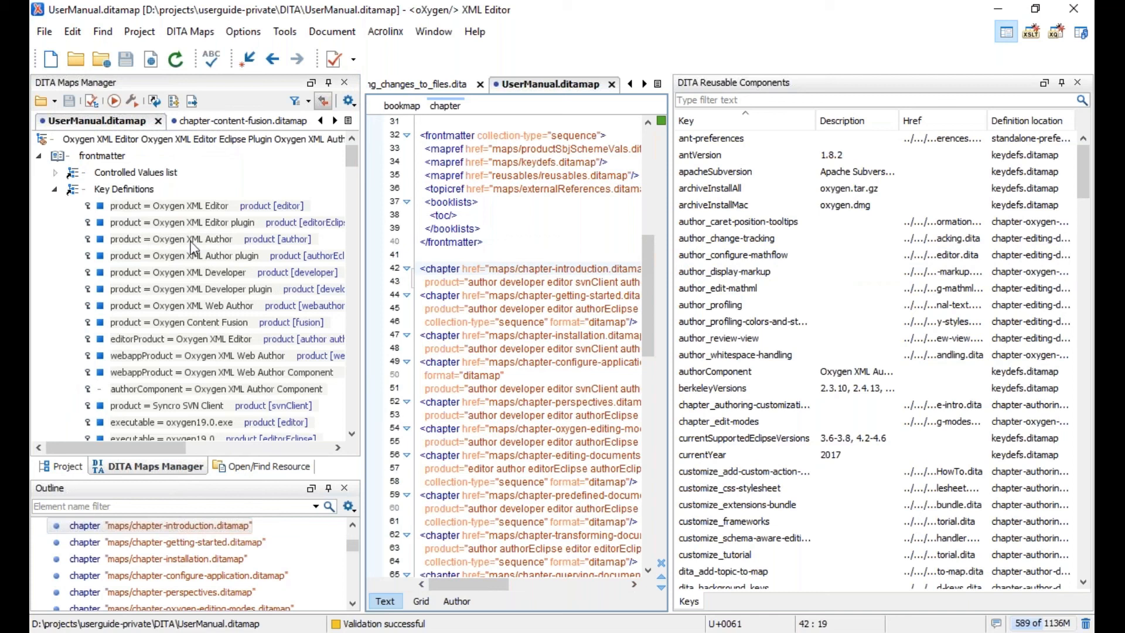
pyautogui.scroll(-1, 186, 273)
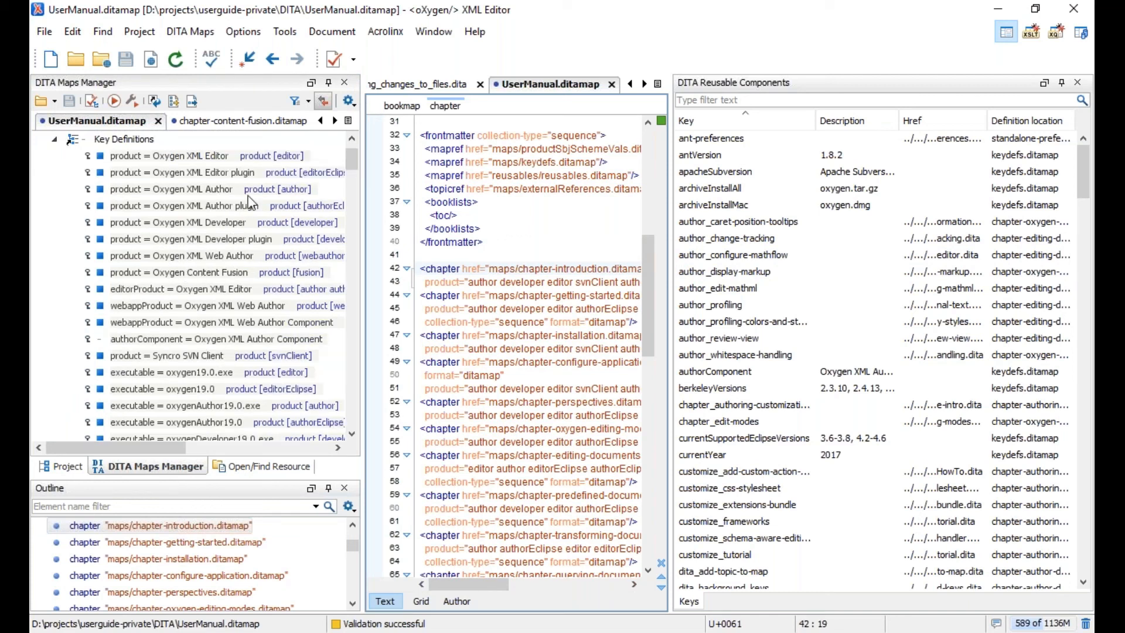
pyautogui.scroll(-3, 232, 275)
pyautogui.scroll(-10, 234, 278)
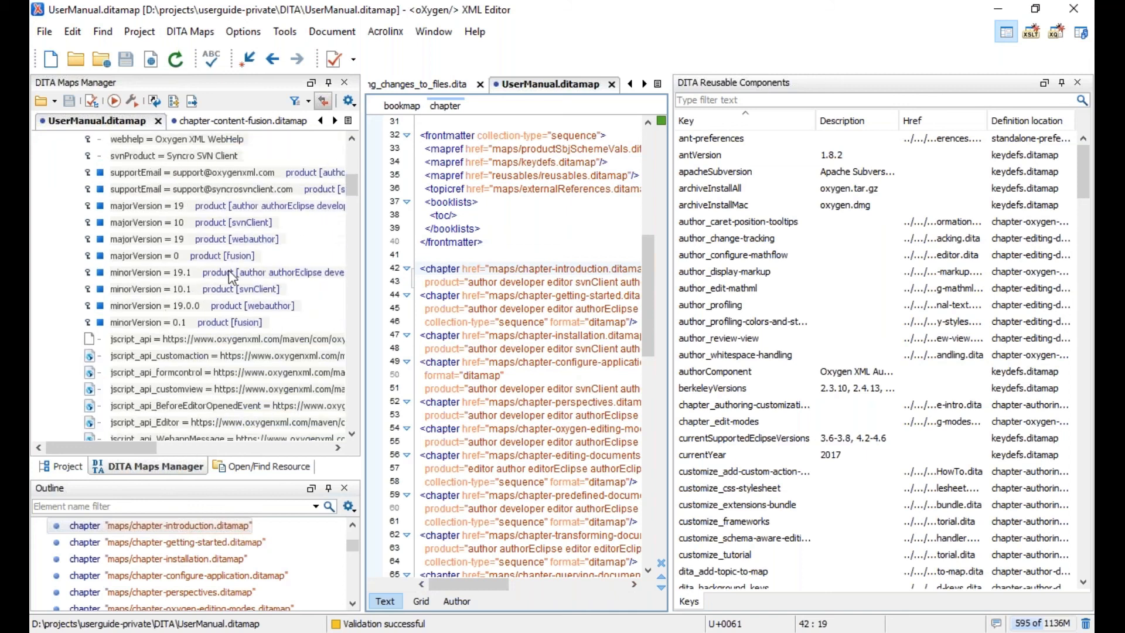
pyautogui.scroll(-15, 199, 293)
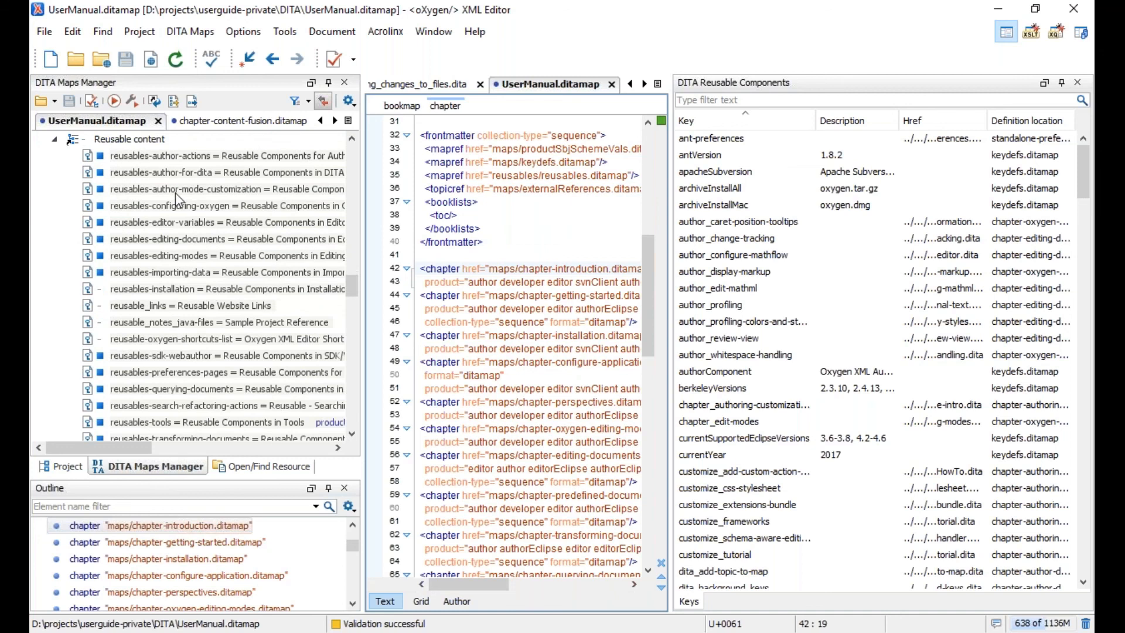
pyautogui.moveTo(174, 235)
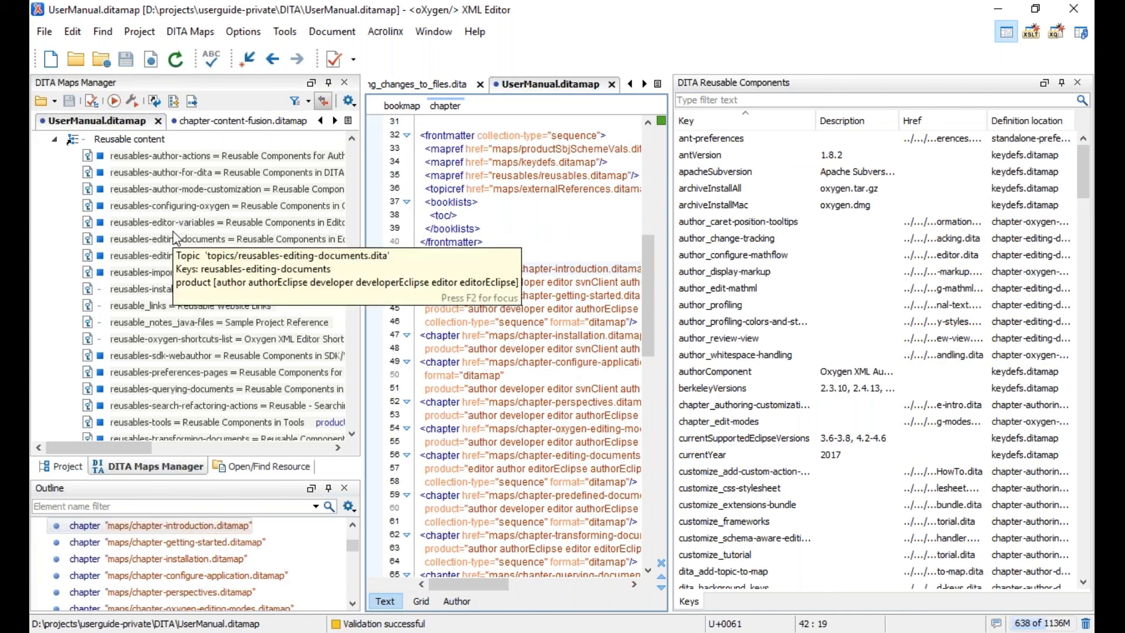
pyautogui.scroll(-7, 173, 238)
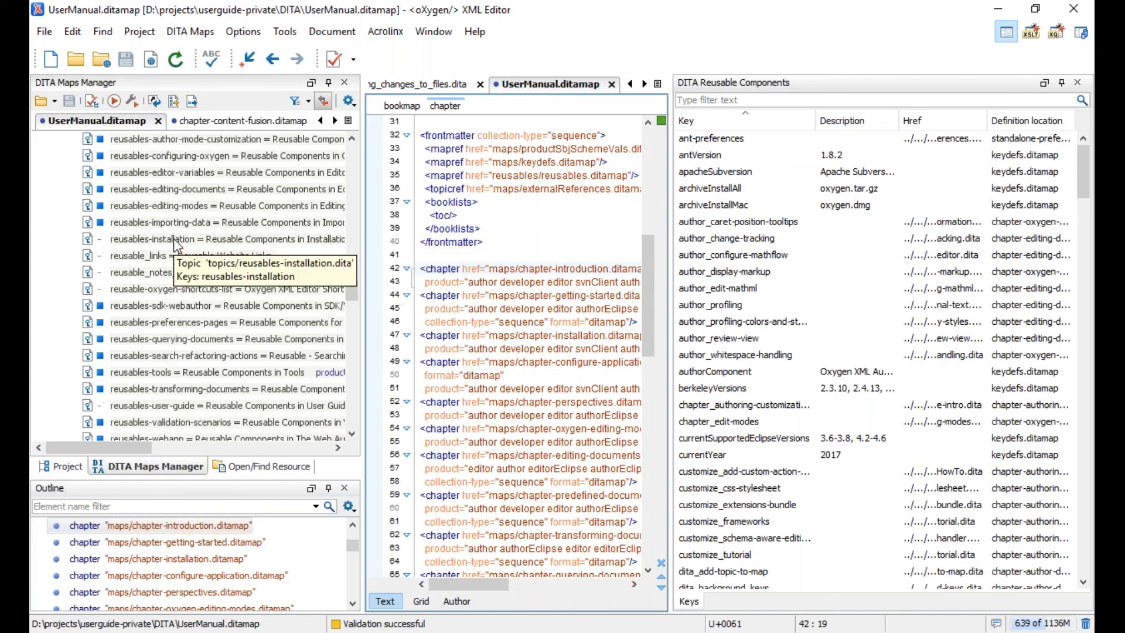
pyautogui.moveTo(190, 254)
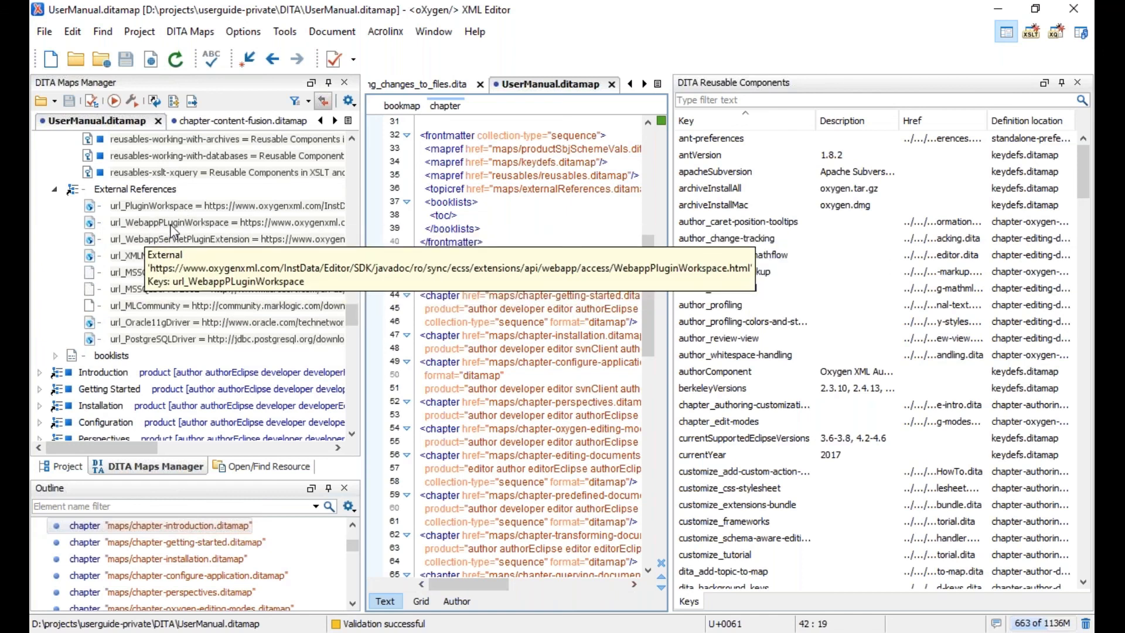
pyautogui.scroll(-1, 192, 229)
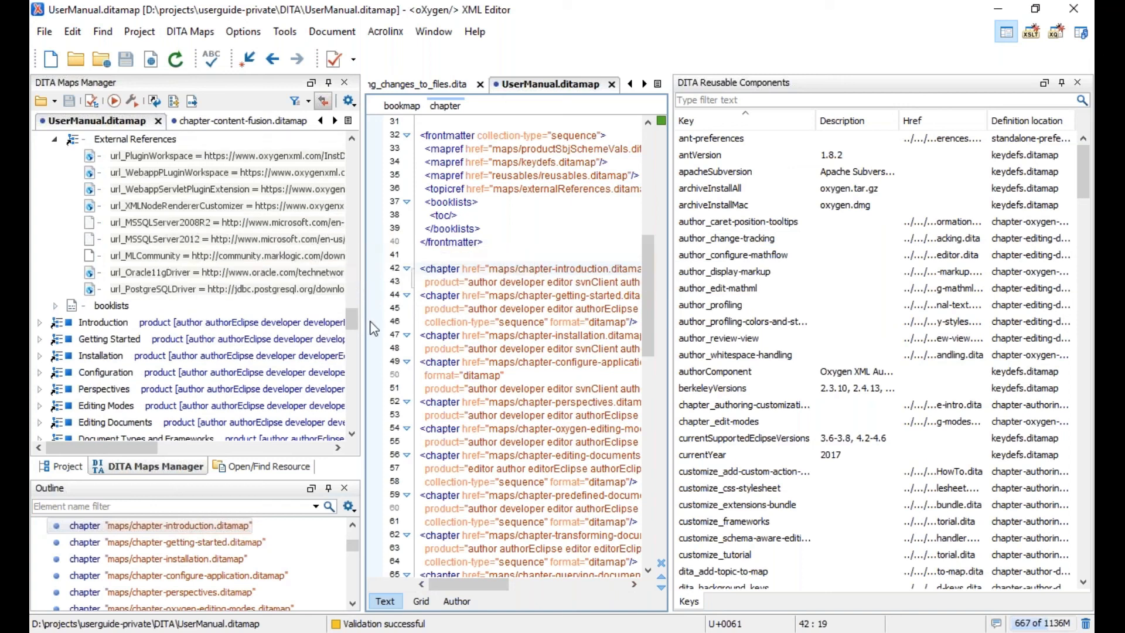
pyautogui.moveTo(355, 320); pyautogui.dragTo(353, 414)
pyautogui.scroll(15, 264, 328)
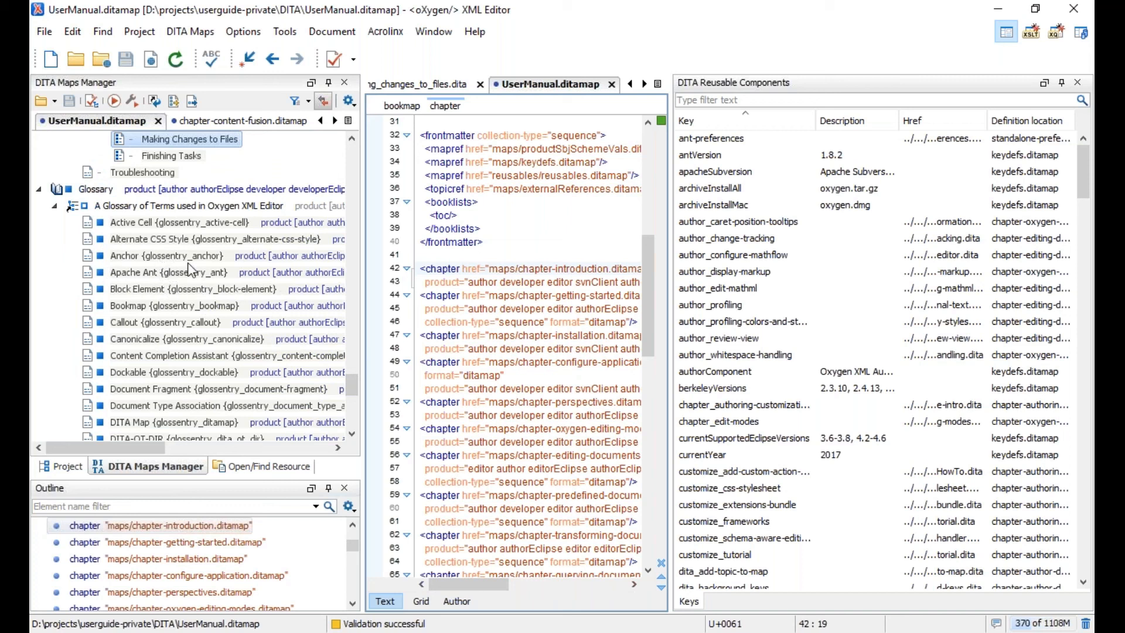
# Narrow the DITA Maps Manager to enlarge the DITA Reusable Components view, and demonstrate sorting its list by Description and by Key.
pyautogui.moveTo(365, 251); pyautogui.dragTo(279, 251)
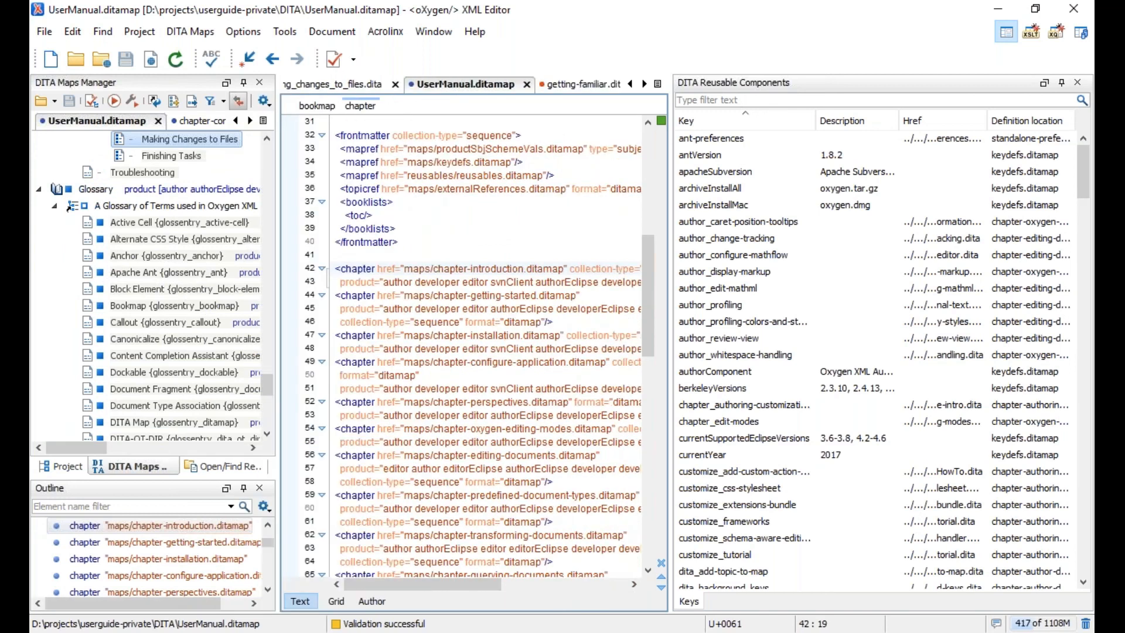
pyautogui.moveTo(671, 160); pyautogui.dragTo(634, 168)
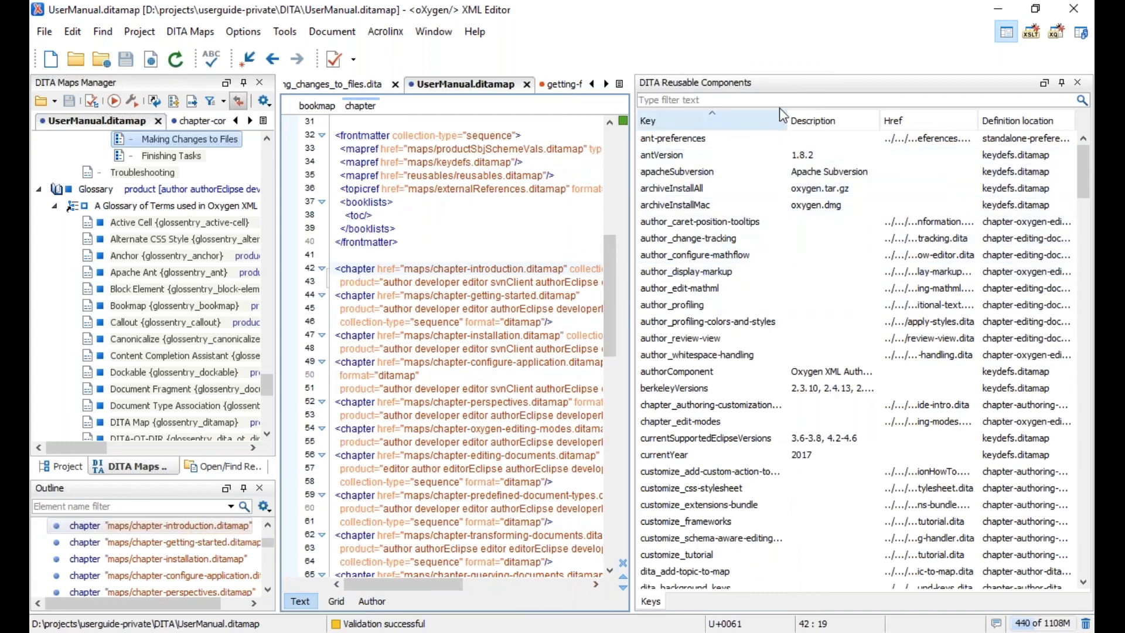
pyautogui.click(750, 125)
pyautogui.click(749, 127)
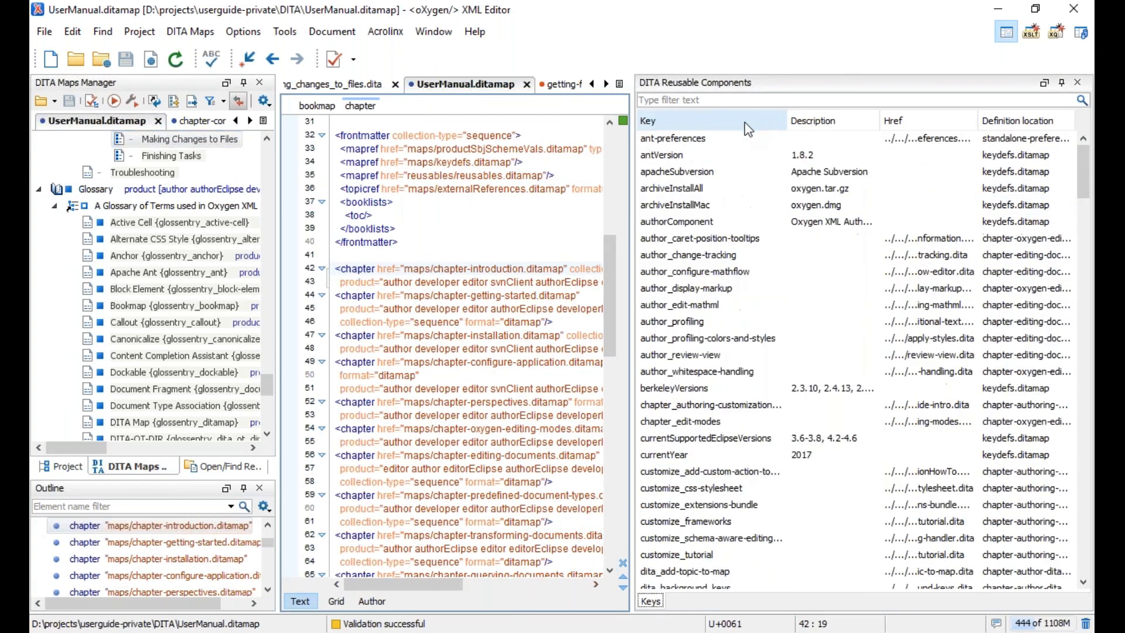
pyautogui.click(855, 125)
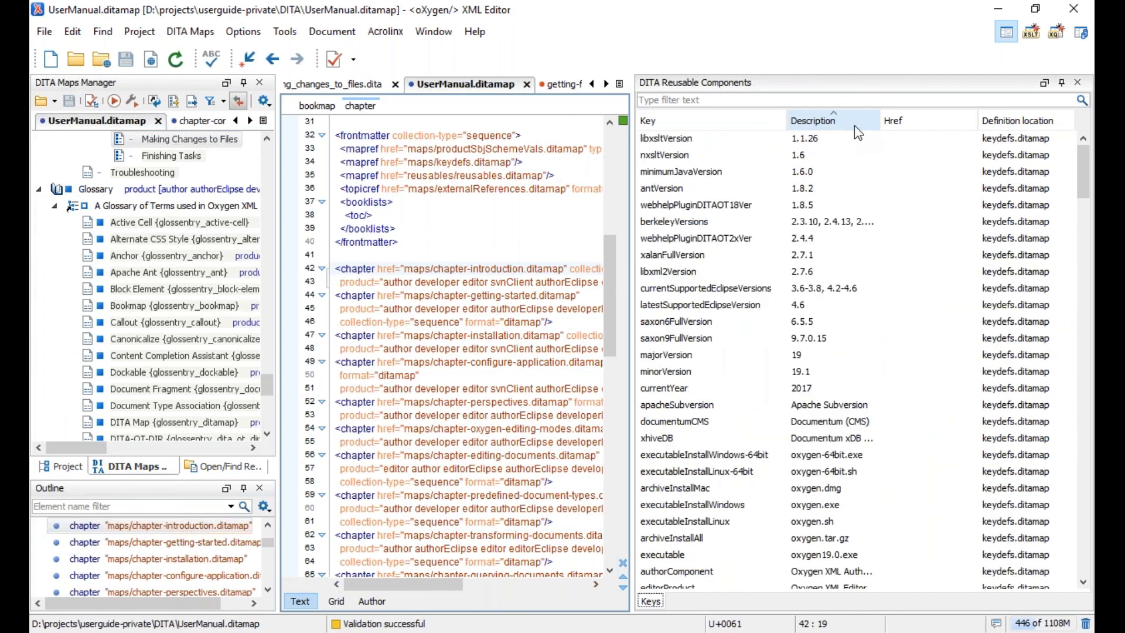
pyautogui.click(855, 125)
pyautogui.click(843, 124)
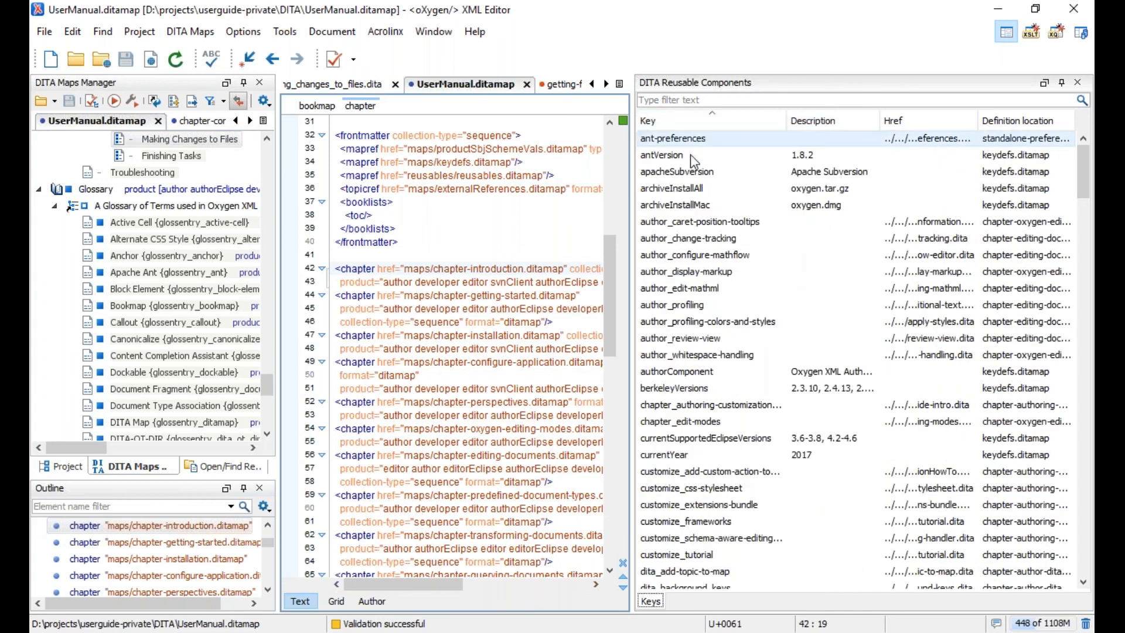
# Narrow the Key and Description columns slightly and view the actions offered for the author_caret-position-tooltips key.
pyautogui.moveTo(787, 121); pyautogui.dragTo(780, 121)
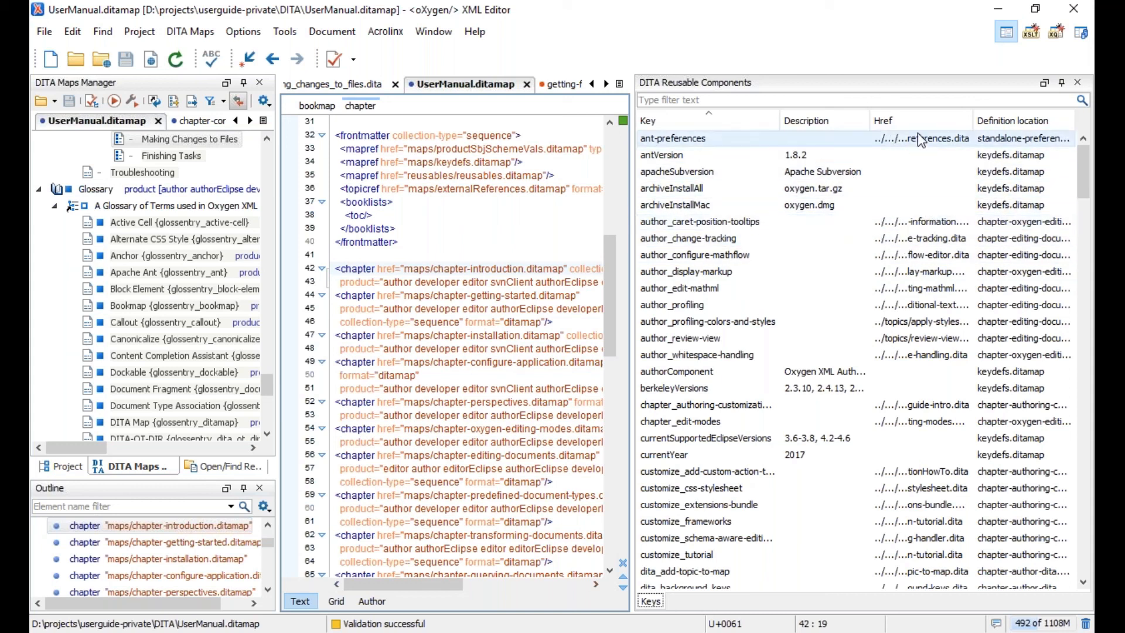
pyautogui.moveTo(864, 117)
pyautogui.mouseDown()
pyautogui.moveTo(794, 119)
pyautogui.moveTo(860, 121)
pyautogui.mouseUp()
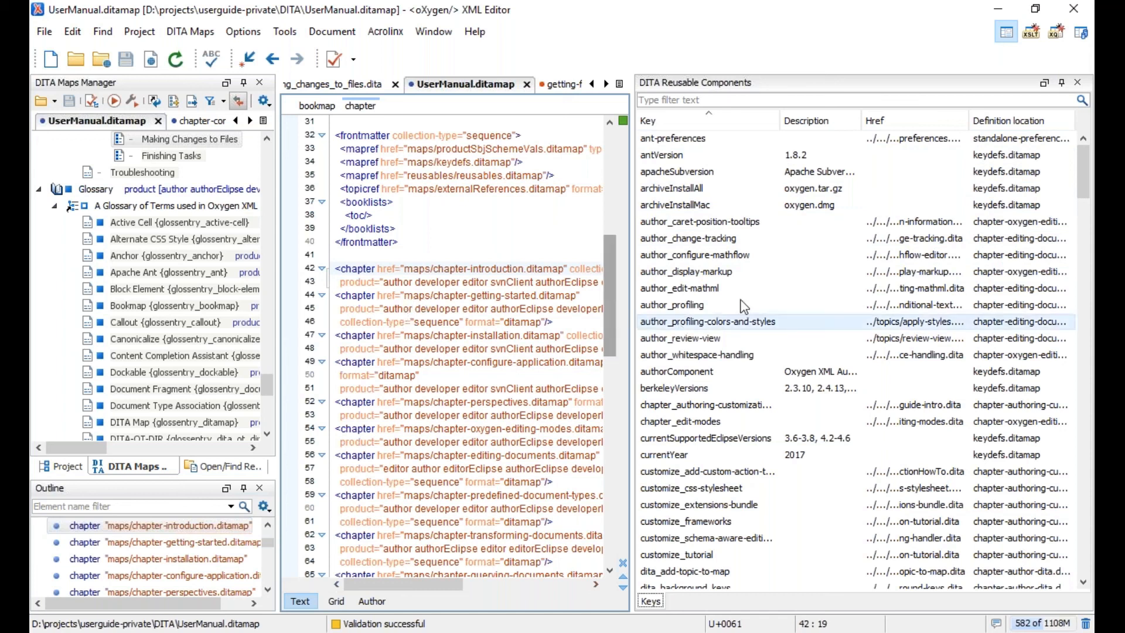
pyautogui.click(705, 99)
pyautogui.click(671, 222)
pyautogui.rightClick(671, 224)
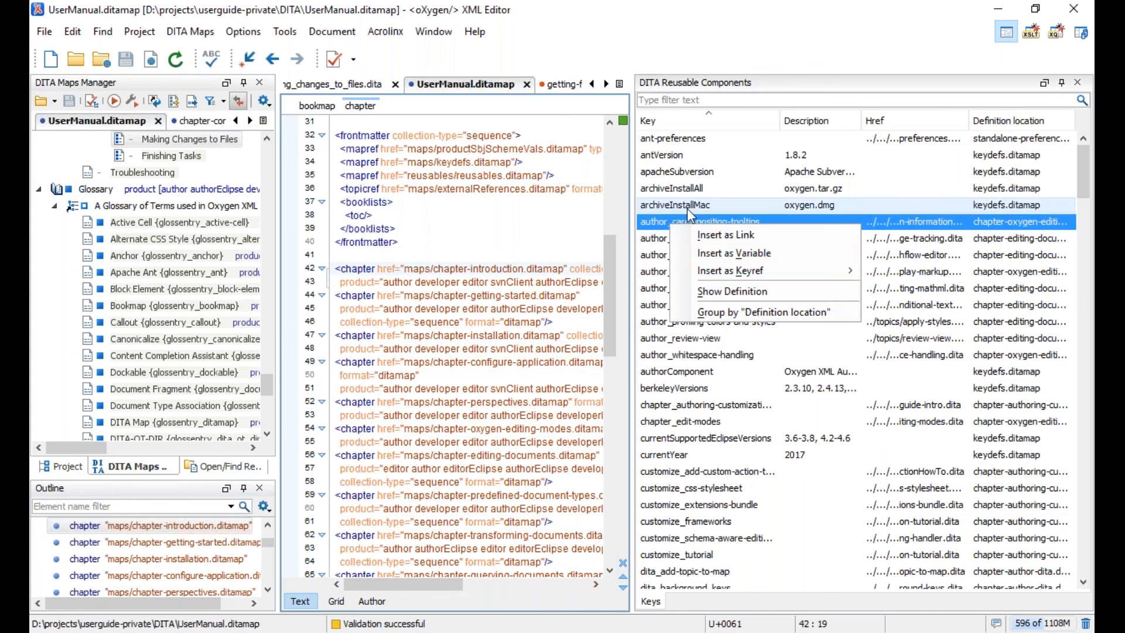
pyautogui.click(665, 228)
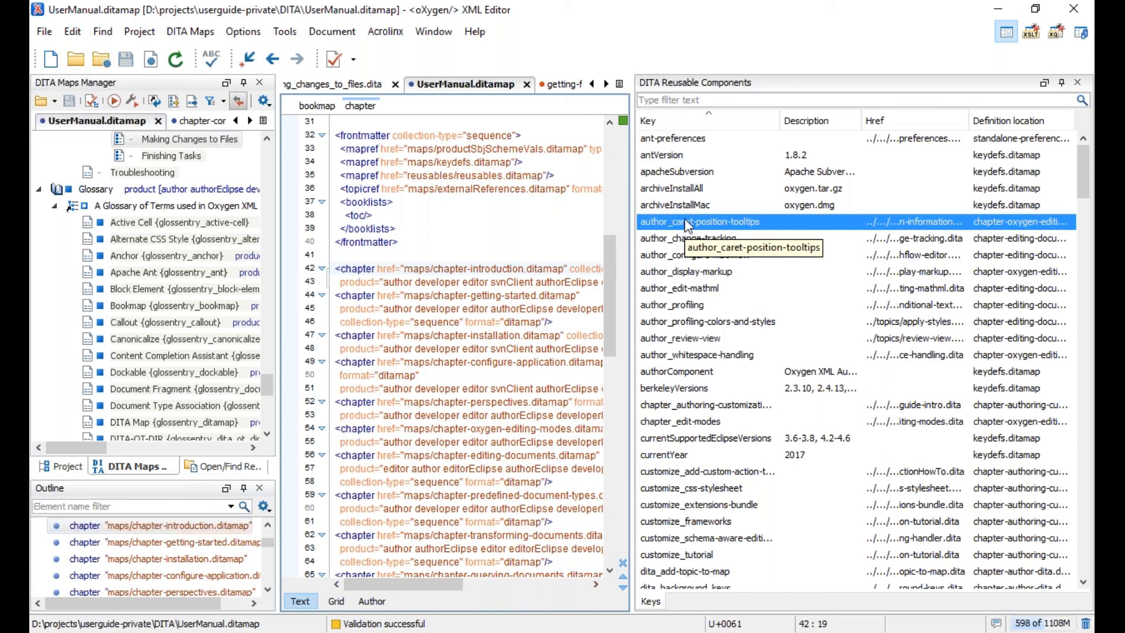
# Widen the editing area, switch to getting-familiar.dita and select the unlinked term "perspective" after "Each" in the first paragraph.
pyautogui.moveTo(632, 216); pyautogui.dragTo(733, 215)
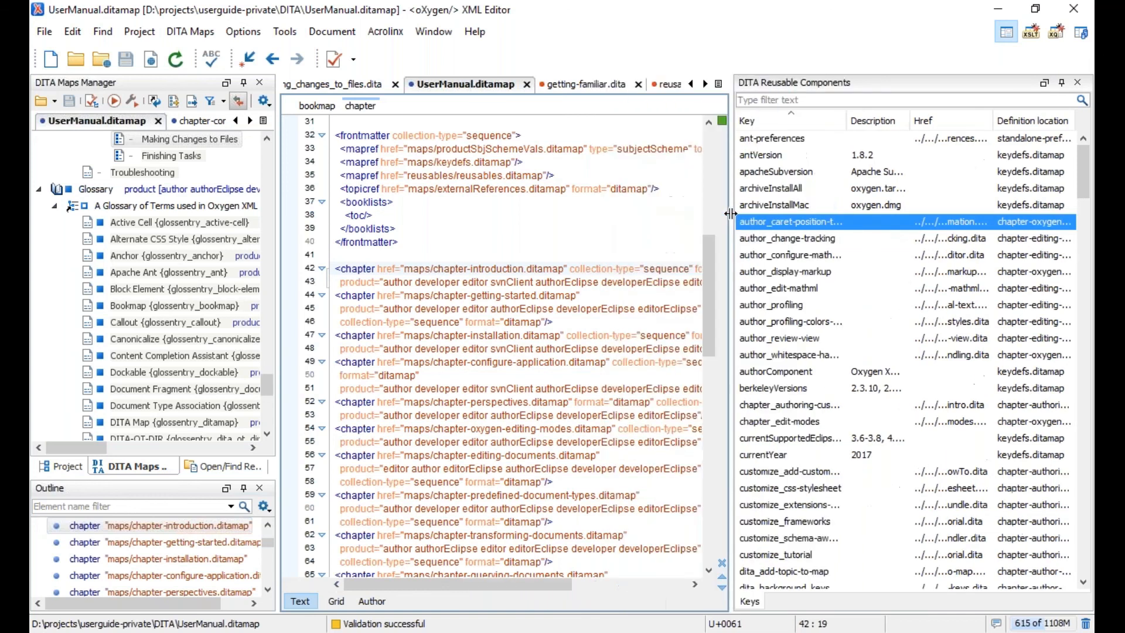
pyautogui.click(594, 86)
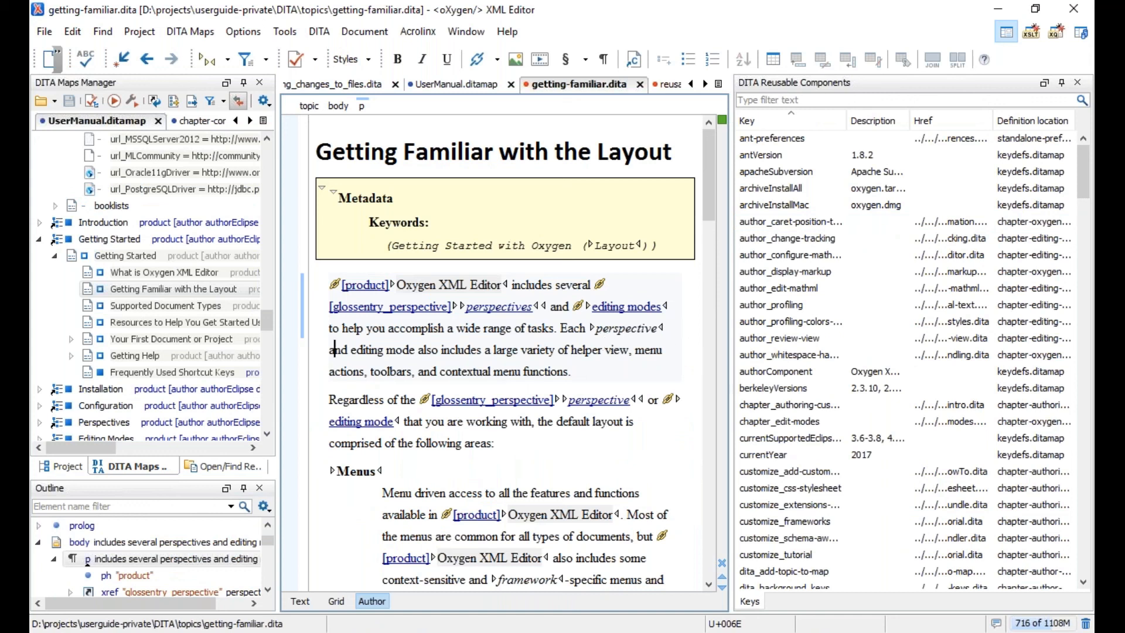
pyautogui.click(661, 327)
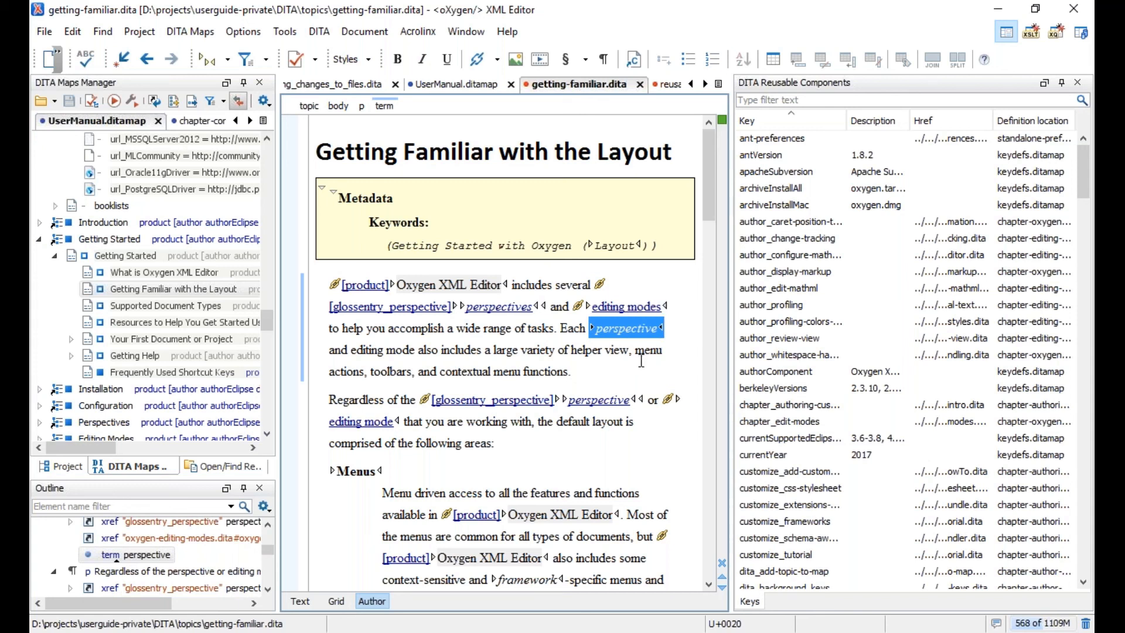
# Filter the reusable keys by "gloss", widen the Key column and find the perspective glossary key.
pyautogui.click(816, 100)
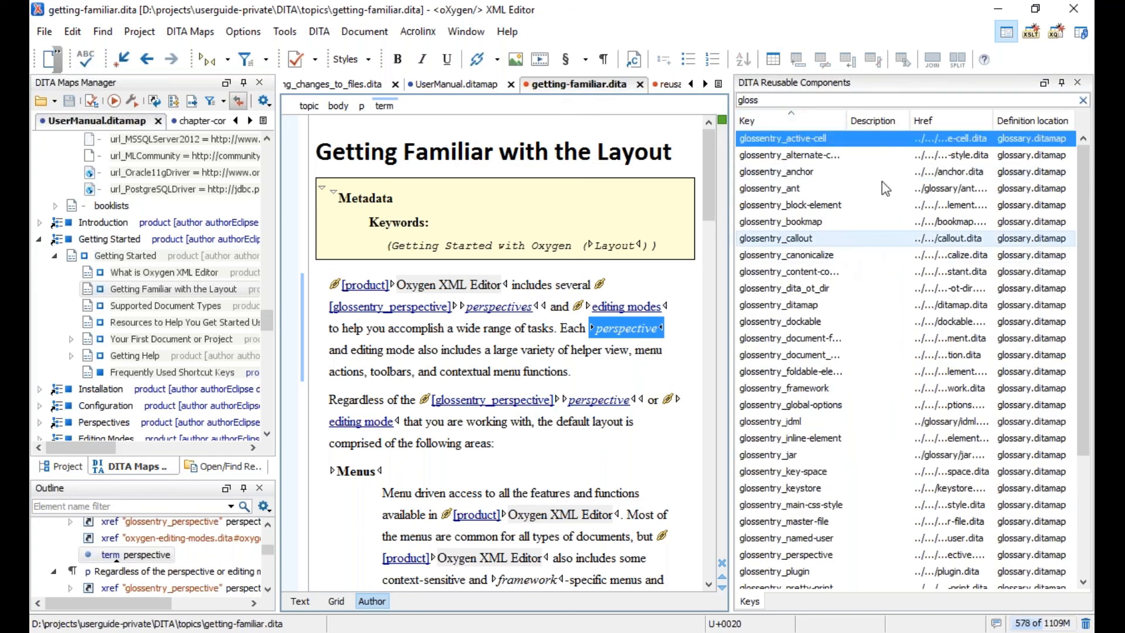
pyautogui.moveTo(847, 120); pyautogui.dragTo(872, 120)
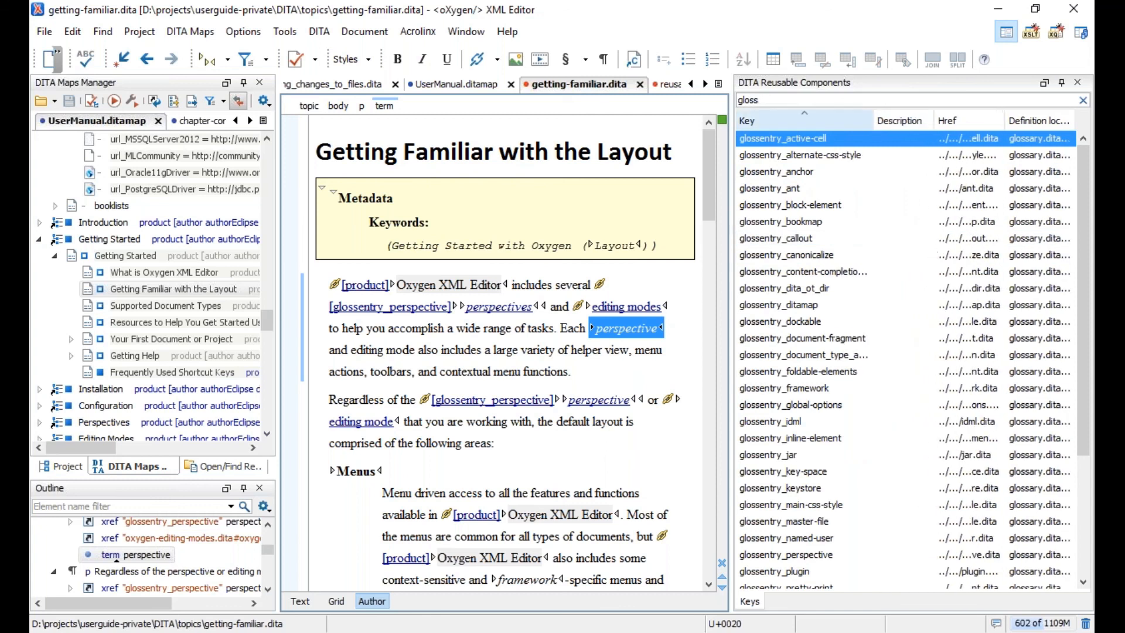
pyautogui.scroll(-4, 861, 223)
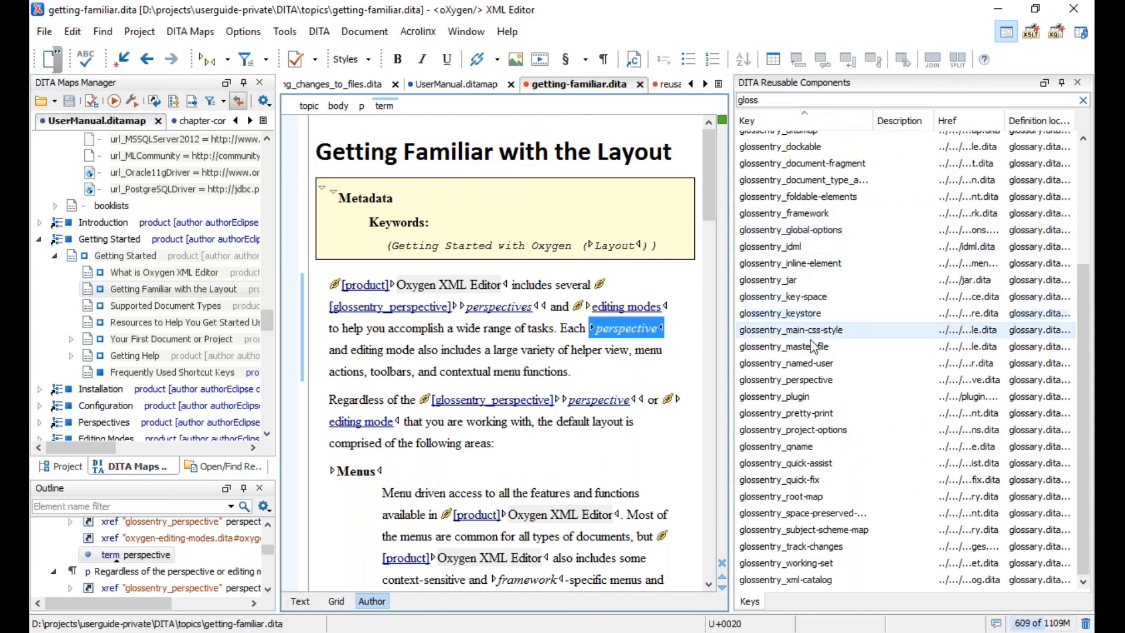
pyautogui.scroll(4, 861, 281)
pyautogui.scroll(-4, 832, 329)
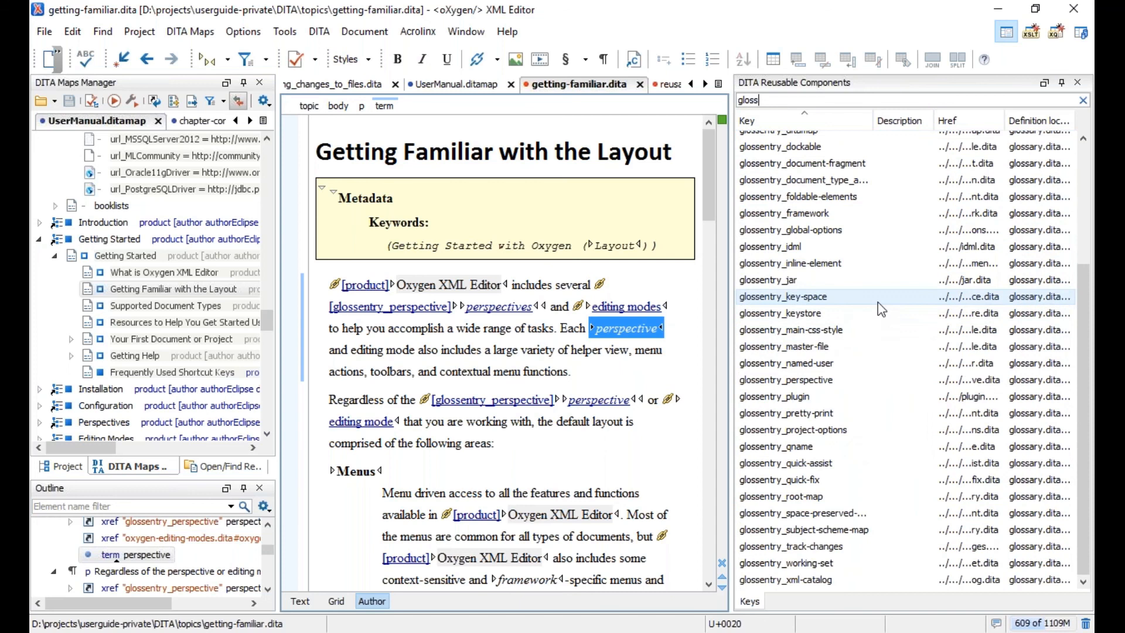
# Link the selected term to the glossentry_perspective key, and follow the link to check perspective.dita before closing it.
pyautogui.click(798, 380)
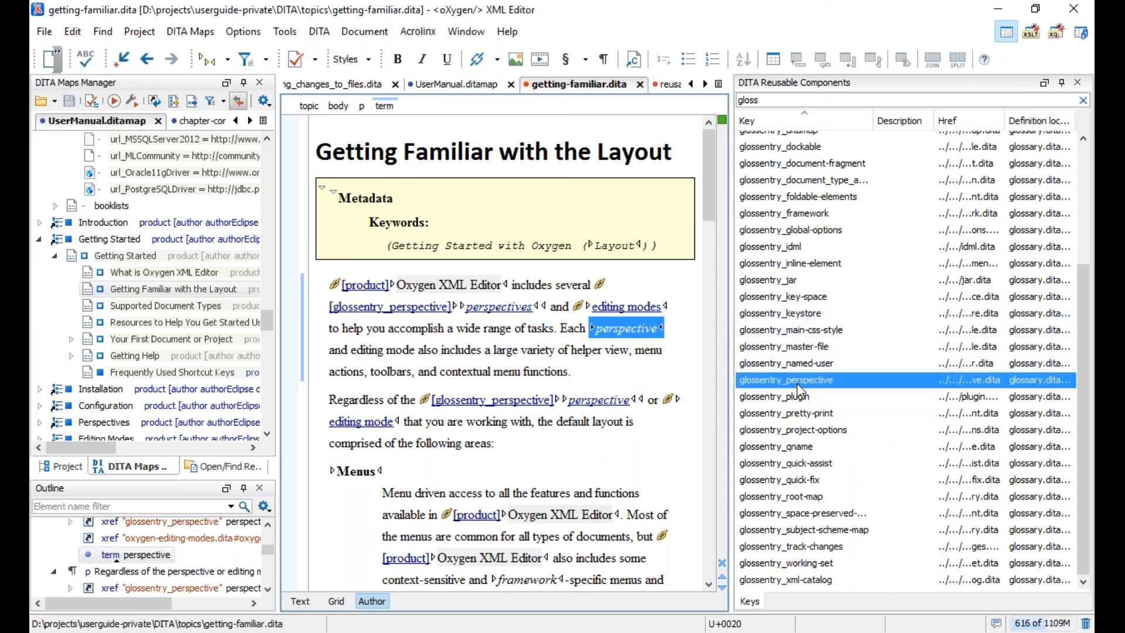
pyautogui.doubleClick(799, 381)
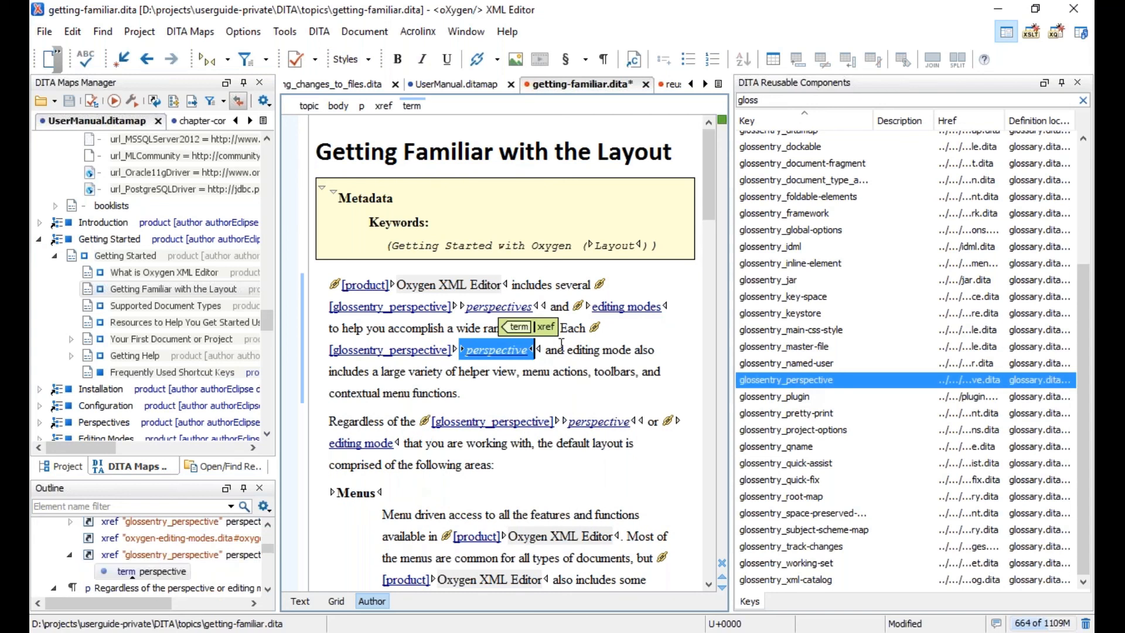
pyautogui.click(573, 326)
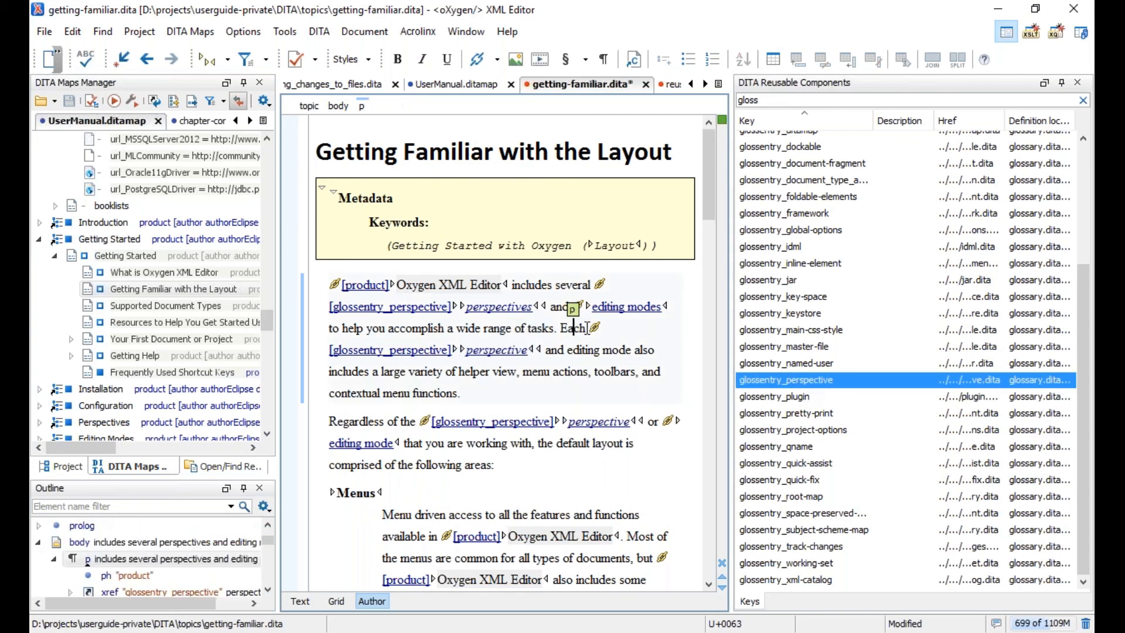
pyautogui.click(596, 330)
pyautogui.scroll(-5, 413, 252)
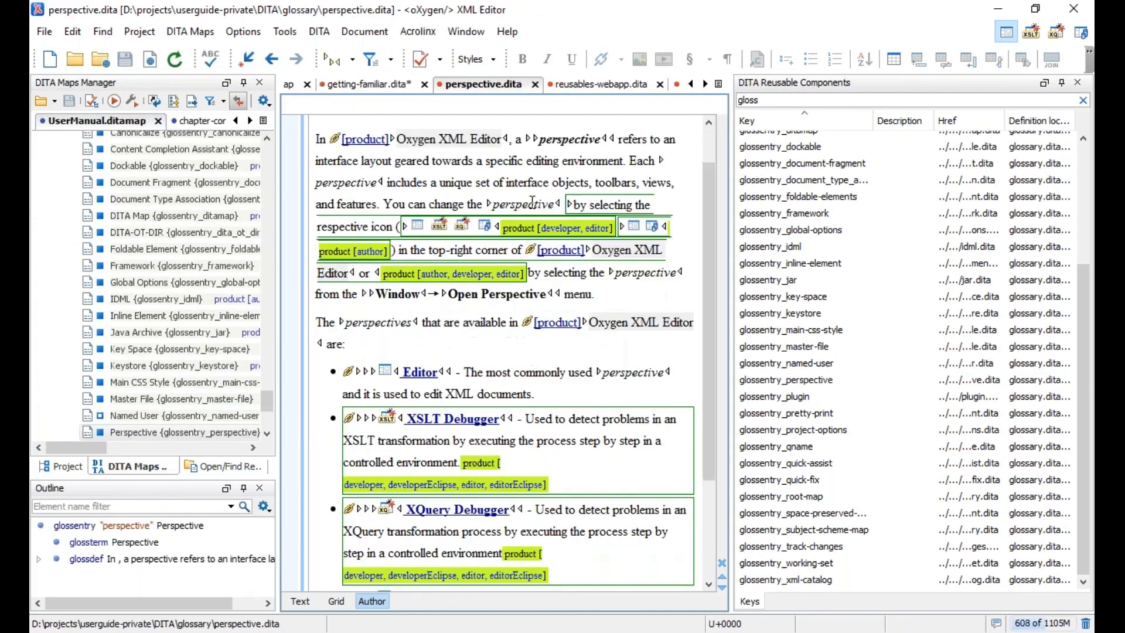
pyautogui.scroll(5, 531, 229)
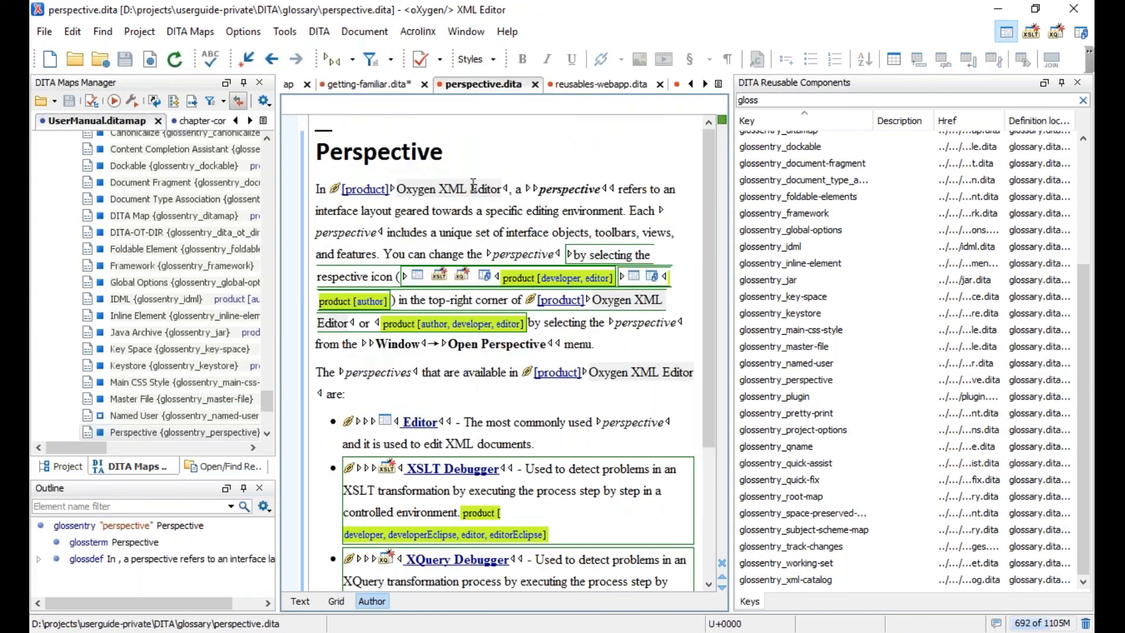
pyautogui.click(535, 85)
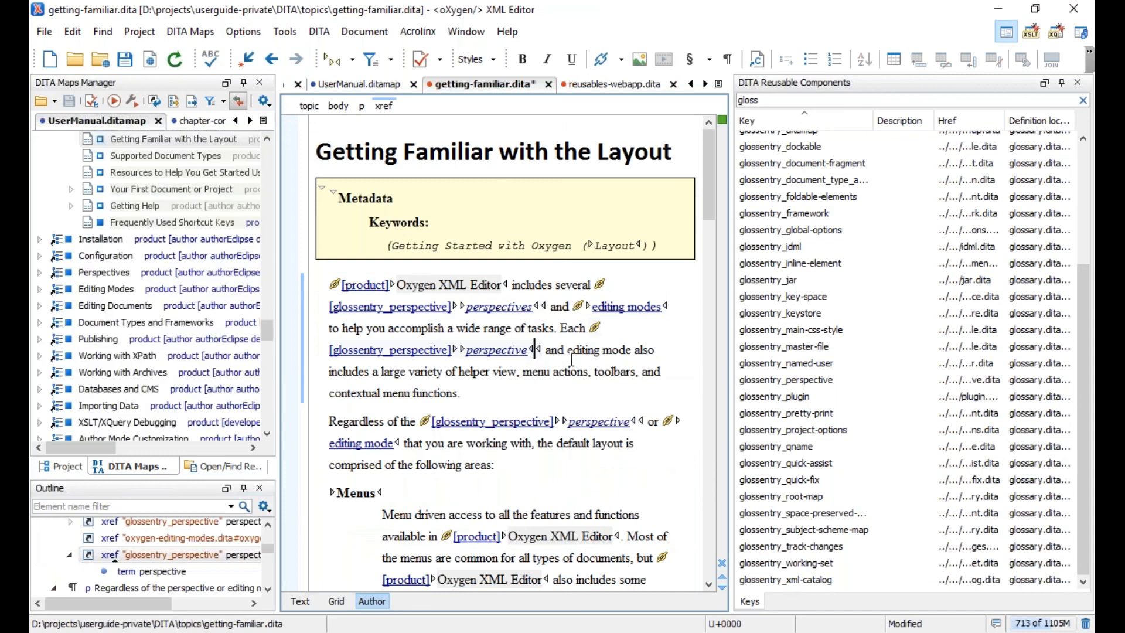
# Undo the glossary link on the term "perspective" in the first paragraph.
pyautogui.click(547, 344)
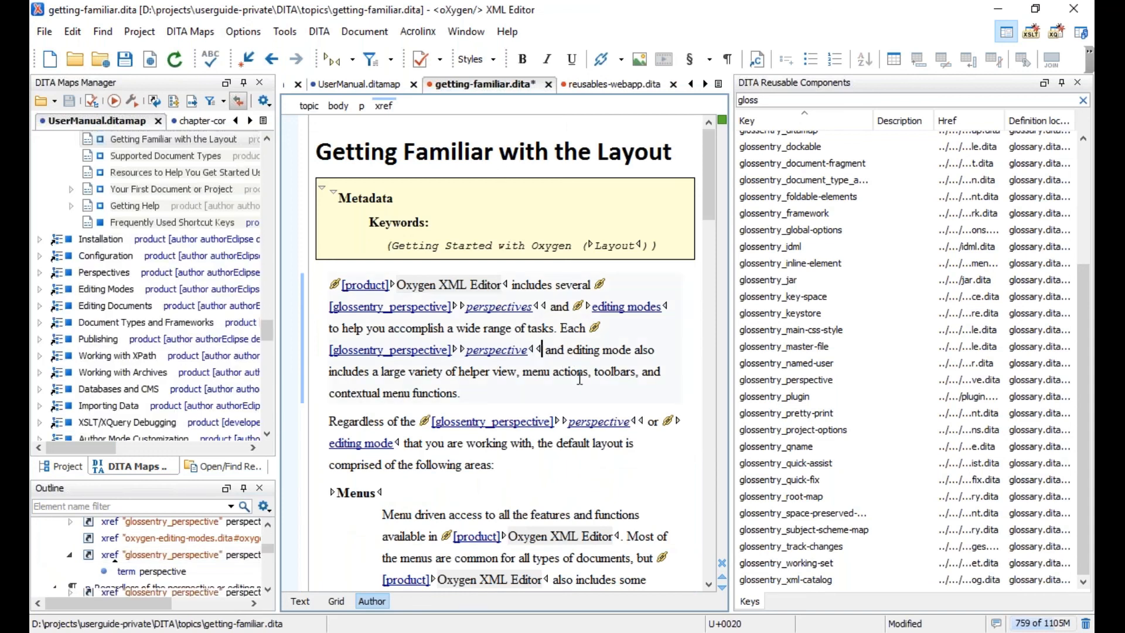
pyautogui.press('BackSpace')
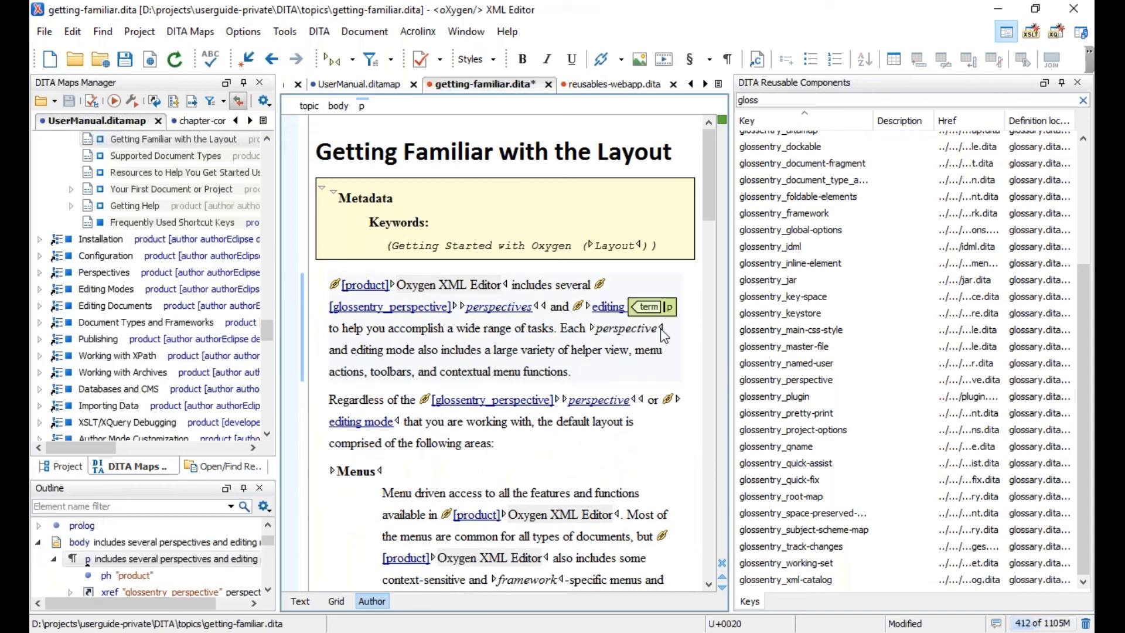
# Insert the glossentry_perspective key as a link on the term "perspective" after "Each", and undo the insertion.
pyautogui.click(662, 328)
pyautogui.click(800, 379)
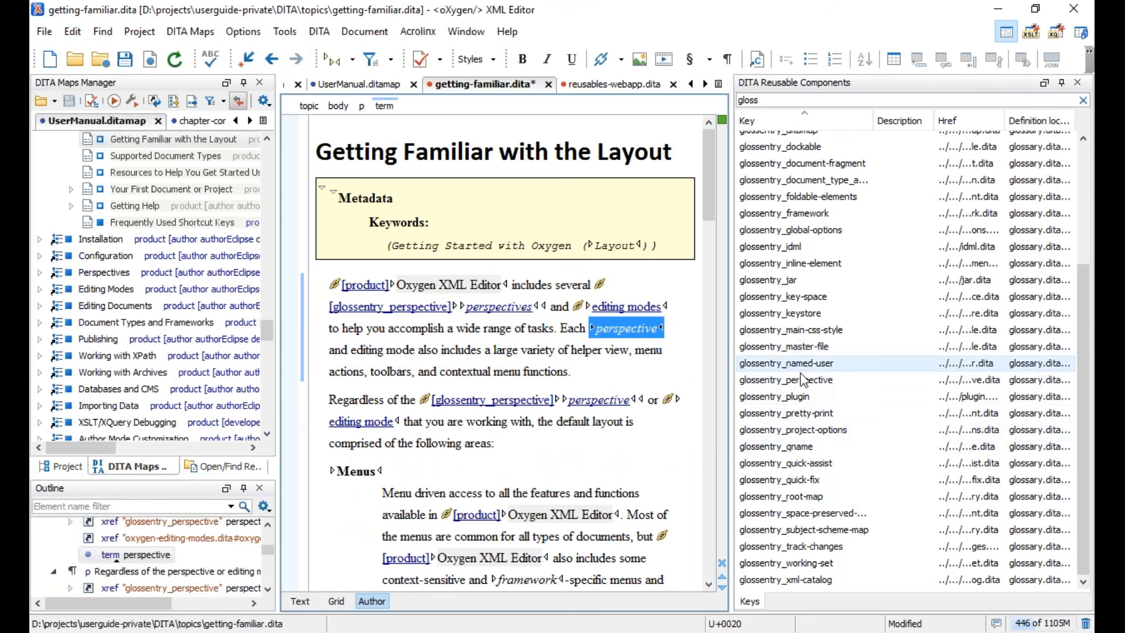
pyautogui.rightClick(800, 379)
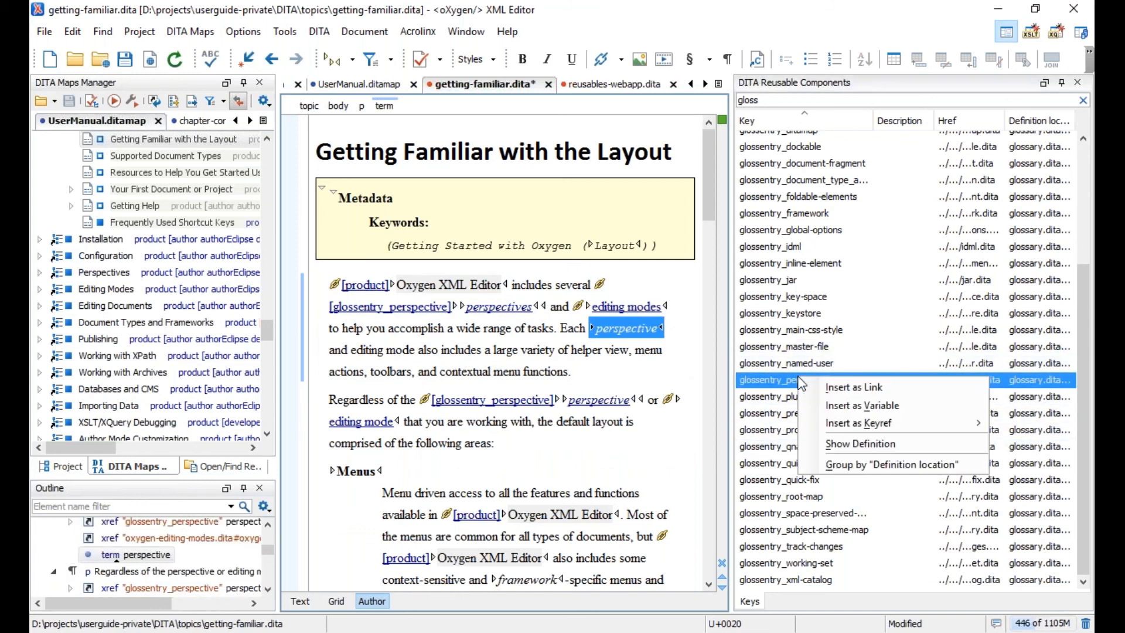
pyautogui.click(877, 388)
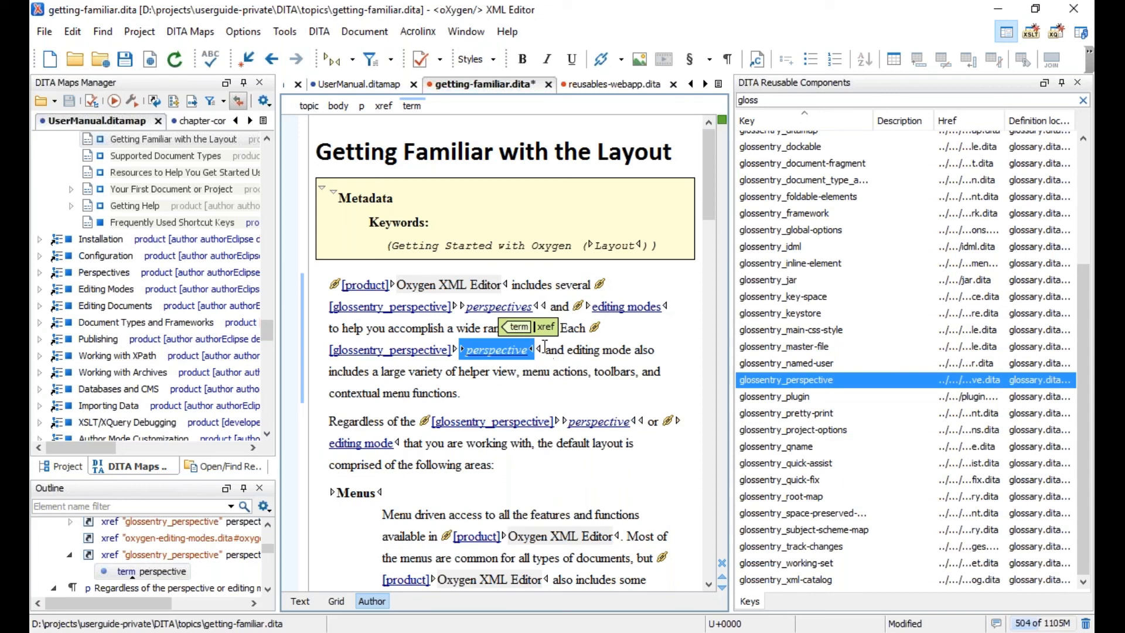
pyautogui.click(542, 350)
pyautogui.hotkey('ctrl', 'z')
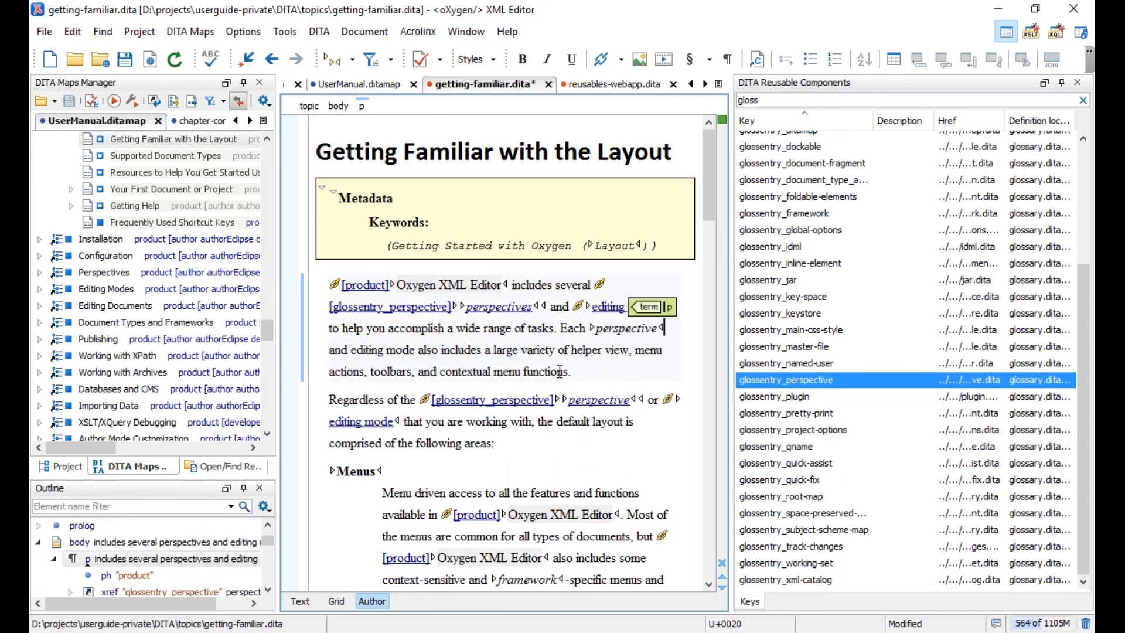
# Remove the term markup around "perspective" after "Each" in the first paragraph, keeping its text.
pyautogui.click(629, 333)
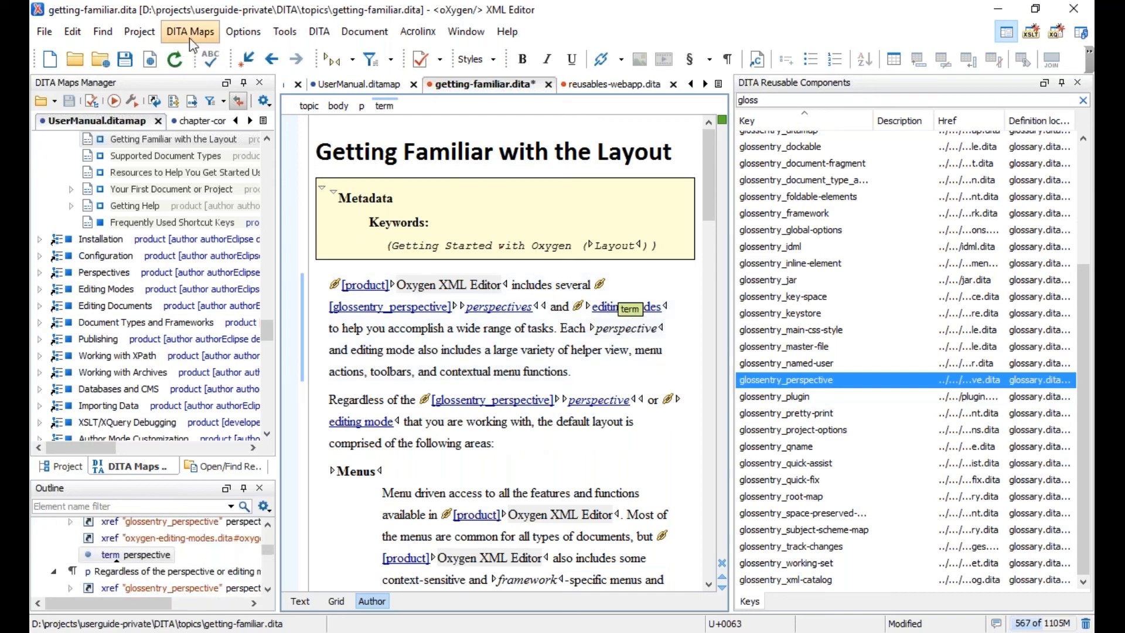
pyautogui.click(665, 327)
pyautogui.press('BackSpace')
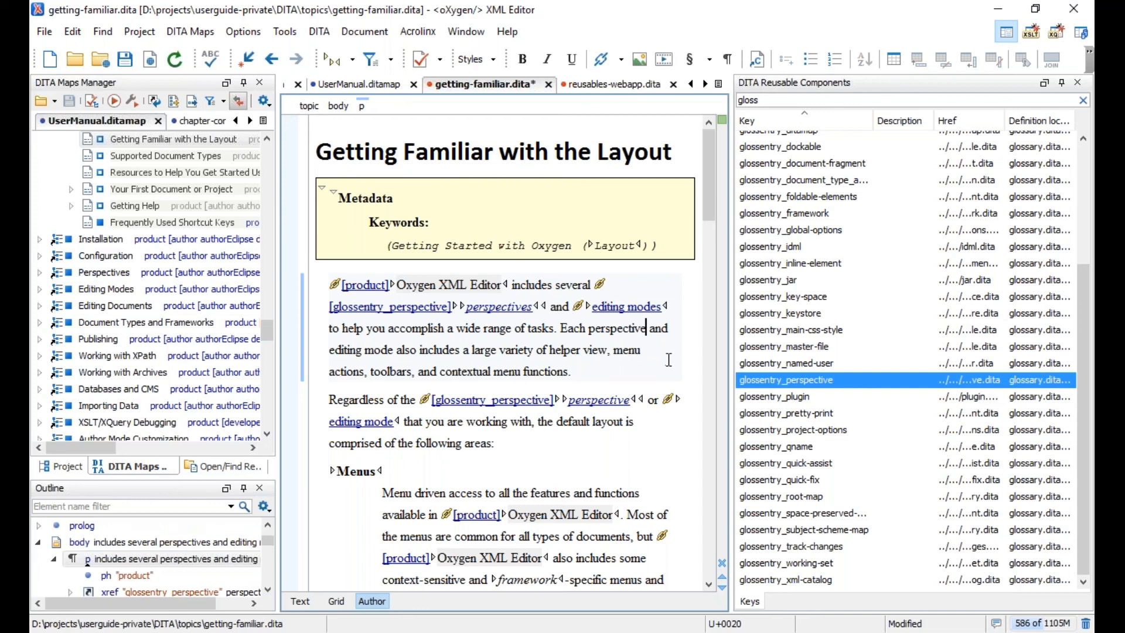
# Insert the glossentry_perspective key as a keyref with a term element on the plain word "perspective" after "Each".
pyautogui.click(607, 329)
pyautogui.doubleClick(607, 329)
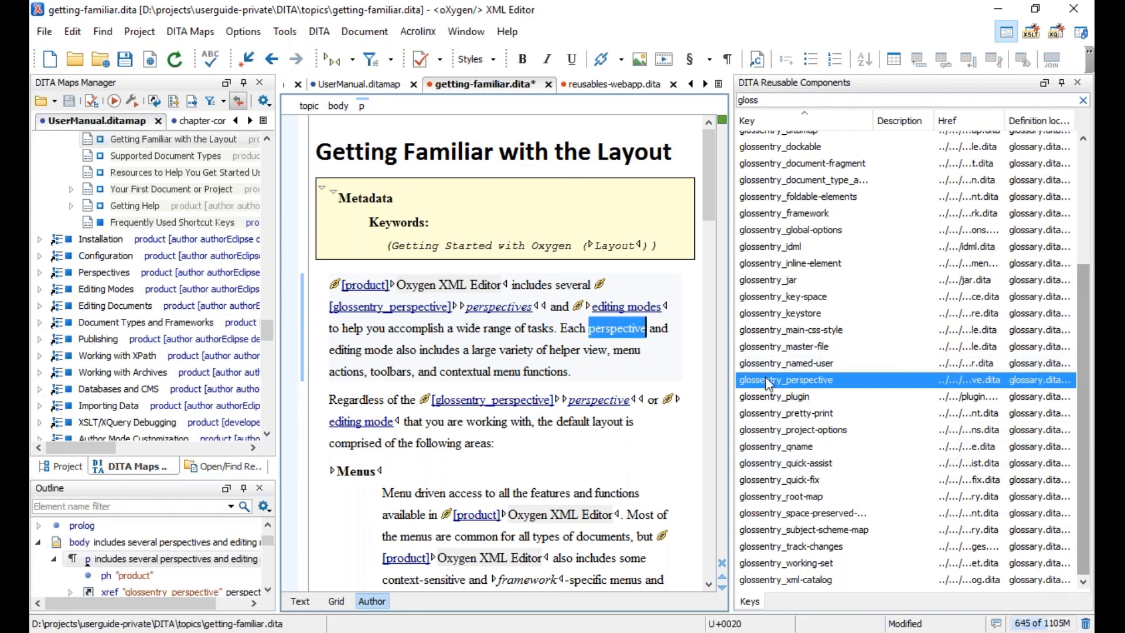
pyautogui.rightClick(826, 381)
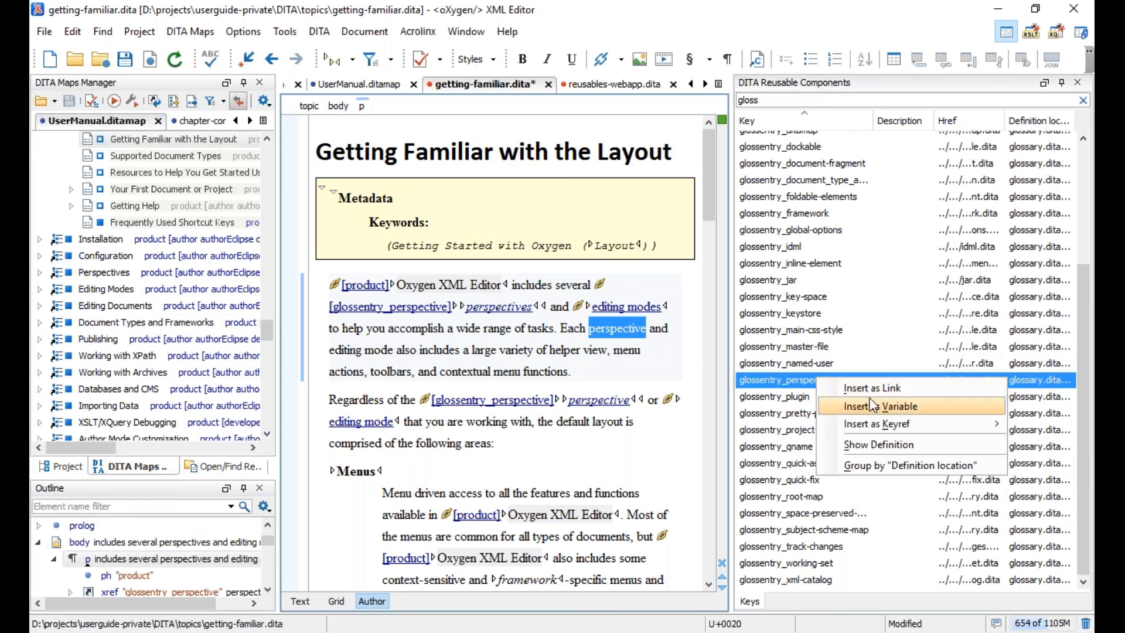
pyautogui.moveTo(878, 423)
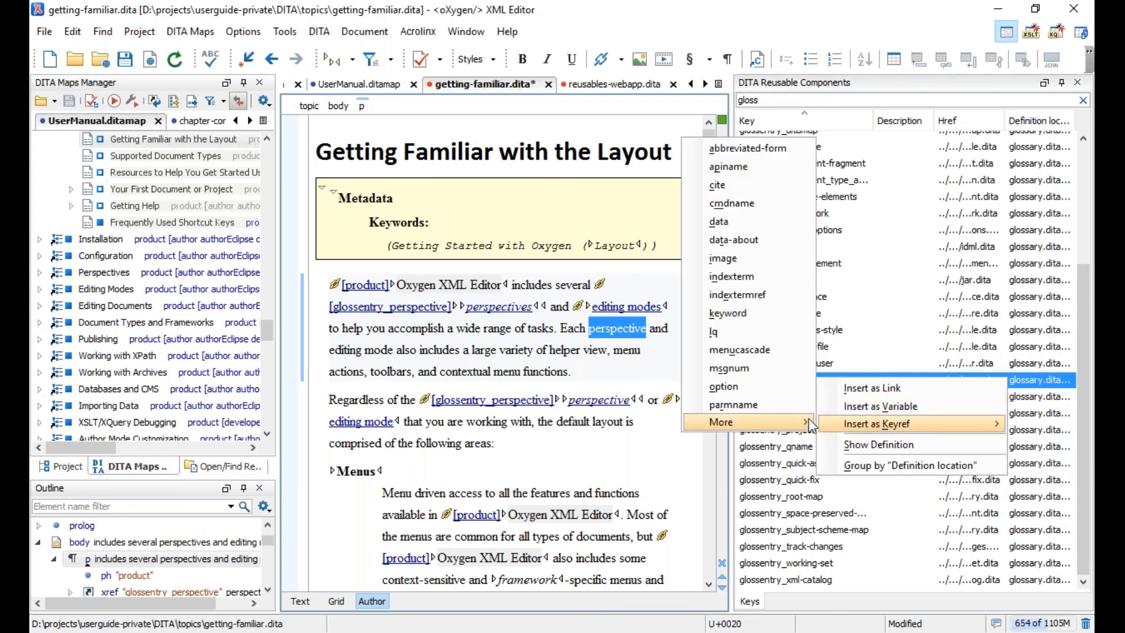
pyautogui.moveTo(807, 424)
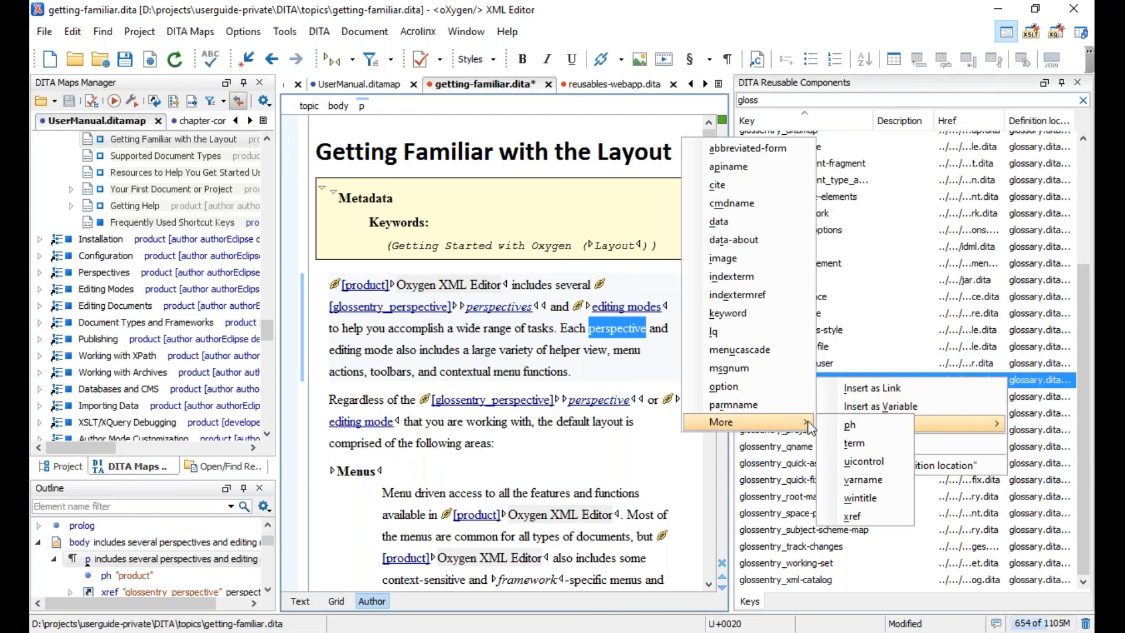
pyautogui.click(861, 444)
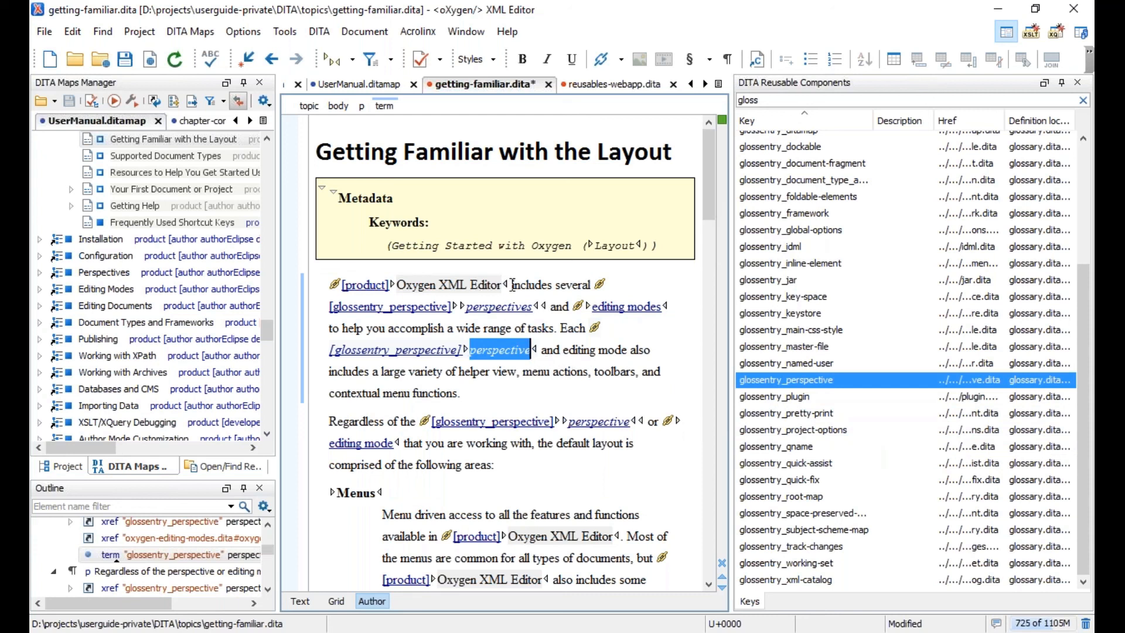
# Look through the profiling condition sets available for the map without applying one.
pyautogui.click(508, 285)
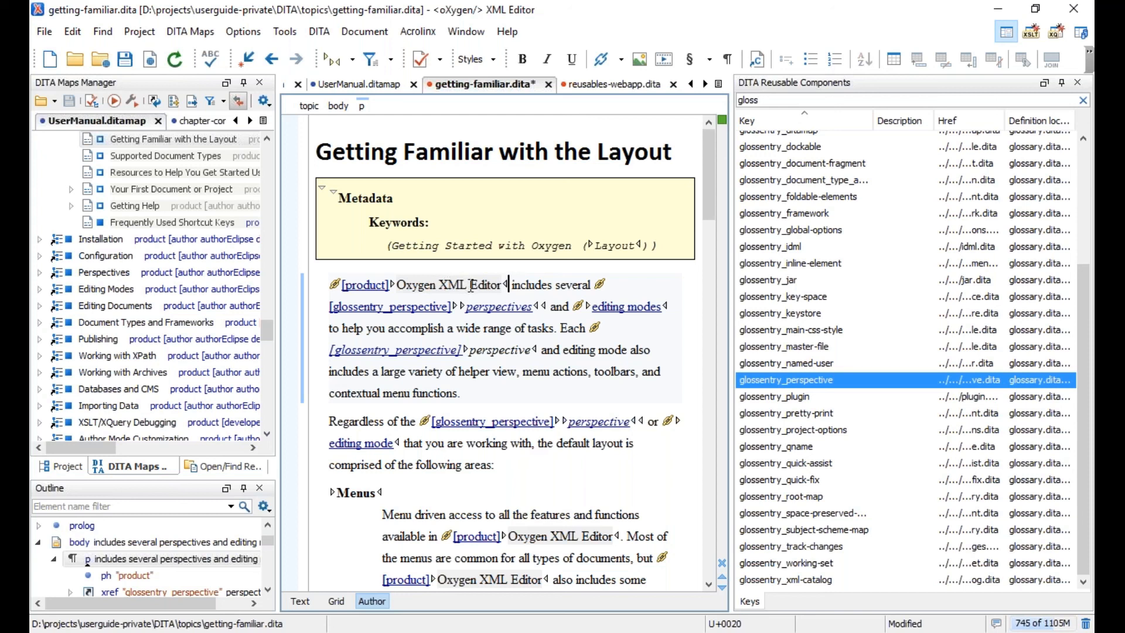
pyautogui.click(223, 103)
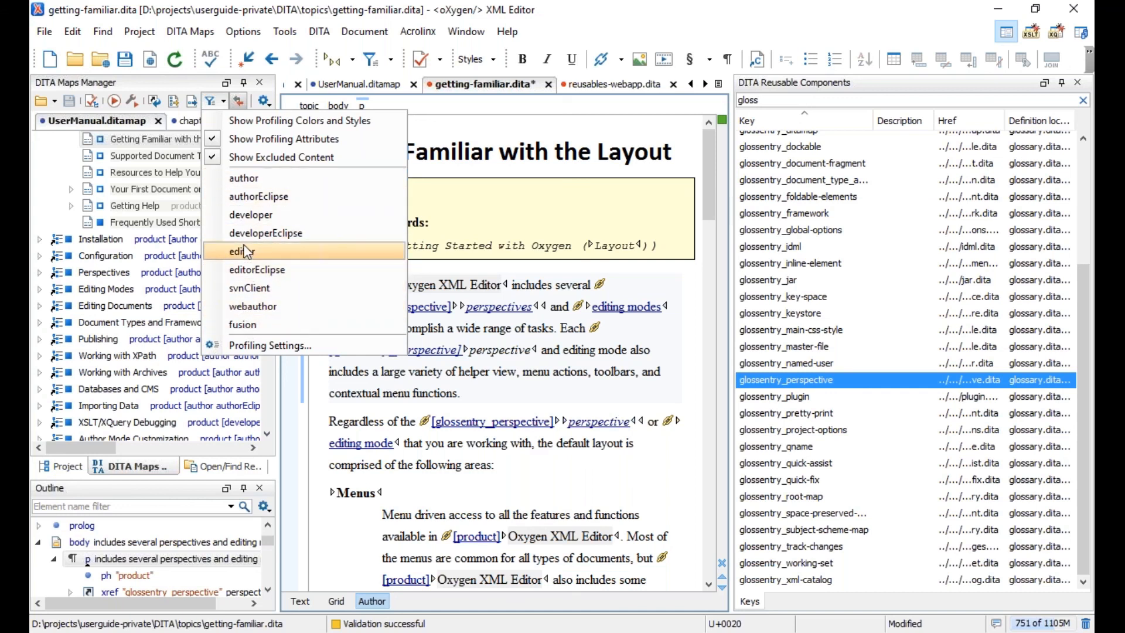
pyautogui.click(505, 287)
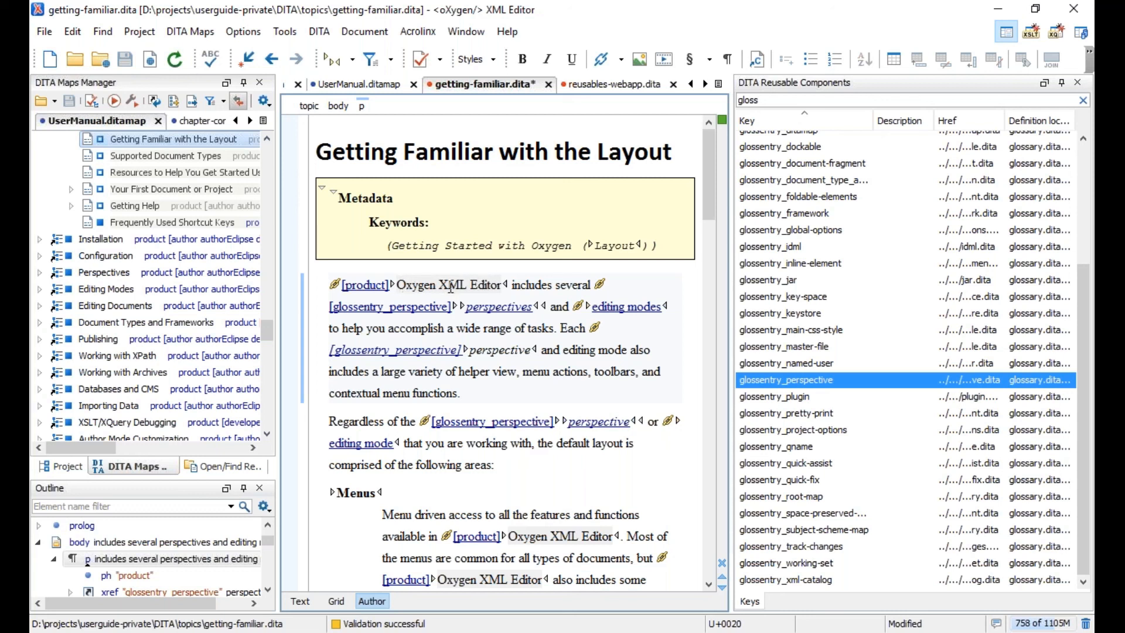
# Delete the product key reference at the start of the first paragraph.
pyautogui.click(508, 284)
pyautogui.click(509, 284)
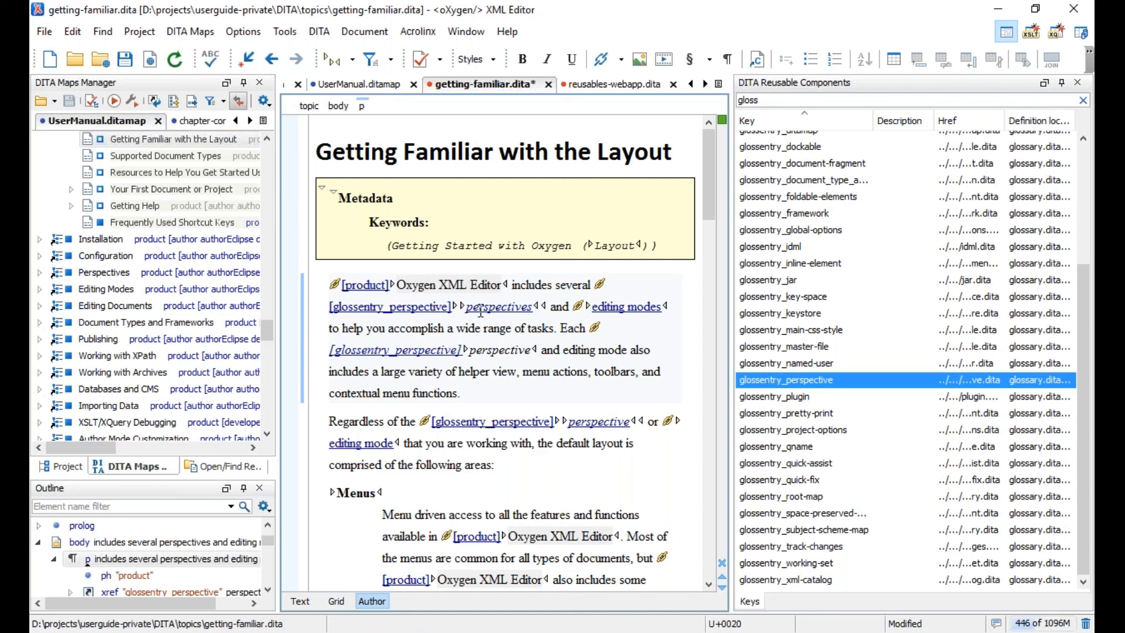
pyautogui.press('BackSpace')
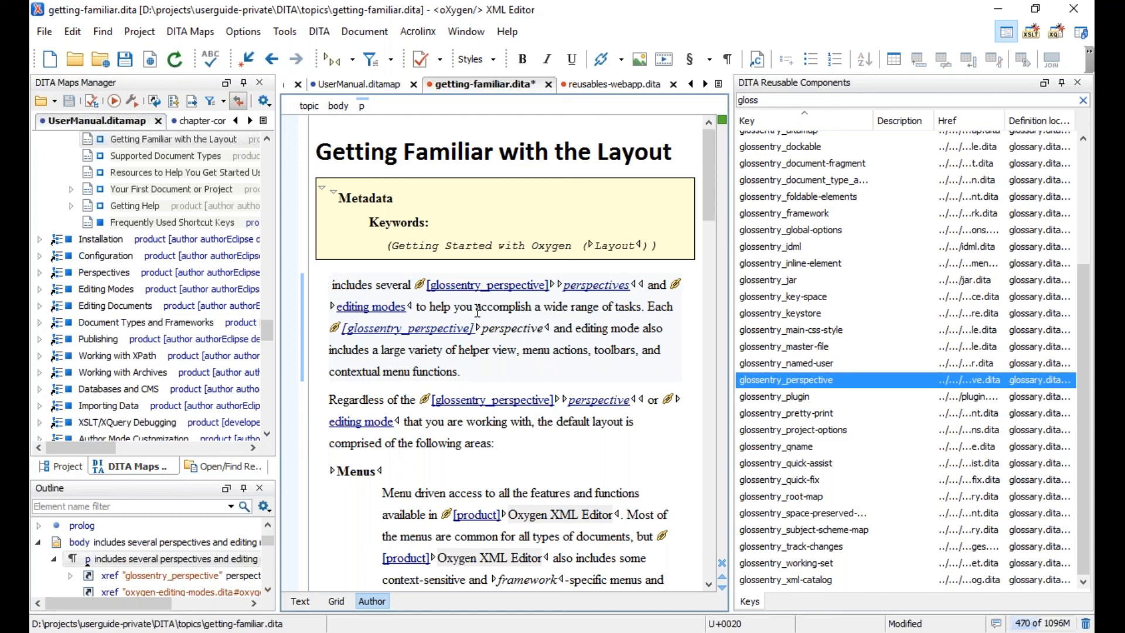
# Insert the product key through content completion at the start of the first paragraph, and undo it.
pyautogui.press('Return')
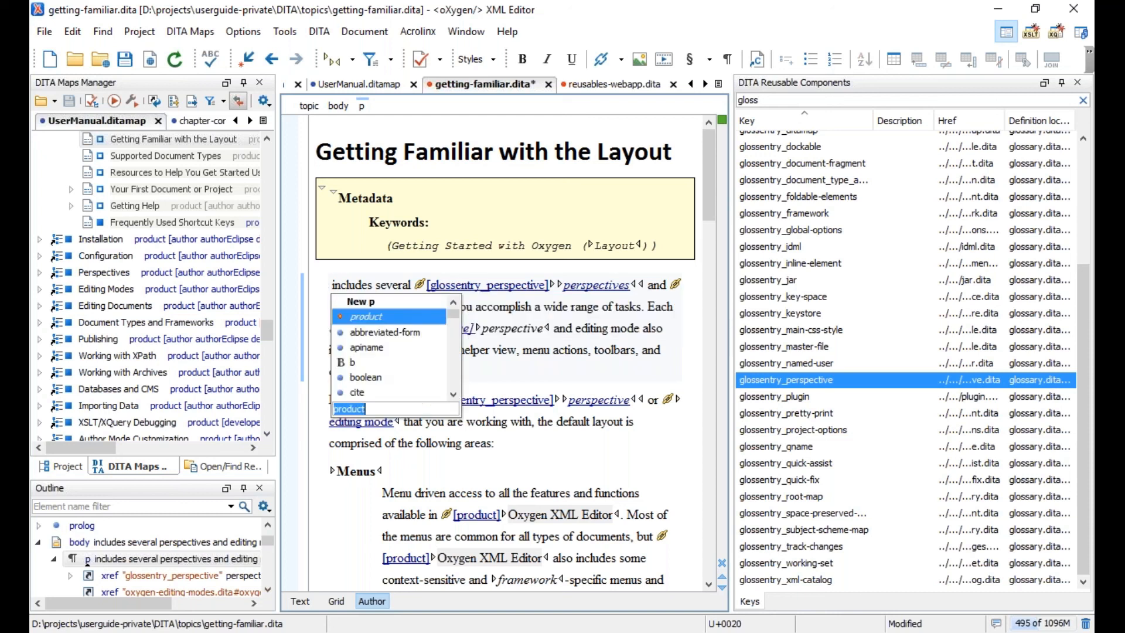
pyautogui.press('Return')
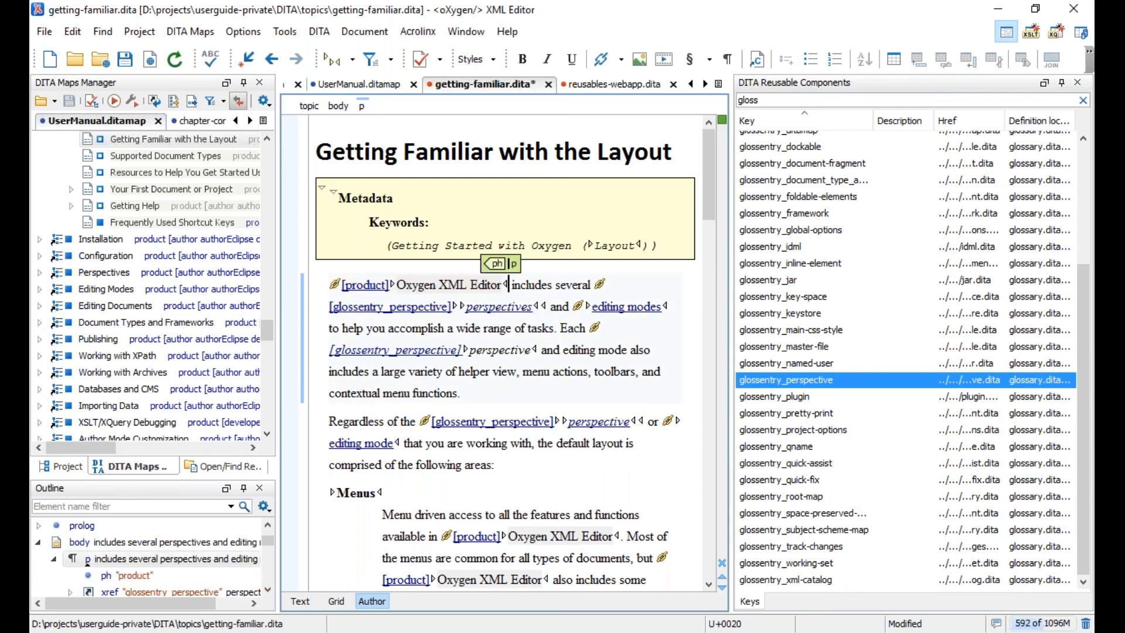
pyautogui.hotkey('ctrl', 'z')
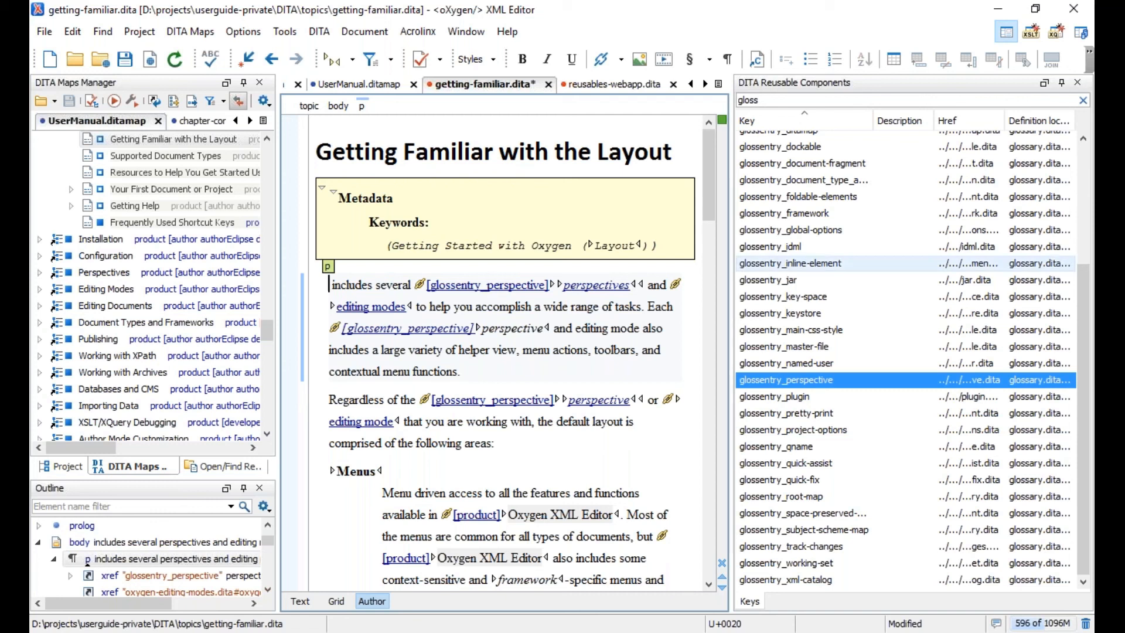
# Filter the reusable keys by "product" instead of "gloss".
pyautogui.click(798, 100)
pyautogui.moveTo(797, 101); pyautogui.dragTo(728, 104)
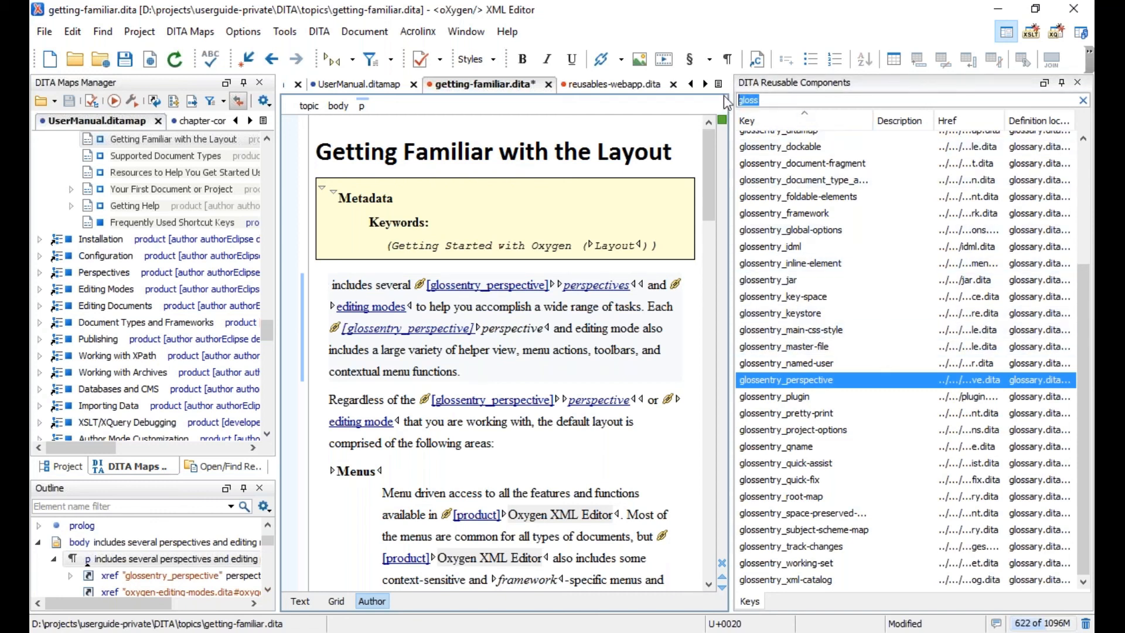
pyautogui.write('product')
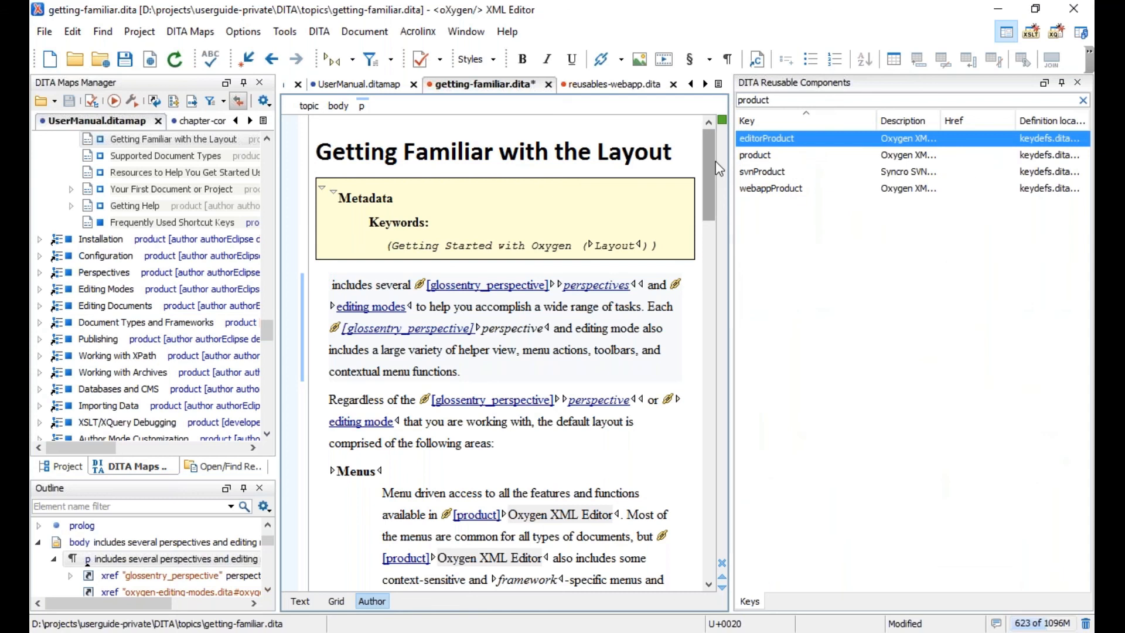
# Try two direct insertions of the product key from the reusable components at the start of the first paragraph, undoing each one.
pyautogui.click(759, 156)
pyautogui.doubleClick(766, 158)
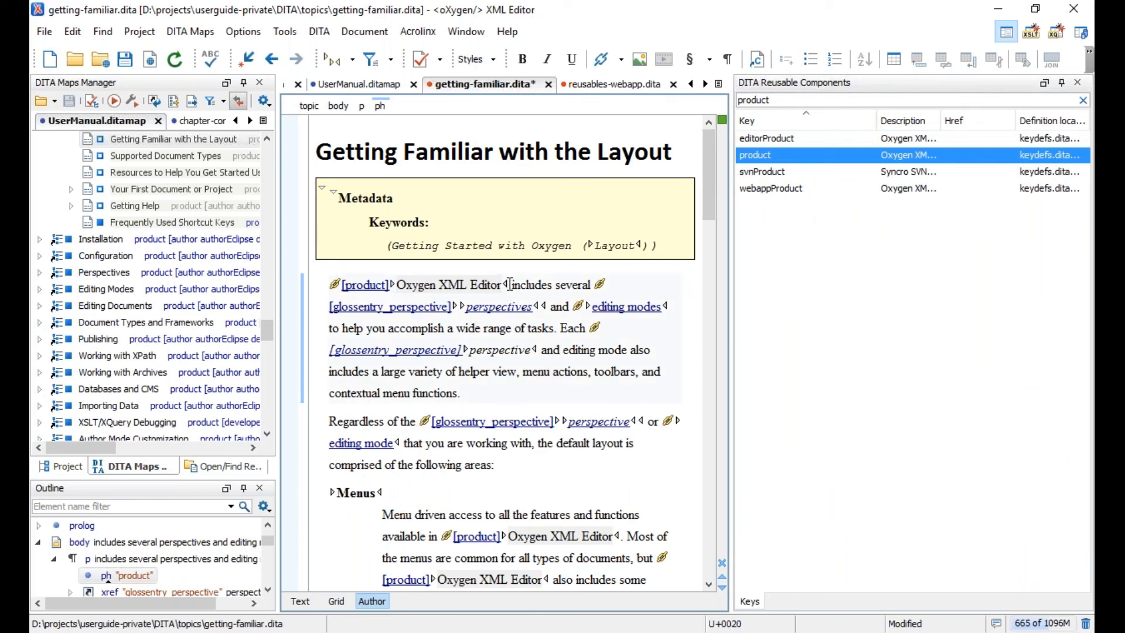
pyautogui.click(509, 284)
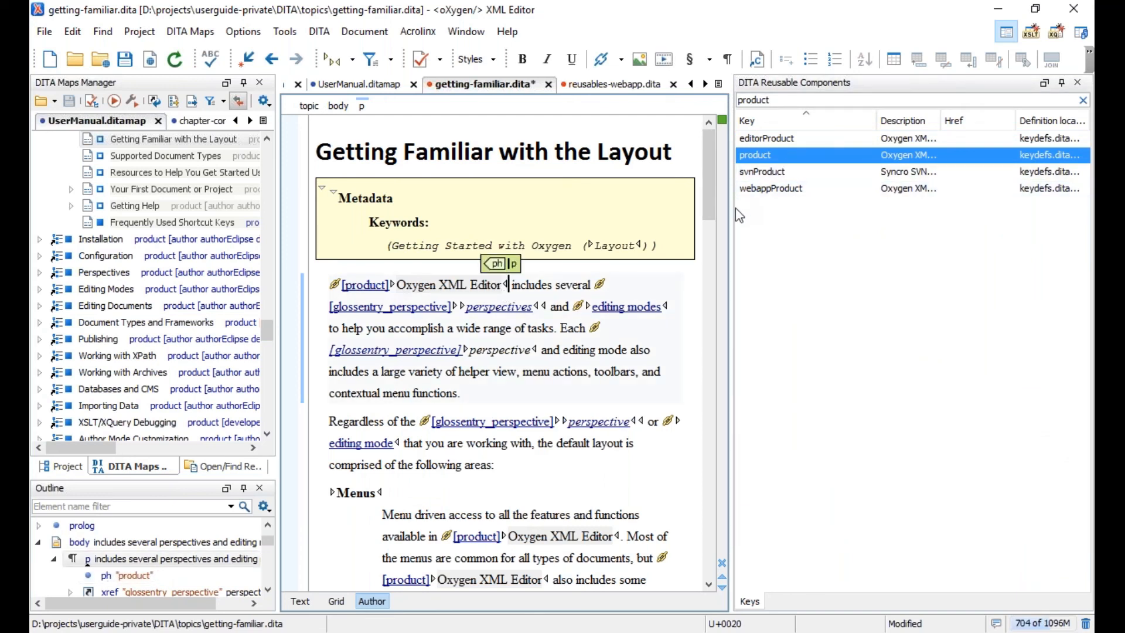
pyautogui.hotkey('ctrl', 'z')
pyautogui.moveTo(780, 155); pyautogui.dragTo(332, 285)
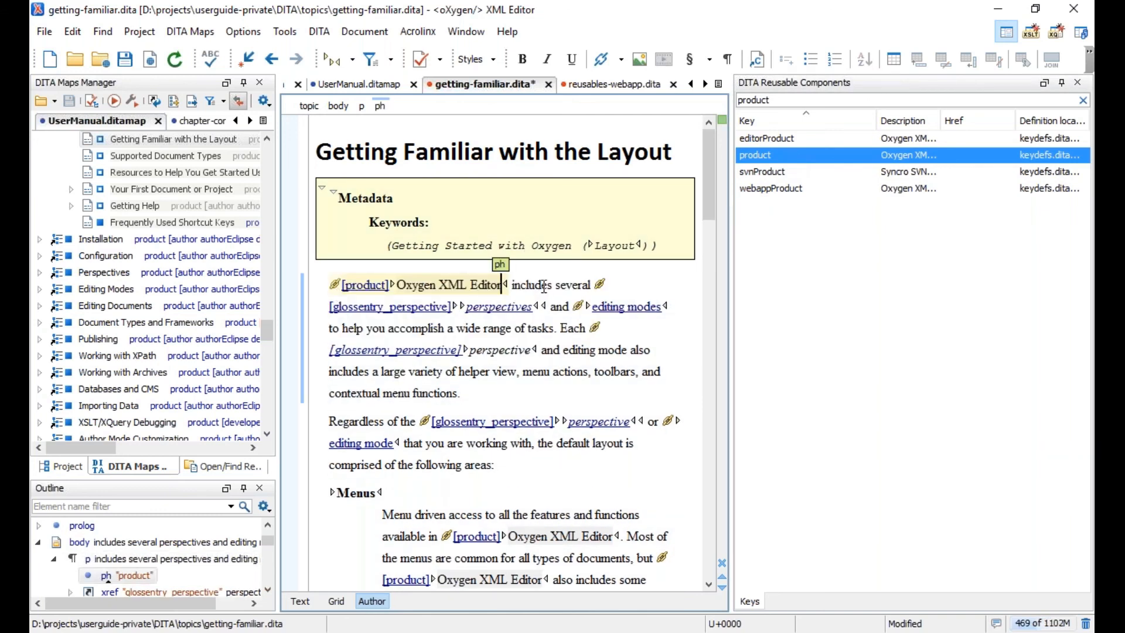
pyautogui.hotkey('ctrl', 'z')
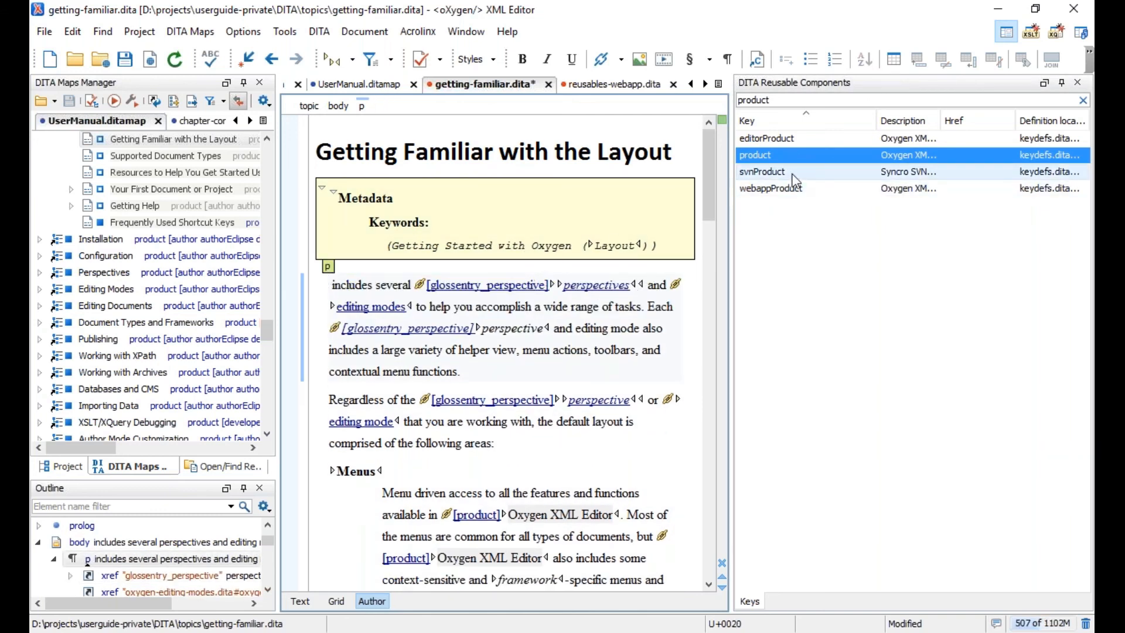
# Insert the product key as a variable at the start of the first paragraph.
pyautogui.rightClick(804, 155)
pyautogui.click(808, 164)
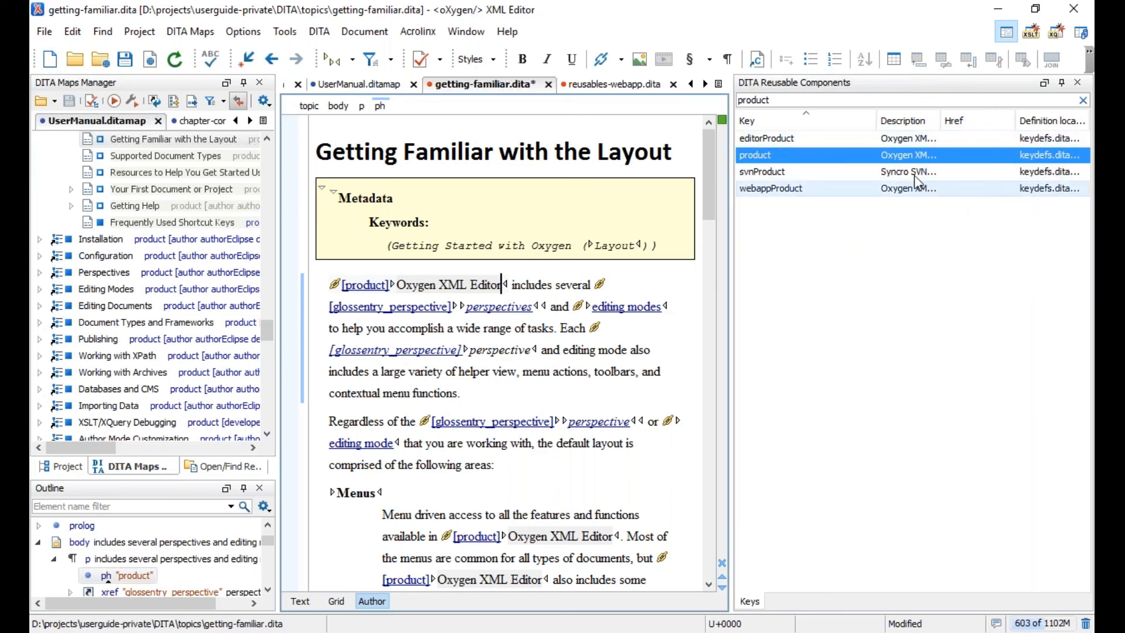
# Show the definition of the product key in keydefs.ditamap, and close that file after viewing it.
pyautogui.rightClick(912, 154)
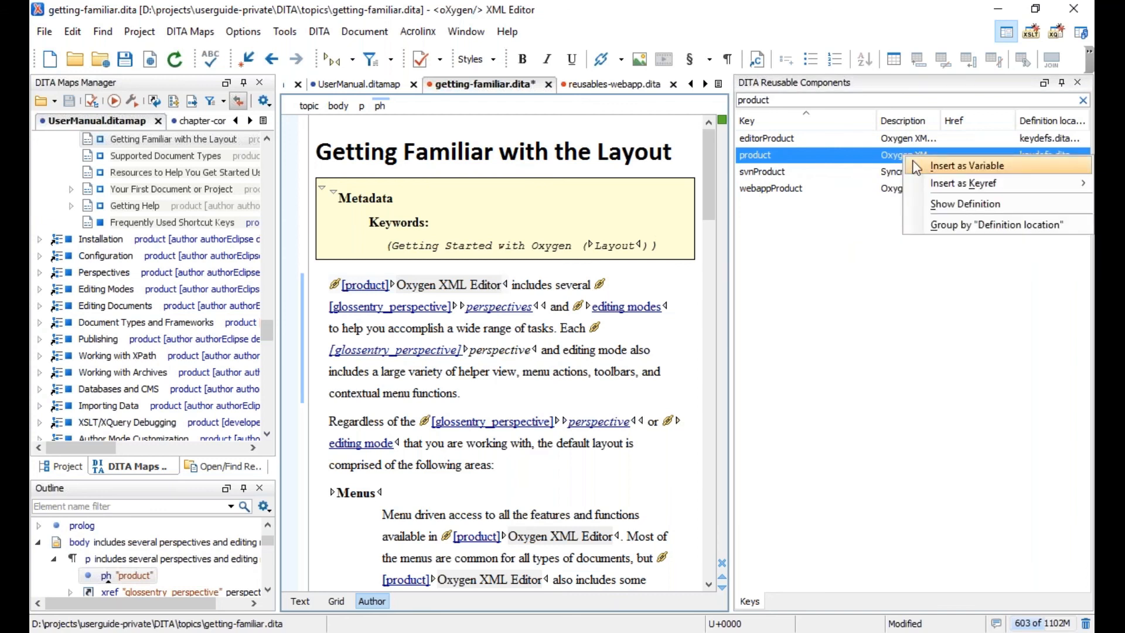
pyautogui.click(972, 202)
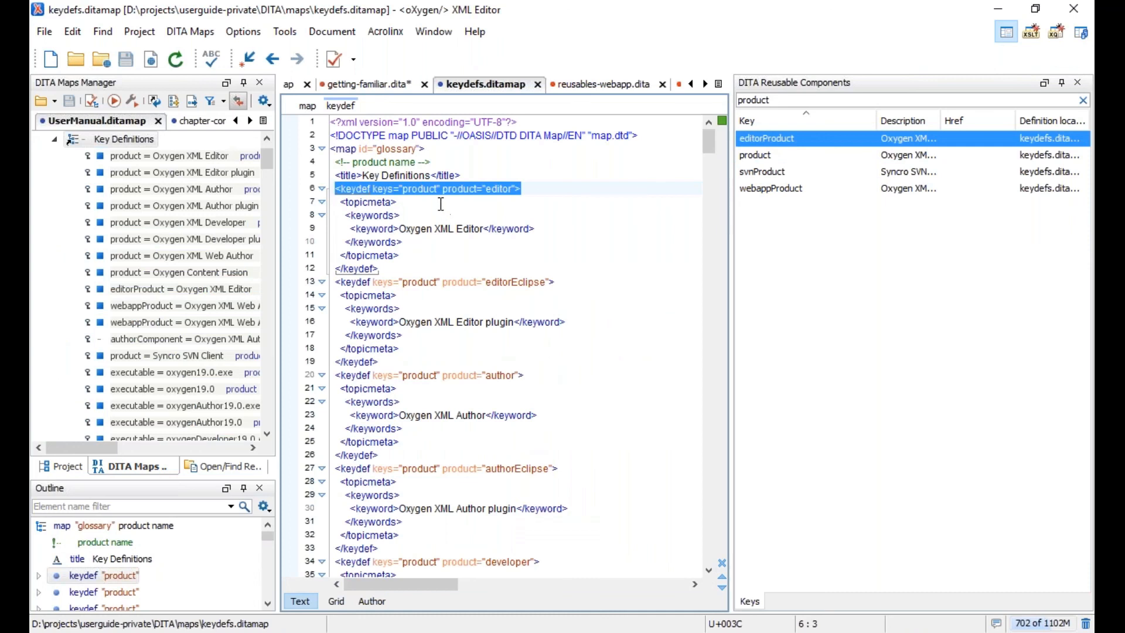
pyautogui.click(538, 86)
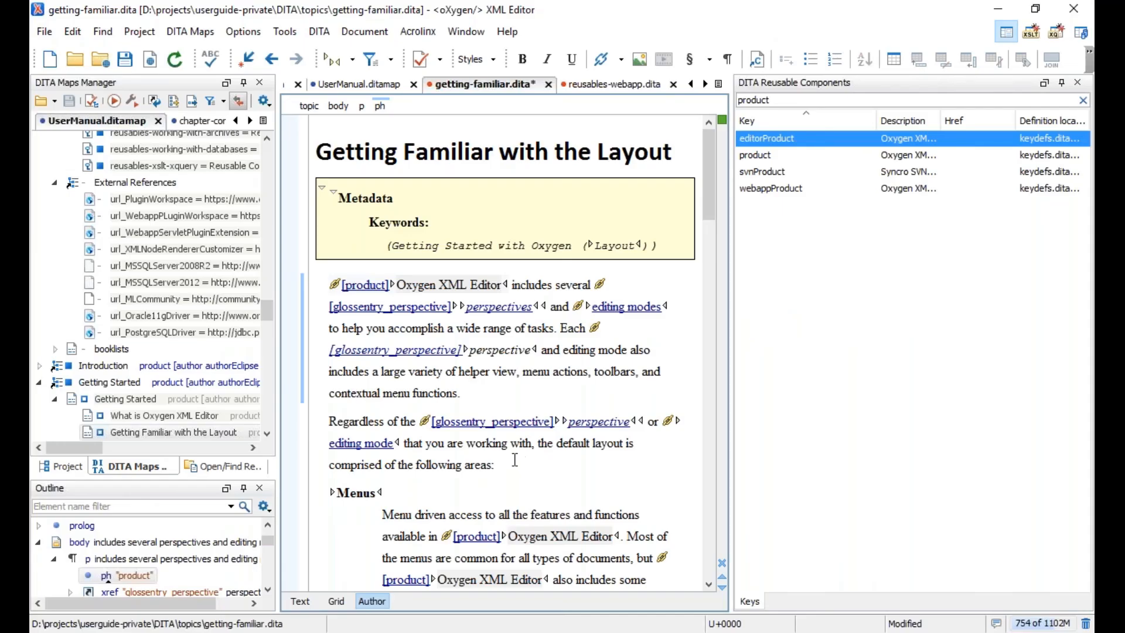
# Widen the DITA Maps Manager and close the DITA Reusable Components view.
pyautogui.click(502, 284)
pyautogui.moveTo(278, 177); pyautogui.dragTo(309, 178)
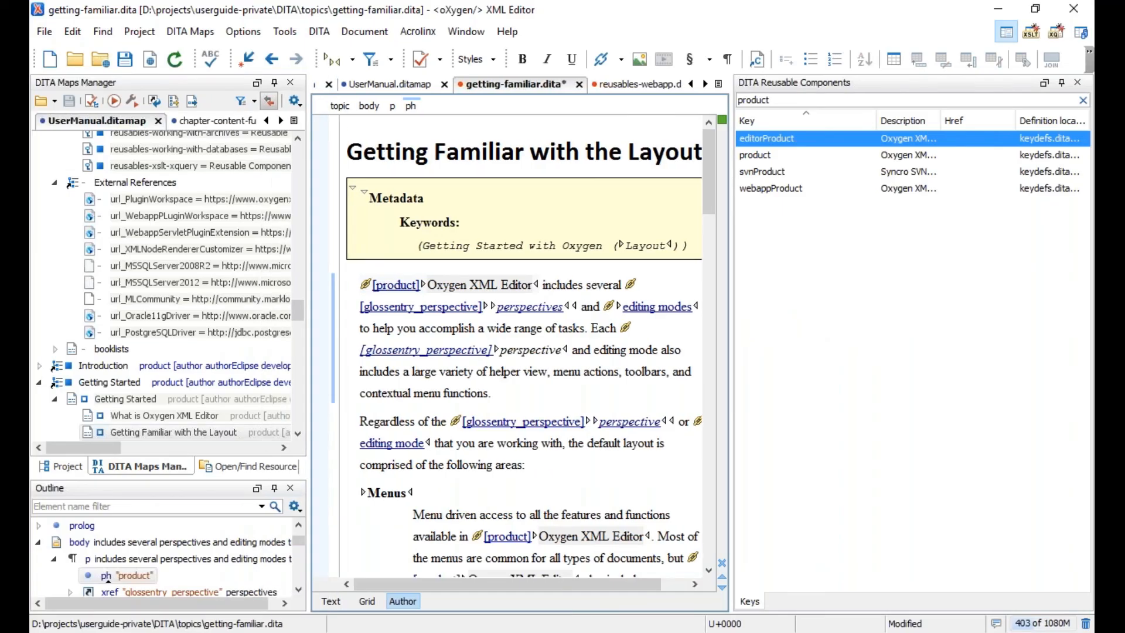
pyautogui.click(1077, 82)
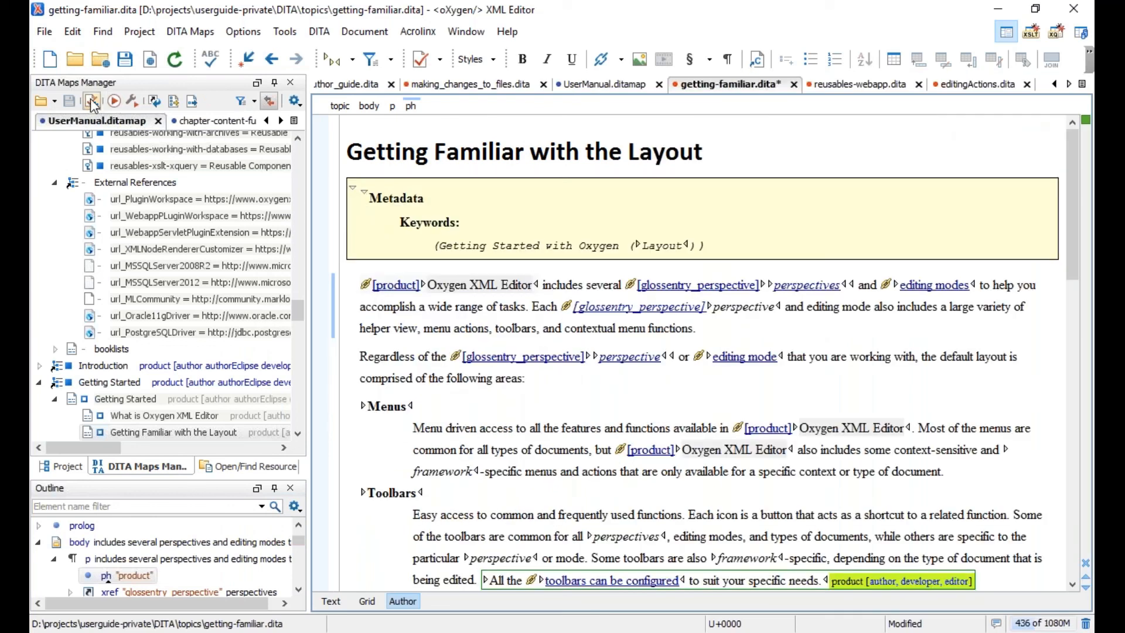
# Save all opened files and run the completeness check on UserManual.ditamap with DITAVAL filters from all available condition sets.
pyautogui.click(90, 103)
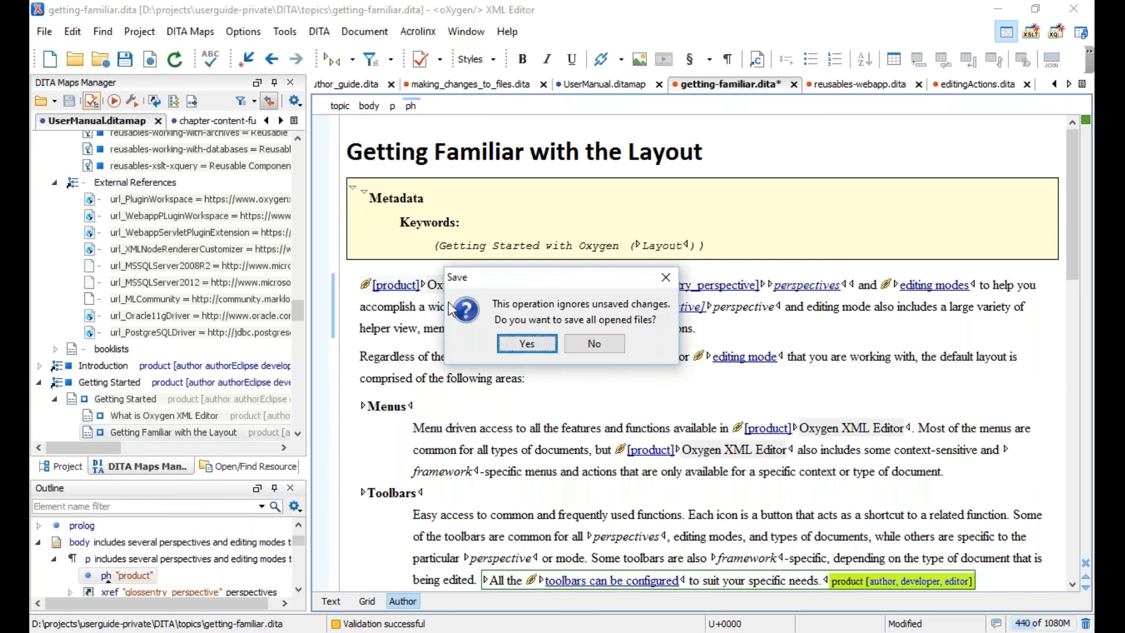
pyautogui.click(527, 344)
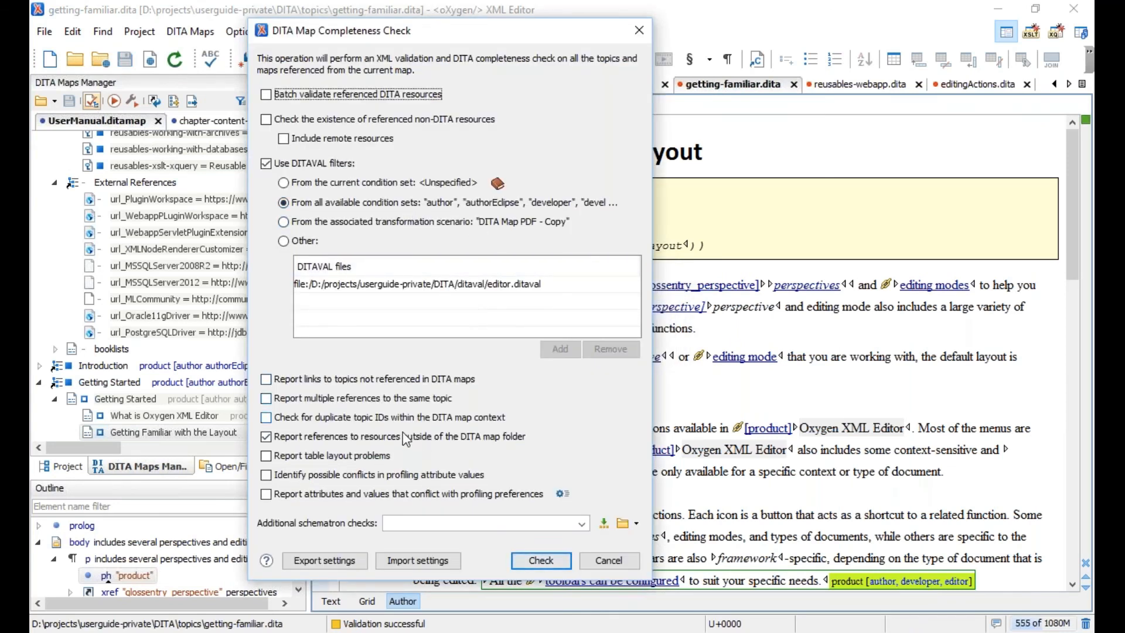
pyautogui.moveTo(464, 36); pyautogui.dragTo(495, 25)
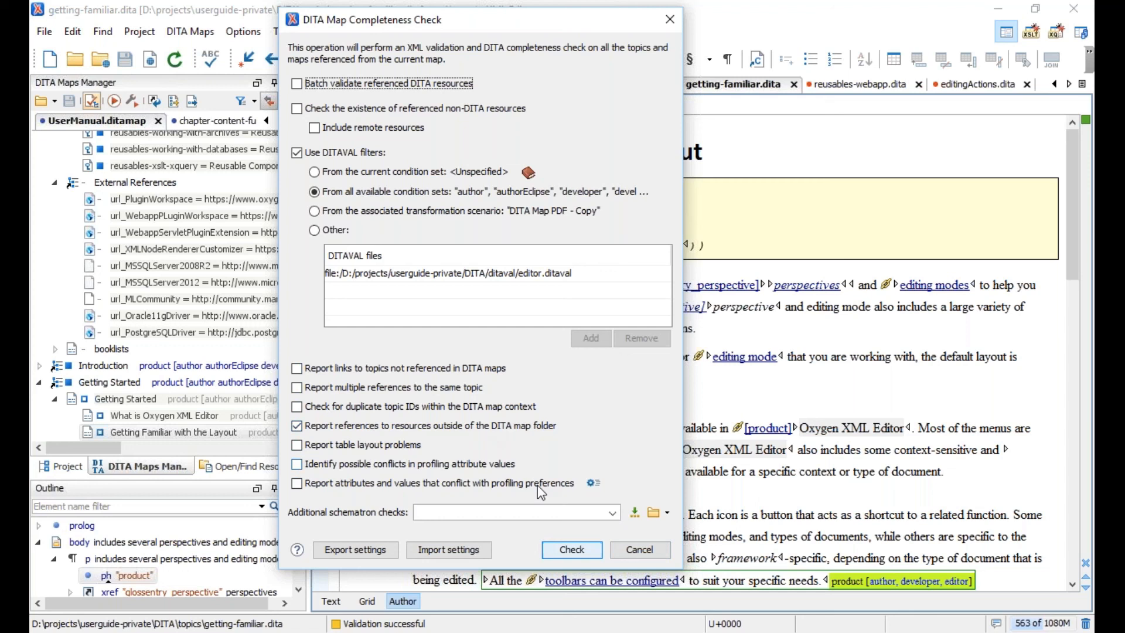
pyautogui.click(571, 549)
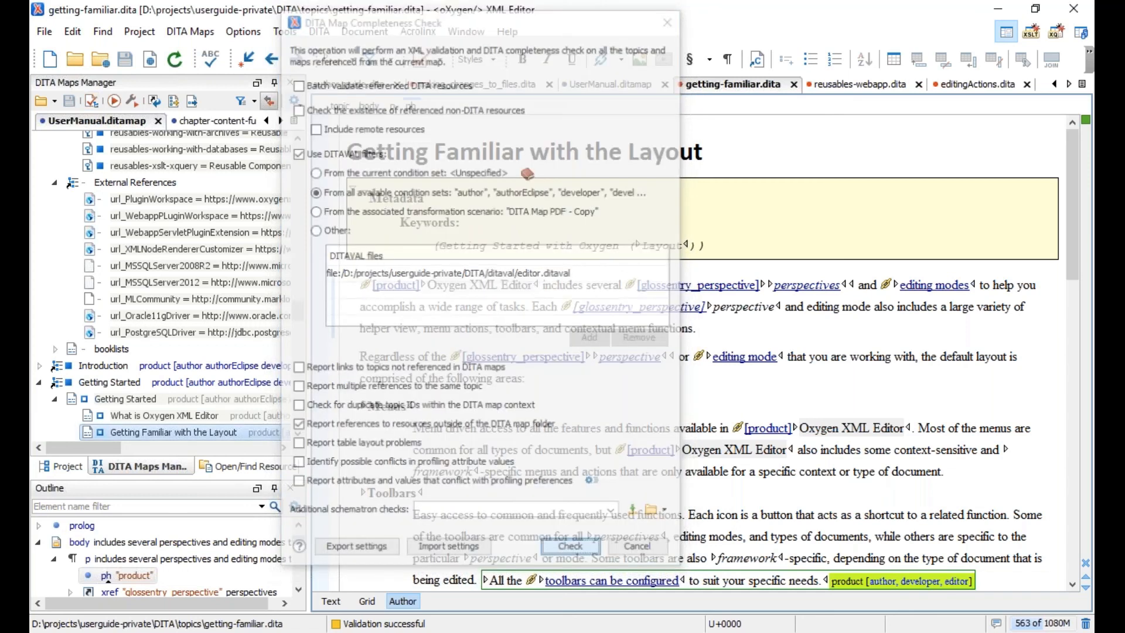
# Switch to File Explorer, look inside the DITA folder of userguide-private, and return to its parent folder.
pyautogui.hotkey('alt', 'Tab')
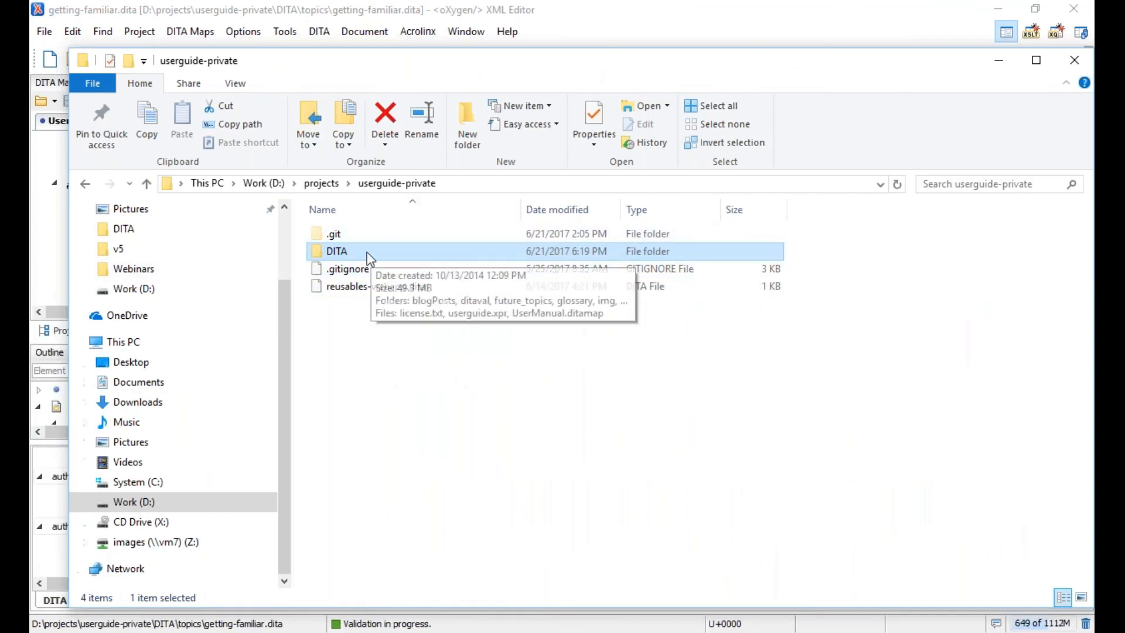
pyautogui.doubleClick(371, 258)
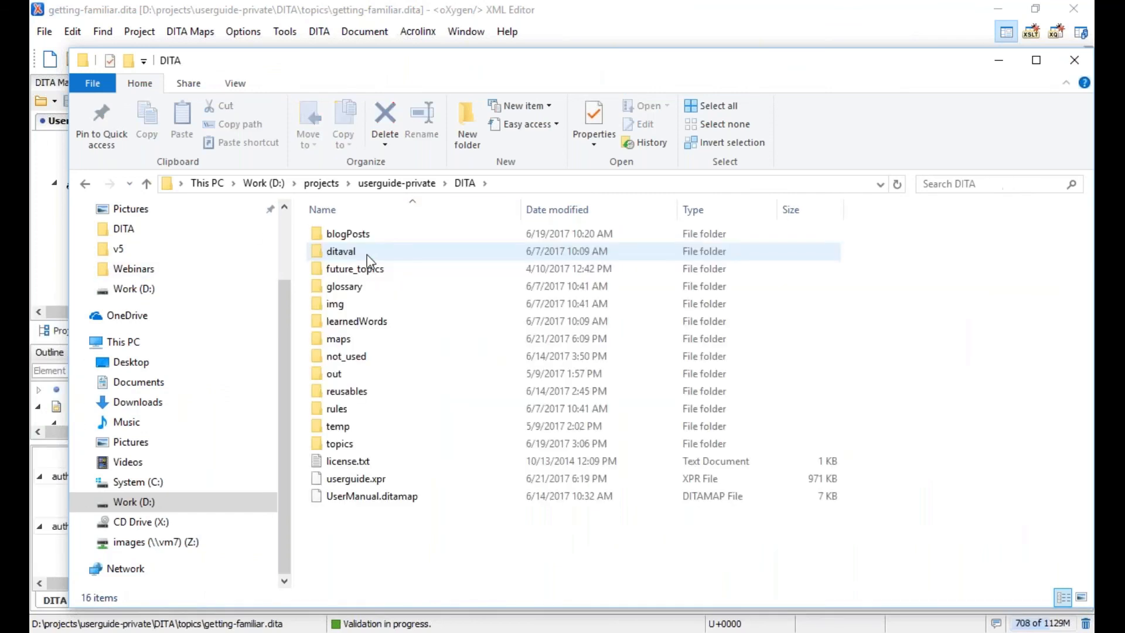
pyautogui.click(400, 184)
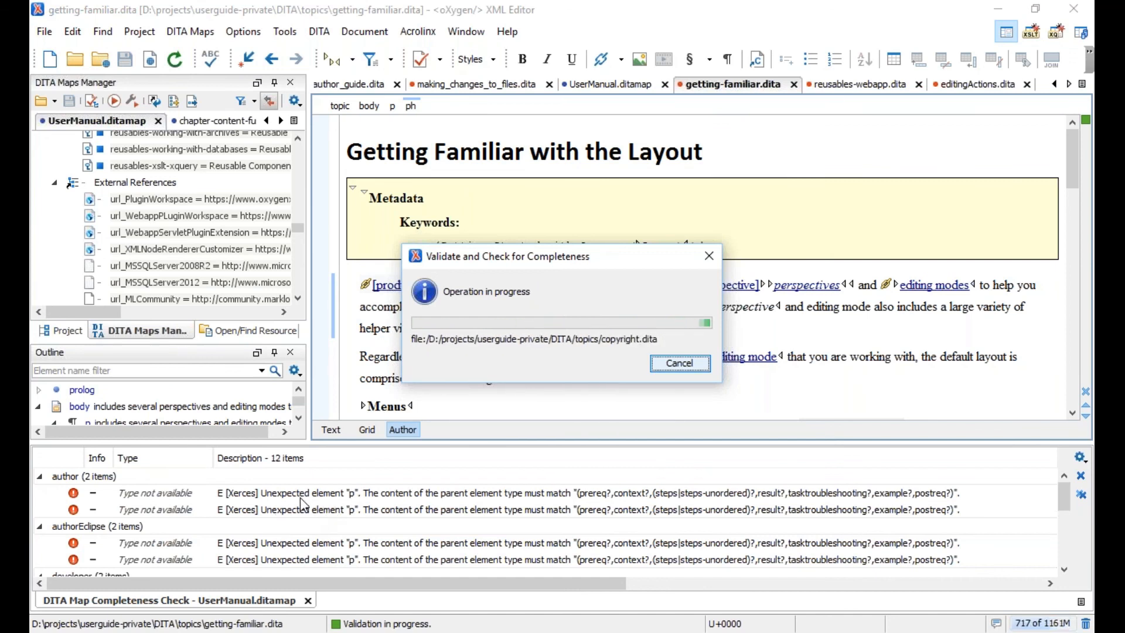
# Review the map completeness check results, open the location of the DOT warning in the webauthor group, and close the results.
pyautogui.scroll(-1, 338, 502)
pyautogui.scroll(-5, 345, 504)
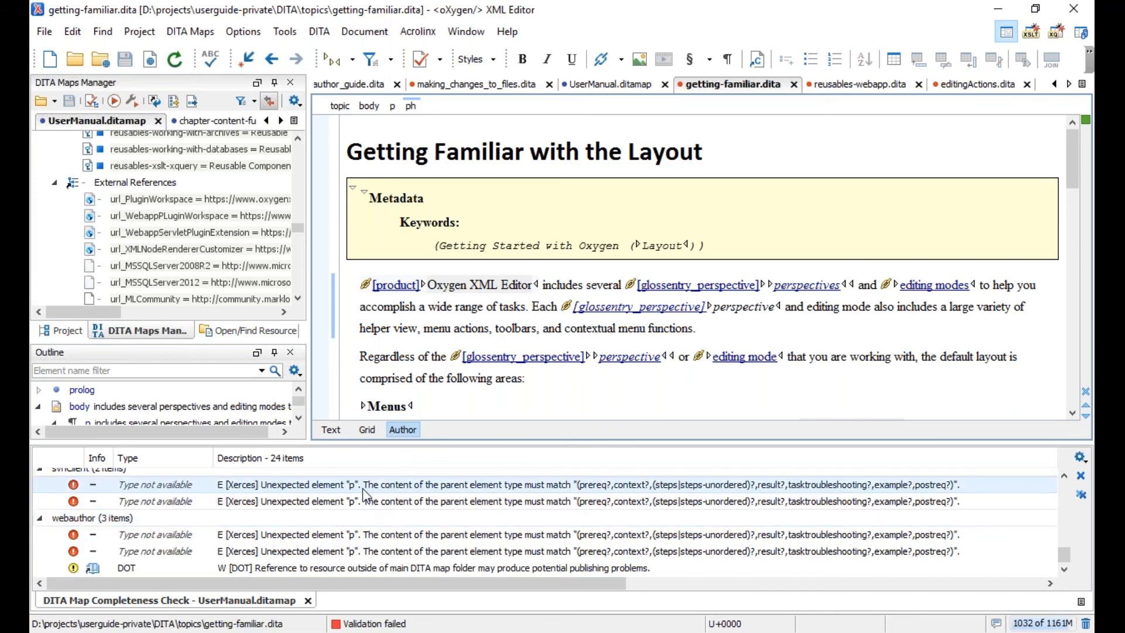
pyautogui.click(350, 567)
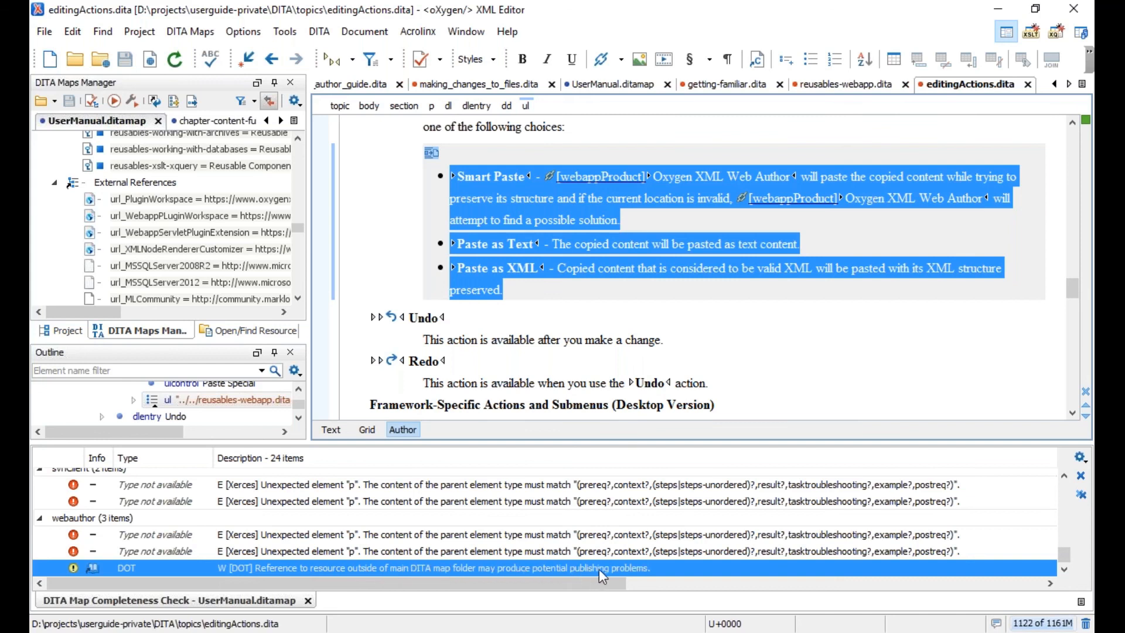
pyautogui.scroll(4, 359, 228)
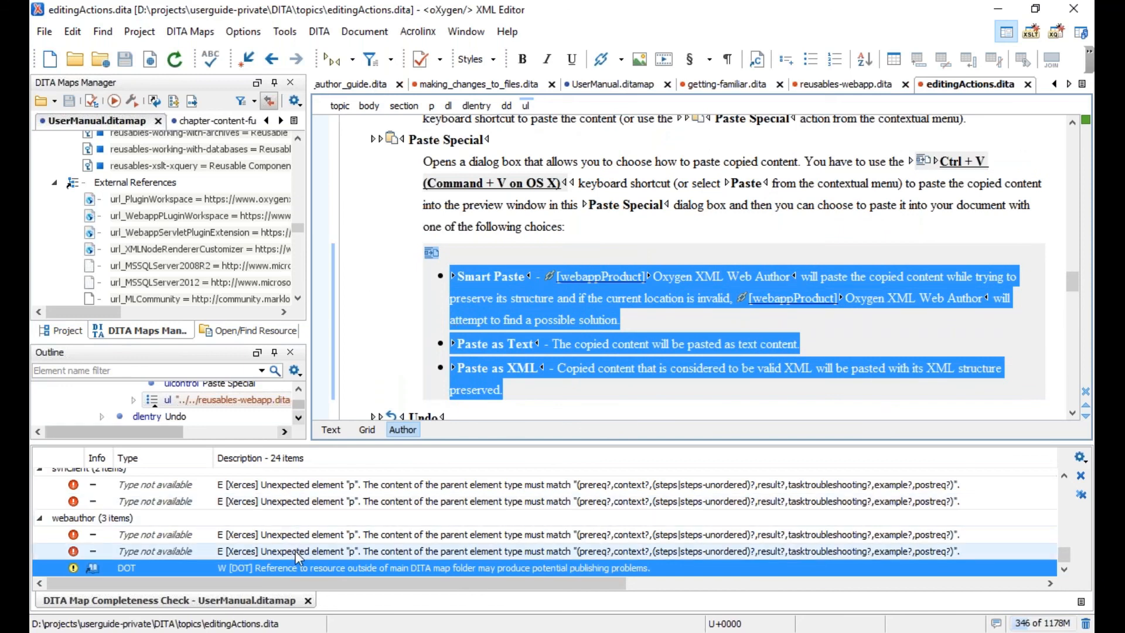
pyautogui.click(308, 600)
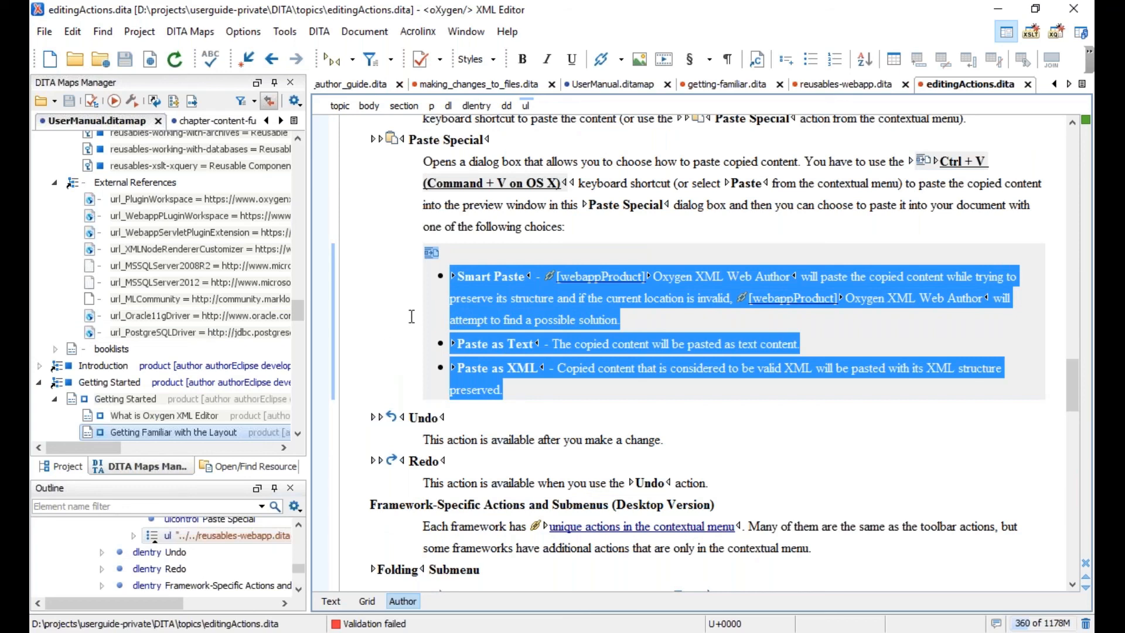
# Find the reused Remove Comment entry in editingActions.dita and open its source definition.
pyautogui.scroll(1, 596, 226)
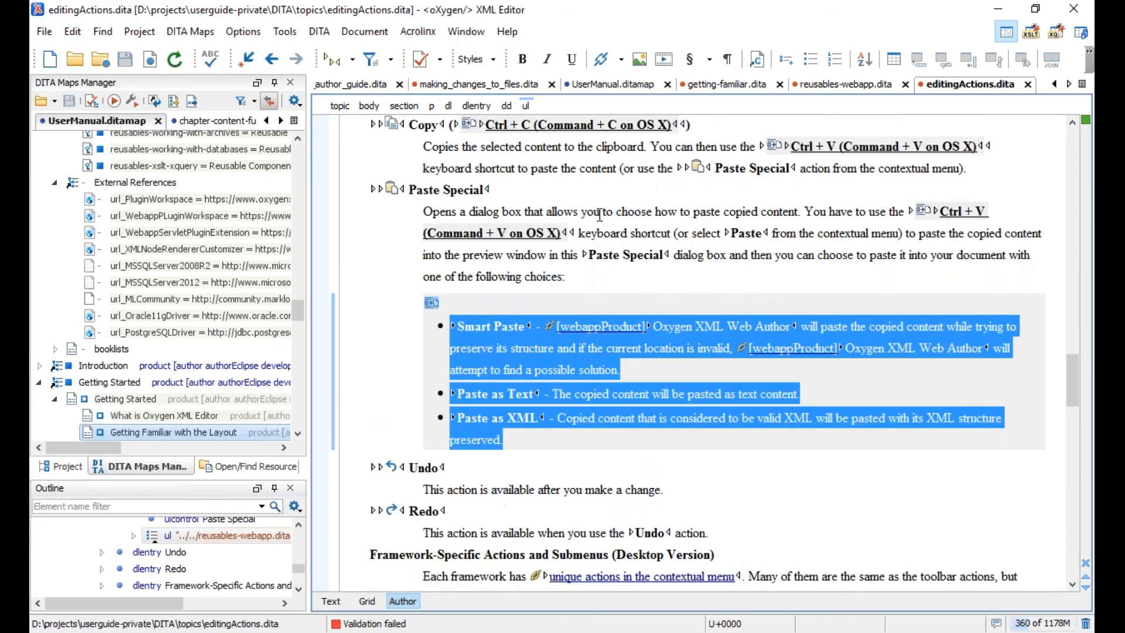
pyautogui.scroll(2, 599, 216)
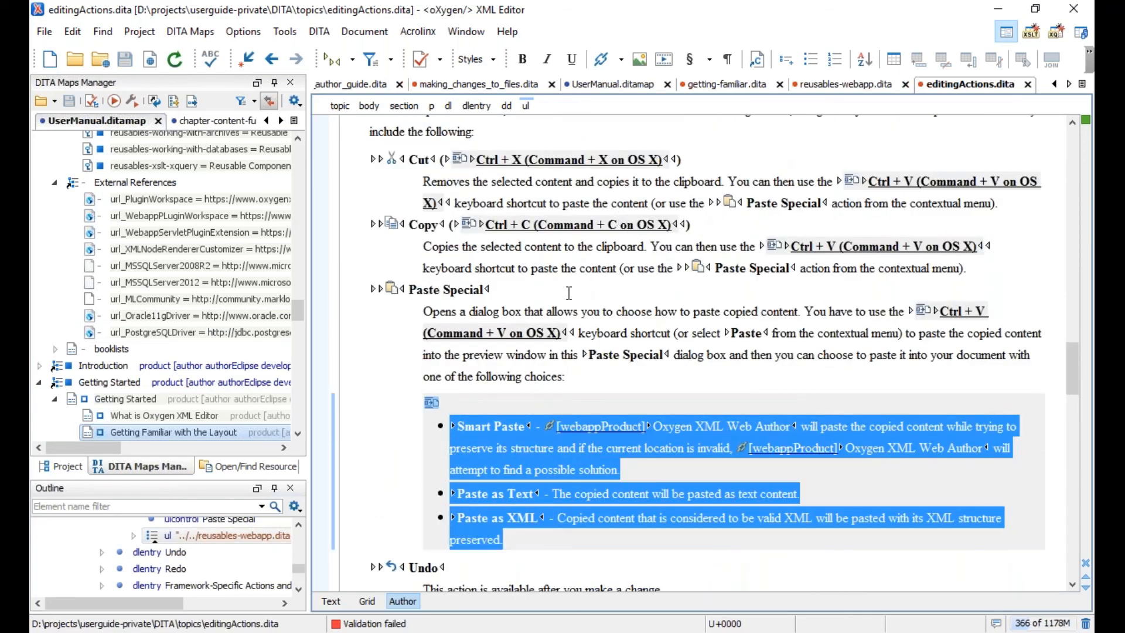
pyautogui.hotkey('alt', 'Tab')
pyautogui.scroll(1, 686, 324)
pyautogui.scroll(20, 687, 324)
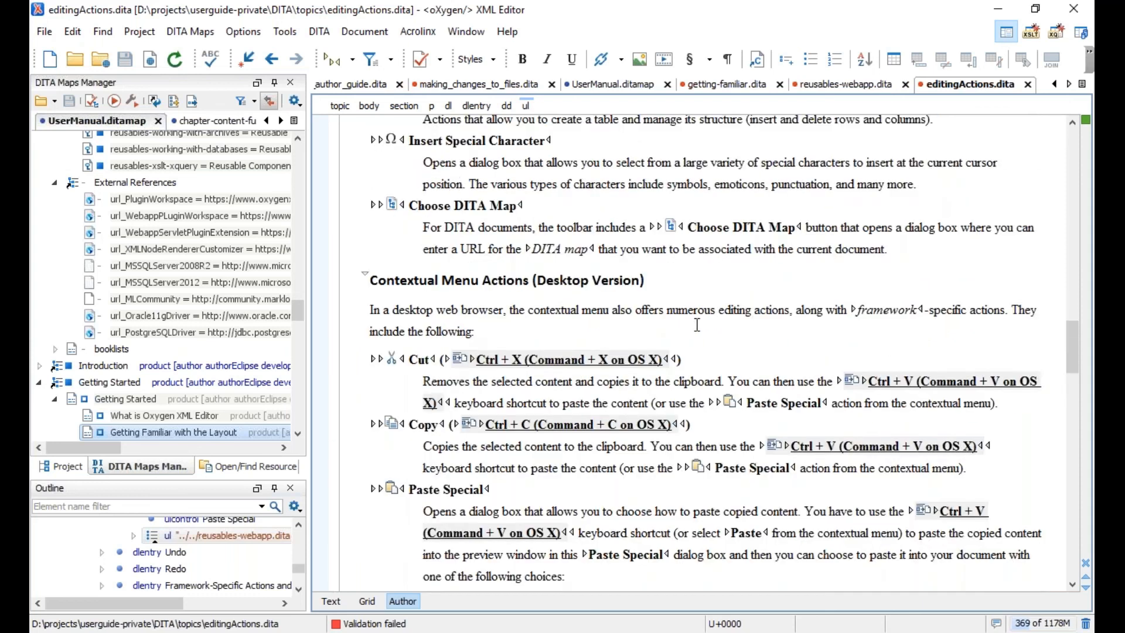
pyautogui.scroll(-4, 692, 343)
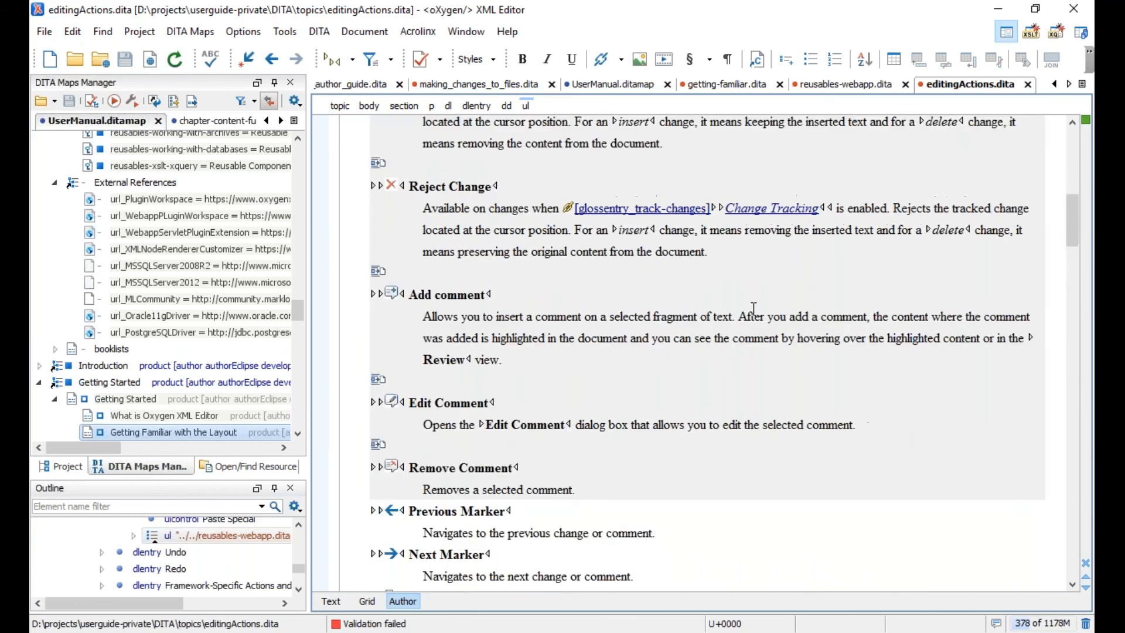
pyautogui.click(562, 367)
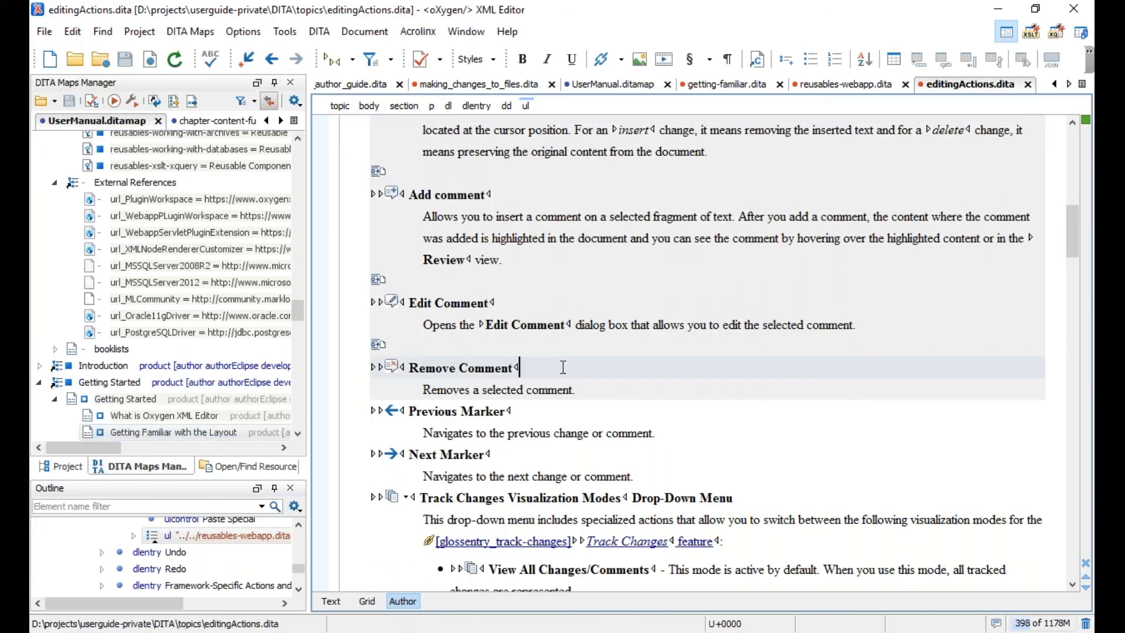
pyautogui.click(378, 345)
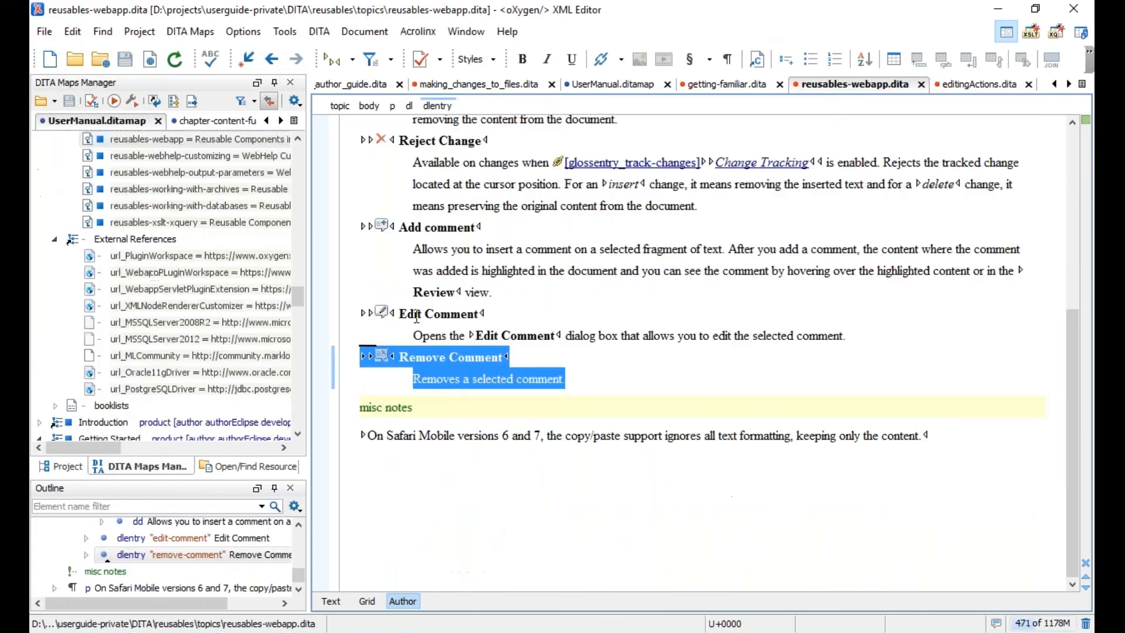
# Look through the reusable components topic for the Web Author chapter.
pyautogui.scroll(5, 667, 250)
pyautogui.scroll(2, 667, 251)
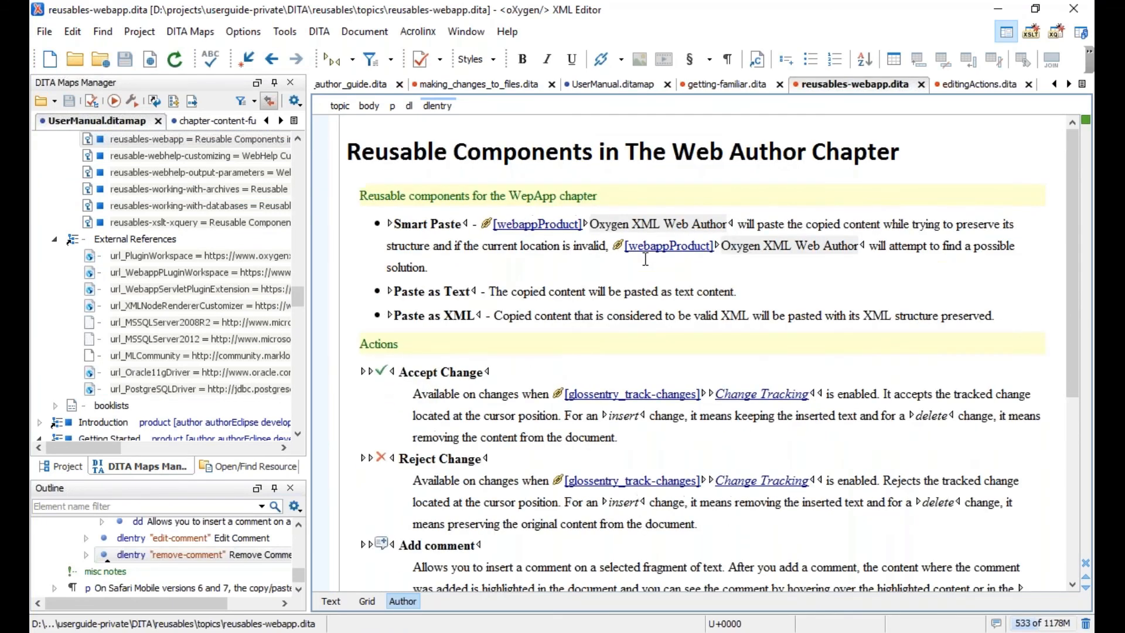
pyautogui.scroll(-6, 647, 257)
# Return to editingActions.dita and delete the reused Remove Comment definition list entry.
pyautogui.click(974, 85)
pyautogui.click(610, 357)
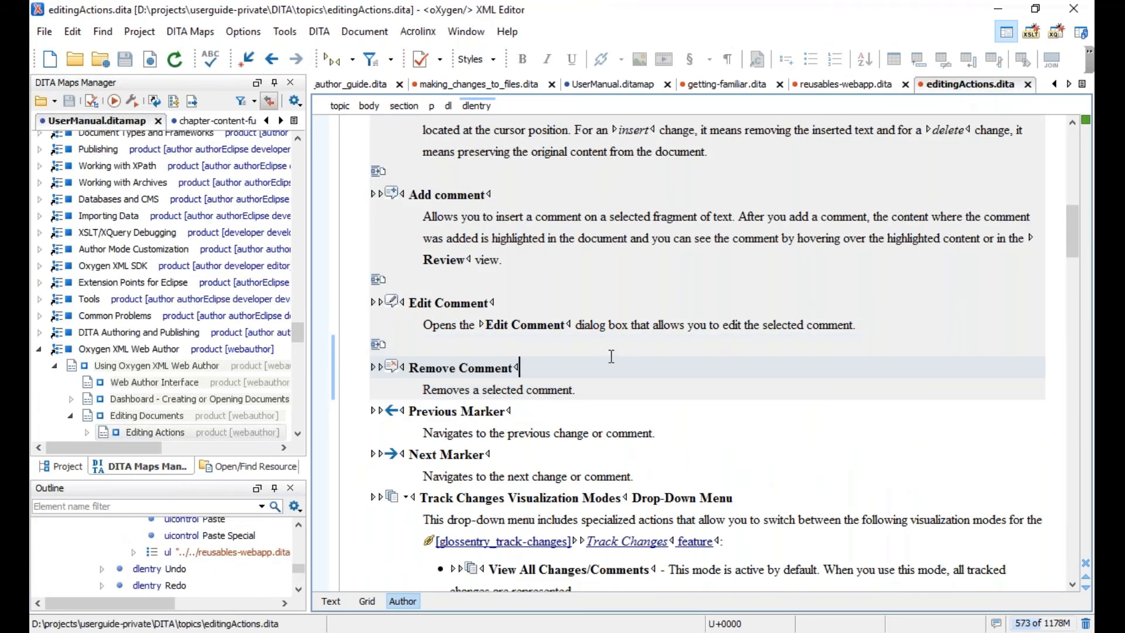
pyautogui.click(484, 110)
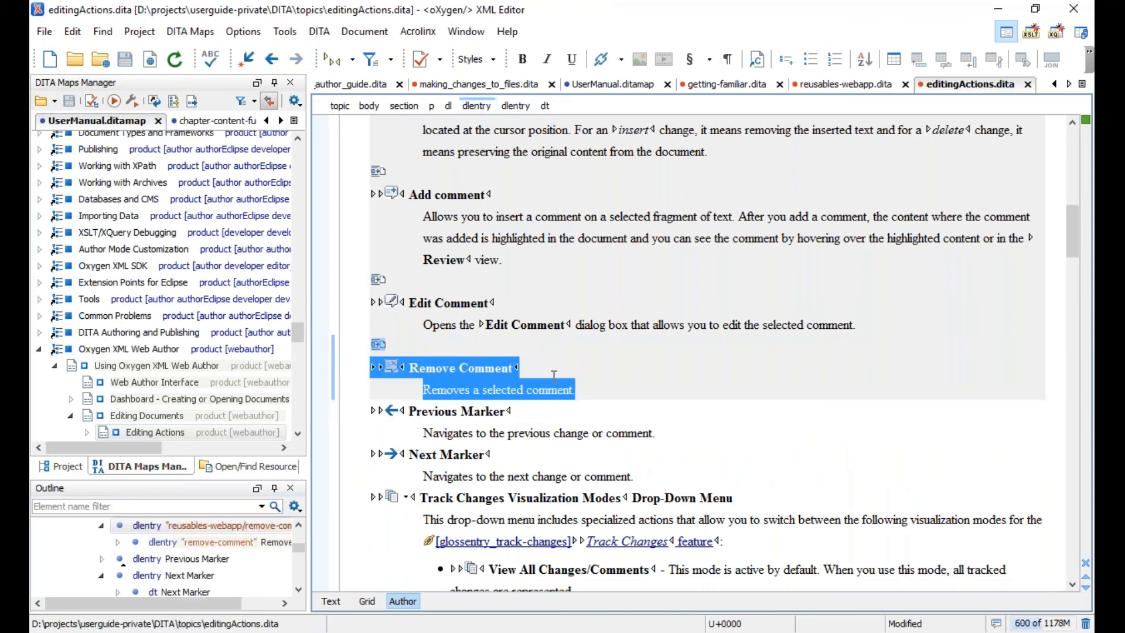
pyautogui.press('Delete')
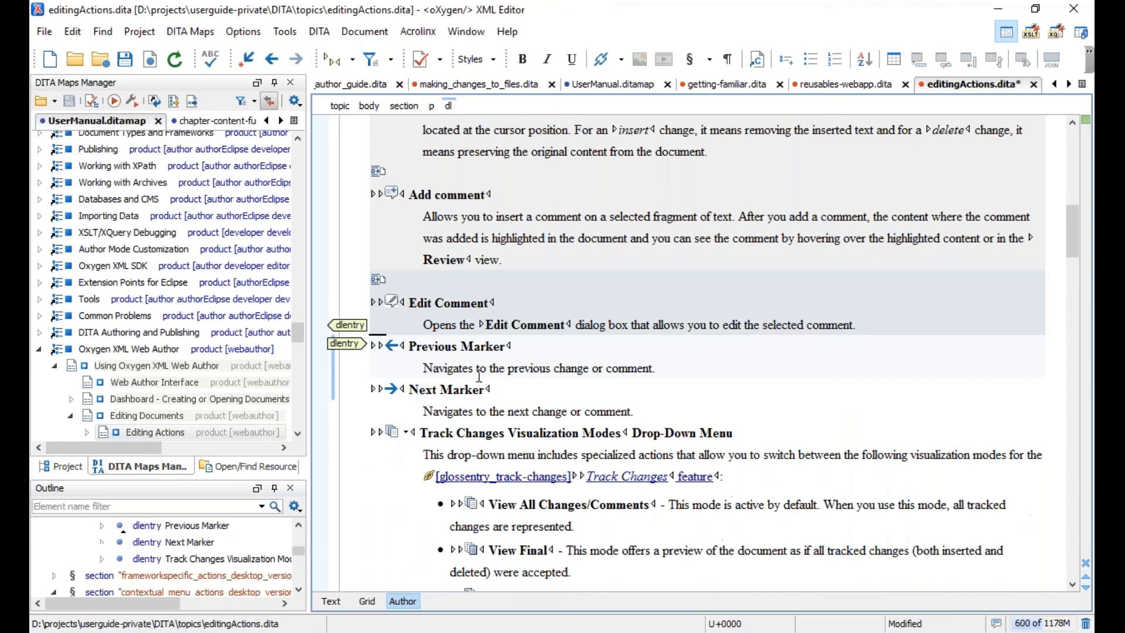
# In the XML source, insert a new dlentry element directly after the edit-comment entry.
pyautogui.click(332, 602)
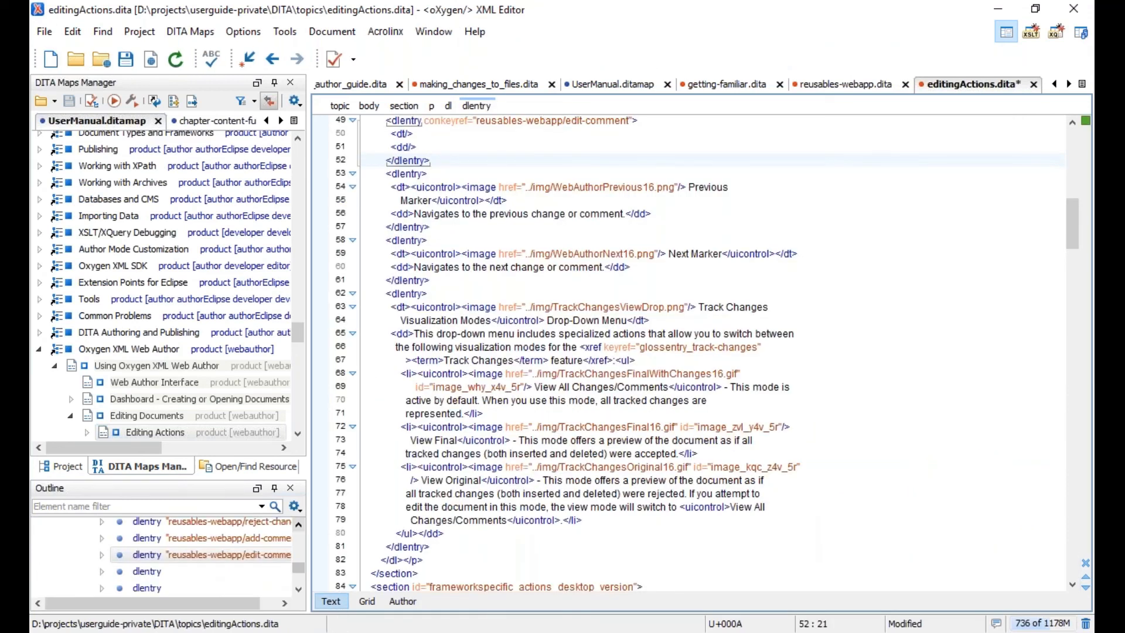
pyautogui.scroll(4, 462, 426)
pyautogui.scroll(3, 468, 428)
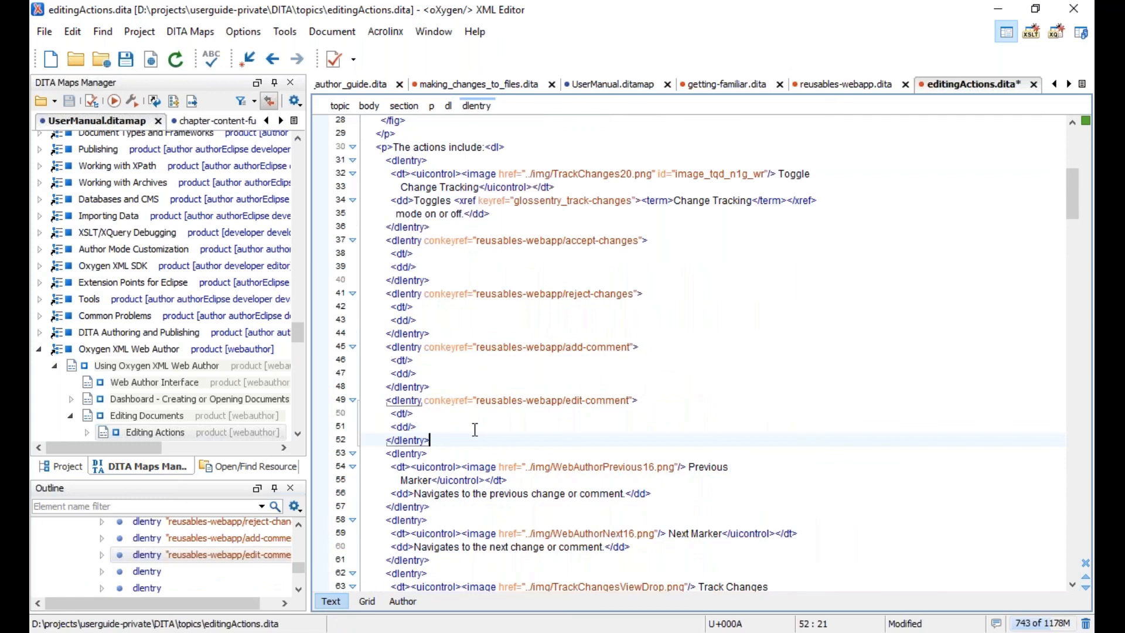
pyautogui.press('Return')
pyautogui.write('<dl')
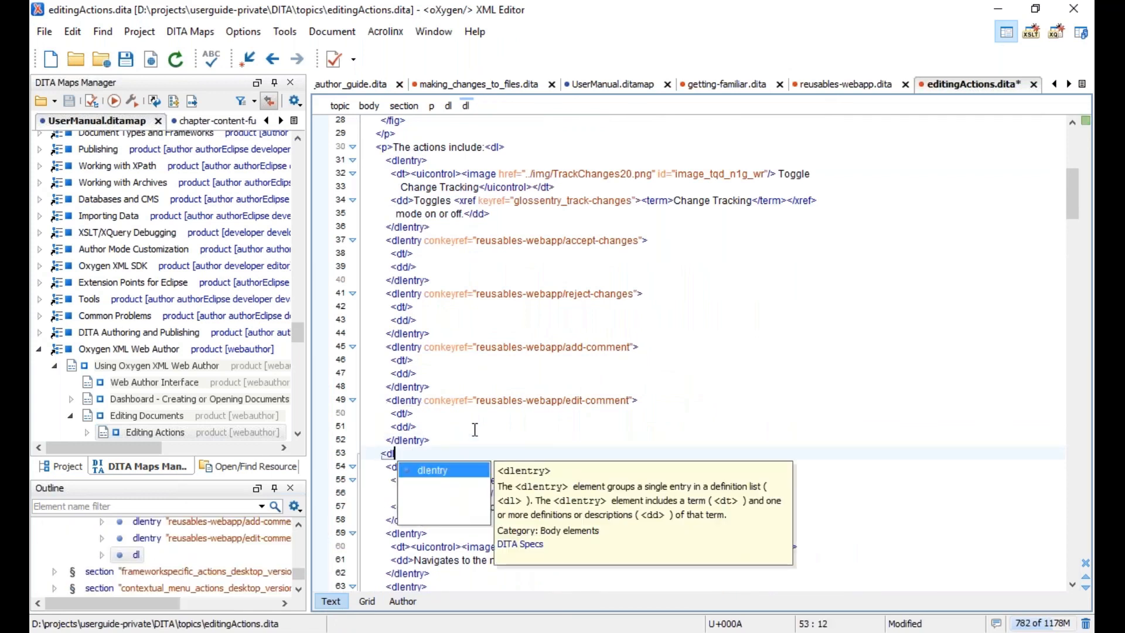
pyautogui.press('Return')
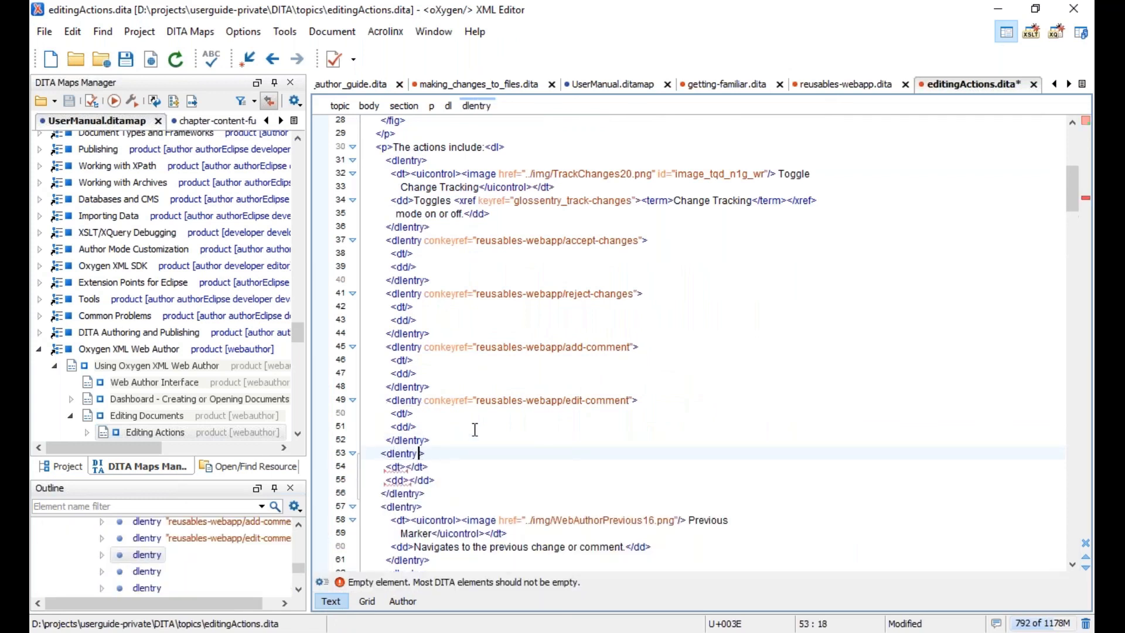
# Add a conkeyref attribute to the new dlentry element.
pyautogui.write('c')
pyautogui.press('Down')
pyautogui.press('Down')
pyautogui.press('Return')
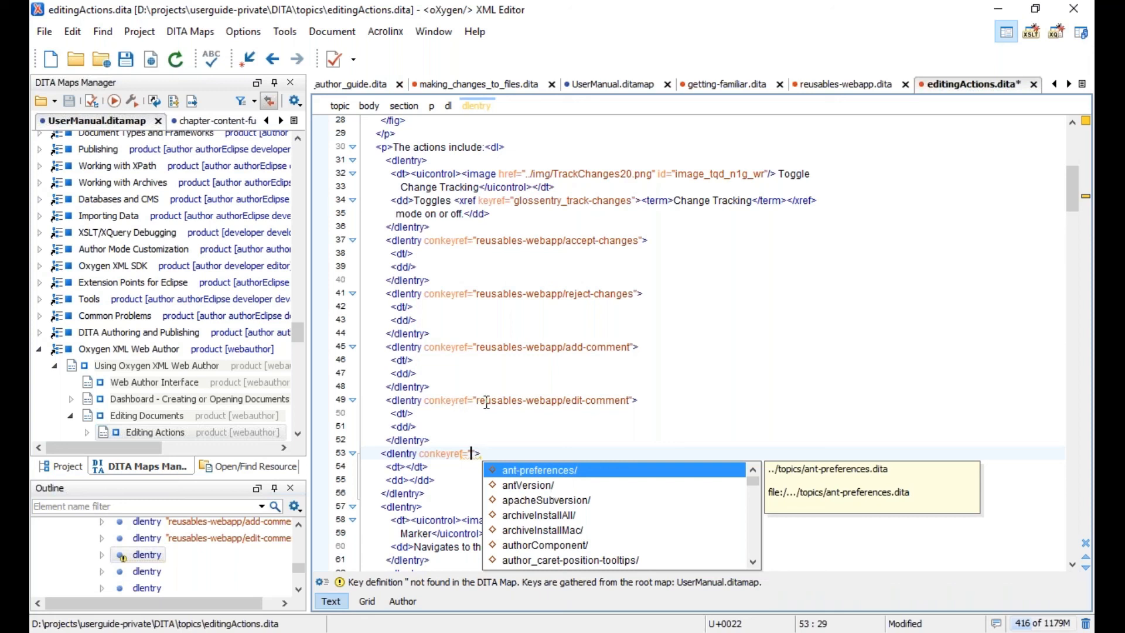
# Set the key part of the new dlentry's conkeyref value to reusables-webapp/.
pyautogui.write('re')
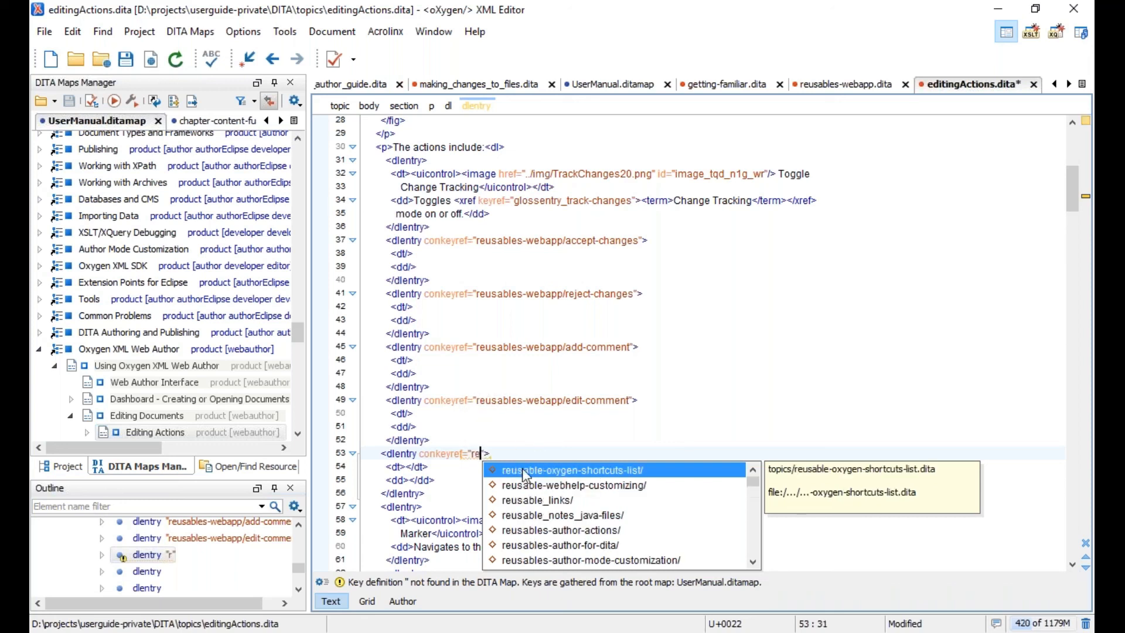
pyautogui.press('Down')
pyautogui.press('Down')
pyautogui.press('Down')
pyautogui.press('Down')
pyautogui.press('Down')
pyautogui.press('Down')
pyautogui.press('Down')
pyautogui.press('Down')
pyautogui.press('Down')
pyautogui.press('Down')
pyautogui.press('Down')
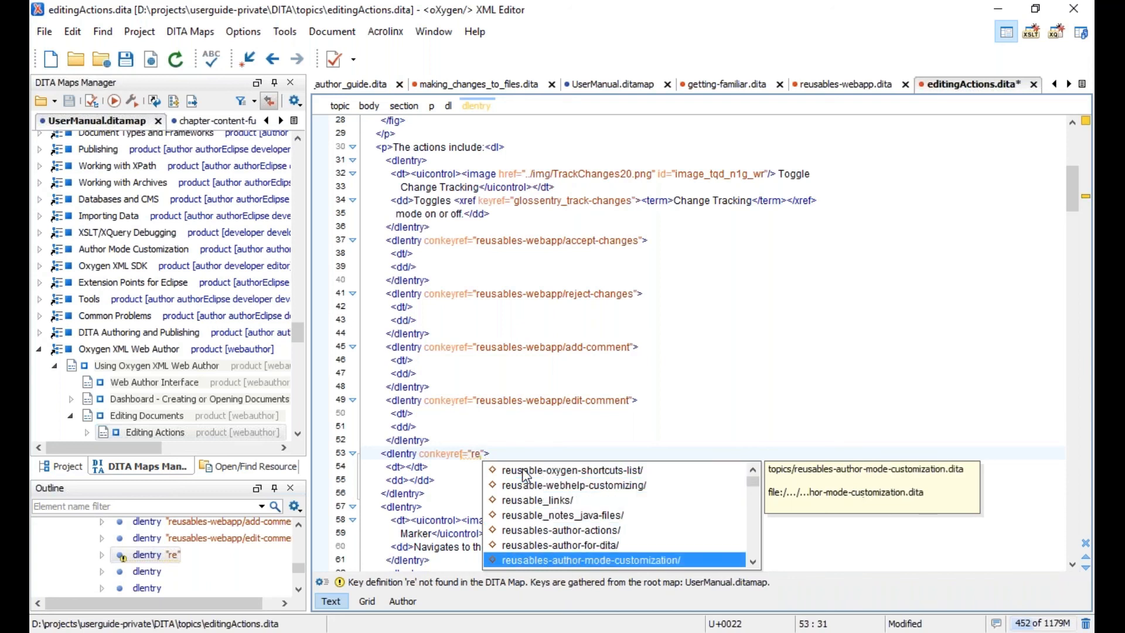
pyautogui.press('Down')
pyautogui.press('Down')
pyautogui.press('Down')
pyautogui.press('Down')
pyautogui.press('Down')
pyautogui.press('Down')
pyautogui.press('Down')
pyautogui.press('Down')
pyautogui.press('Down')
pyautogui.press('Down')
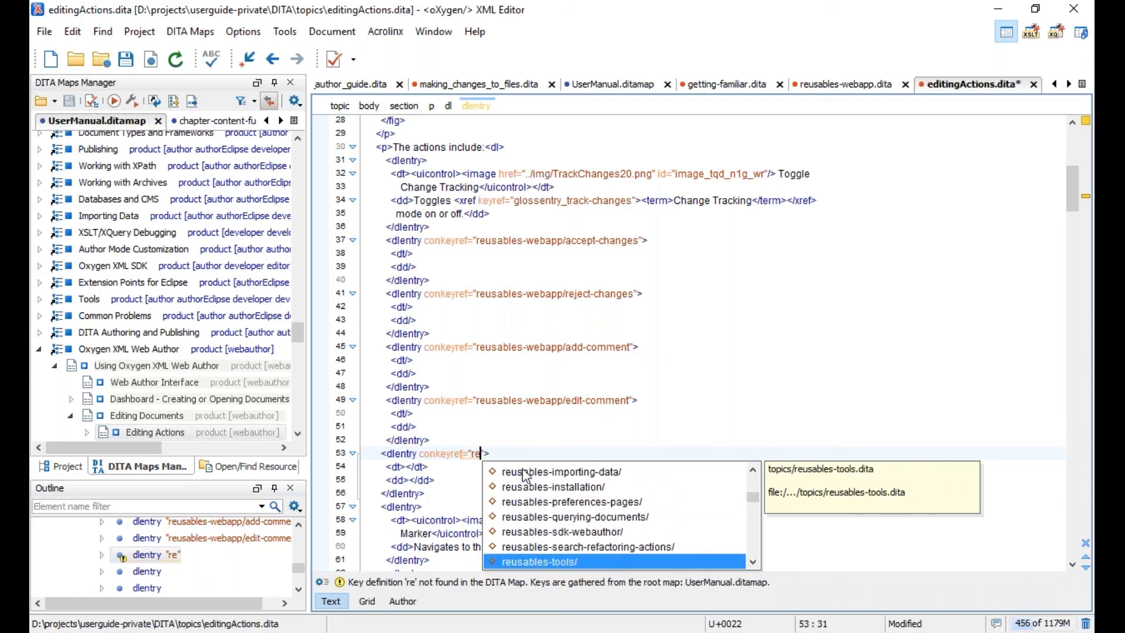
pyautogui.press('Up')
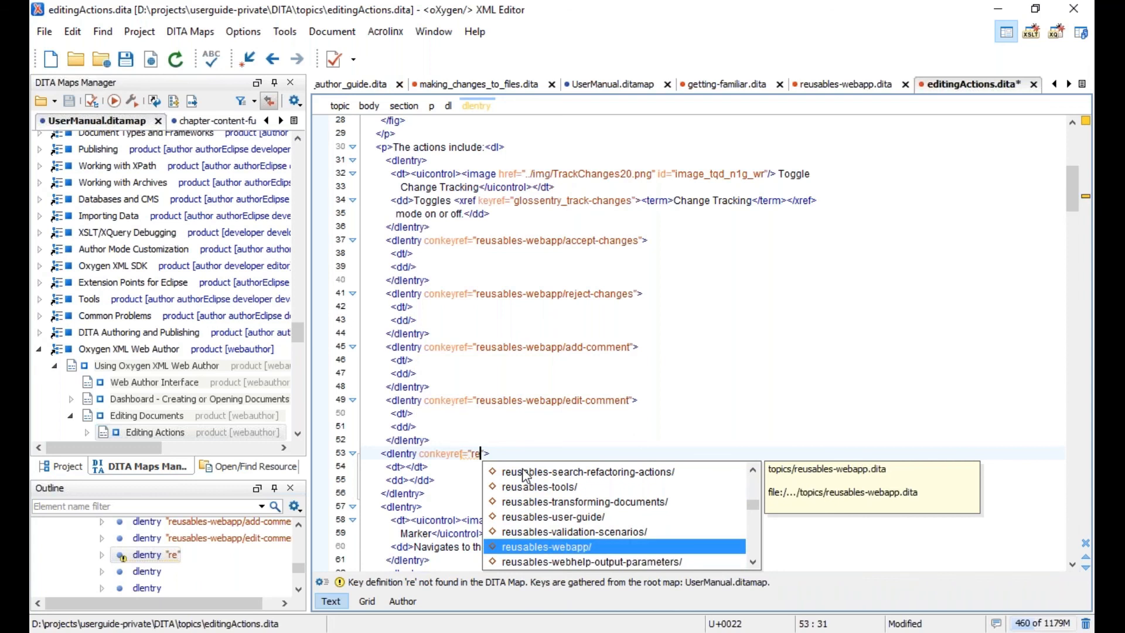
pyautogui.press('Return')
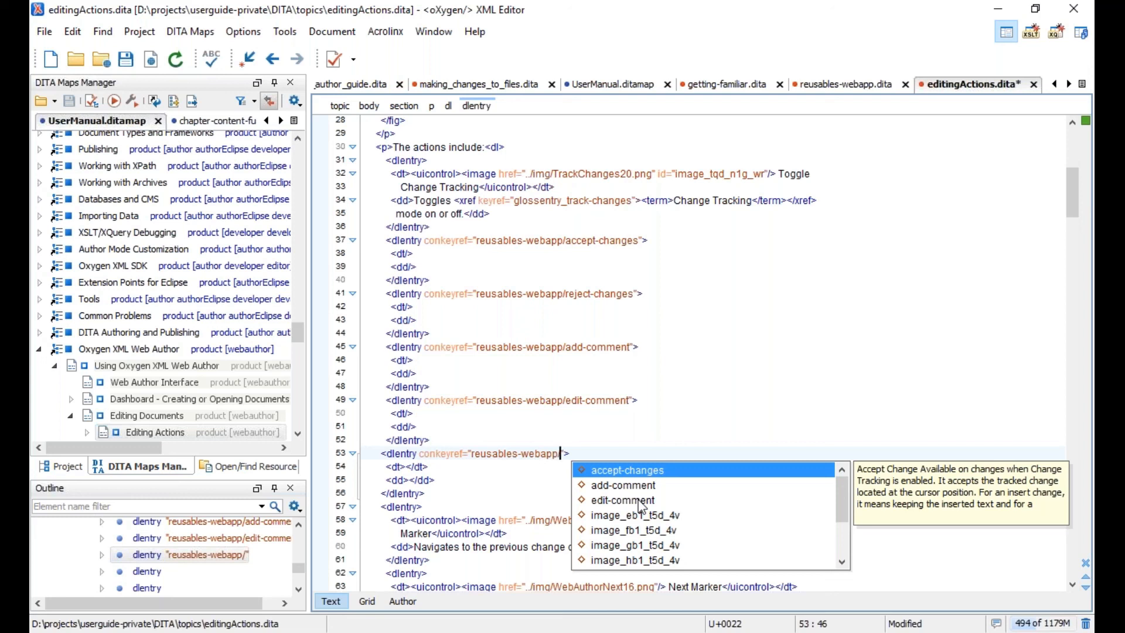
# Complete the conkeyref value with the remove-comment target ID from the content completion proposals.
pyautogui.press('Left')
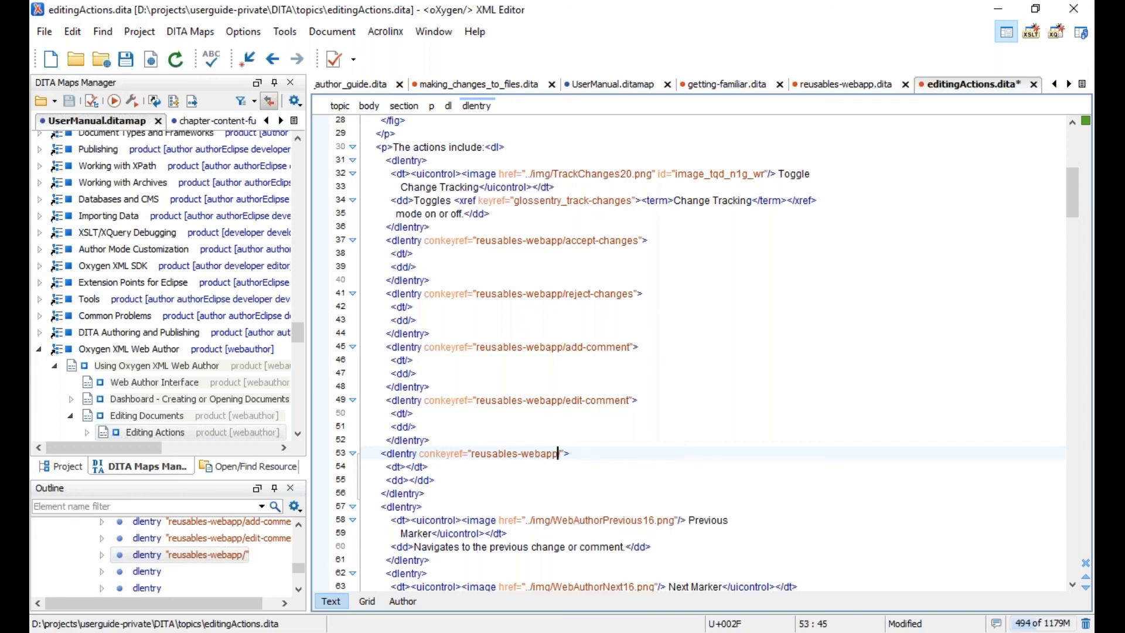
pyautogui.press('Right')
pyautogui.hotkey('ctrl', 'space')
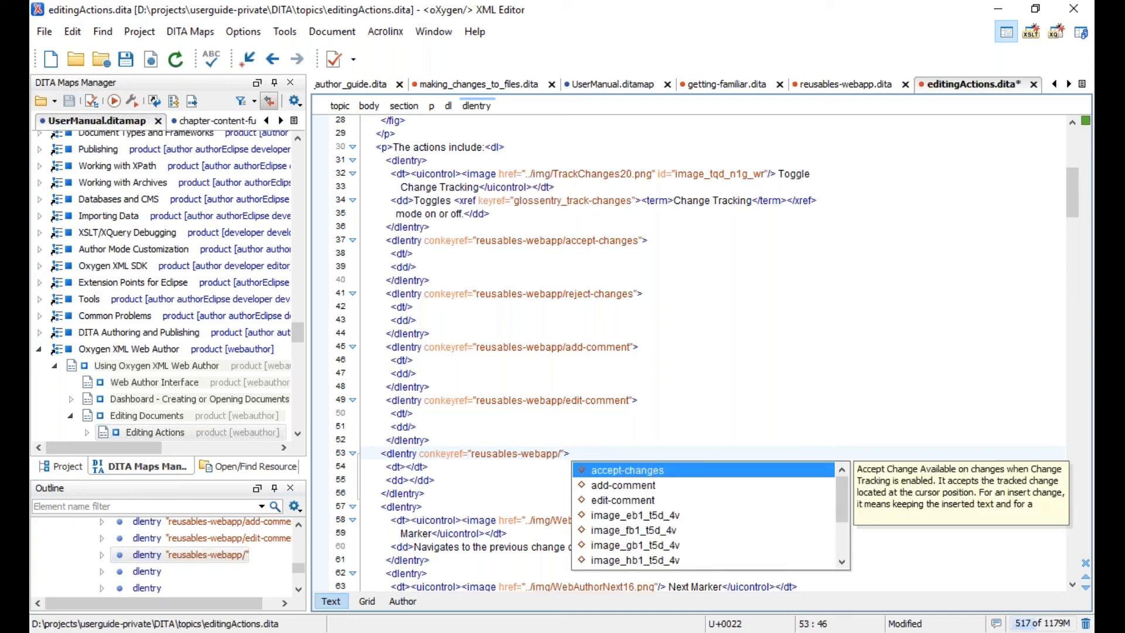
pyautogui.press('Down')
pyautogui.press('Down')
pyautogui.press('Down')
pyautogui.press('Down')
pyautogui.press('Down')
pyautogui.press('Down')
pyautogui.press('Down')
pyautogui.press('Down')
pyautogui.press('Down')
pyautogui.press('Down')
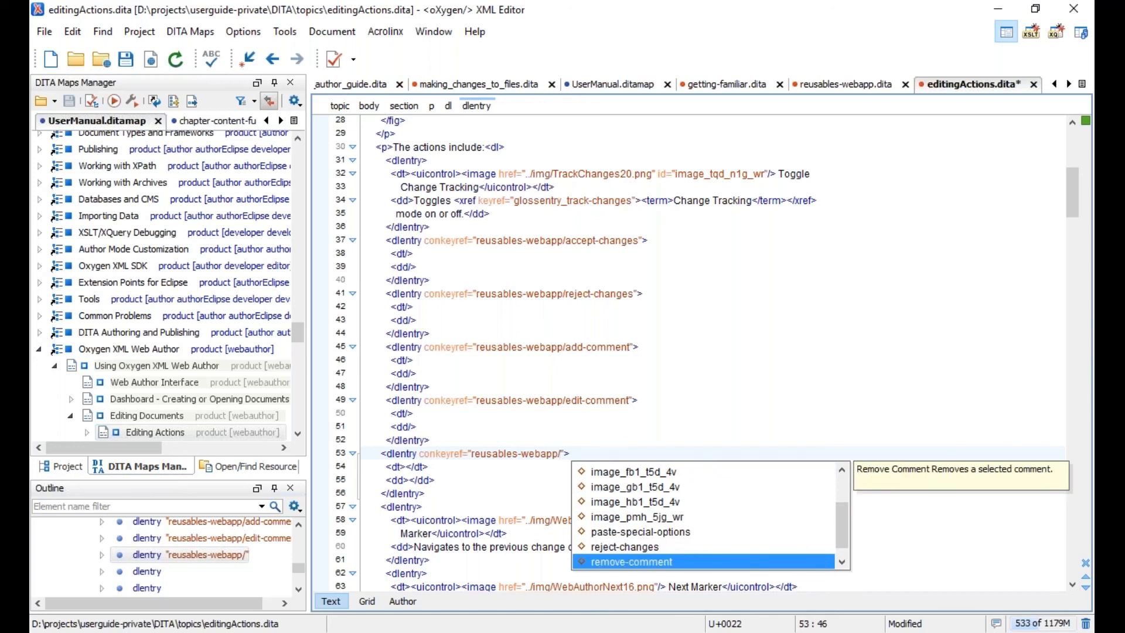
pyautogui.press('Return')
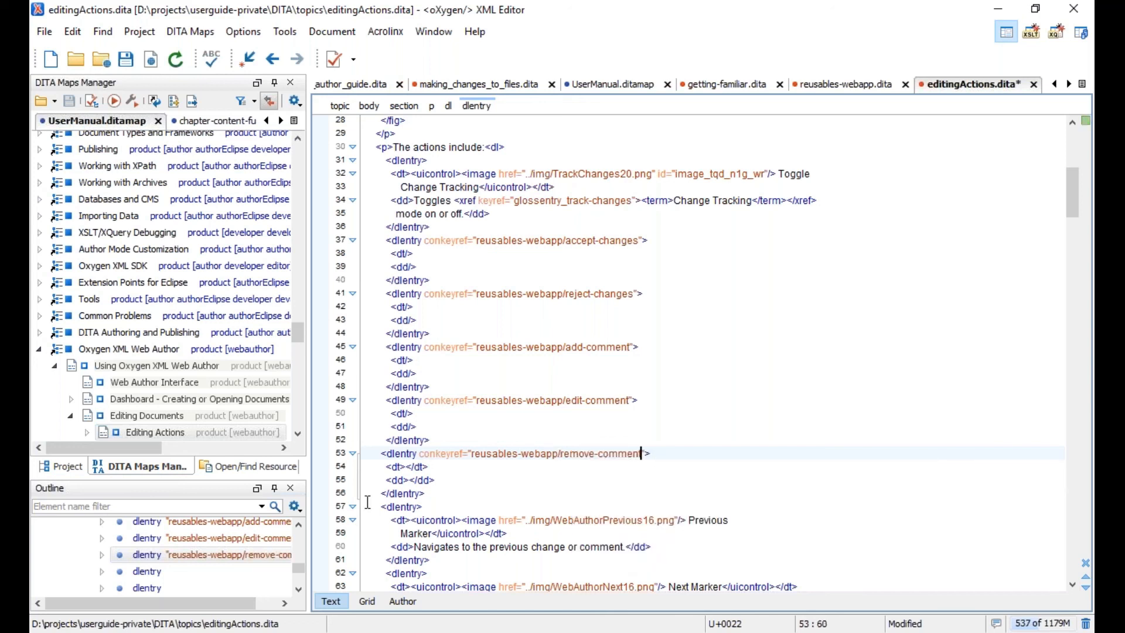
# In Author mode, insert another reused reusables-webapp/remove-comment entry by conkeyref after the Remove Comment entry using Reuse Content.
pyautogui.click(403, 602)
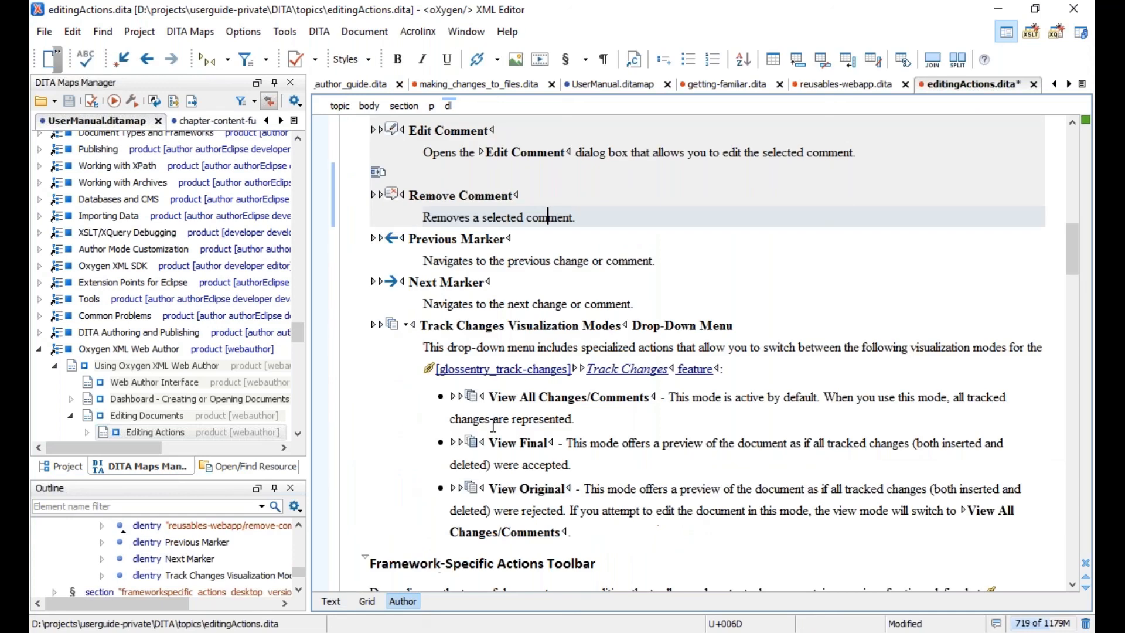
pyautogui.scroll(3, 563, 239)
pyautogui.click(610, 364)
pyautogui.press('Right')
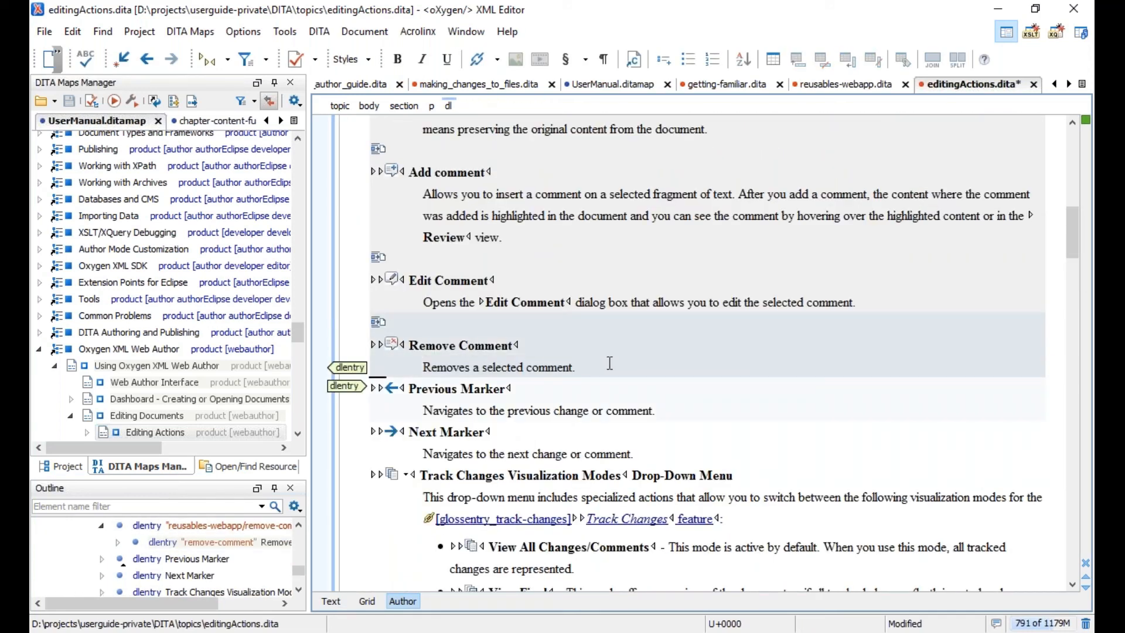
pyautogui.click(633, 60)
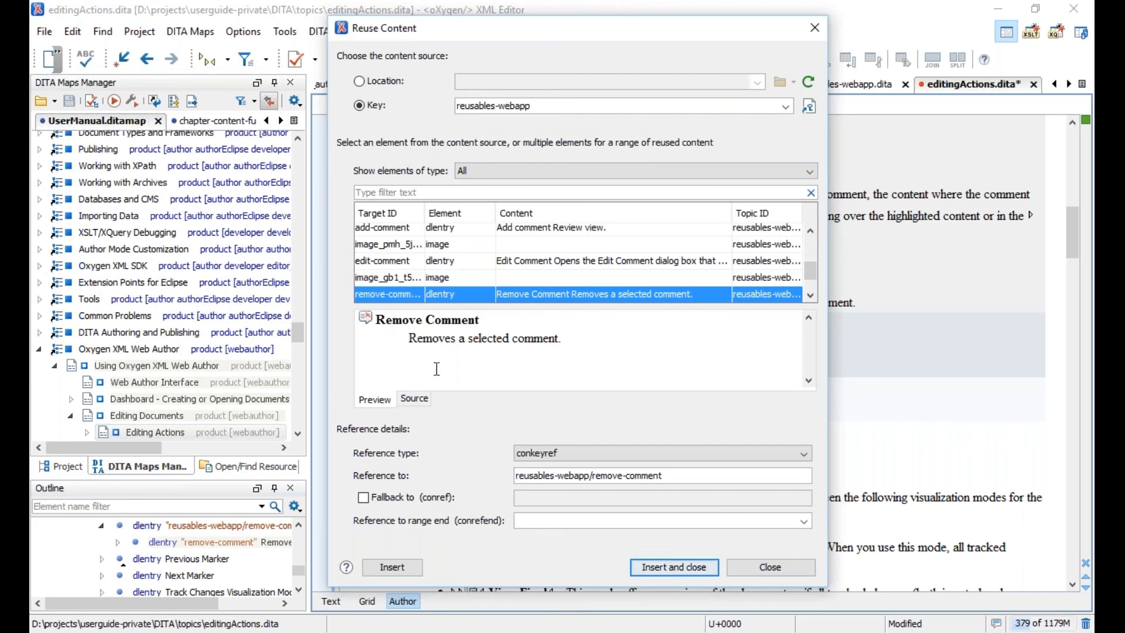
pyautogui.click(674, 567)
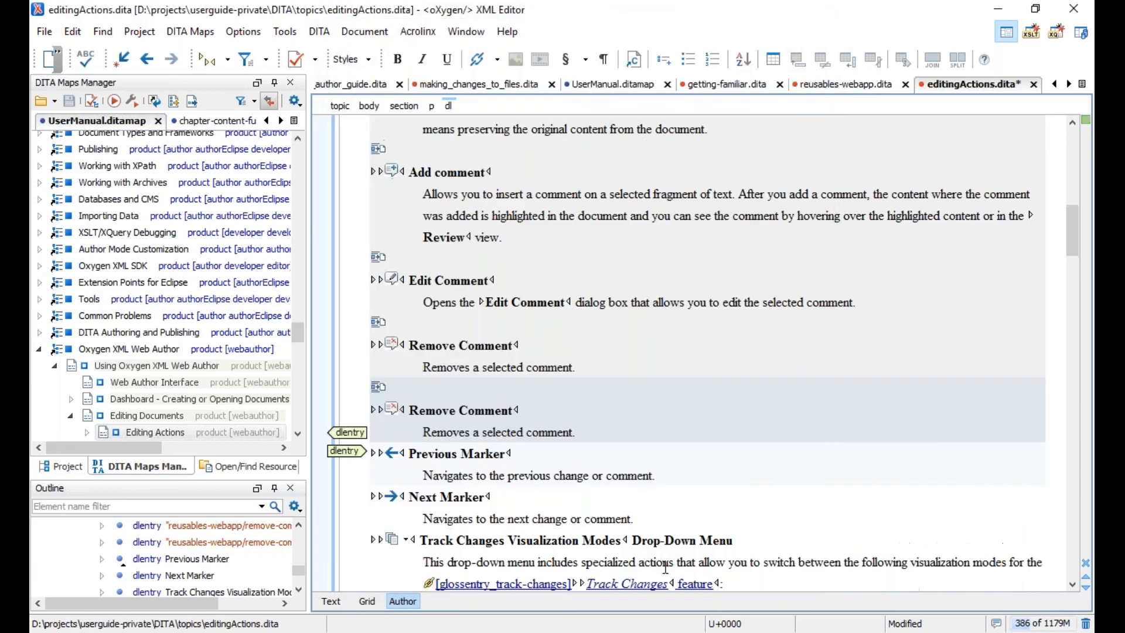
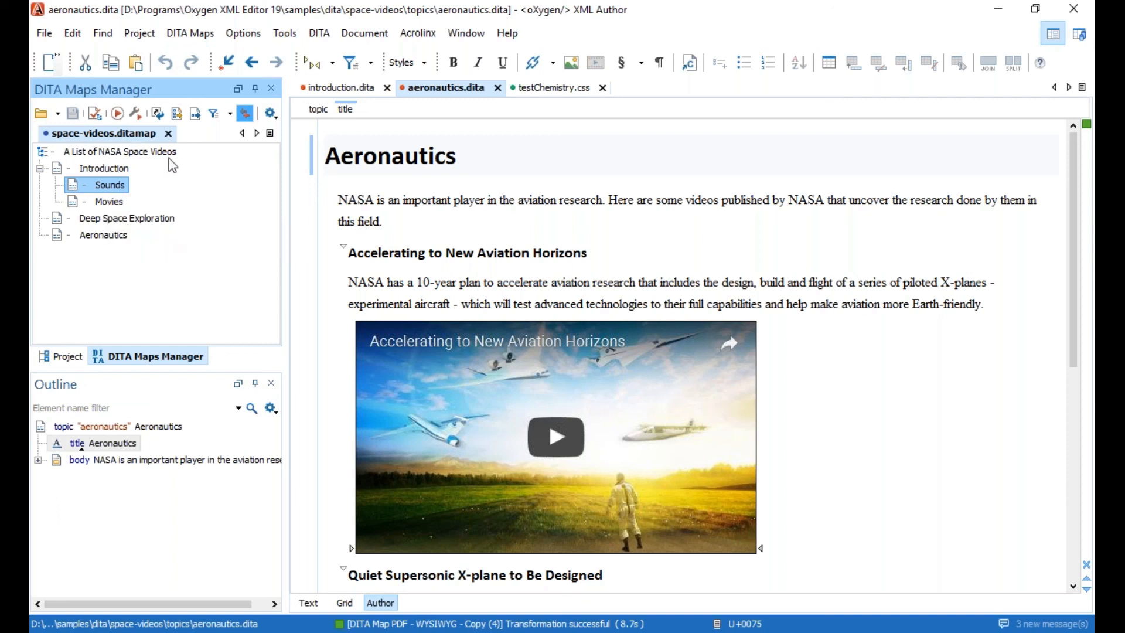
# Open the Introduction, Deep Space Exploration and Aeronautics topics from the space-videos.ditamap.
pyautogui.doubleClick(98, 169)
pyautogui.click(99, 220)
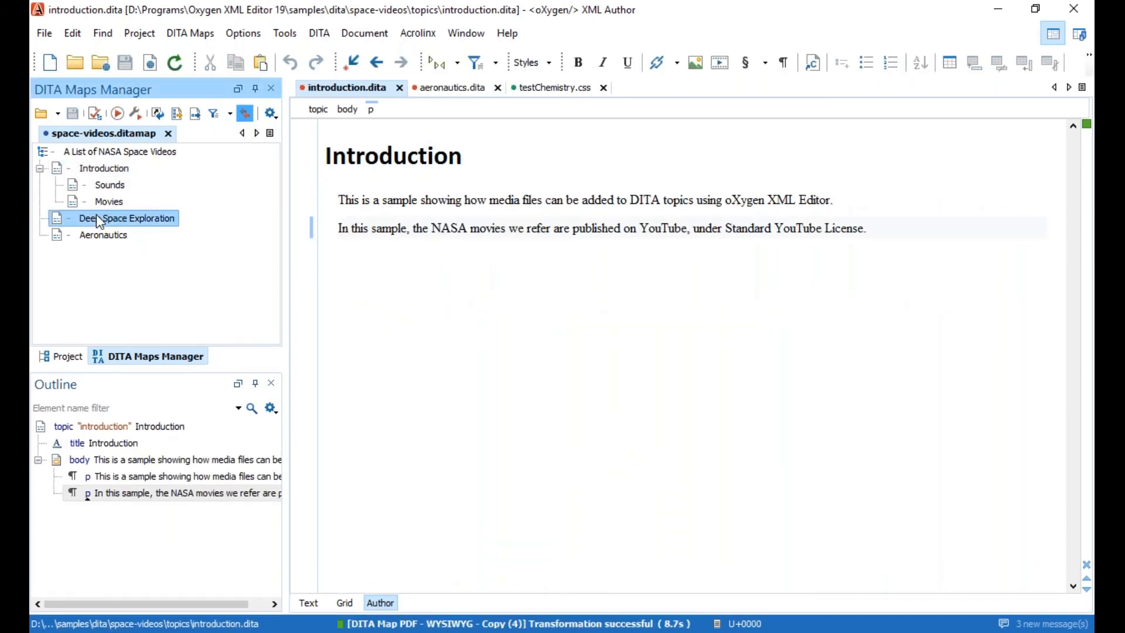
pyautogui.doubleClick(98, 219)
pyautogui.doubleClick(104, 234)
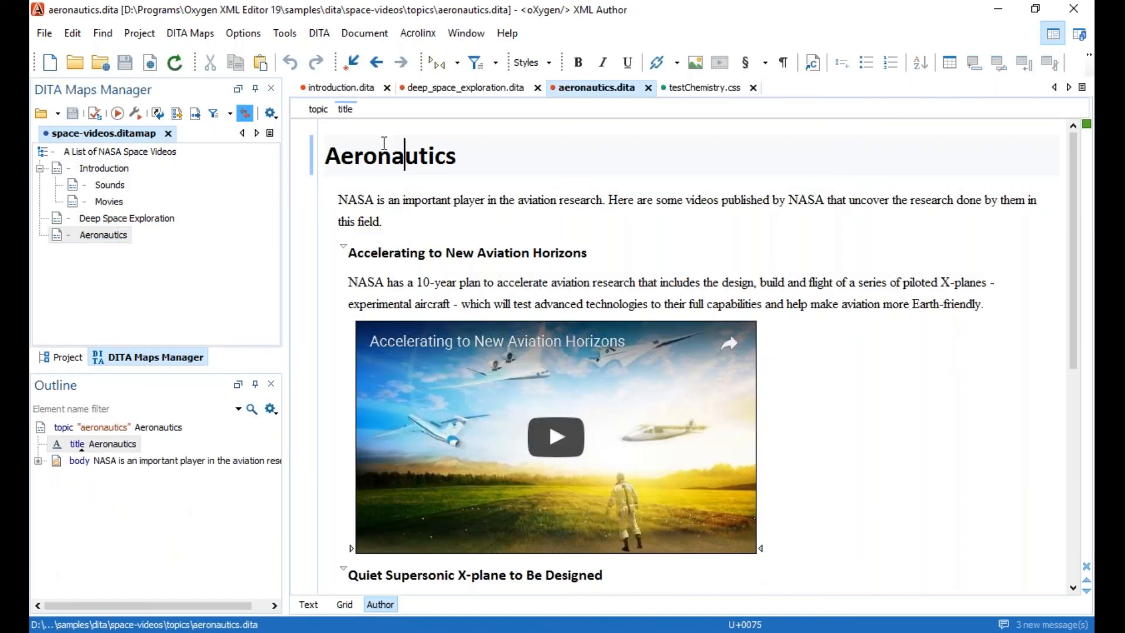
# Inspect the CSS styles applied to the Aeronautics topic title and switch to the testChemistry.css stylesheet.
pyautogui.keyDown('shift'); pyautogui.click(458, 156); pyautogui.keyUp('shift')
pyautogui.moveTo(394, 159); pyautogui.dragTo(337, 158)
pyautogui.click(460, 157)
pyautogui.rightClick(383, 159)
pyautogui.click(379, 155)
pyautogui.rightClick(378, 155)
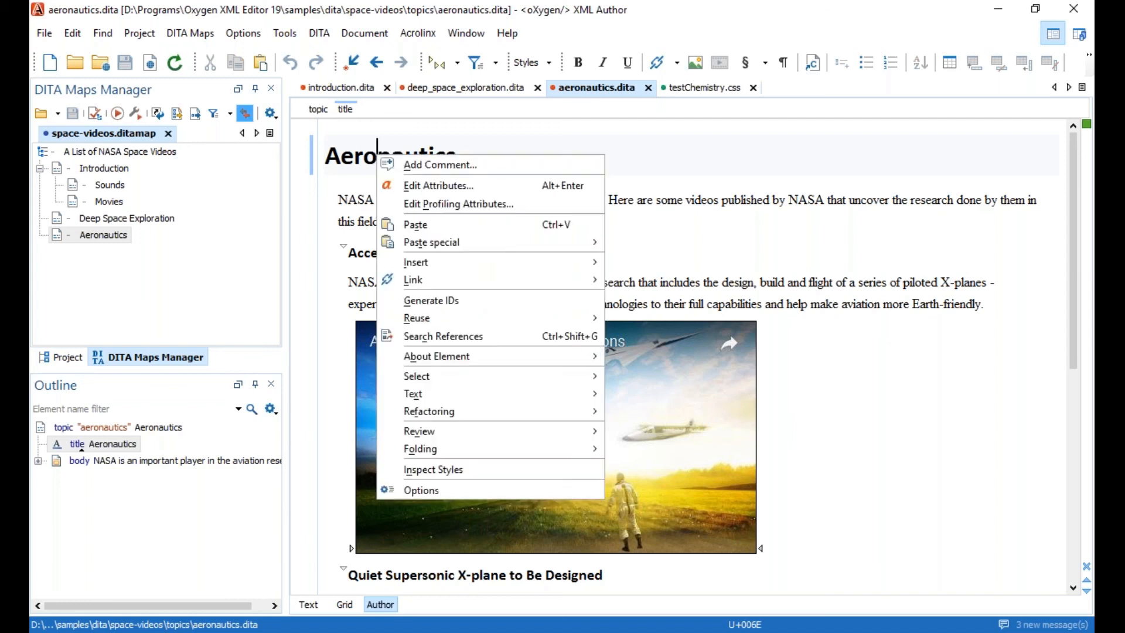
pyautogui.moveTo(483, 413)
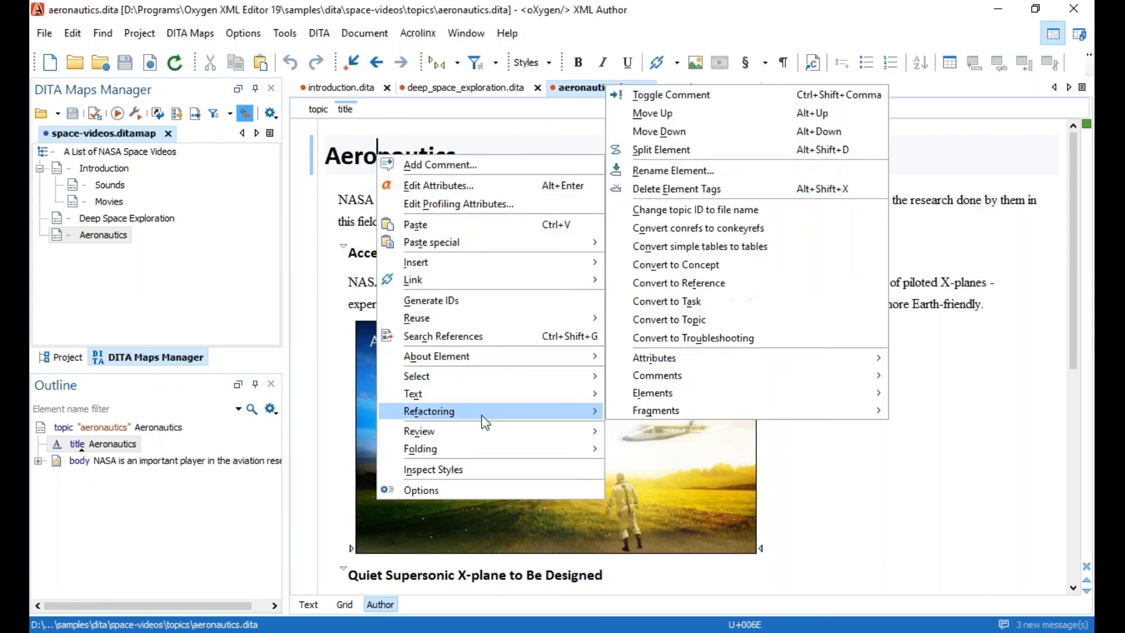
pyautogui.click(456, 472)
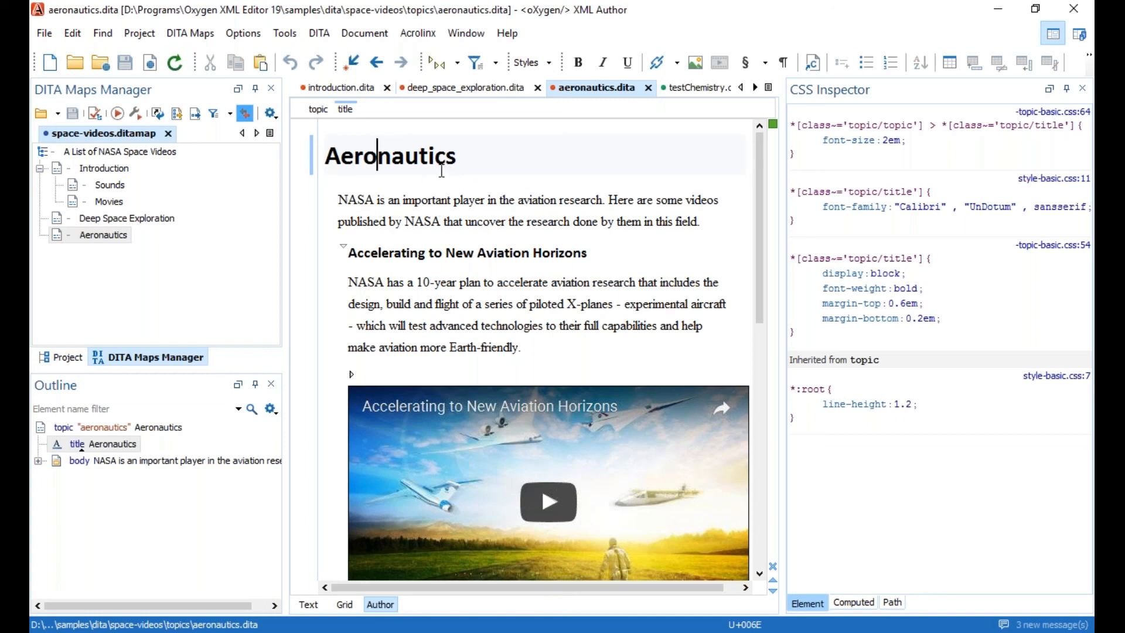
pyautogui.click(693, 88)
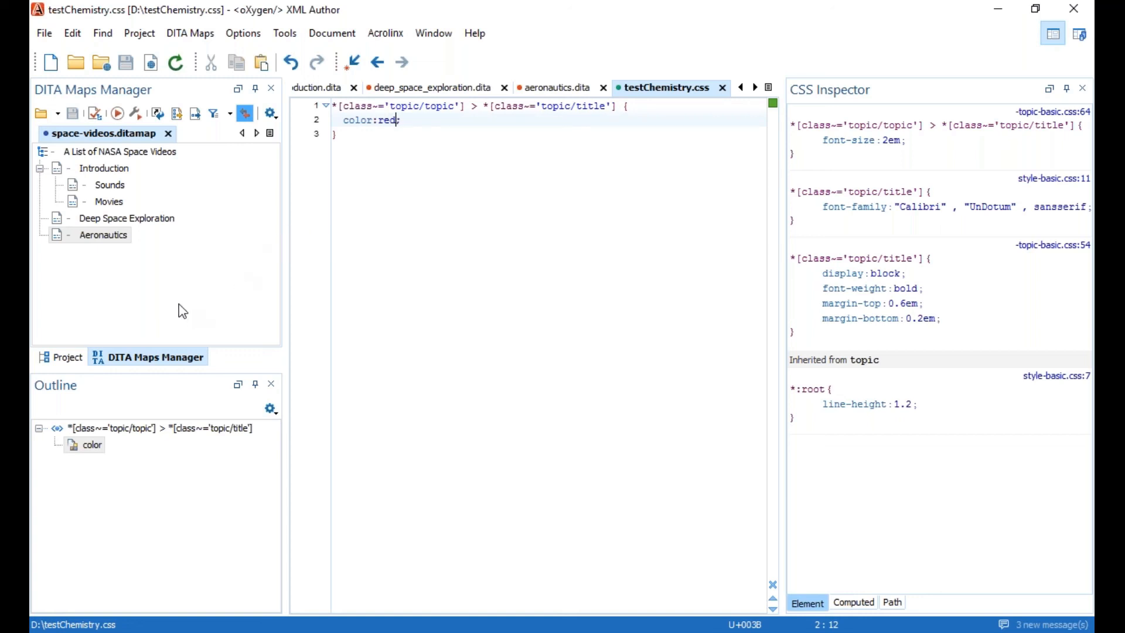
# Associate the DITA Map PDF - WYSIWYG transformation scenario with space-videos.ditamap and open a duplicate of it for editing.
pyautogui.click(136, 114)
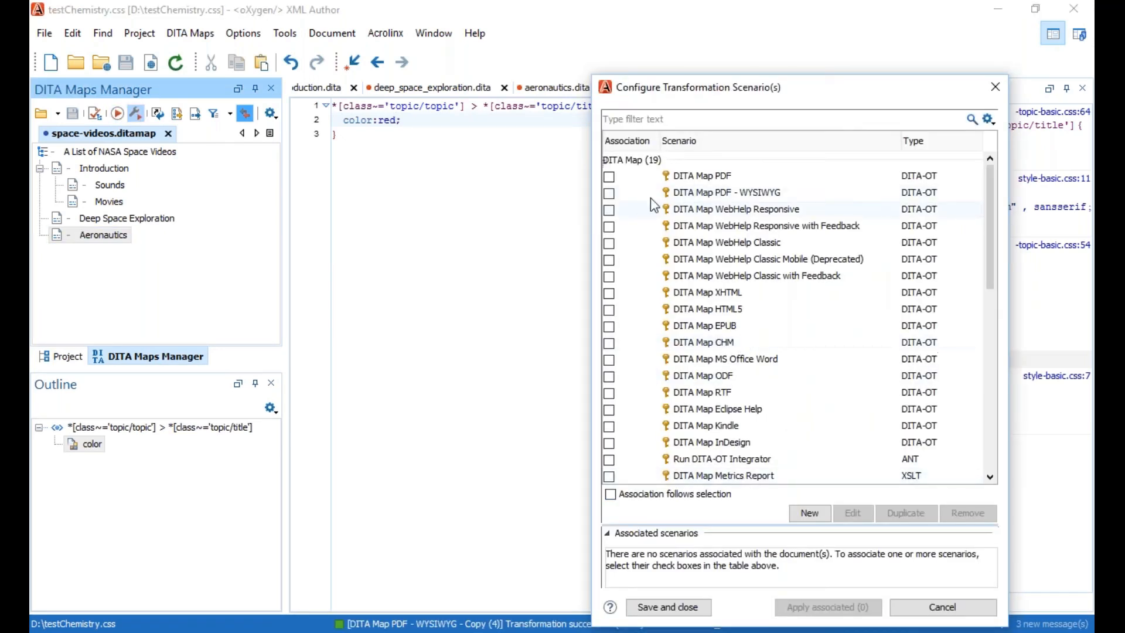
pyautogui.click(609, 191)
pyautogui.click(609, 192)
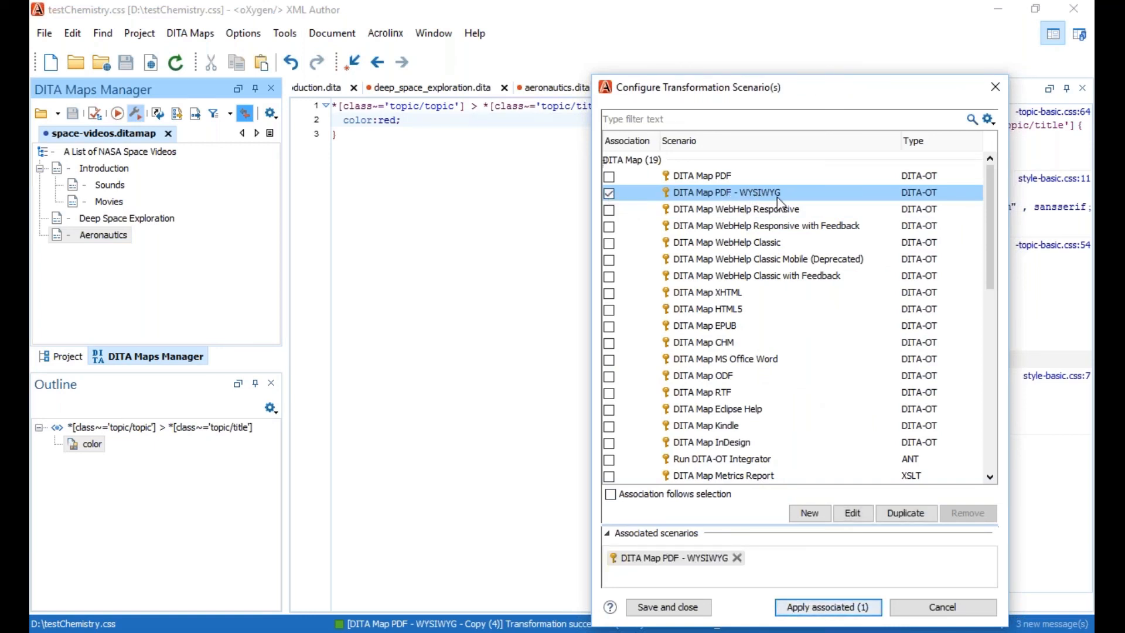
pyautogui.click(859, 515)
pyautogui.click(764, 384)
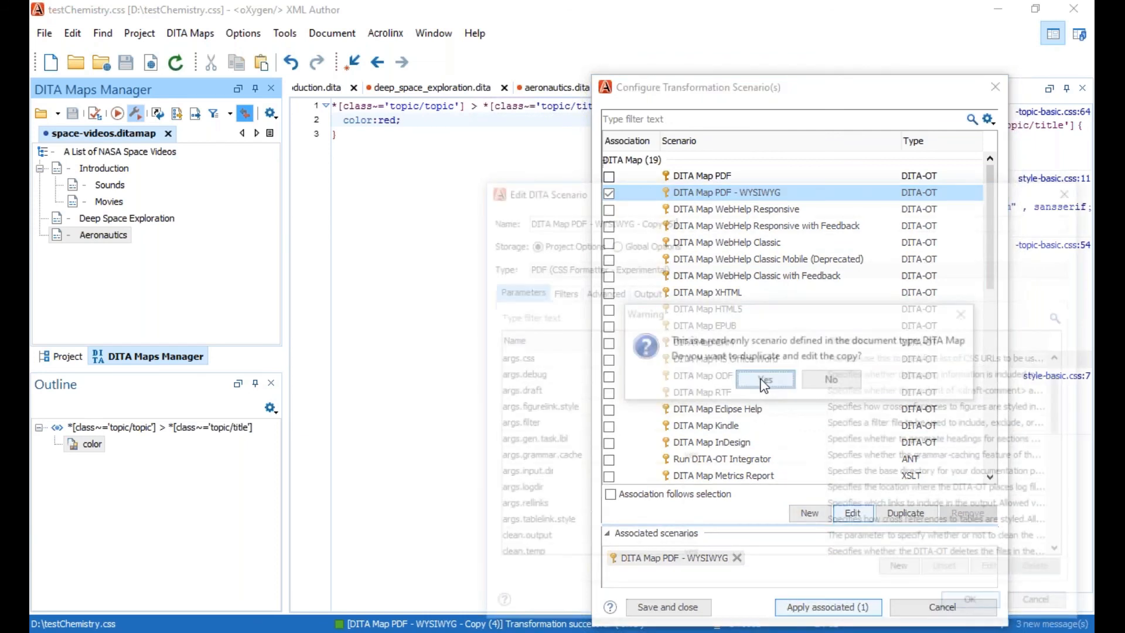
pyautogui.moveTo(770, 198); pyautogui.dragTo(521, 120)
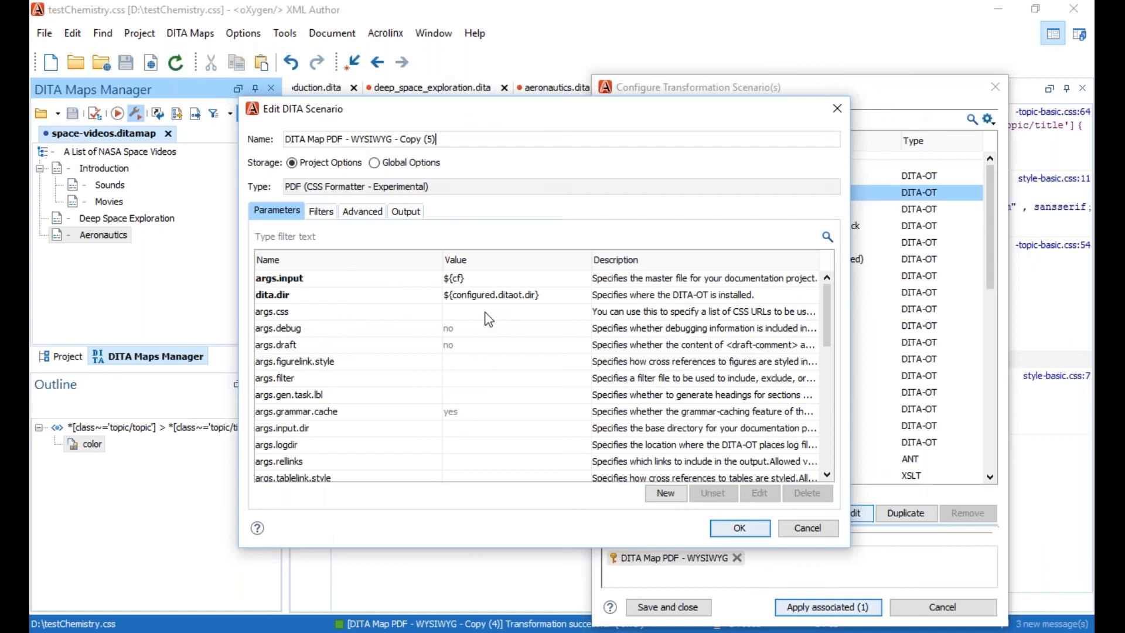
# Set the scenario's args.css parameter to D:\testChemistry.css.
pyautogui.doubleClick(489, 313)
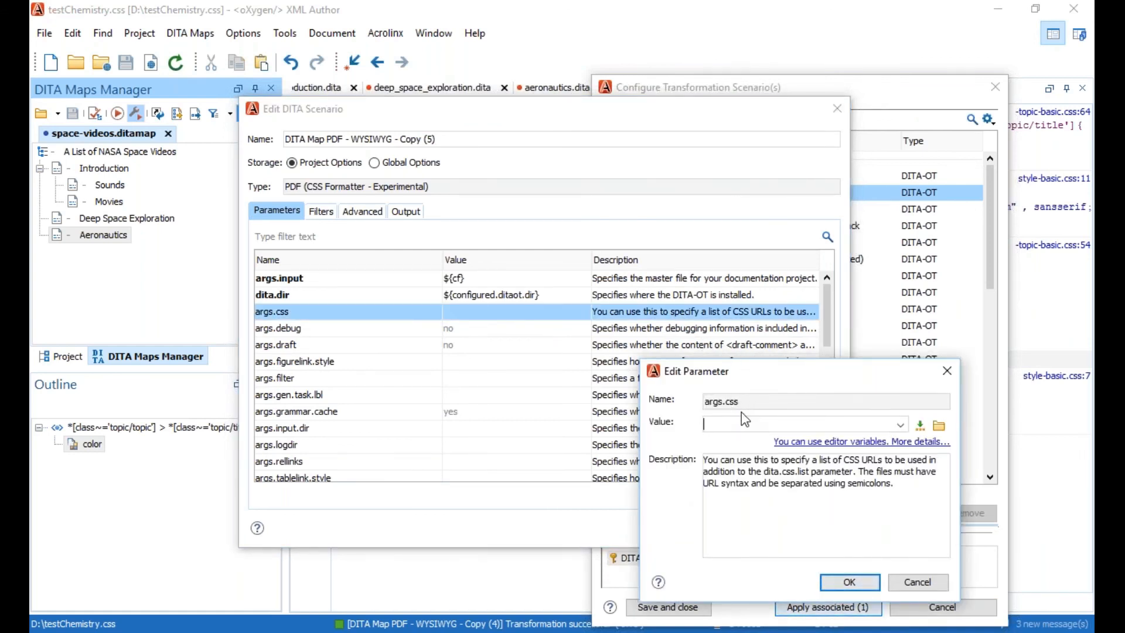
pyautogui.click(900, 424)
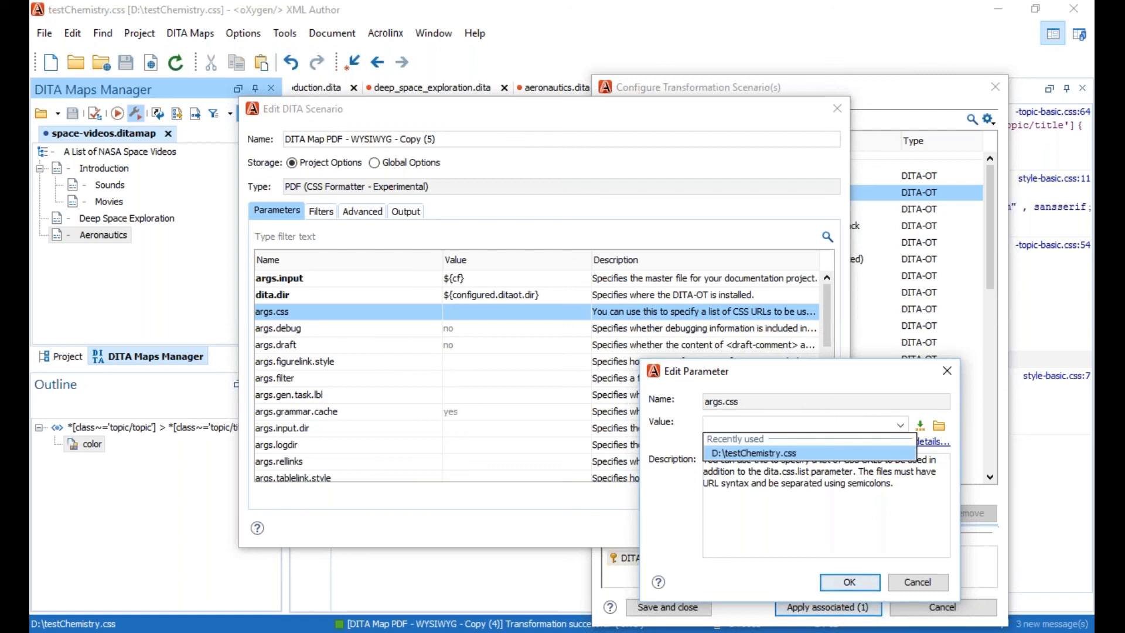
pyautogui.click(804, 454)
pyautogui.click(855, 582)
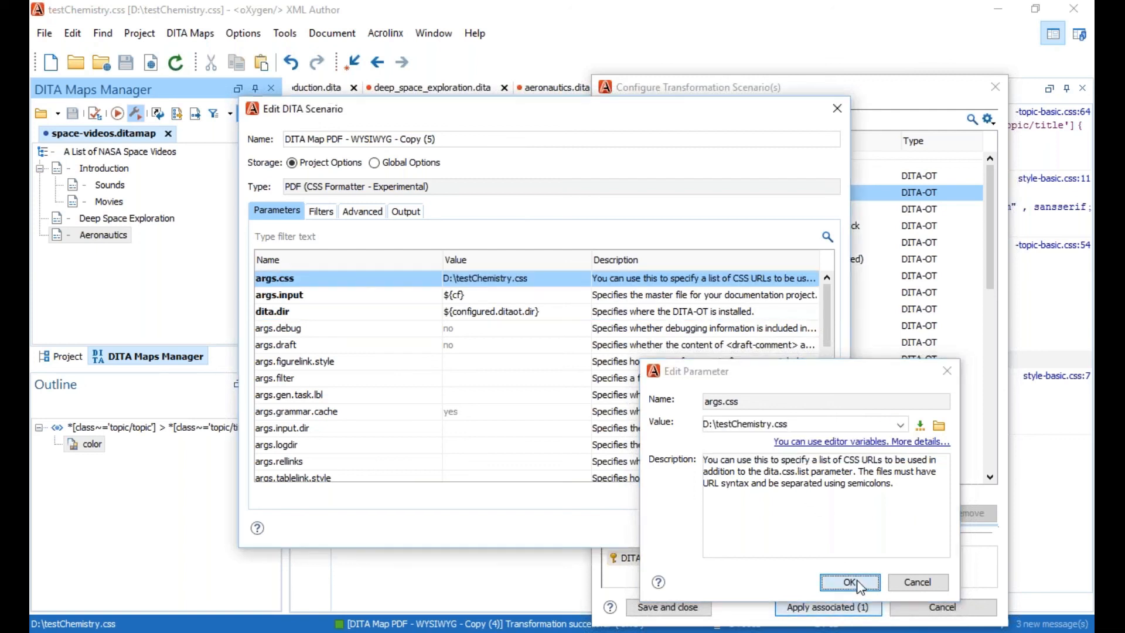
# Set the scenario's css.processor.type parameter to chemistry.
pyautogui.scroll(-3, 431, 307)
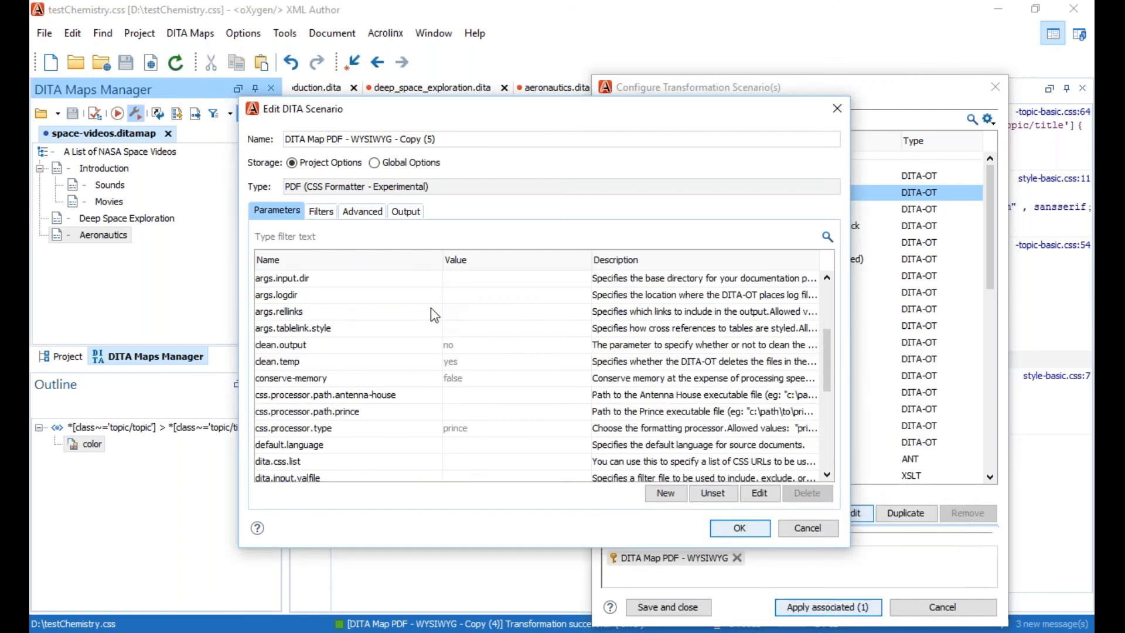
pyautogui.scroll(-1, 431, 309)
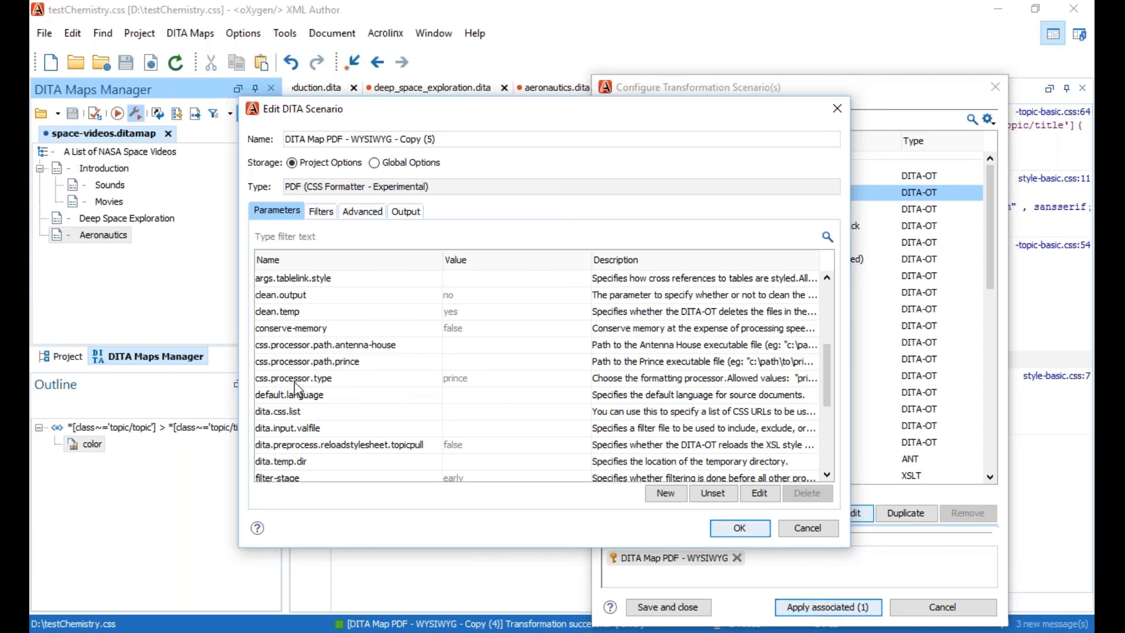
pyautogui.doubleClick(502, 382)
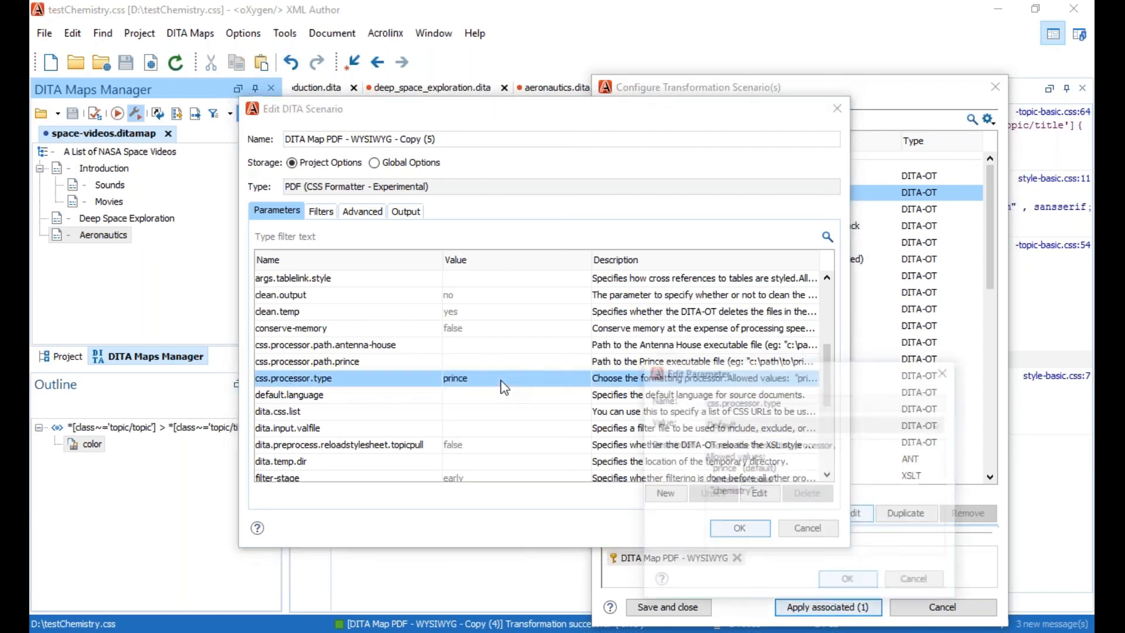
pyautogui.click(840, 424)
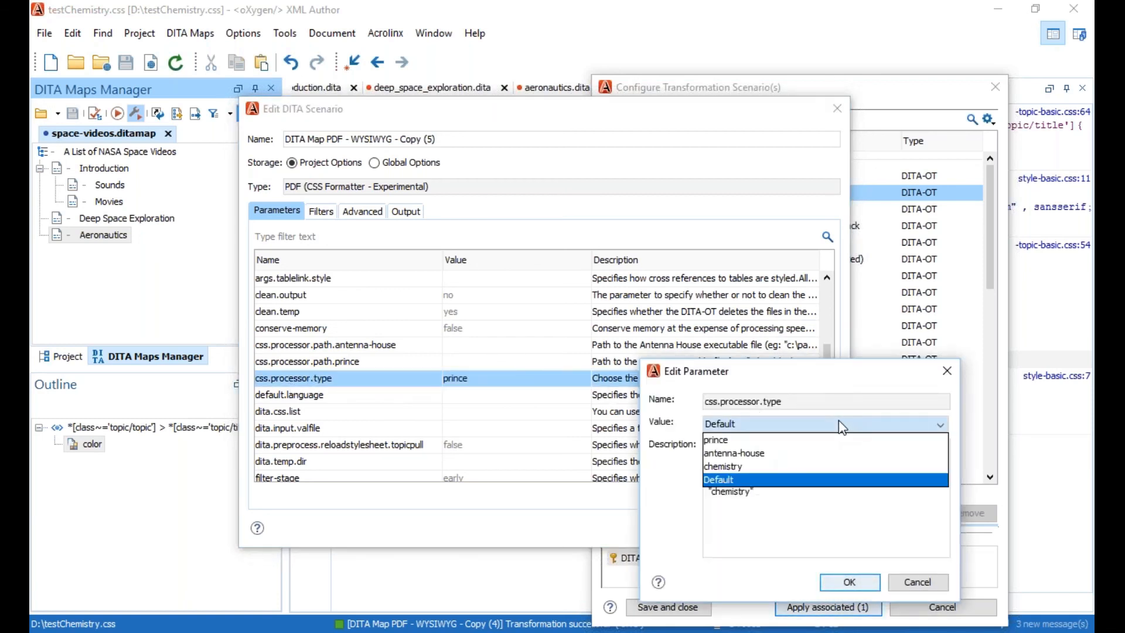
pyautogui.click(738, 466)
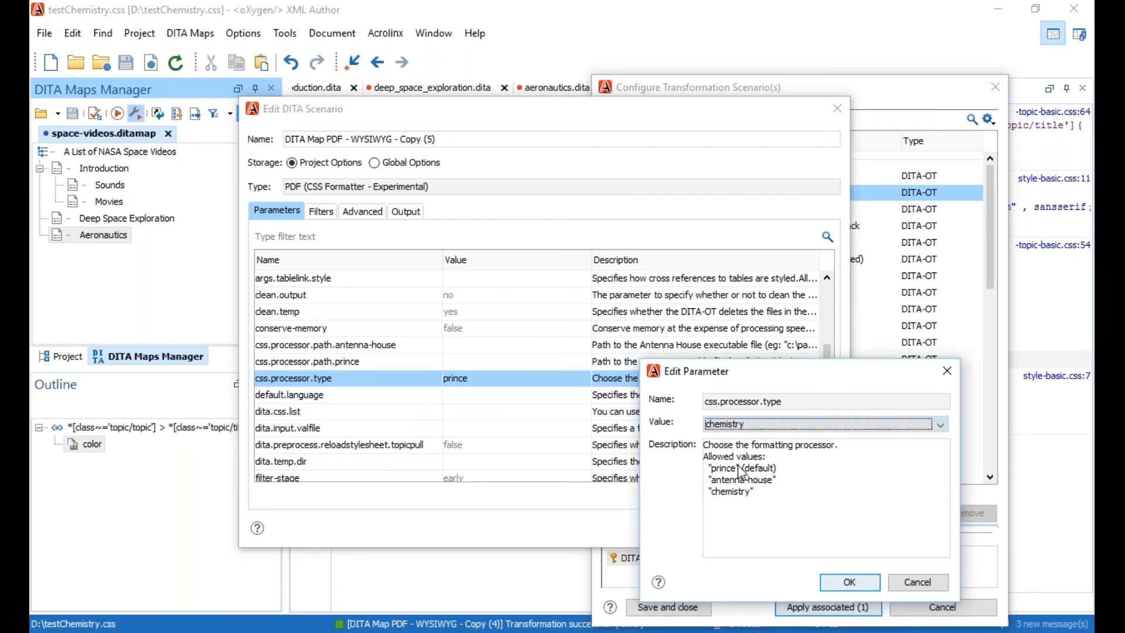
pyautogui.click(850, 583)
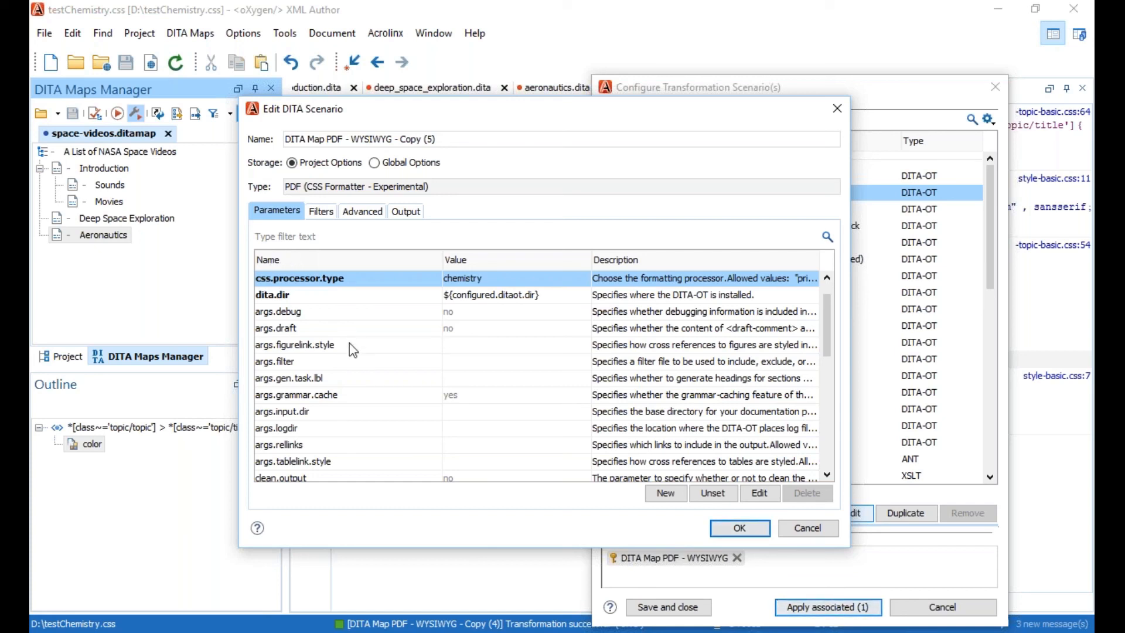
# Save the duplicated scenario and apply it to the map, declining to reload the userguide.xpr project file.
pyautogui.click(729, 532)
pyautogui.click(816, 605)
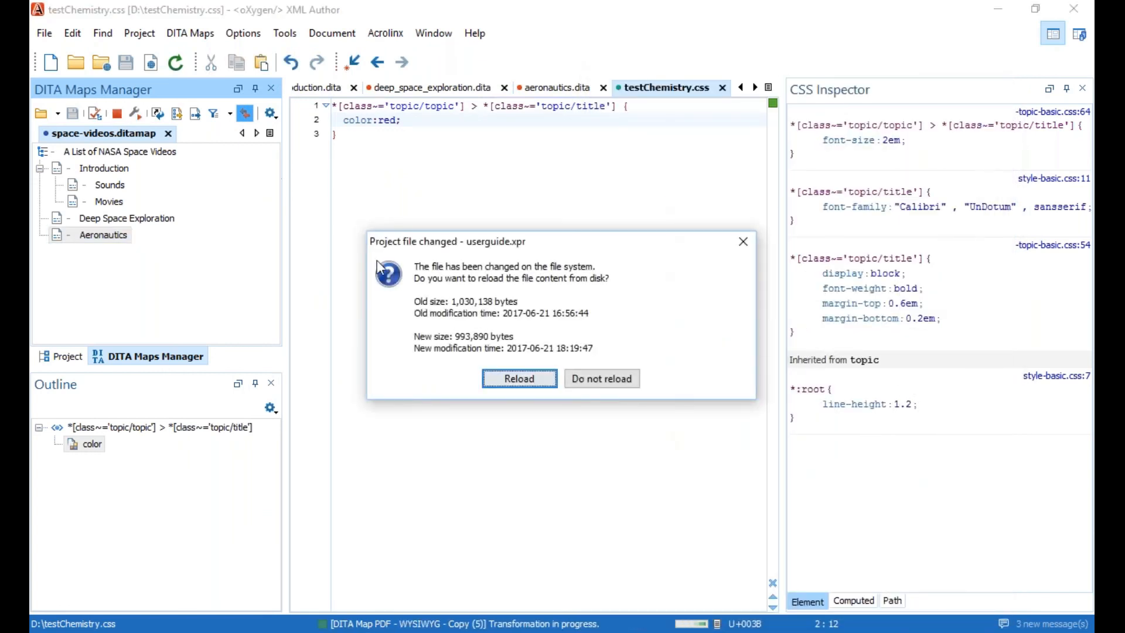
pyautogui.click(602, 378)
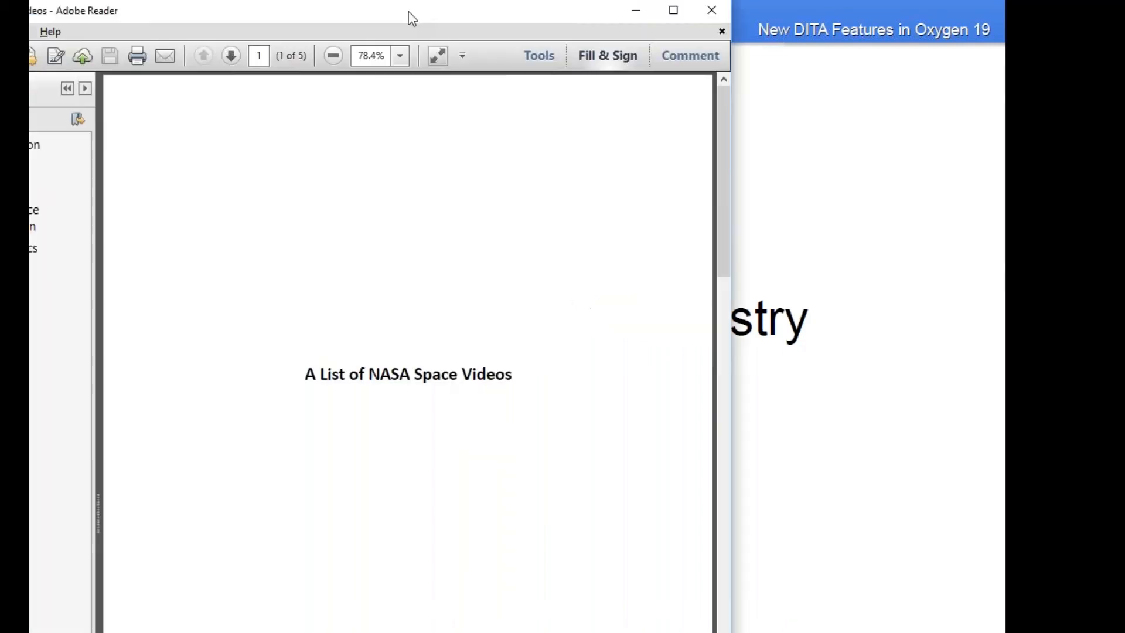
# Examine the chapter and topic titles in the generated PDF, and return to testChemistry.css in Oxygen.
pyautogui.scroll(-20, 804, 335)
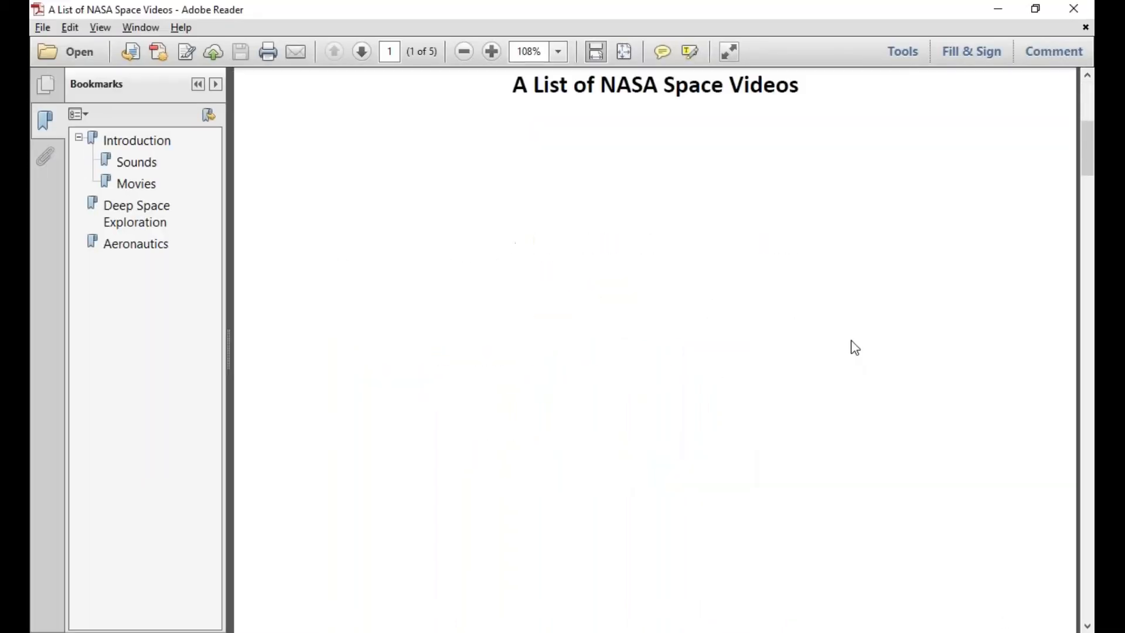
pyautogui.scroll(-4, 837, 326)
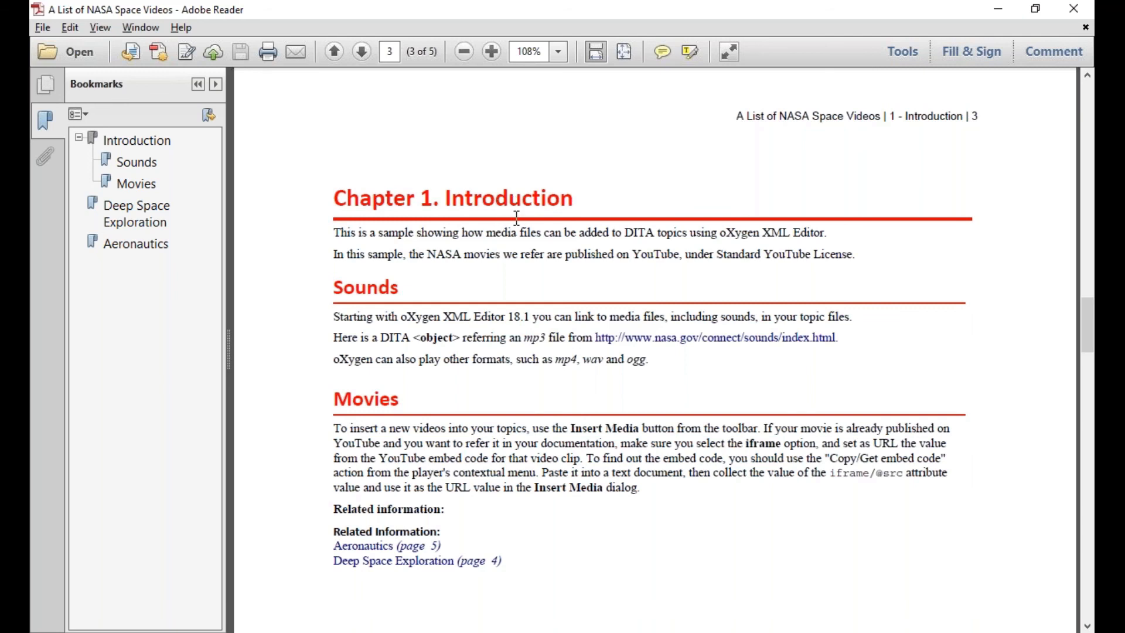
pyautogui.hotkey('alt', 'Tab')
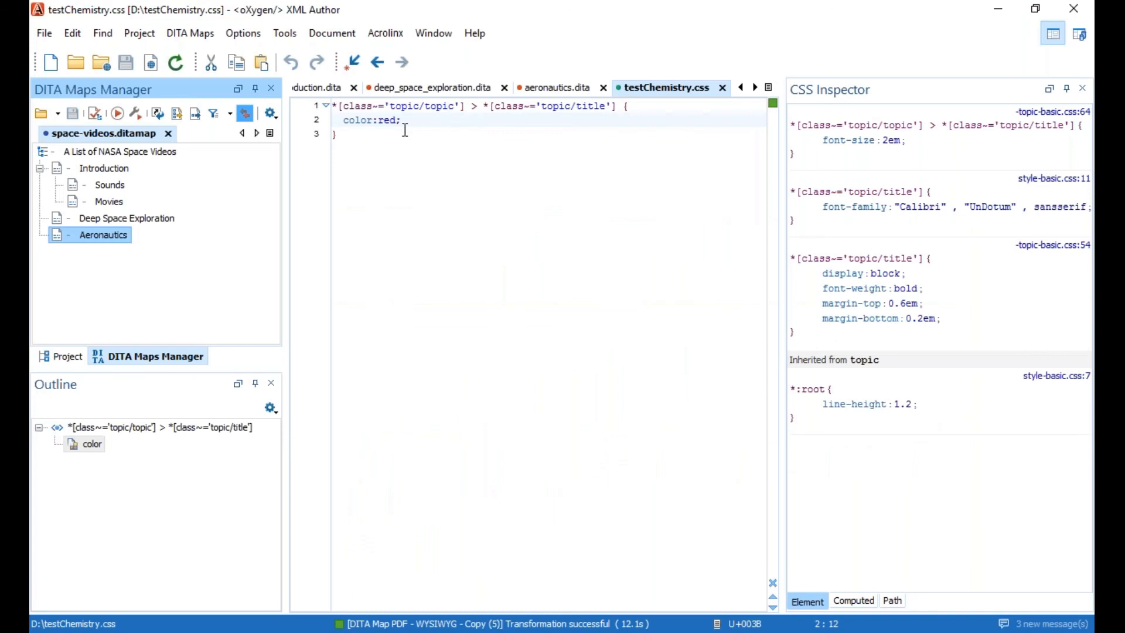
# Change the topic title color in testChemistry.css to blue.
pyautogui.press('BackSpace')
pyautogui.press('BackSpace')
pyautogui.press('BackSpace')
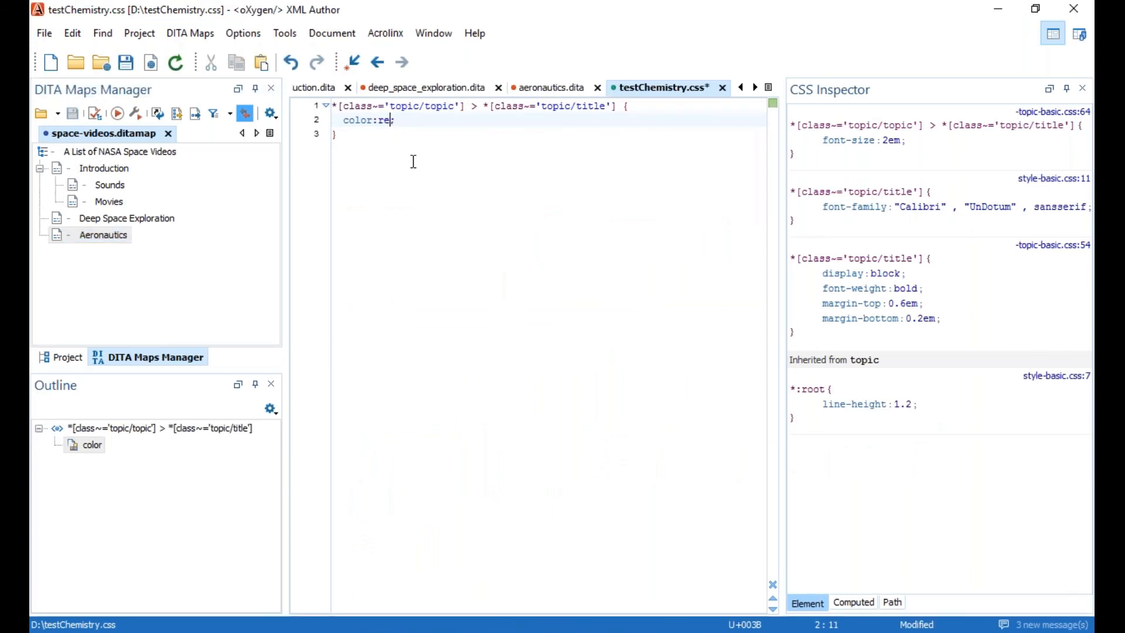
pyautogui.write('blue')
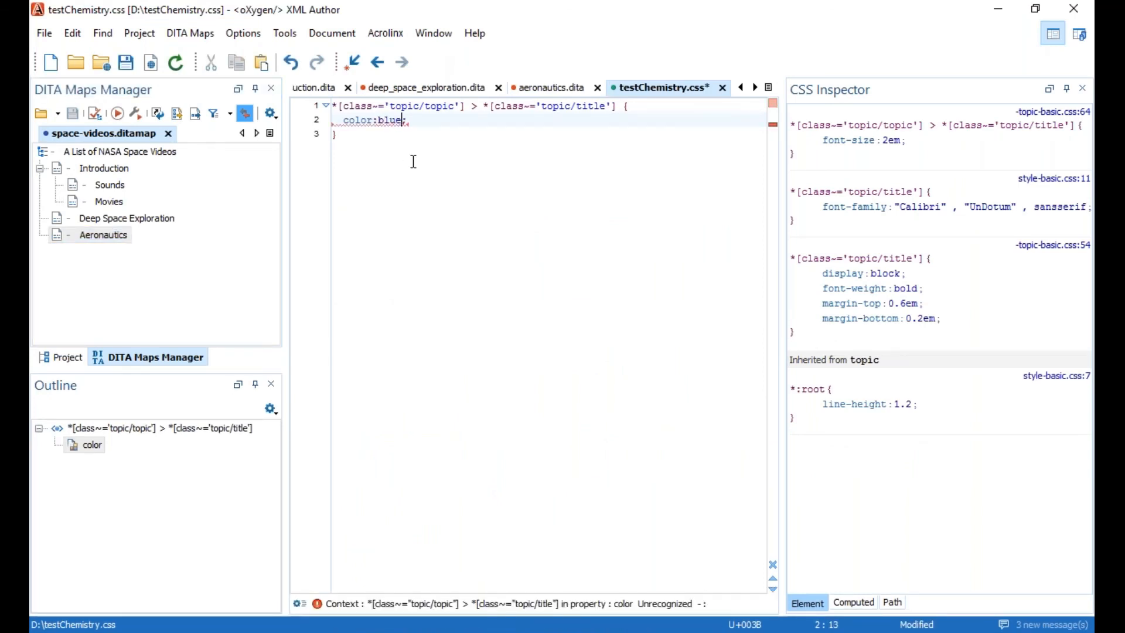
# With the previously generated NASA Space Videos PDF closed, save testChemistry.css and rerun the map's PDF transformation.
pyautogui.moveTo(205, 632)
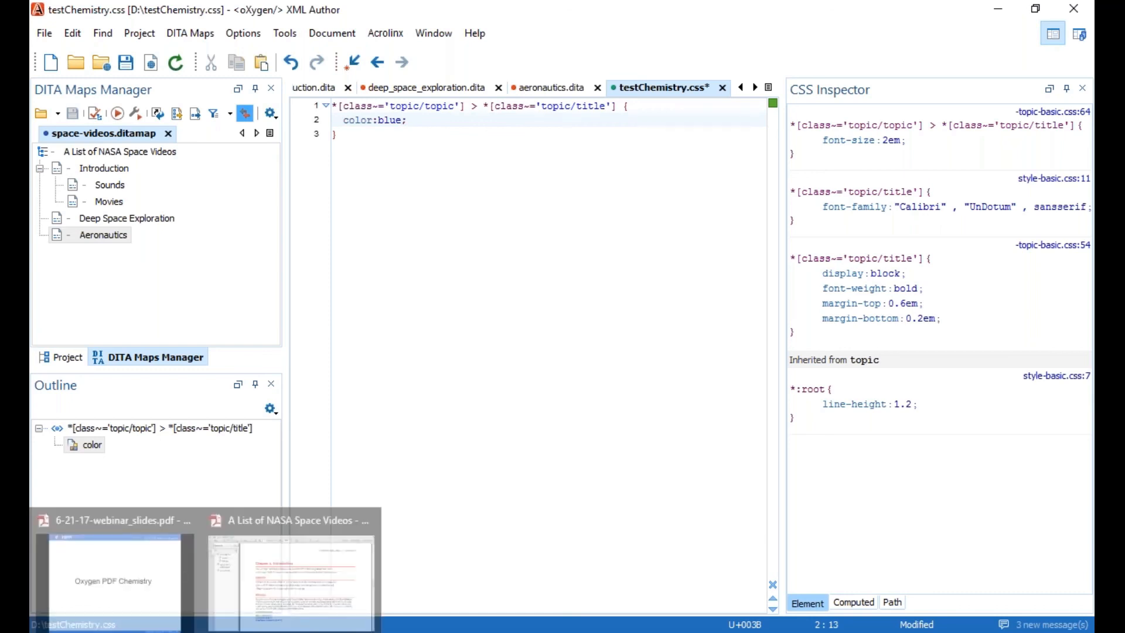
pyautogui.click(371, 514)
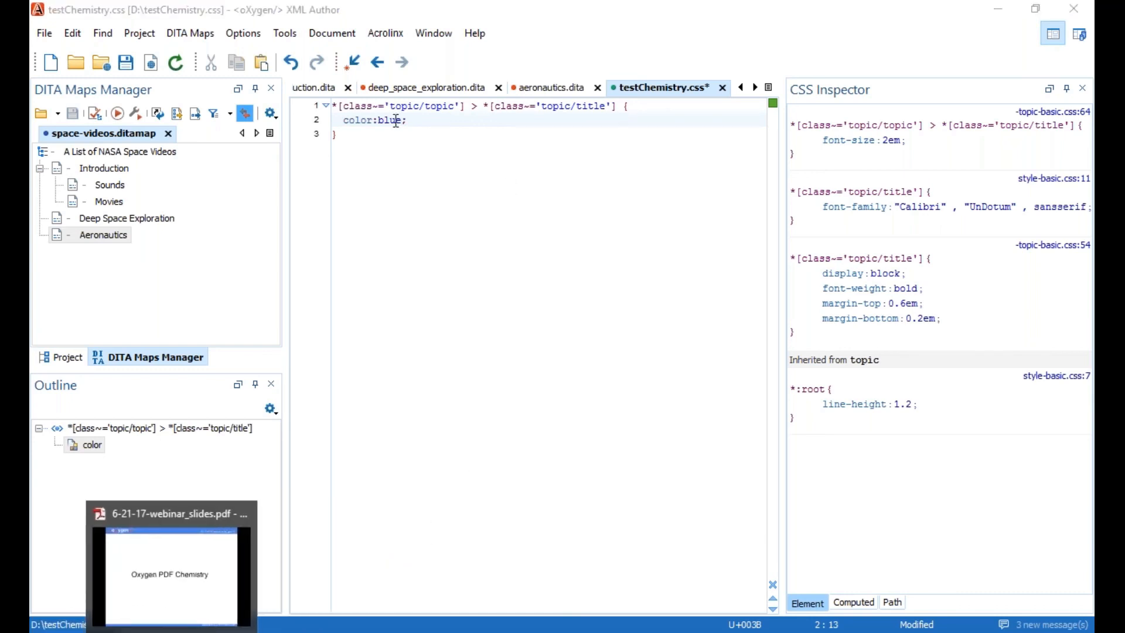
pyautogui.click(417, 121)
pyautogui.hotkey('ctrl', 's')
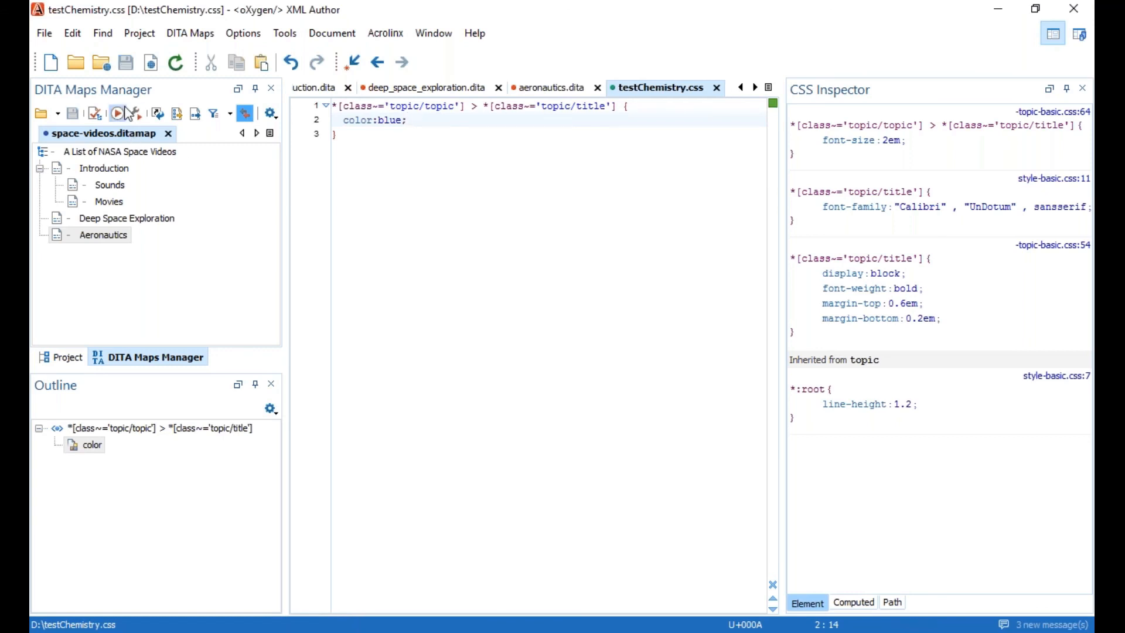
pyautogui.click(117, 113)
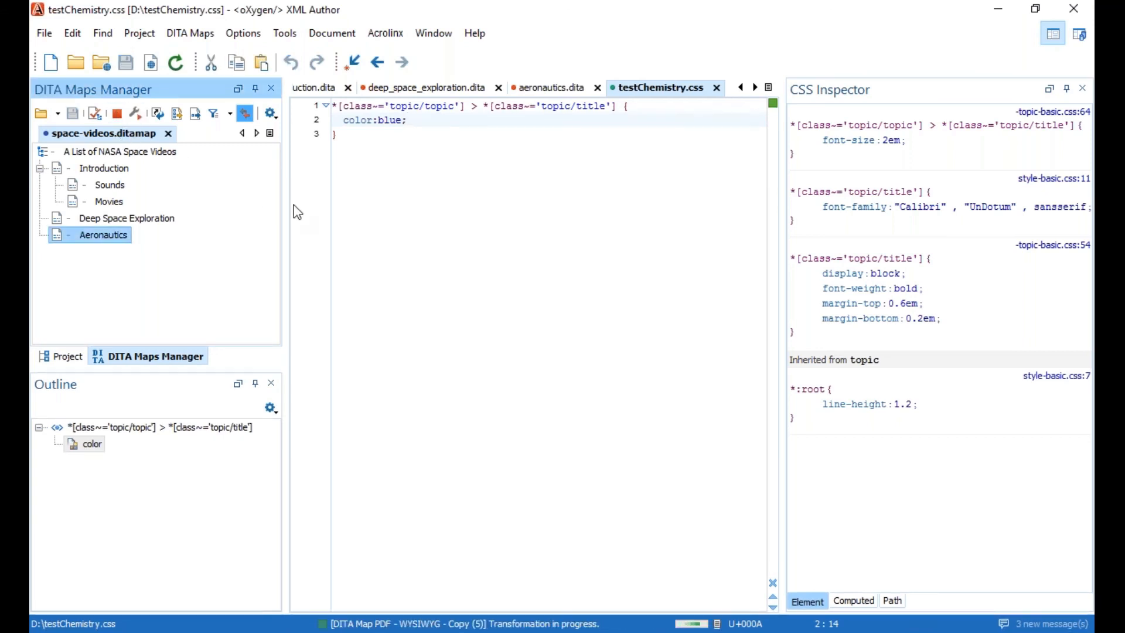
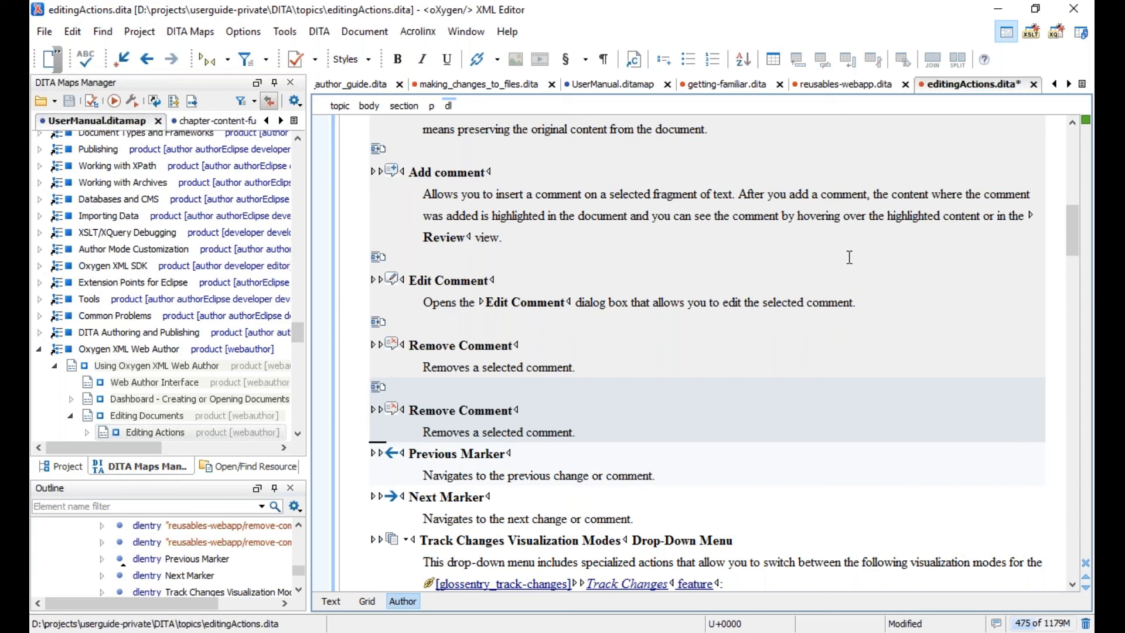
# Close the editingActions.dita topic without saving its changes.
pyautogui.click(1034, 86)
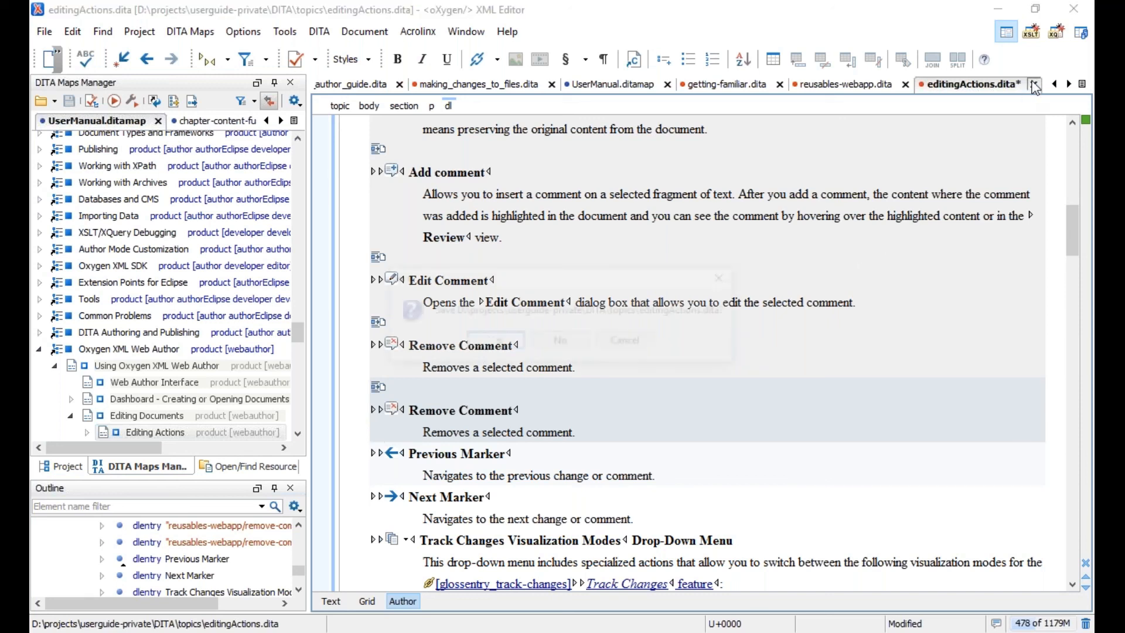
pyautogui.click(561, 344)
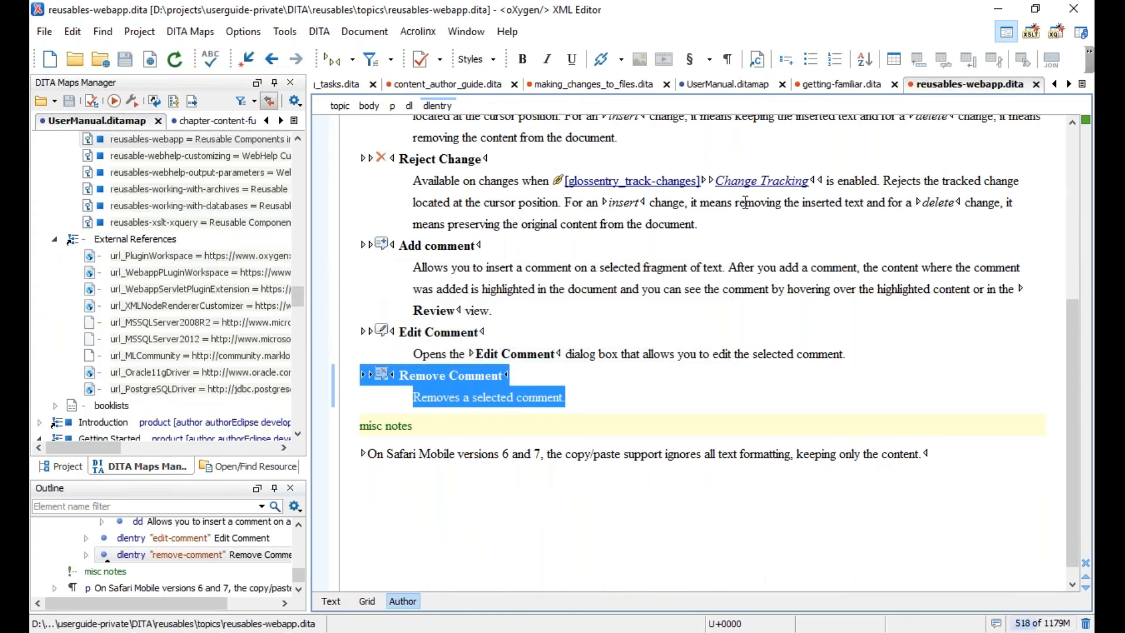
# Switch from reusables-webapp.dita through getting-familiar.dita to the creating_and_uploading_tasks.dita topic.
pyautogui.scroll(3, 705, 253)
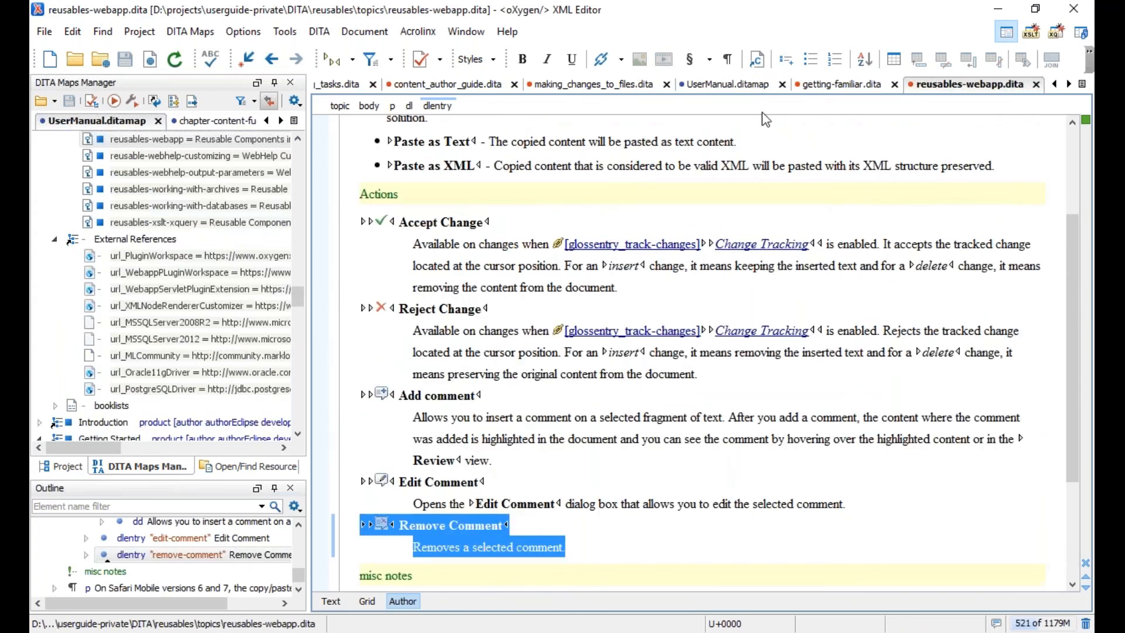
pyautogui.click(837, 85)
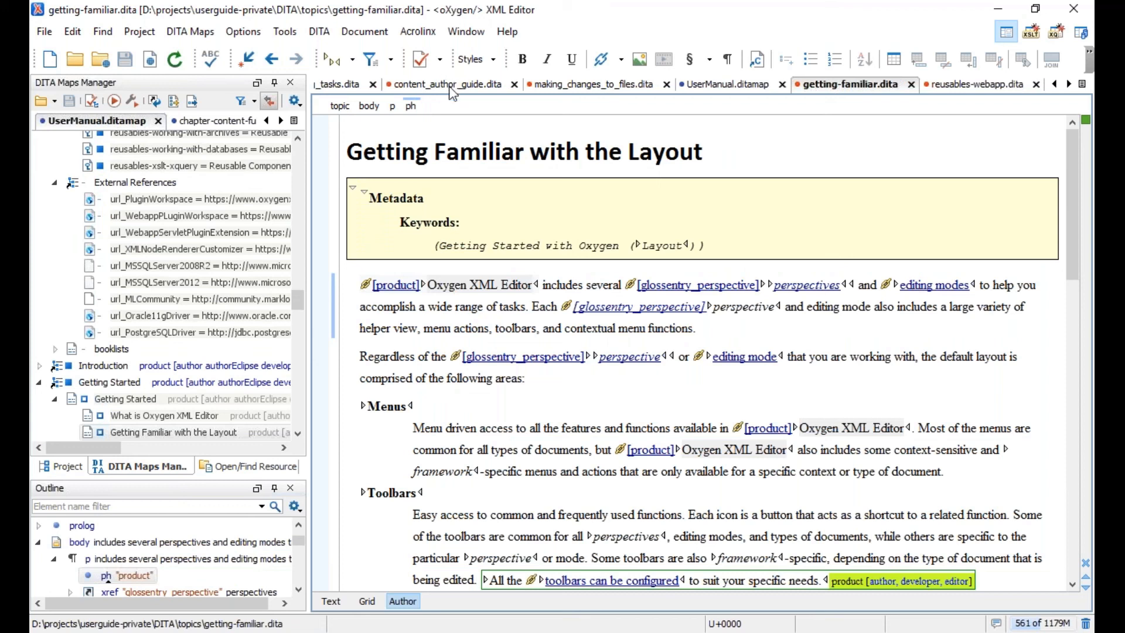
pyautogui.scroll(2, 452, 88)
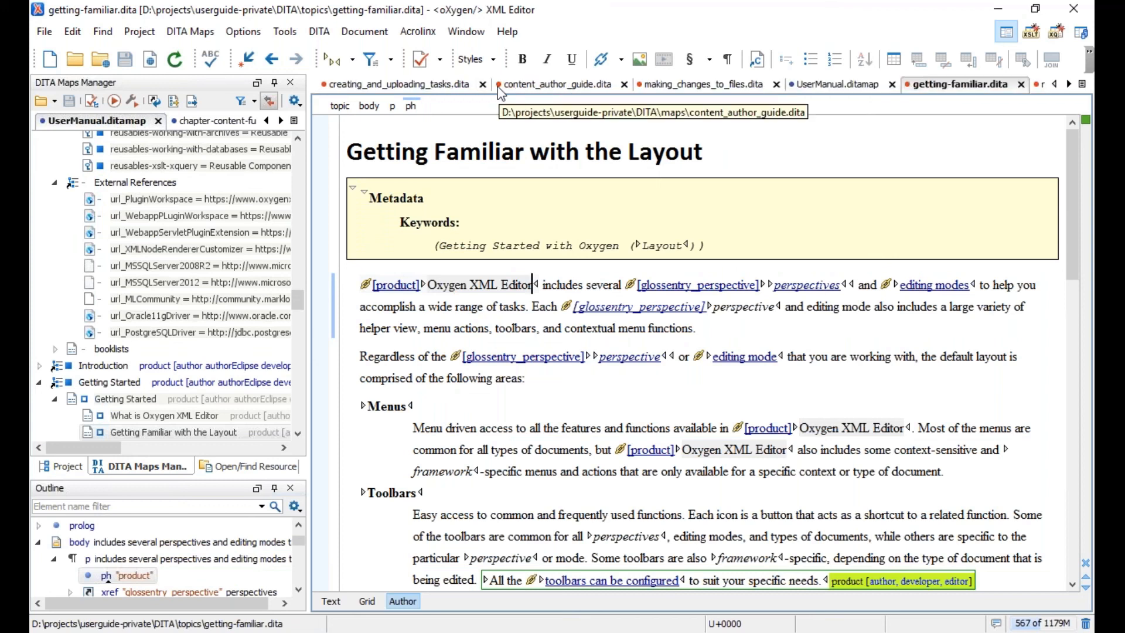
pyautogui.click(439, 91)
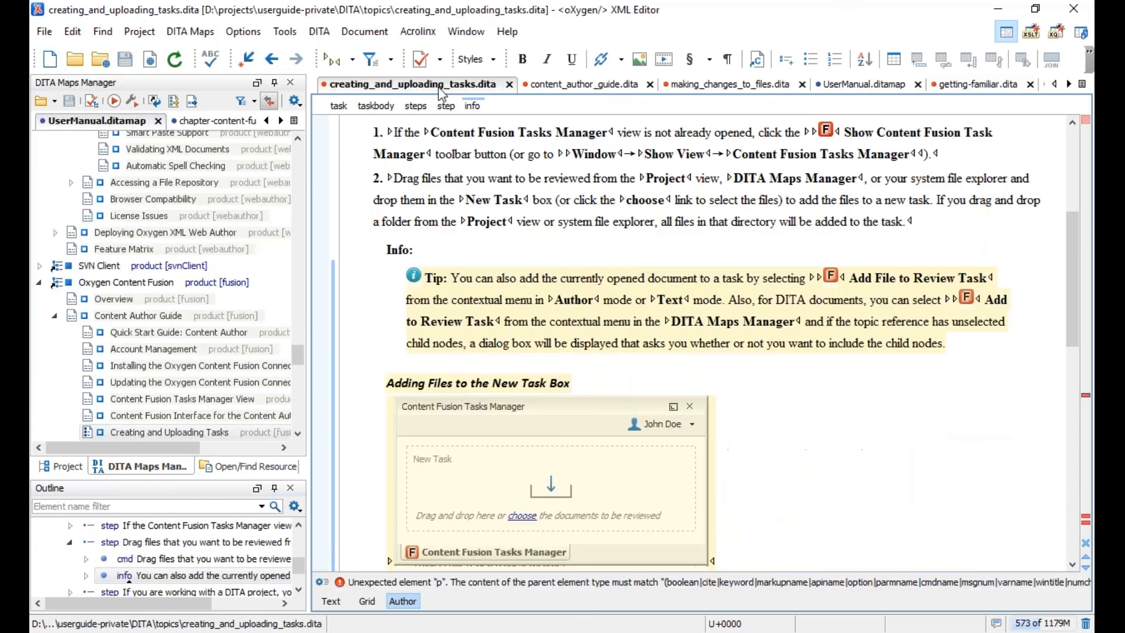
# Undo the previous edits in creating_and_uploading_tasks.dita back through its conversion from a topic to a task.
pyautogui.hotkey('ctrl', 'z')
pyautogui.hotkey('ctrl', 'z')
pyautogui.hotkey('ctrl', 'z')
pyautogui.hotkey('ctrl', 'z')
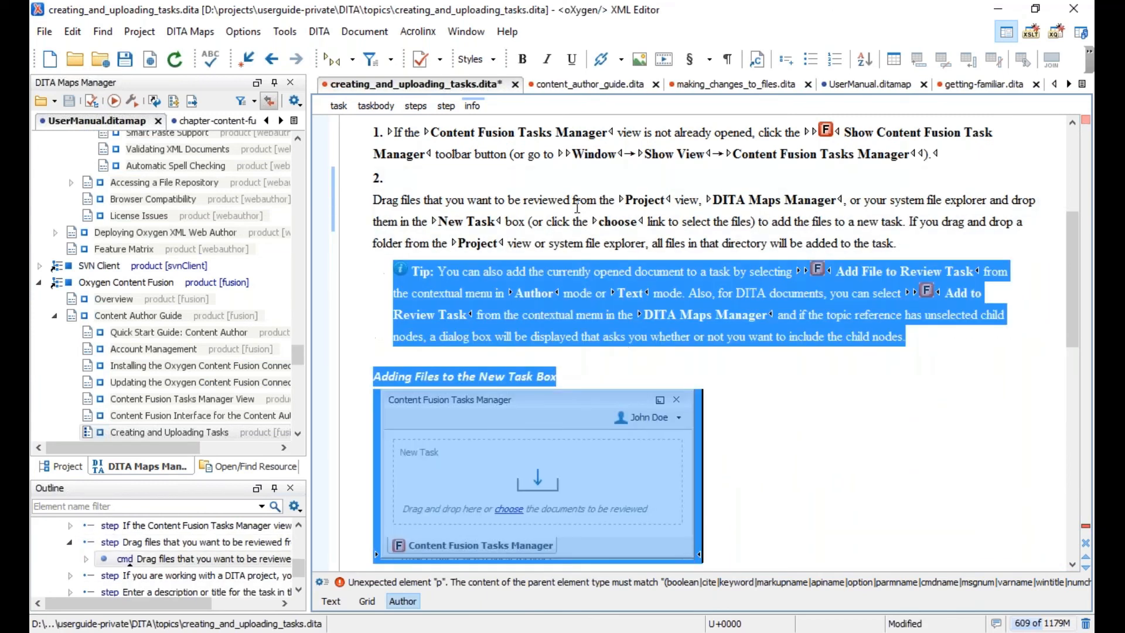
pyautogui.hotkey('ctrl', 'z')
pyautogui.click(509, 151)
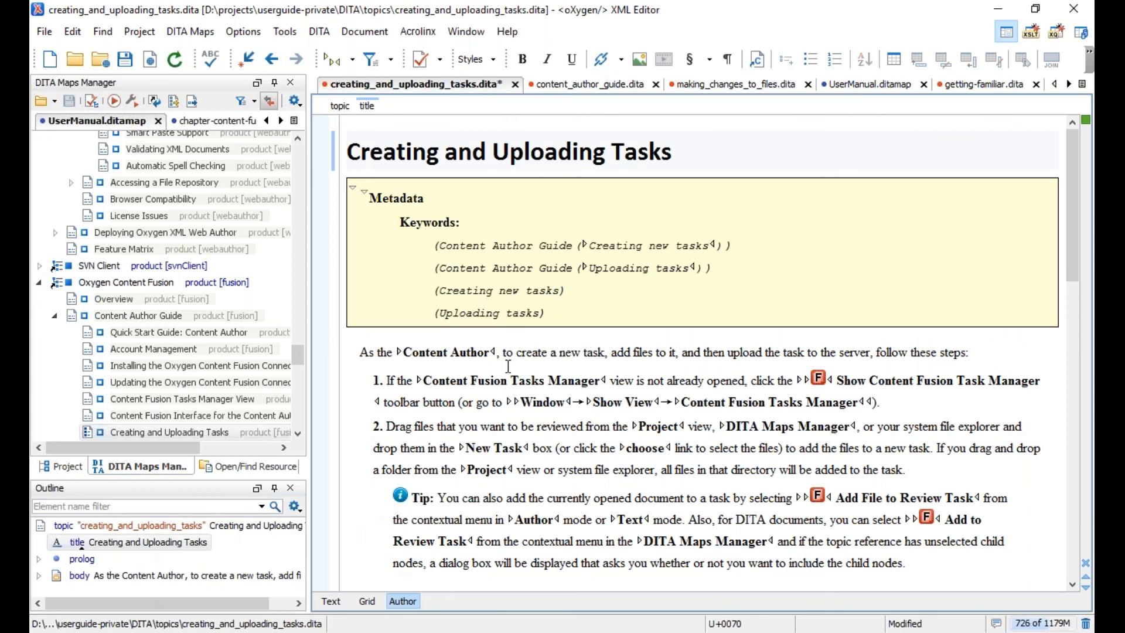
pyautogui.click(598, 352)
pyautogui.scroll(-5, 636, 361)
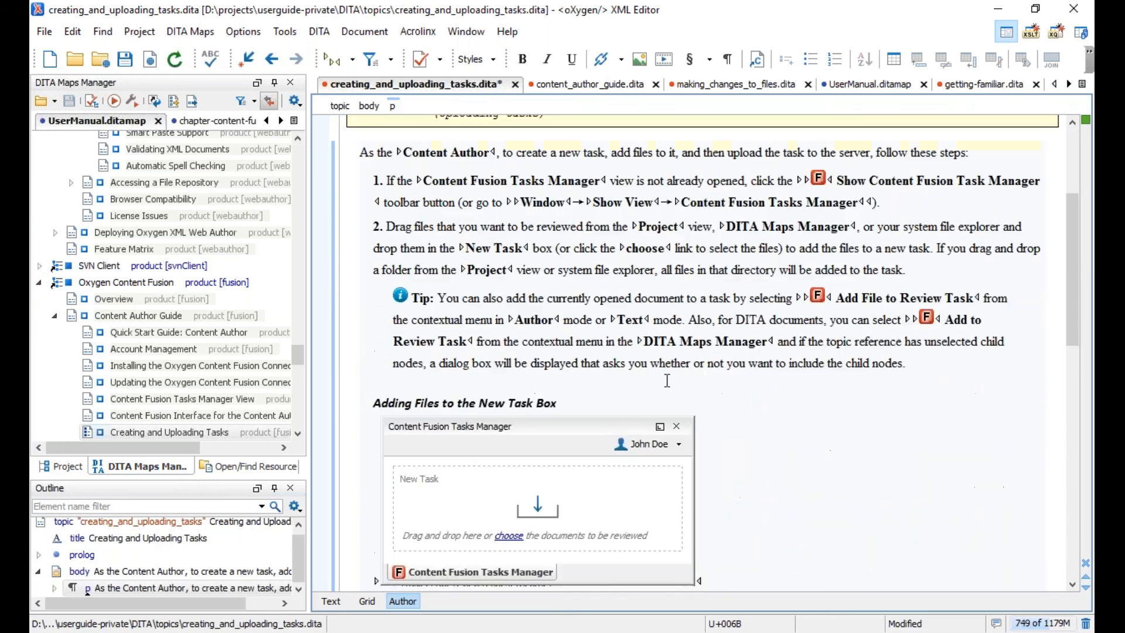
pyautogui.scroll(-2, 668, 380)
pyautogui.scroll(7, 668, 380)
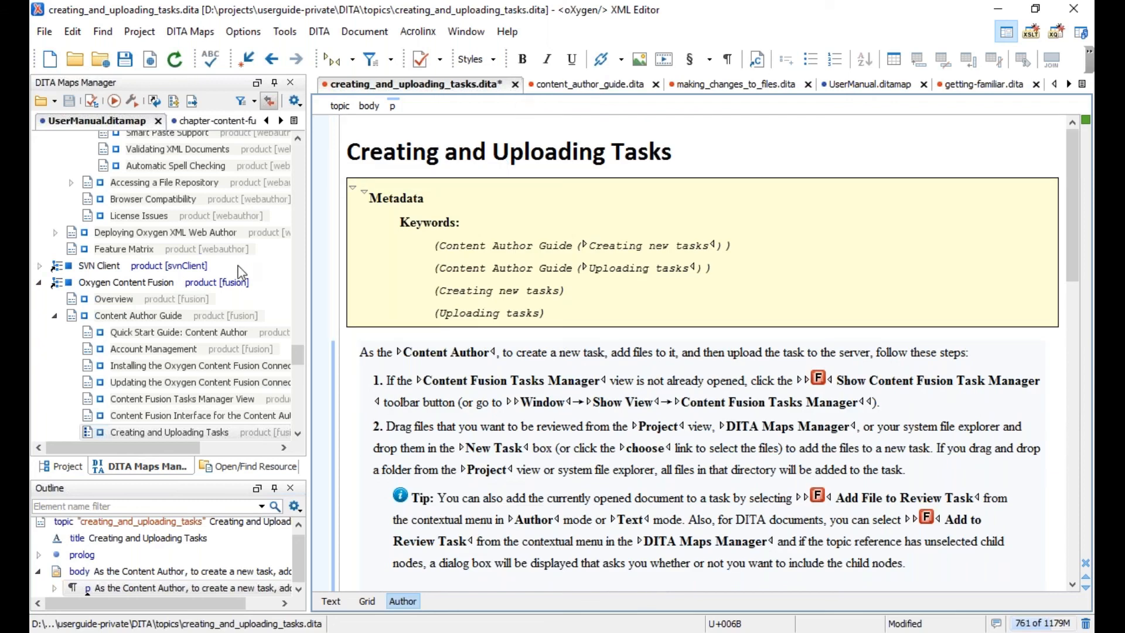
pyautogui.scroll(1, 229, 287)
pyautogui.scroll(12, 228, 293)
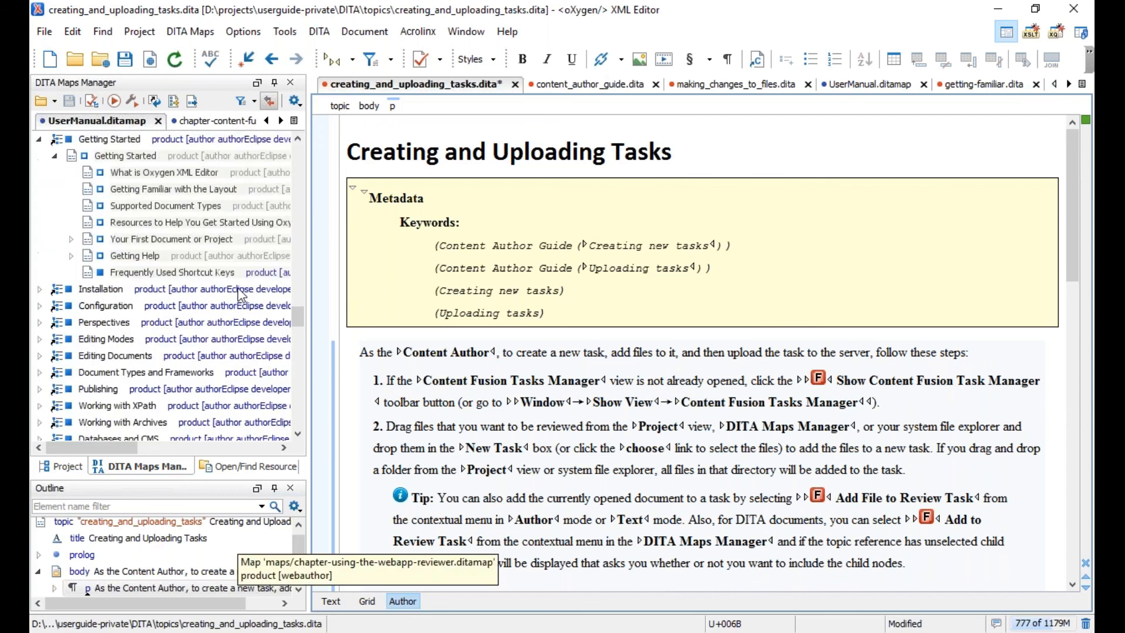
pyautogui.scroll(15, 241, 296)
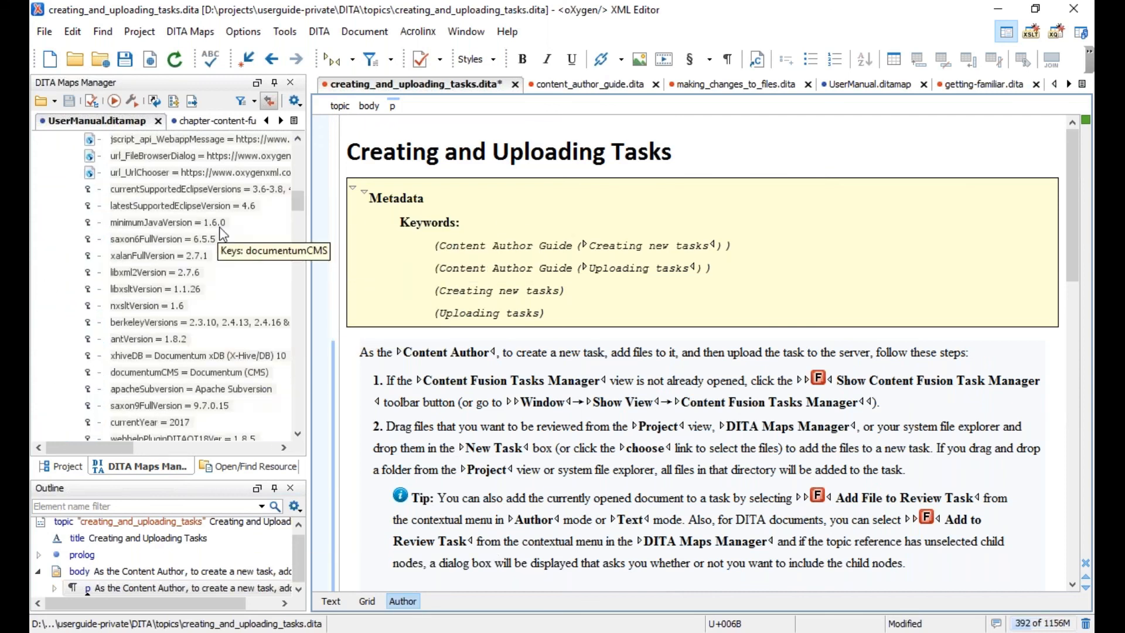
pyautogui.scroll(4, 235, 246)
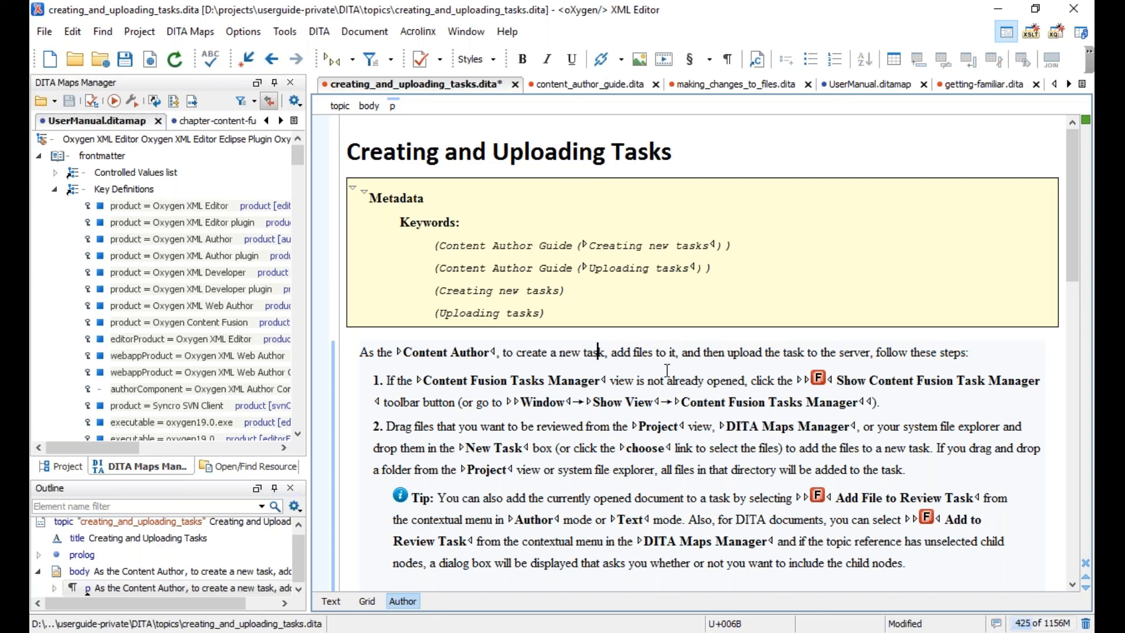
# Cancel closing creating_and_uploading_tasks.dita and save the reverted topic, keeping it open.
pyautogui.click(516, 86)
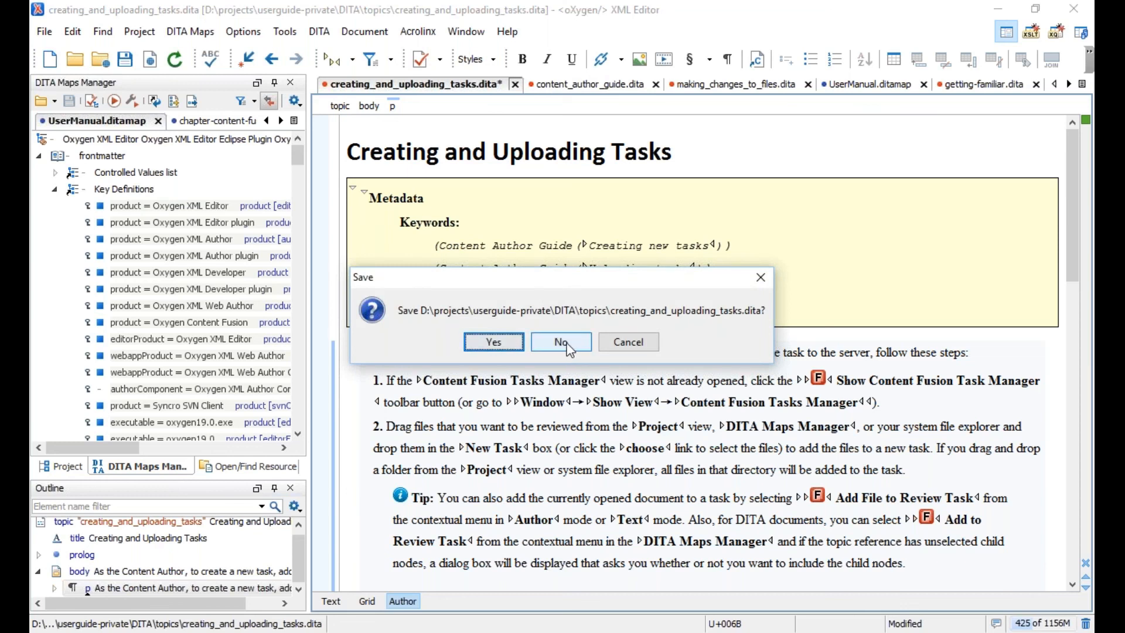
pyautogui.click(628, 345)
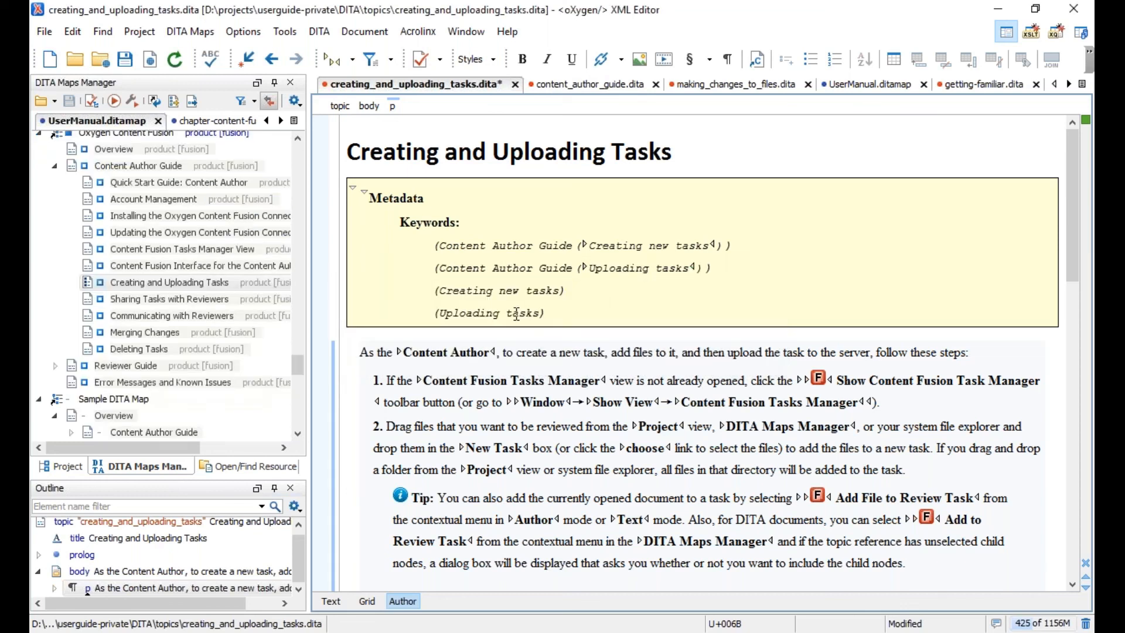
pyautogui.click(125, 59)
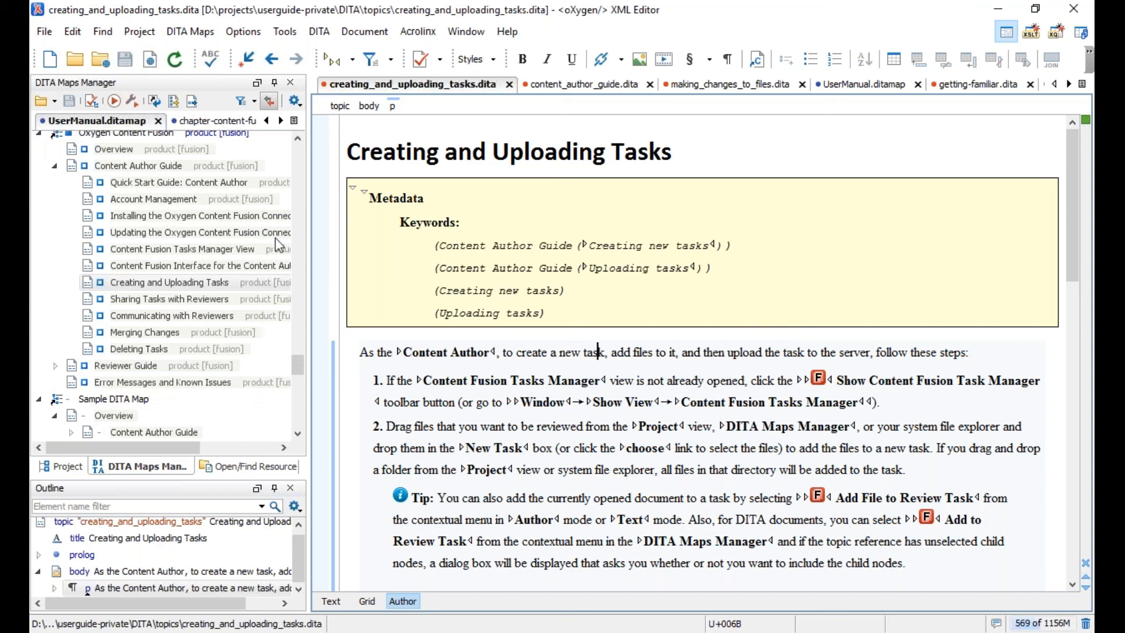
pyautogui.moveTo(297, 367); pyautogui.dragTo(301, 139)
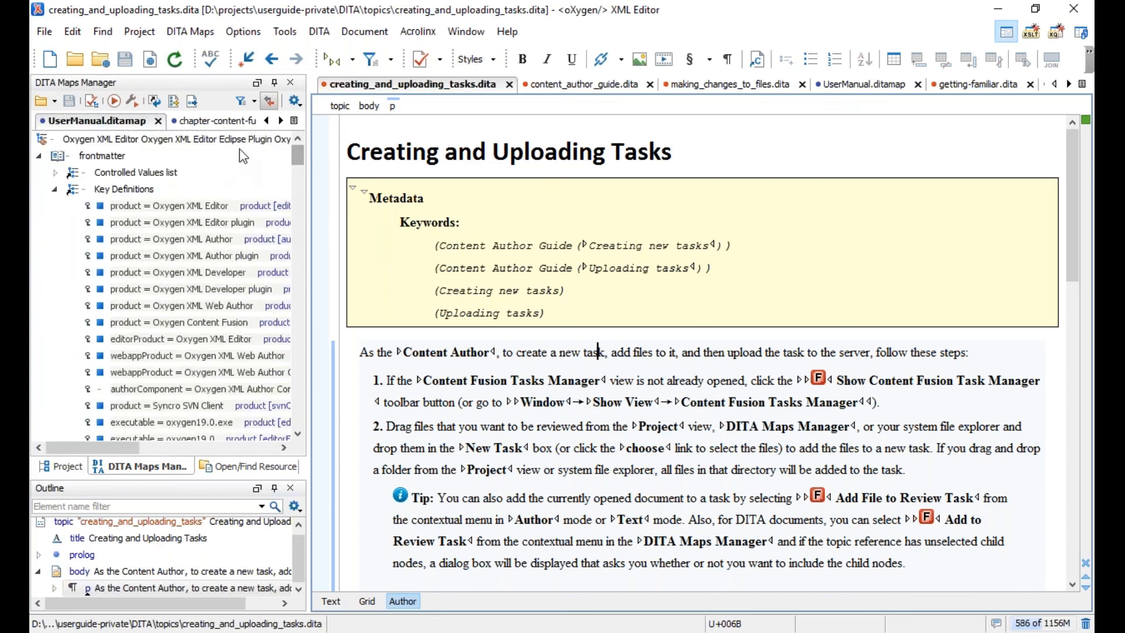
pyautogui.click(280, 122)
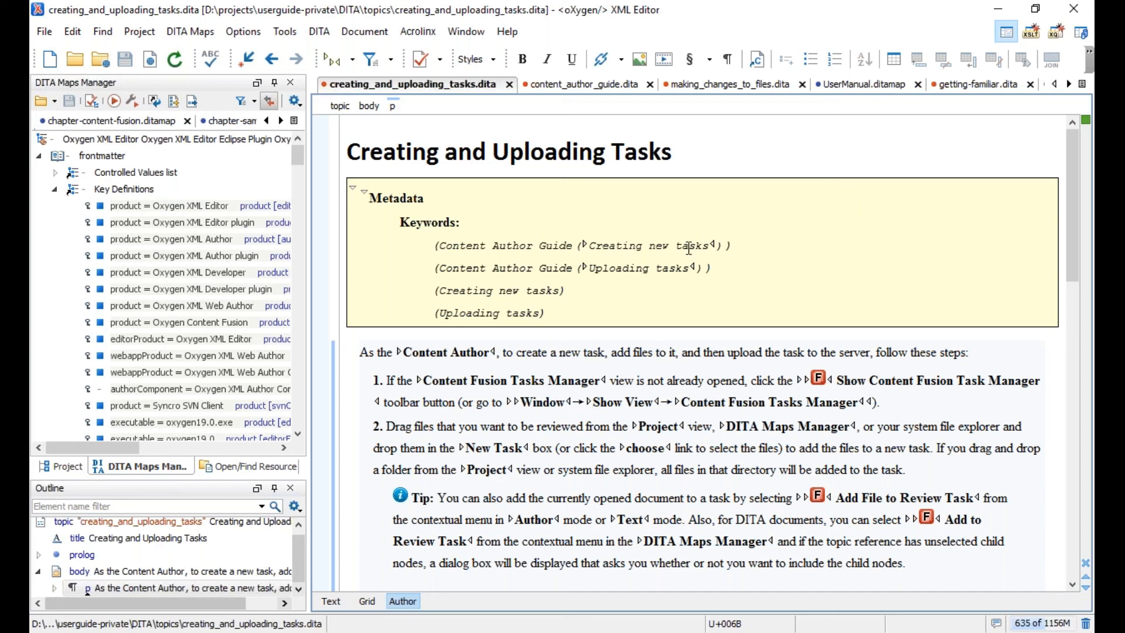
# Show the DITA Reusable Components view and clear its filter text.
pyautogui.click(469, 31)
pyautogui.moveTo(511, 74)
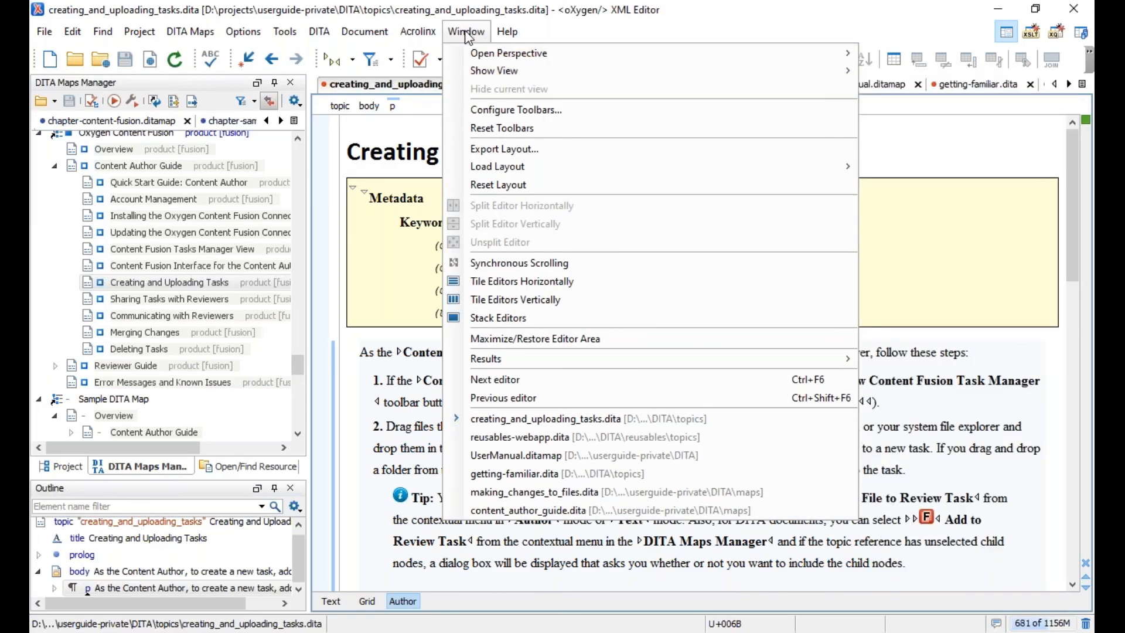
pyautogui.moveTo(490, 72)
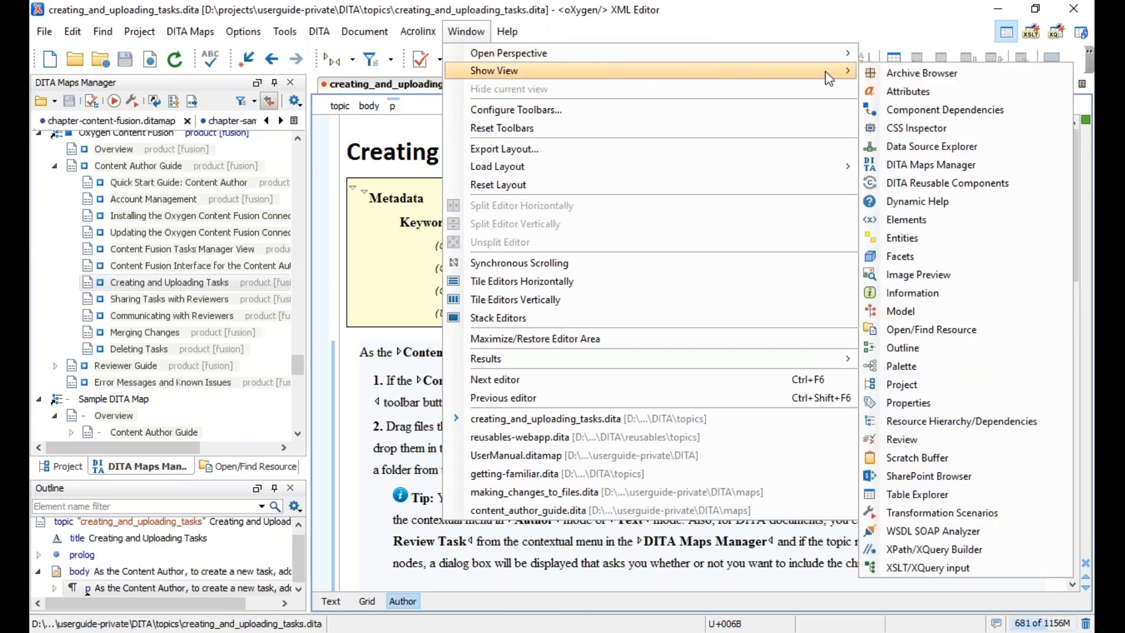
pyautogui.click(923, 185)
pyautogui.click(855, 103)
pyautogui.press('BackSpace')
pyautogui.press('BackSpace')
pyautogui.press('BackSpace')
pyautogui.press('BackSpace')
pyautogui.press('BackSpace')
pyautogui.press('BackSpace')
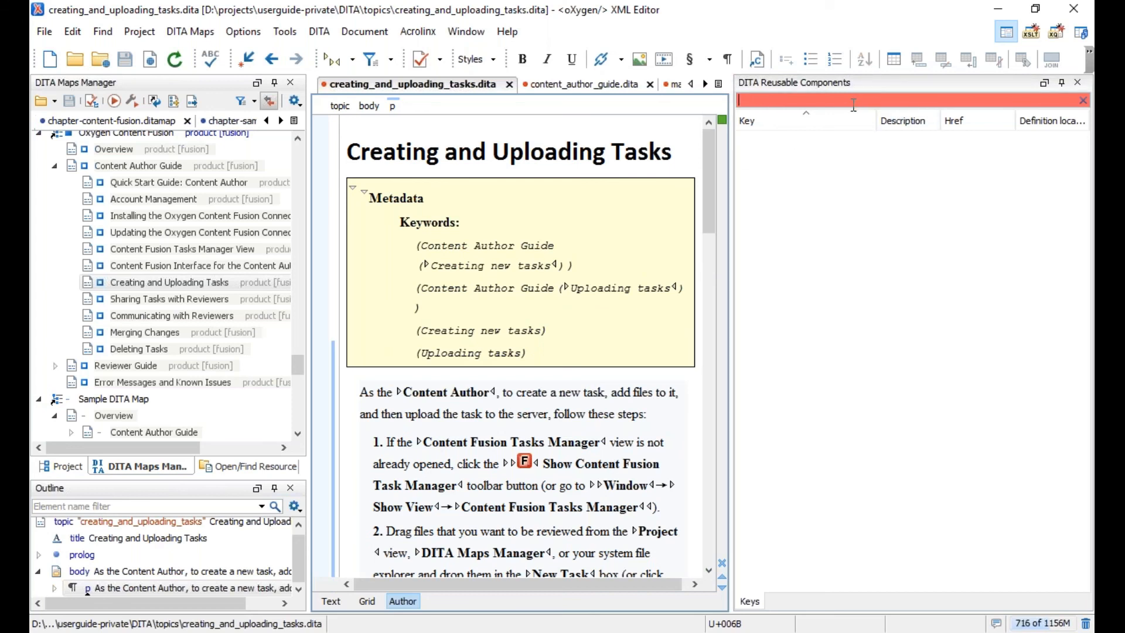
# Refresh the key list by switching to content_author_guide.dita and back, and inspect it in the widened DITA Reusable Components view before closing the view.
pyautogui.click(577, 84)
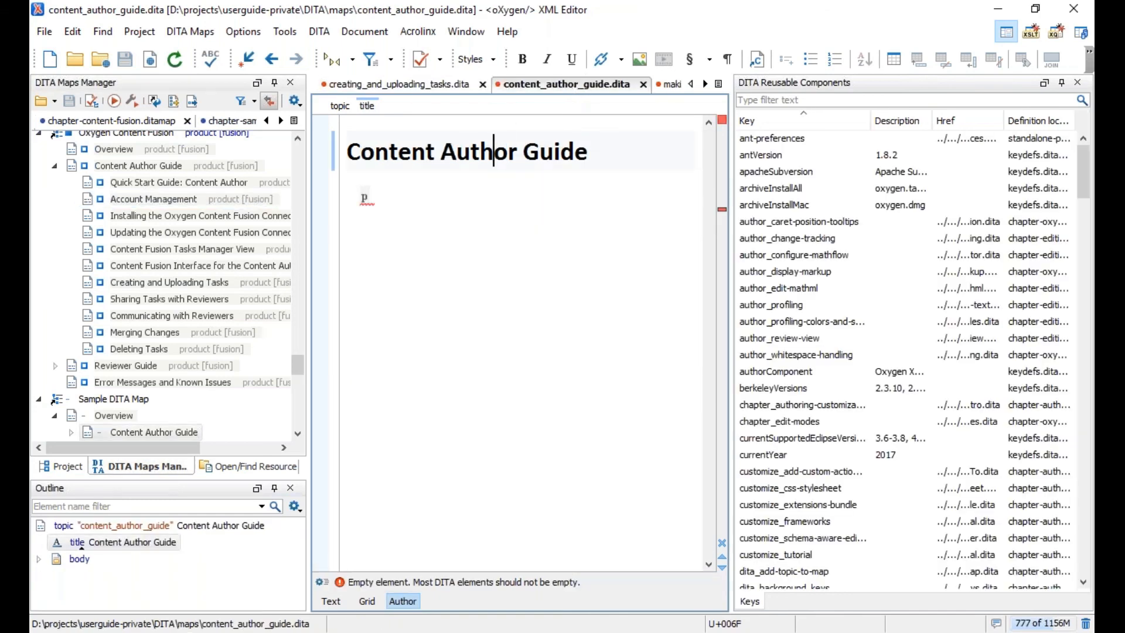
pyautogui.click(402, 86)
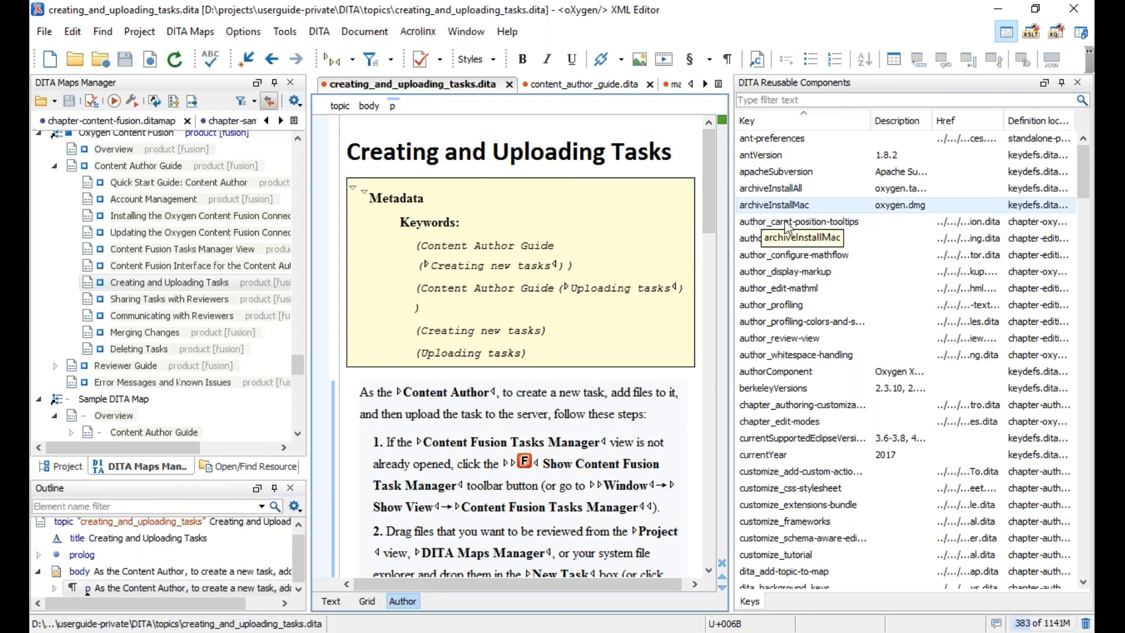
pyautogui.moveTo(732, 219); pyautogui.dragTo(704, 219)
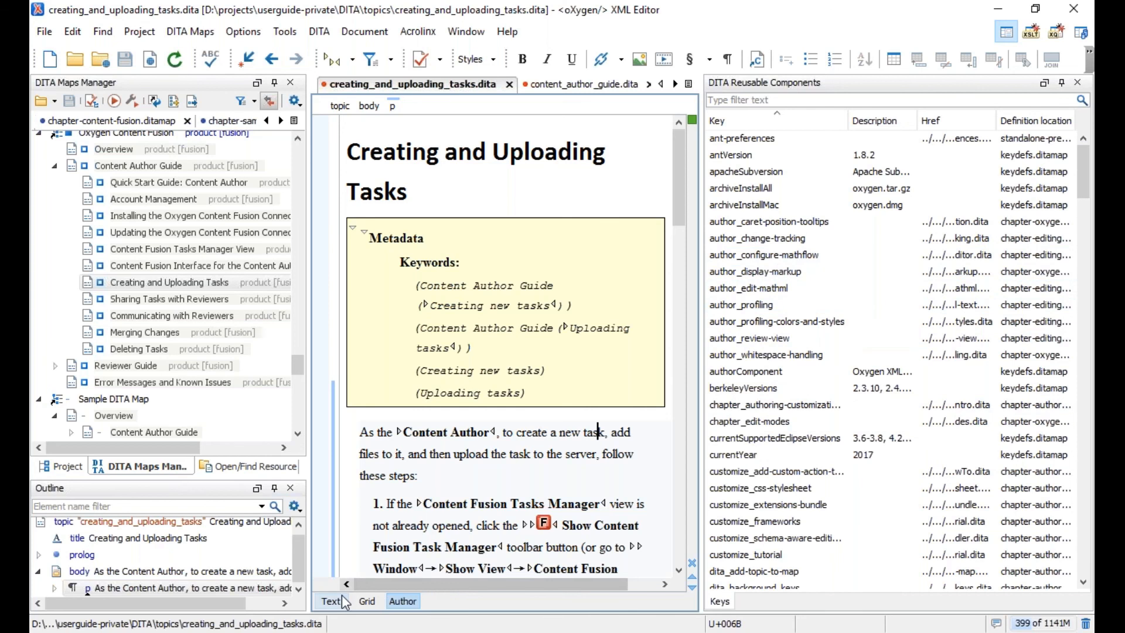
pyautogui.click(1077, 82)
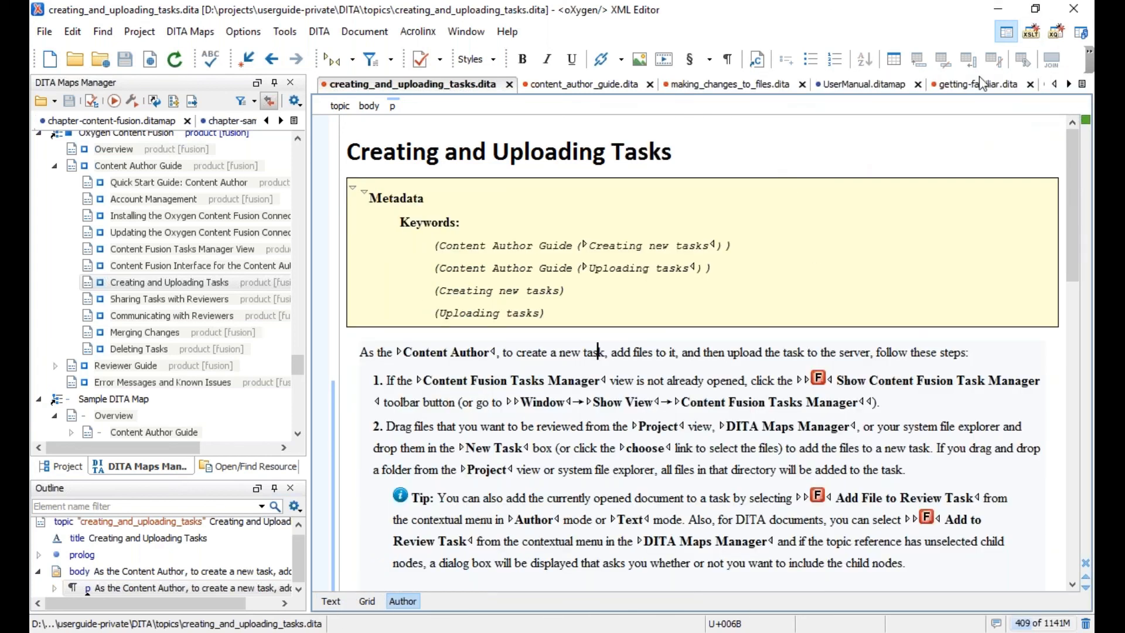
# Switch to reusables-webapp.dita and display its XML source in Text mode.
pyautogui.scroll(-2, 982, 96)
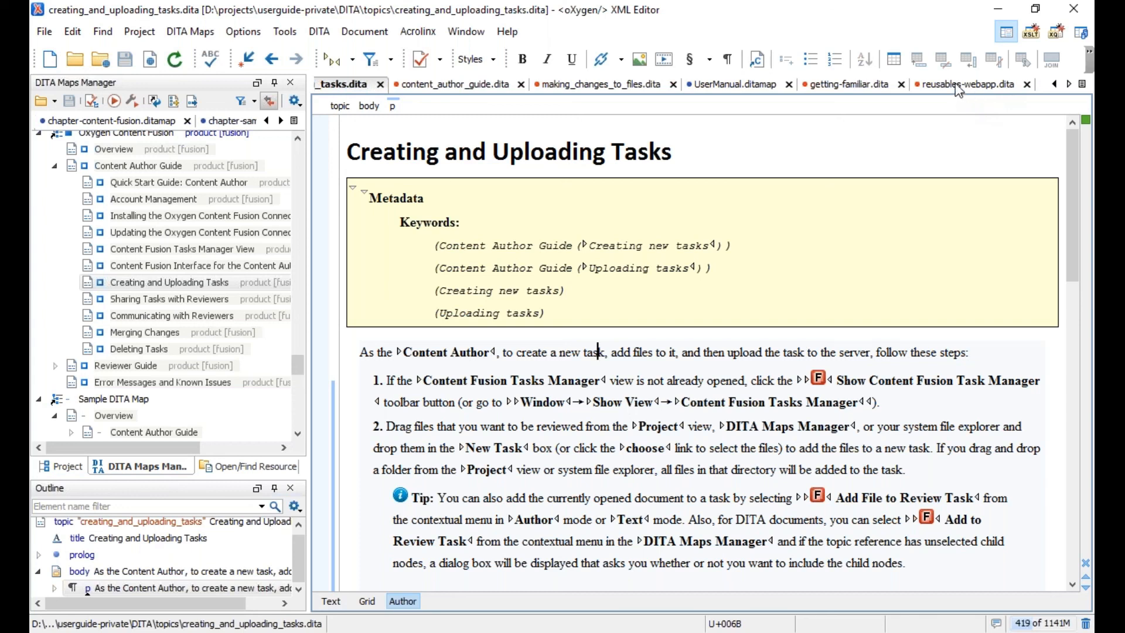
pyautogui.click(956, 88)
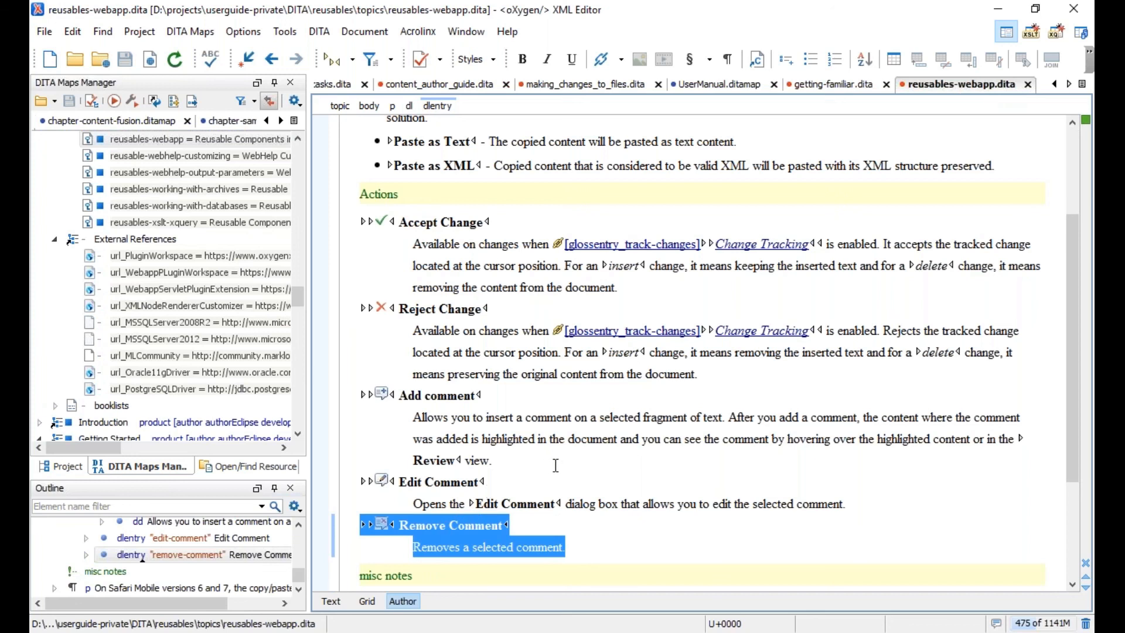
pyautogui.scroll(2, 556, 465)
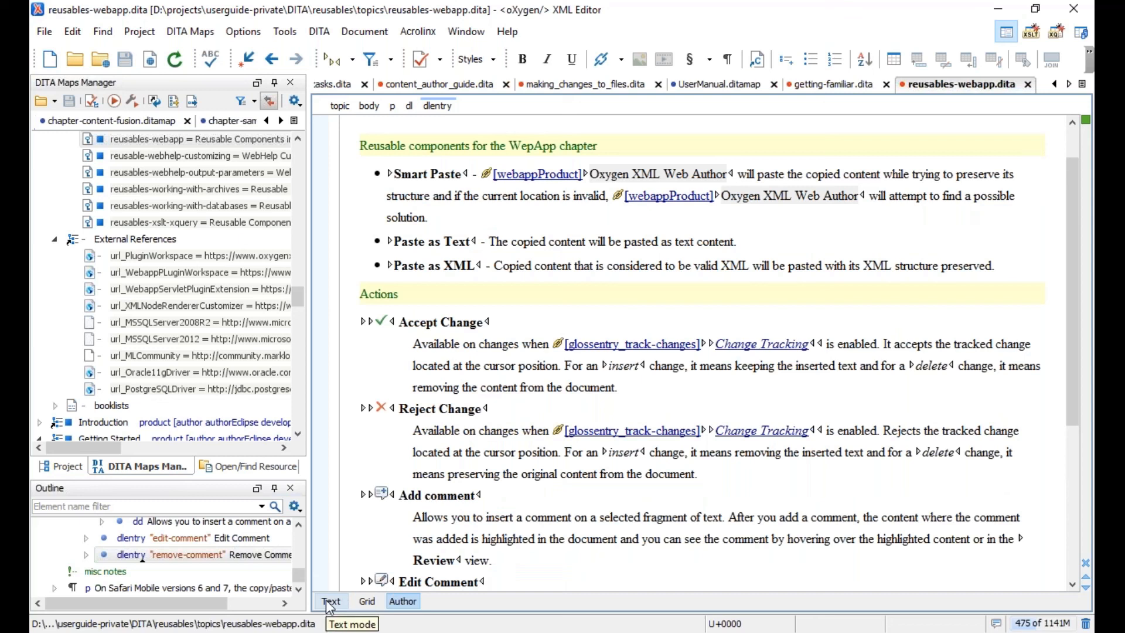
pyautogui.click(331, 602)
# Examine the IDs on the reusable list and definition entries in the XML source of reusables-webapp.dita.
pyautogui.scroll(6, 496, 395)
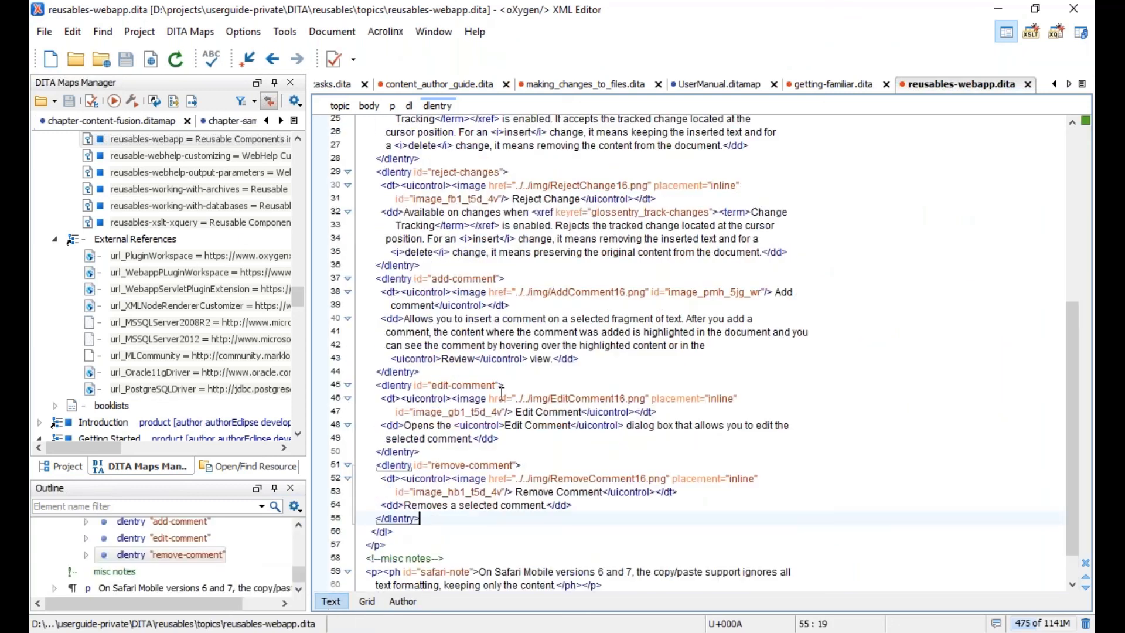
pyautogui.scroll(3, 495, 395)
pyautogui.scroll(-1, 495, 399)
pyautogui.scroll(1, 495, 400)
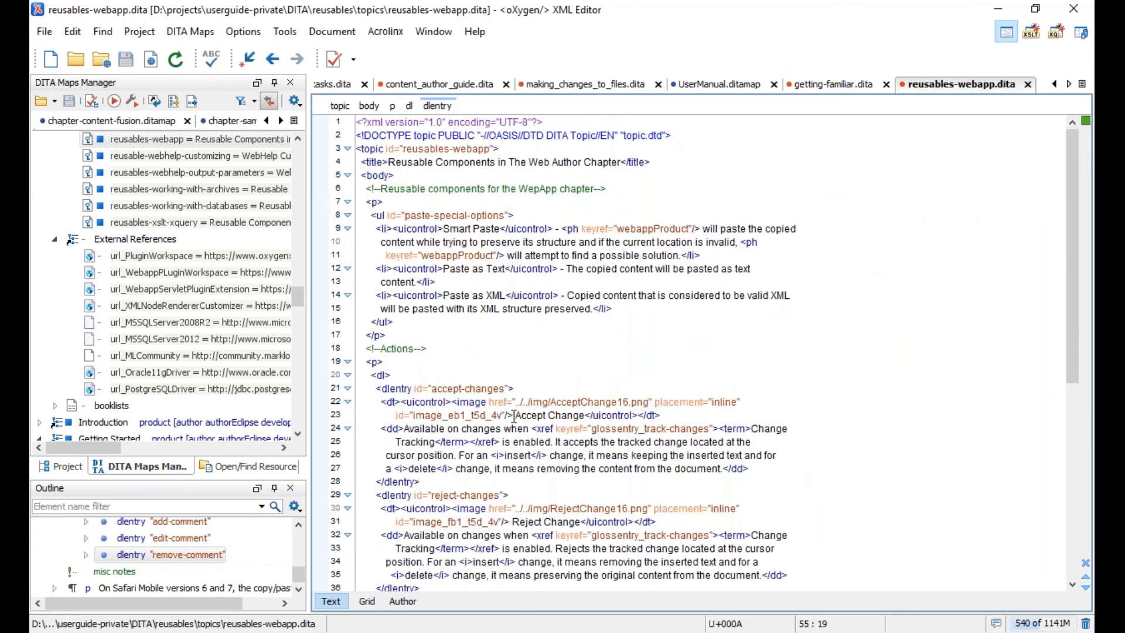
pyautogui.scroll(-1, 509, 417)
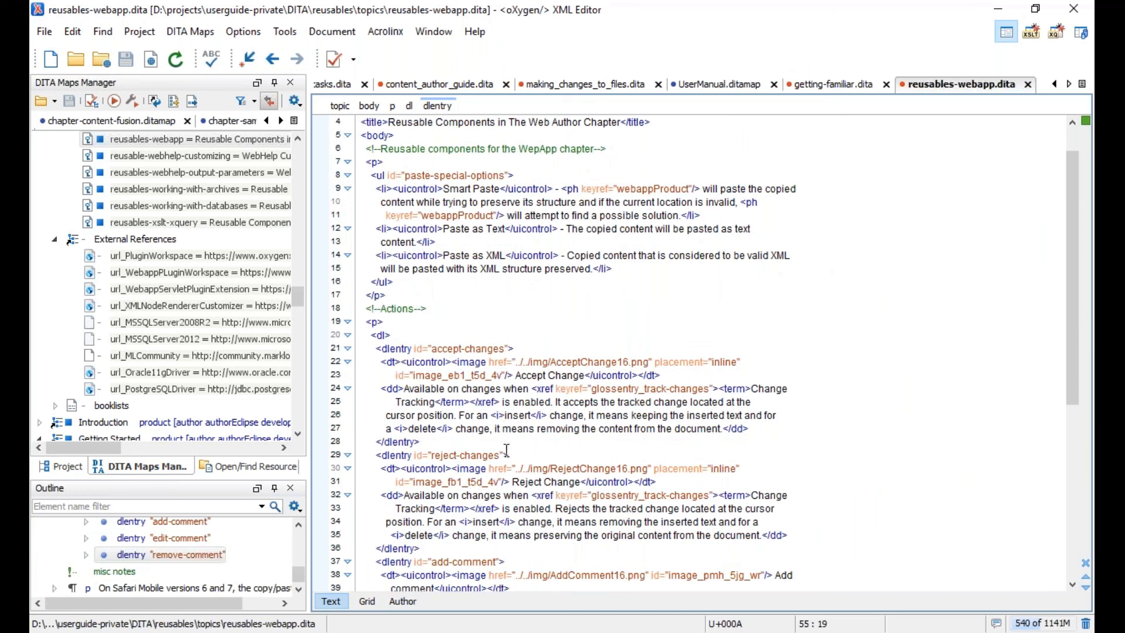
pyautogui.scroll(-1, 501, 441)
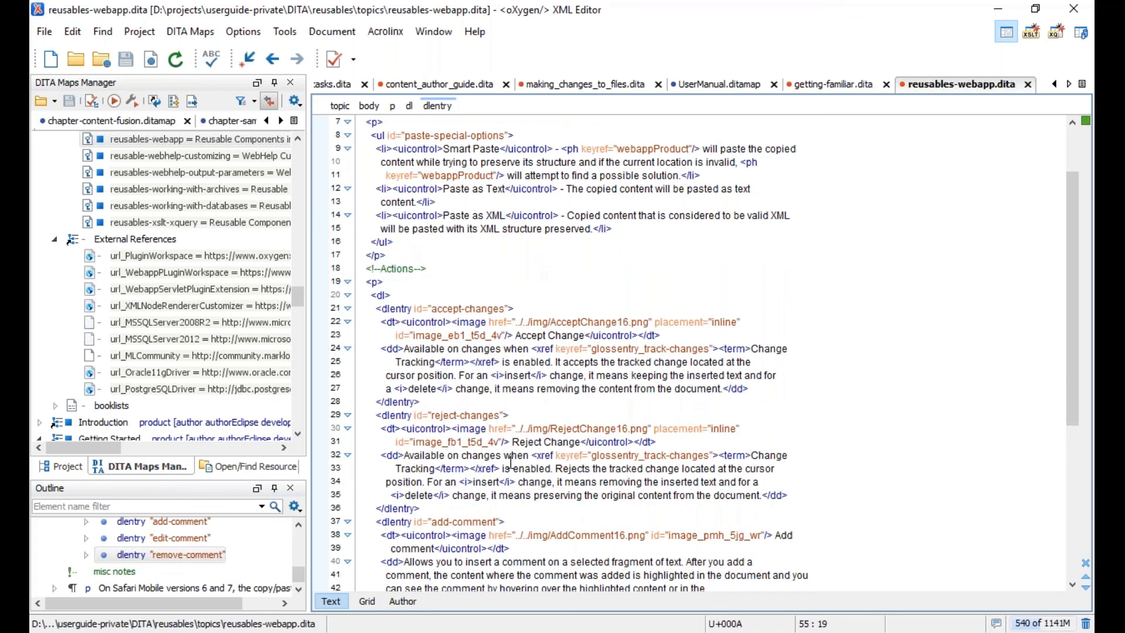
pyautogui.scroll(-1, 510, 461)
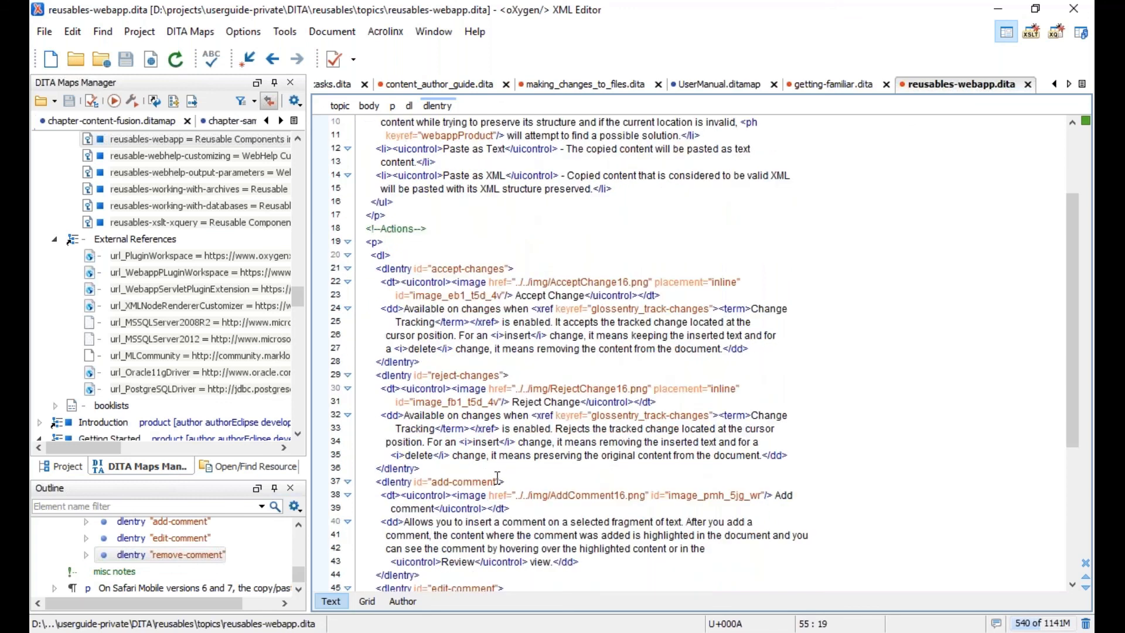
pyautogui.scroll(2, 498, 478)
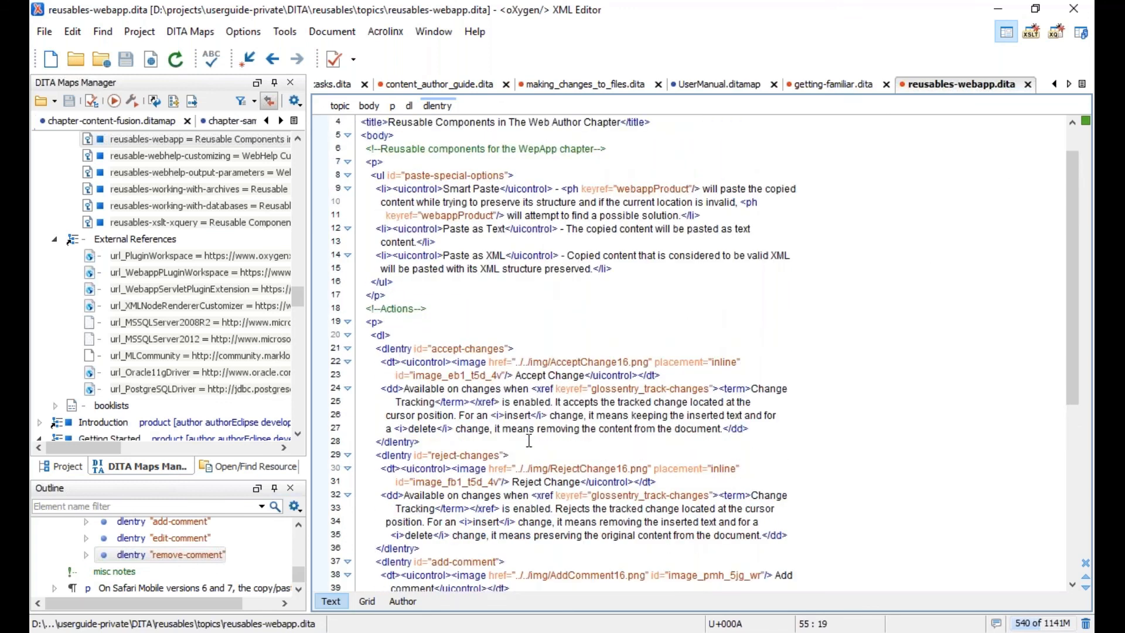
# Reopen the recently closed editingActions.dita topic from the topics folder.
pyautogui.click(45, 31)
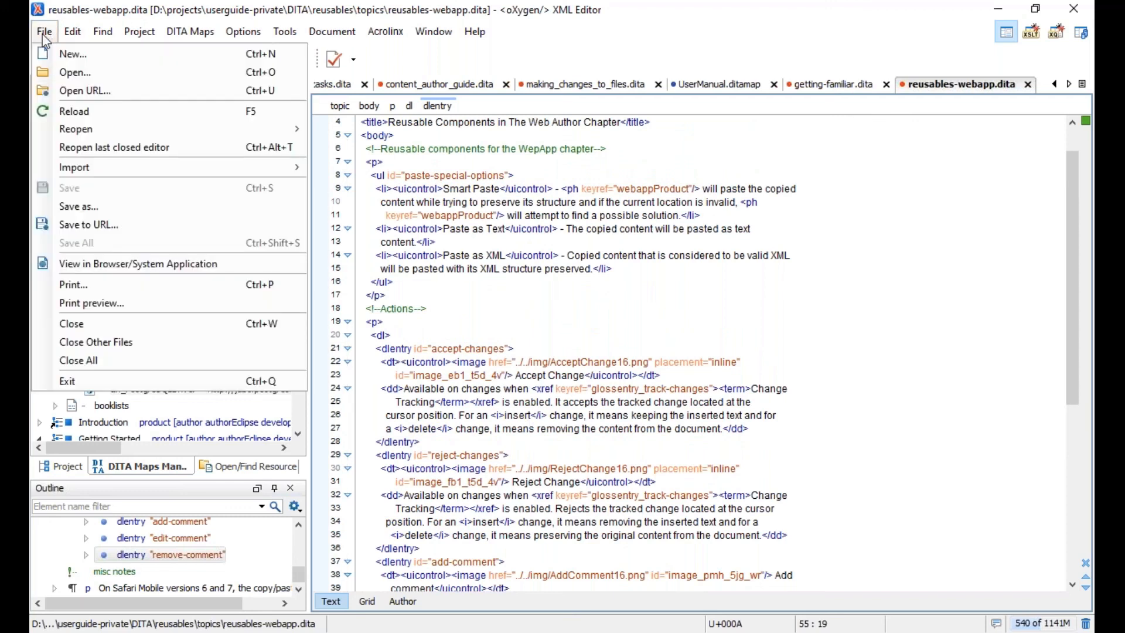
pyautogui.moveTo(103, 141)
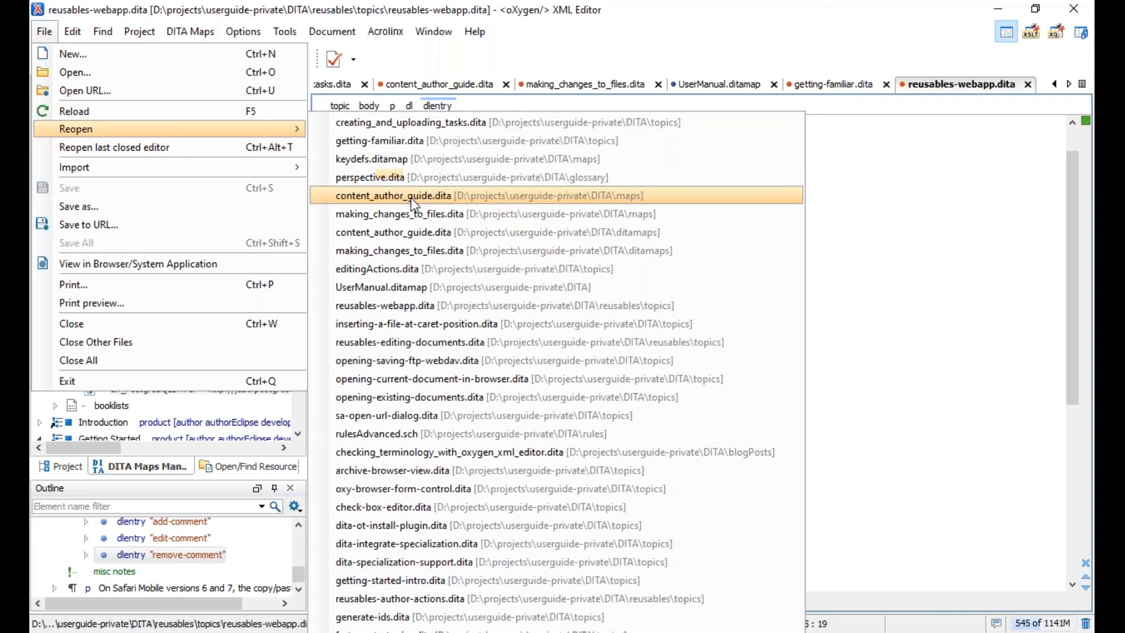
pyautogui.click(439, 268)
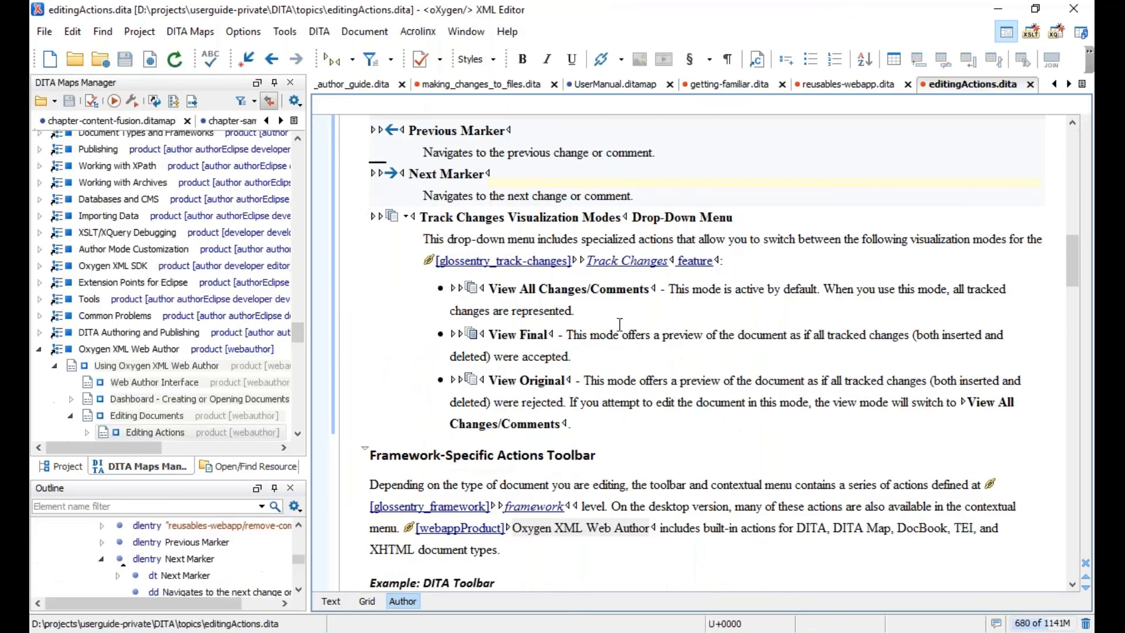
# Display the XML source of editingActions.dita near the Previous Marker entry and examine the conkeyref references to reusables-webapp entries.
pyautogui.scroll(3, 610, 334)
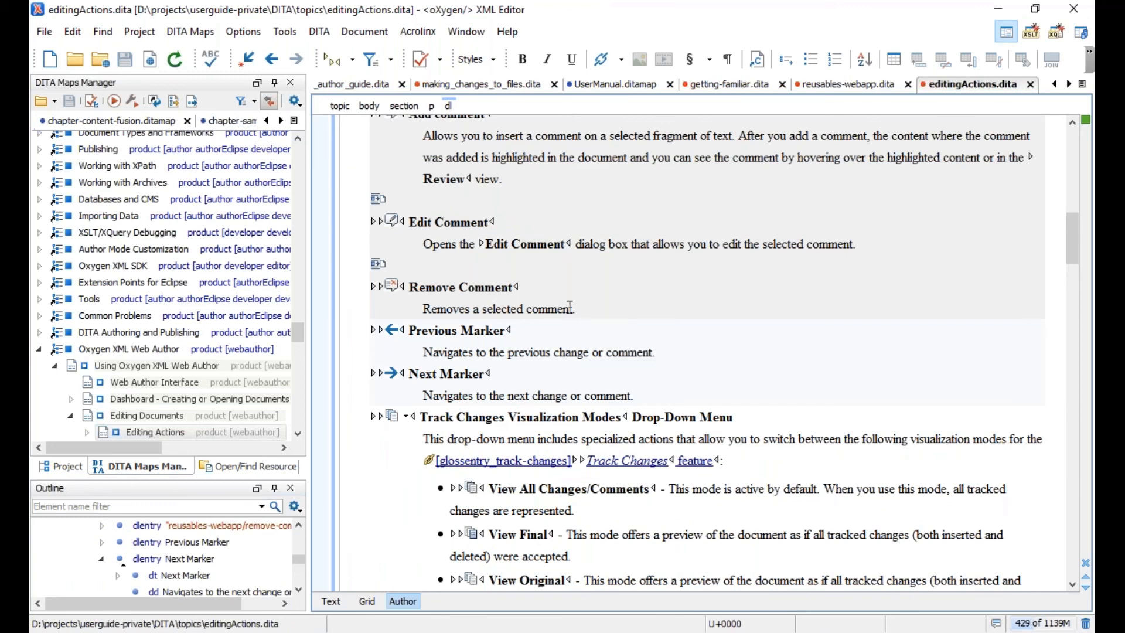
pyautogui.press('Up')
pyautogui.press('Up')
pyautogui.press('Up')
pyautogui.click(331, 602)
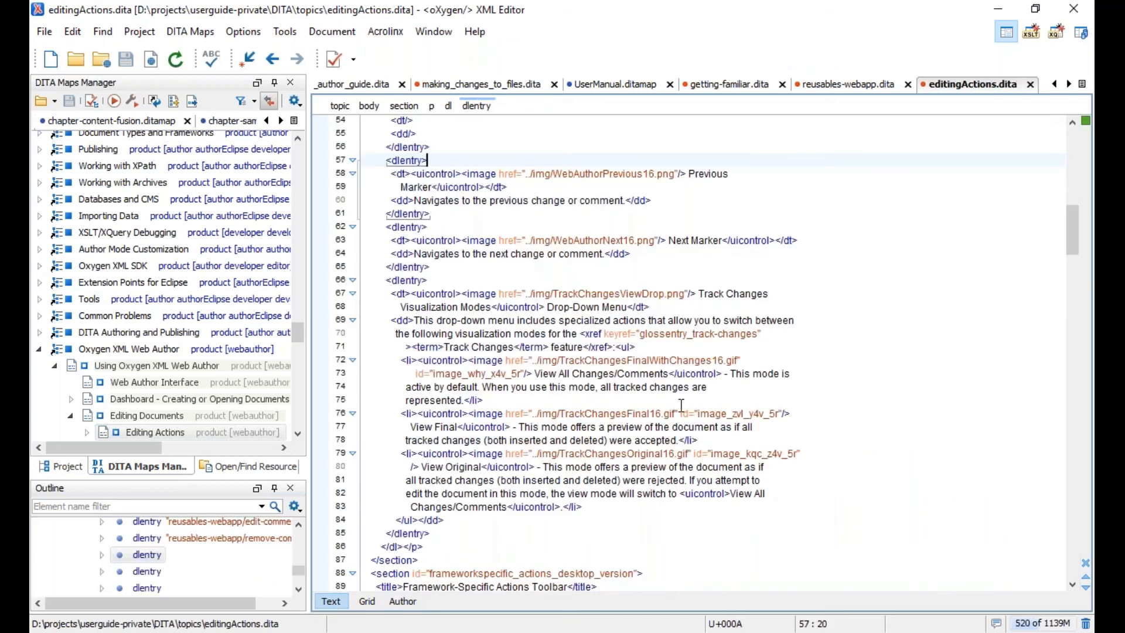
pyautogui.scroll(1, 755, 263)
pyautogui.scroll(3, 756, 264)
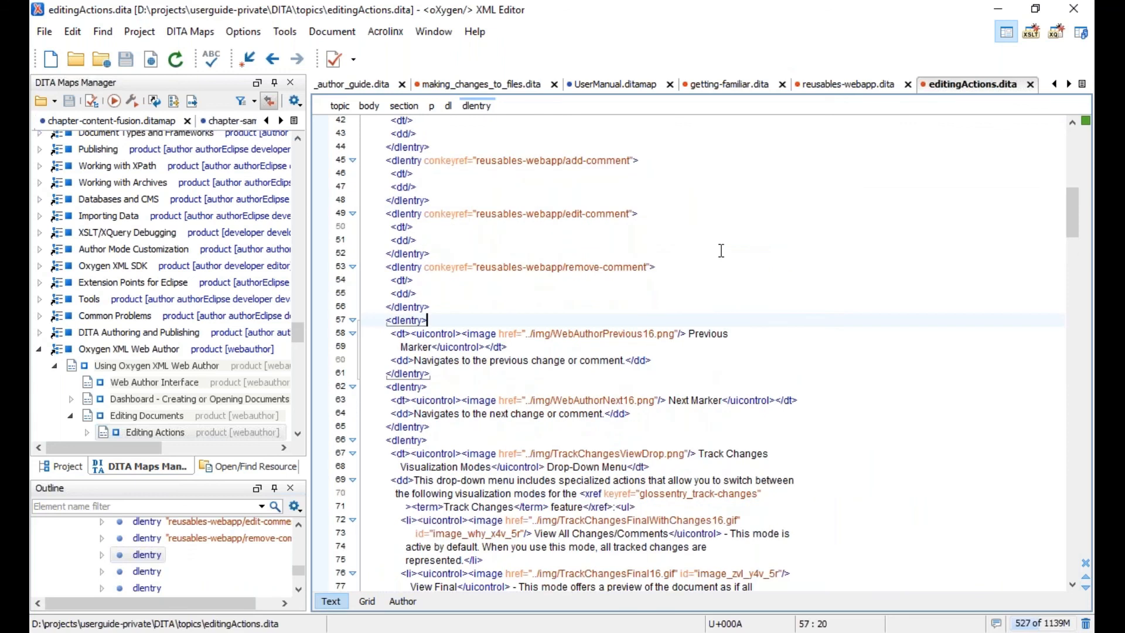
pyautogui.press('Up')
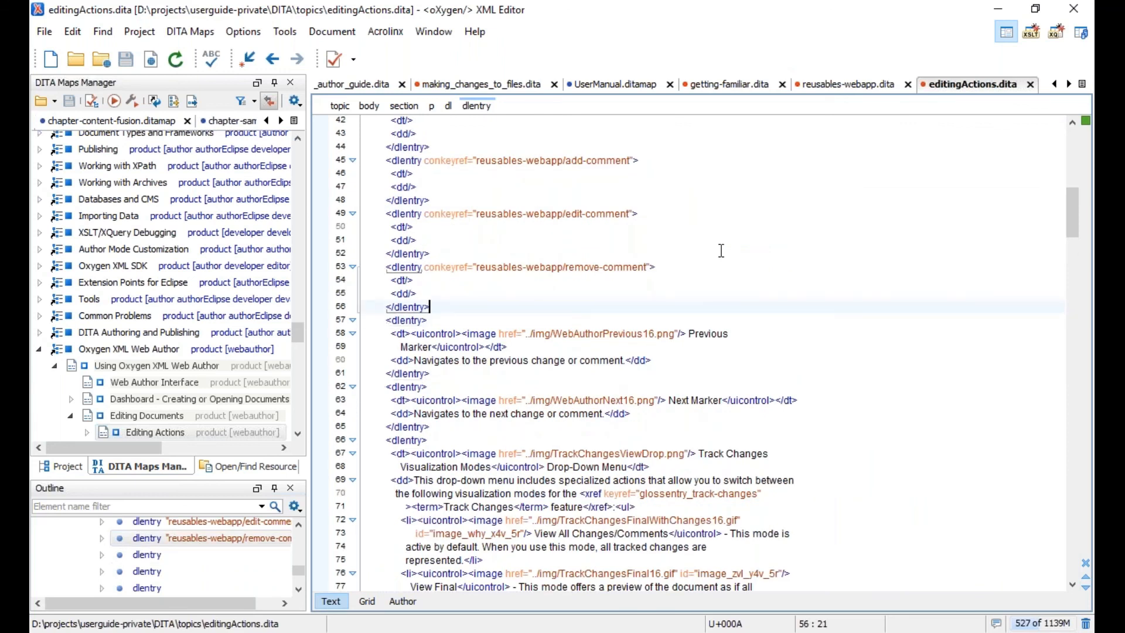
# Insert a dlentry element with a conkeyref attribute directly after the remove-comment entry in the definition list.
pyautogui.press('Return')
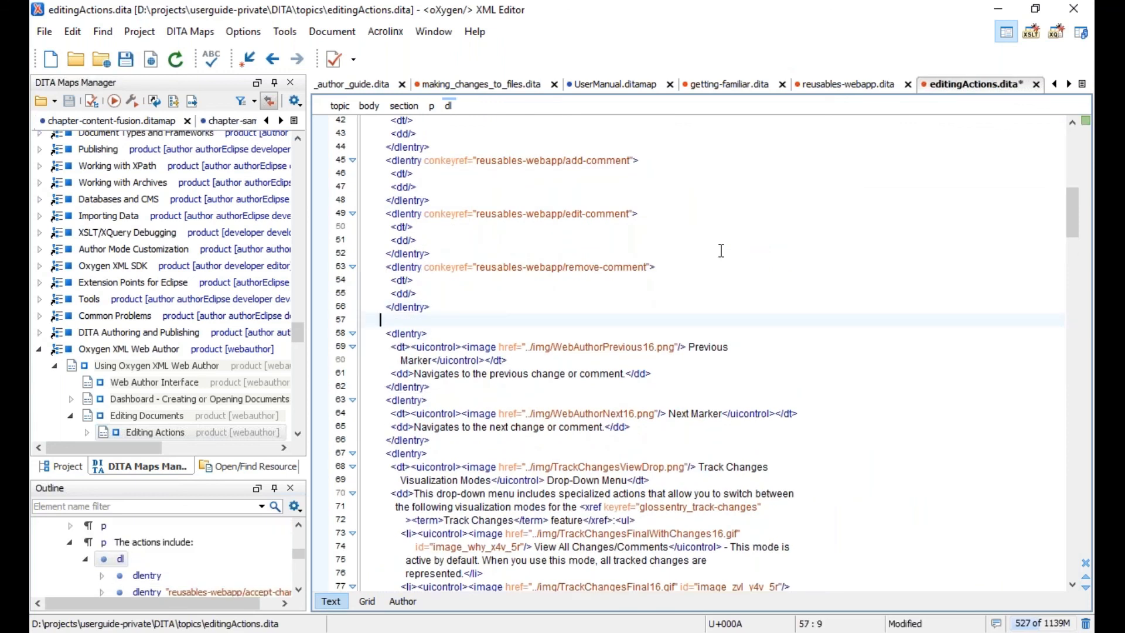
pyautogui.write('<dl')
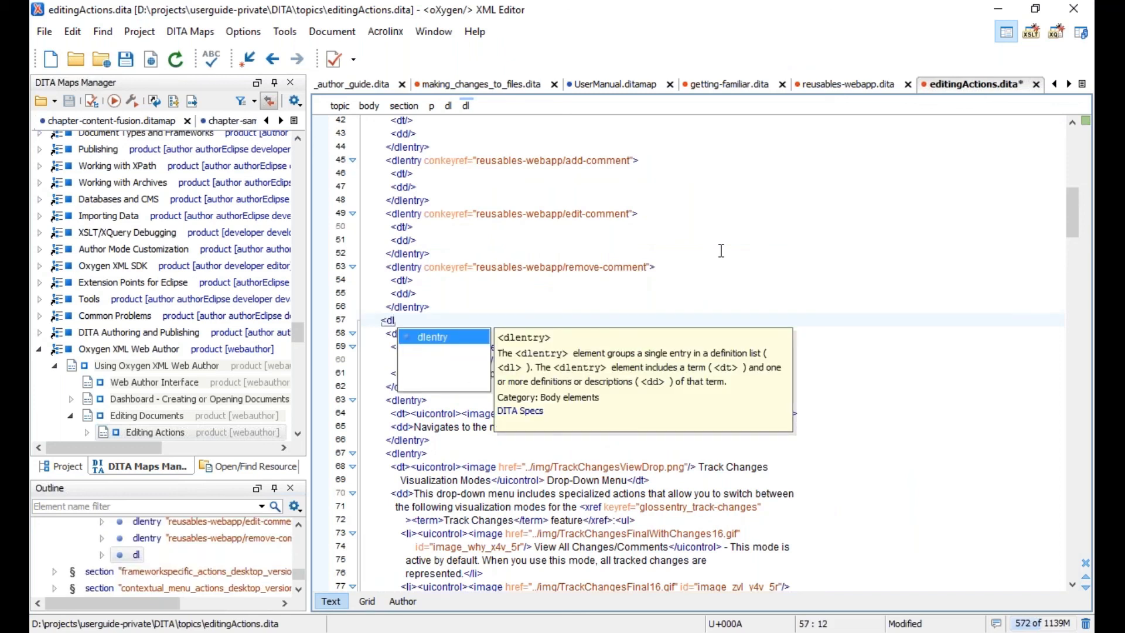
pyautogui.press('Return')
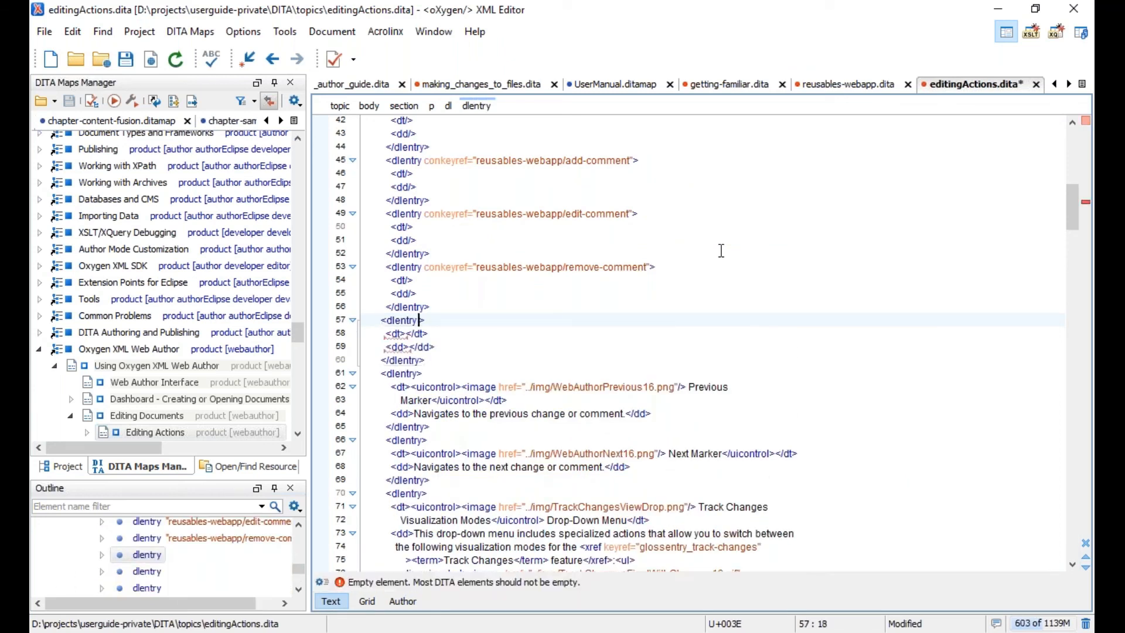
pyautogui.write('c')
pyautogui.press('Down')
pyautogui.press('Down')
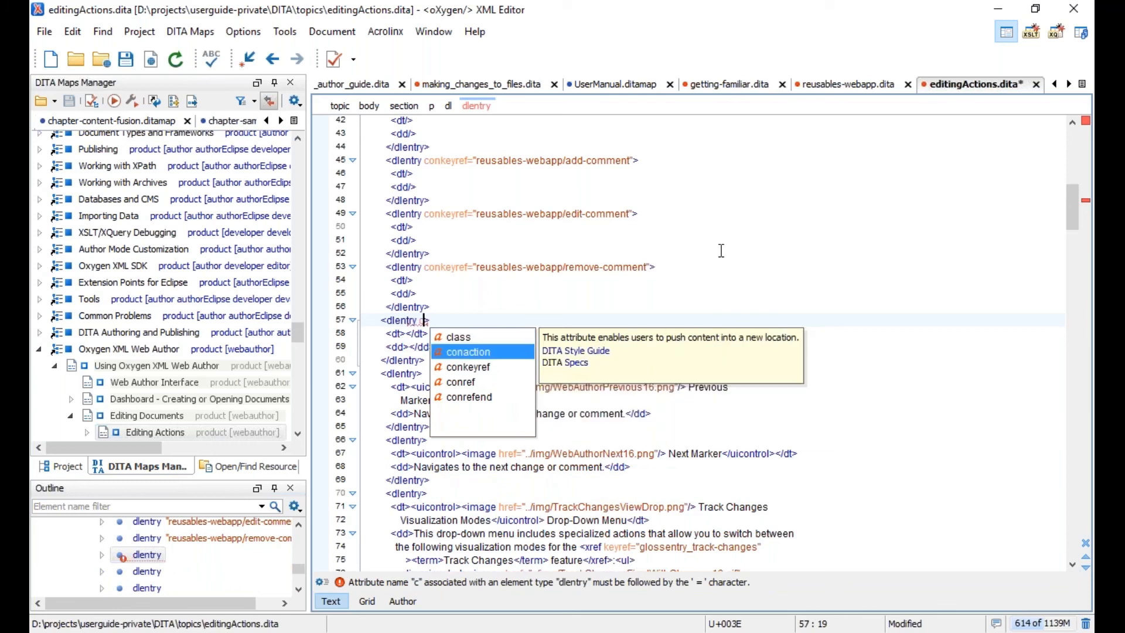
pyautogui.press('Return')
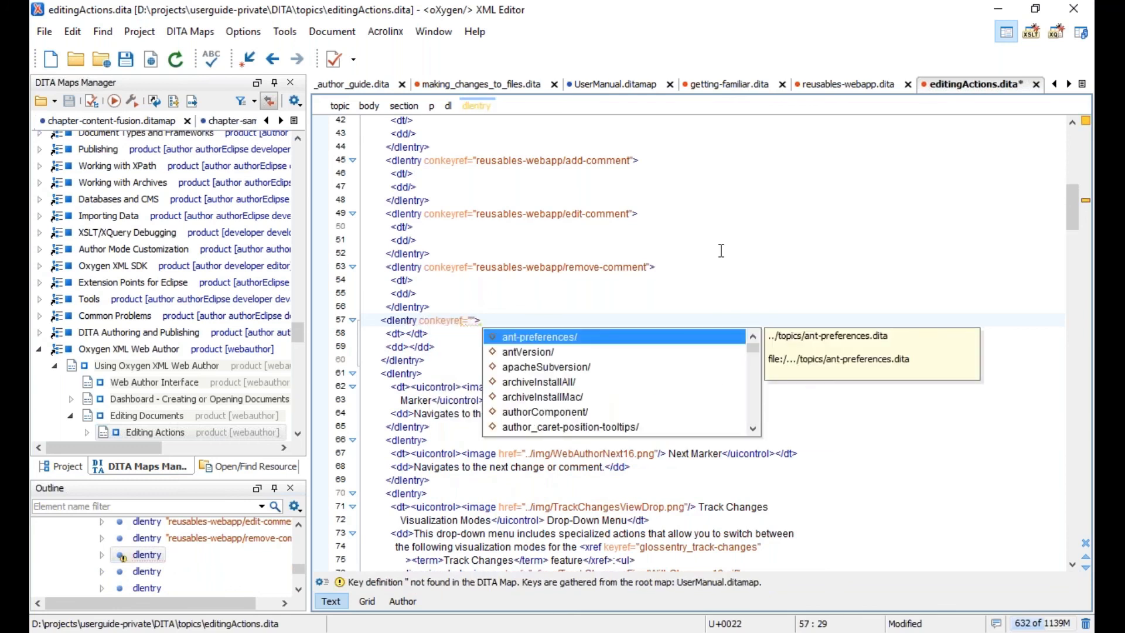
# Set the new dlentry's conkeyref to reusables-webapp/image_eb1_t5d_4v and display the topic in Author mode.
pyautogui.write('re')
pyautogui.press('Down')
pyautogui.press('Down')
pyautogui.press('Down')
pyautogui.press('Down')
pyautogui.press('Down')
pyautogui.press('Down')
pyautogui.press('Down')
pyautogui.press('Down')
pyautogui.press('Down')
pyautogui.press('Down')
pyautogui.press('Down')
pyautogui.press('Down')
pyautogui.press('Down')
pyautogui.press('Down')
pyautogui.press('Down')
pyautogui.press('Down')
pyautogui.press('Down')
pyautogui.press('Down')
pyautogui.press('Down')
pyautogui.press('Down')
pyautogui.press('Down')
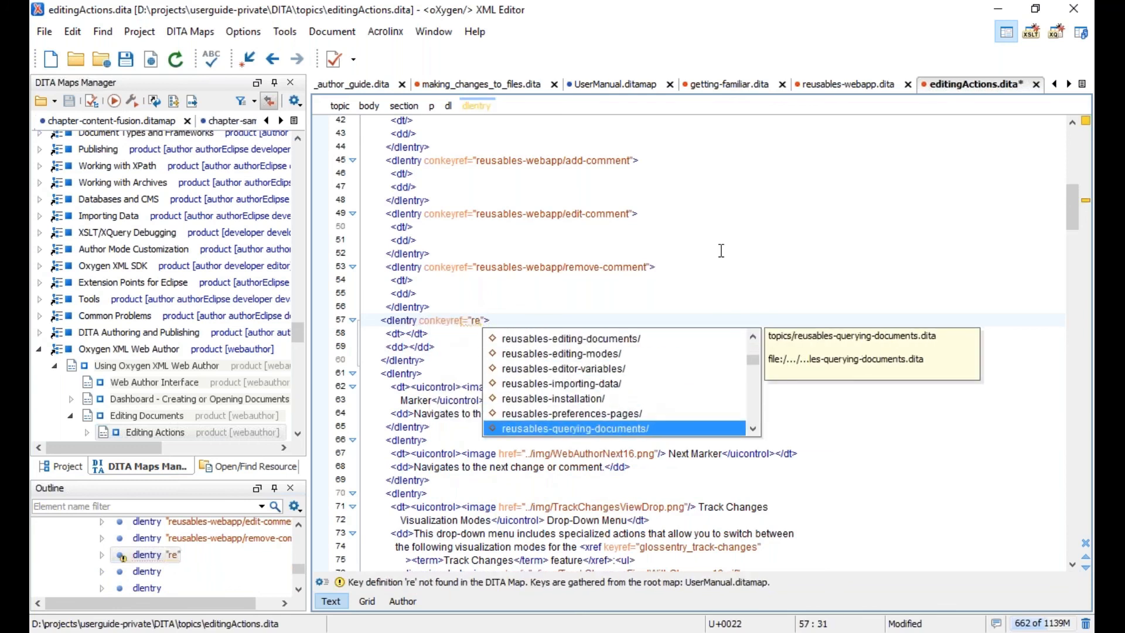
pyautogui.press('Up')
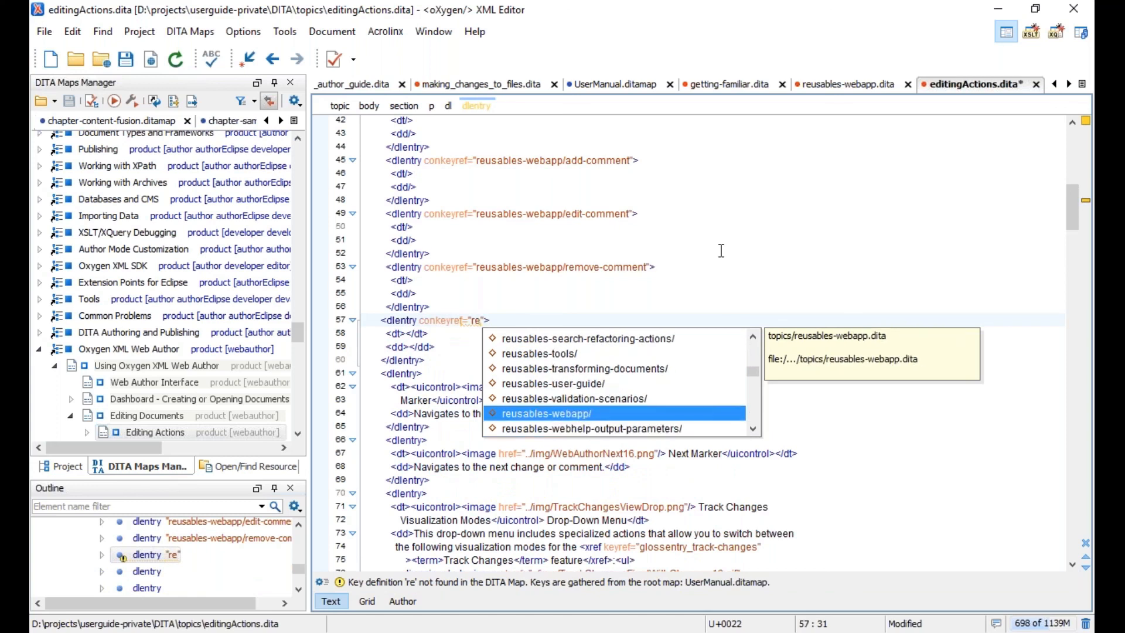
pyautogui.press('Return')
pyautogui.press('Down')
pyautogui.press('Down')
pyautogui.press('Down')
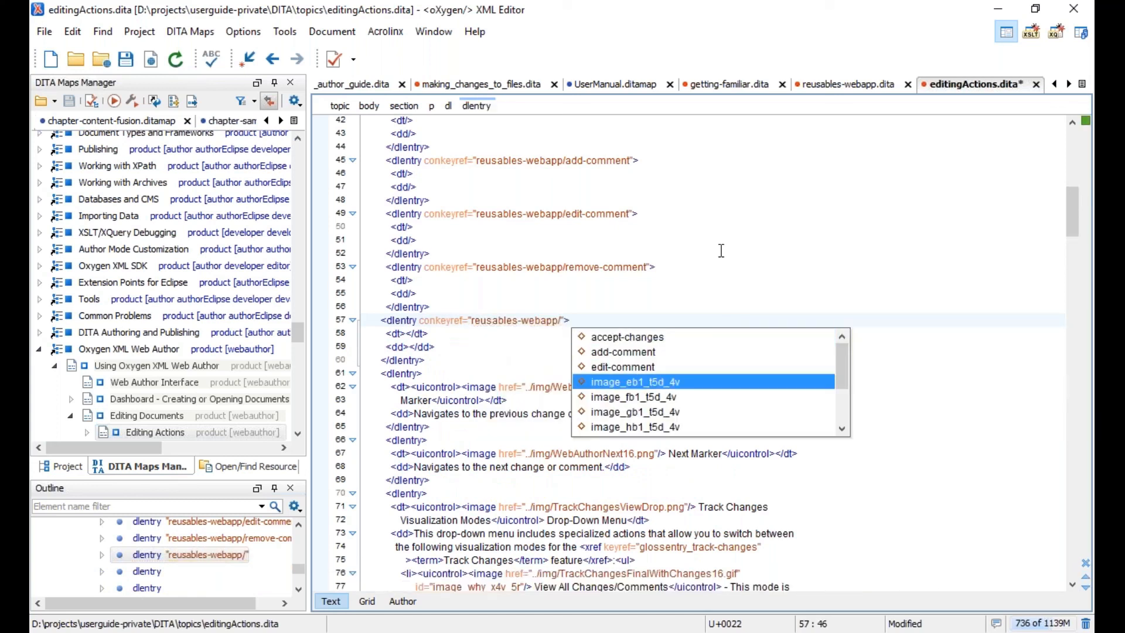
pyautogui.press('Return')
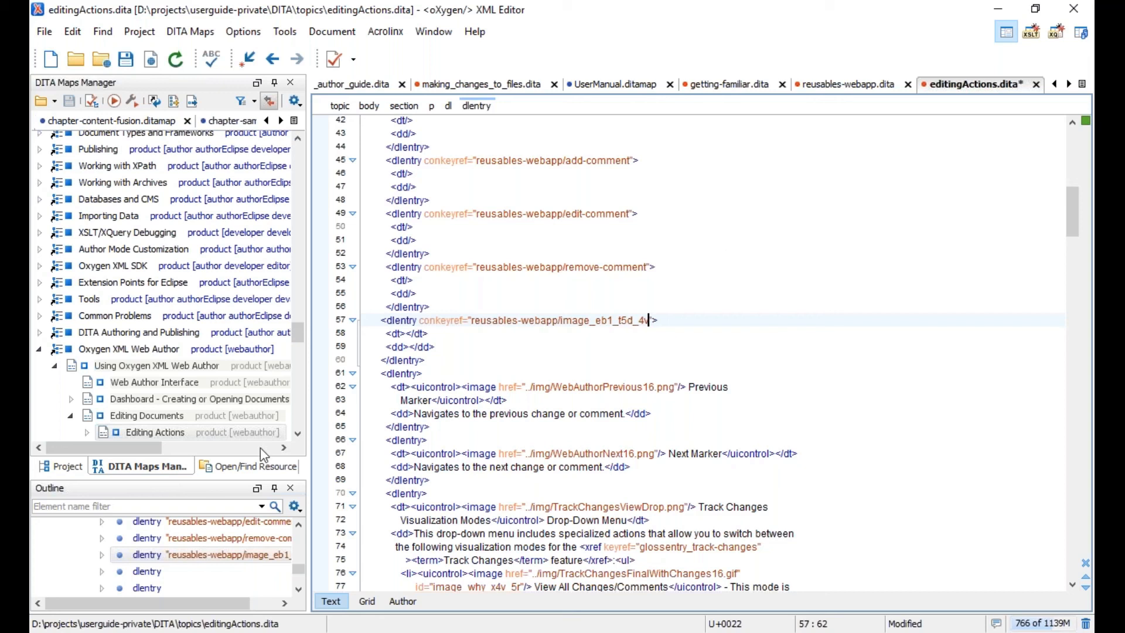
pyautogui.click(403, 602)
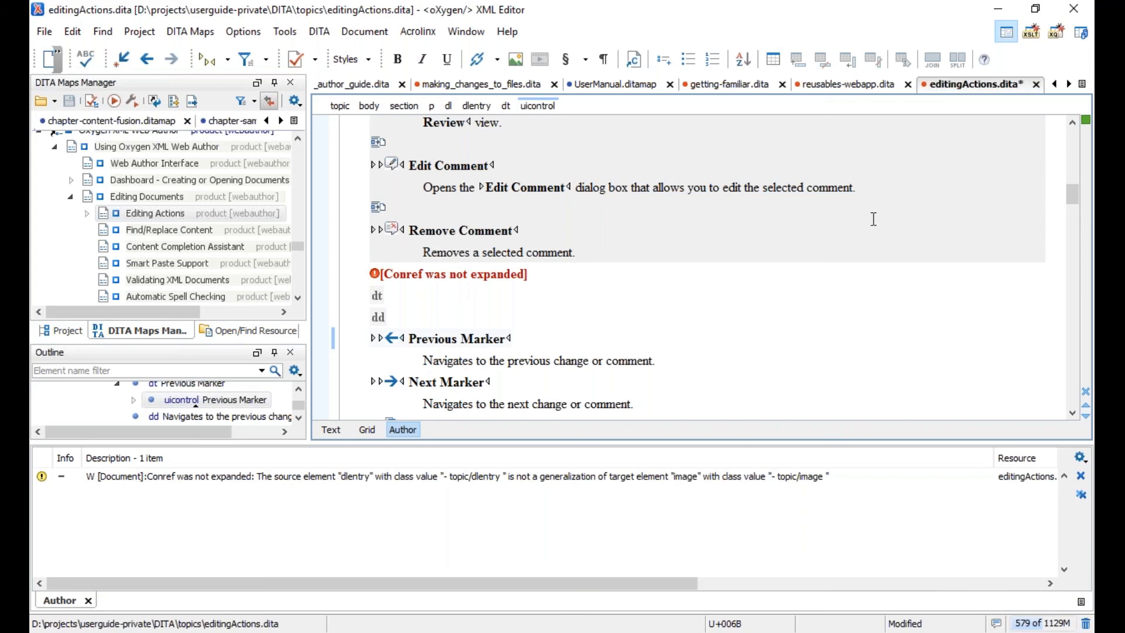
# Start Fast Create Topics on the Overview topic of chapter-sample-for-webinar.ditamap and open the choice of topic type.
pyautogui.scroll(2, 189, 231)
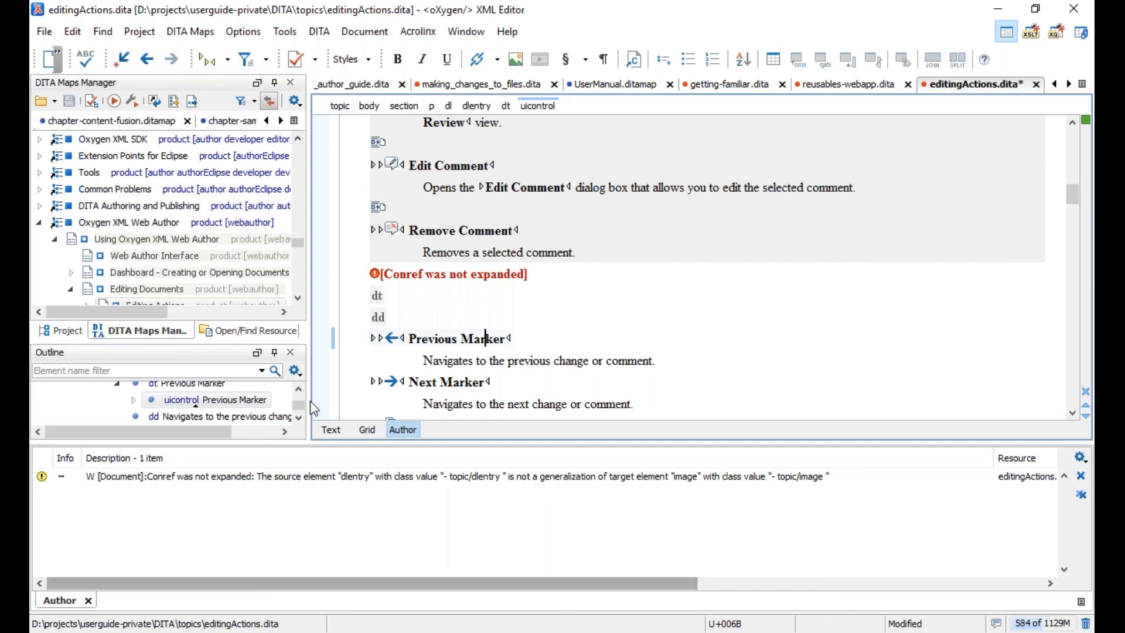
pyautogui.click(226, 123)
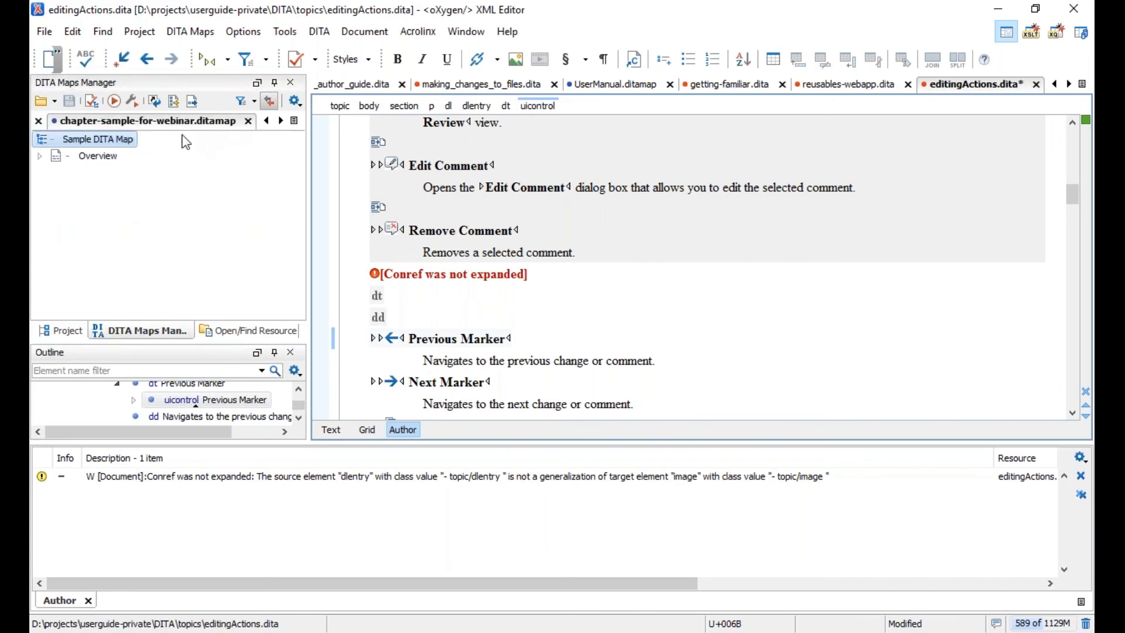
pyautogui.rightClick(96, 154)
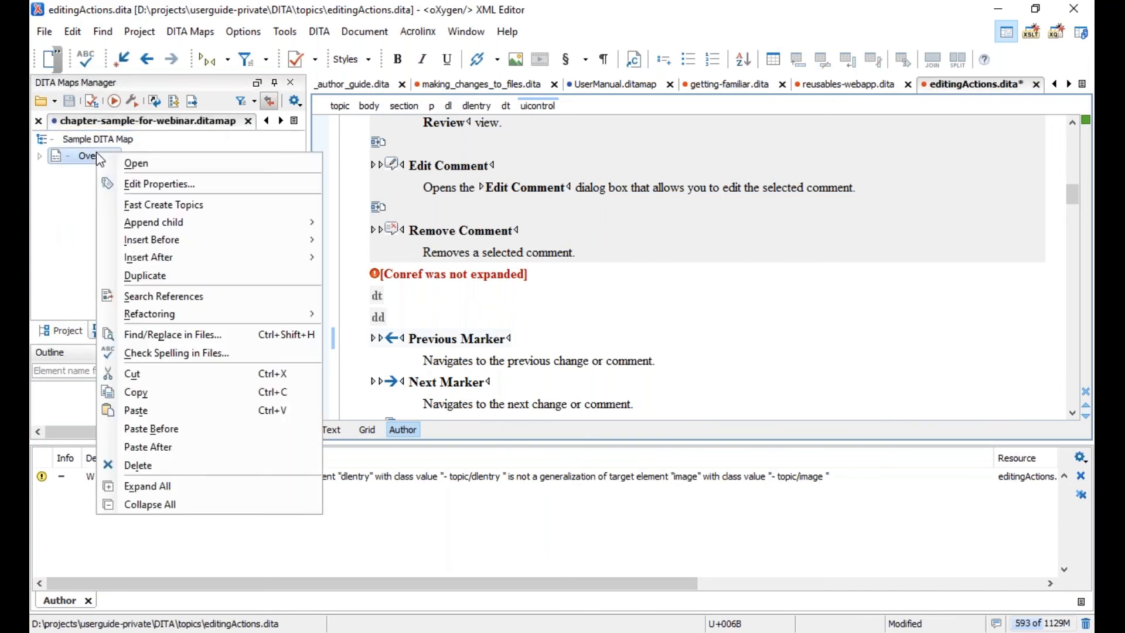
pyautogui.click(164, 205)
pyautogui.click(572, 388)
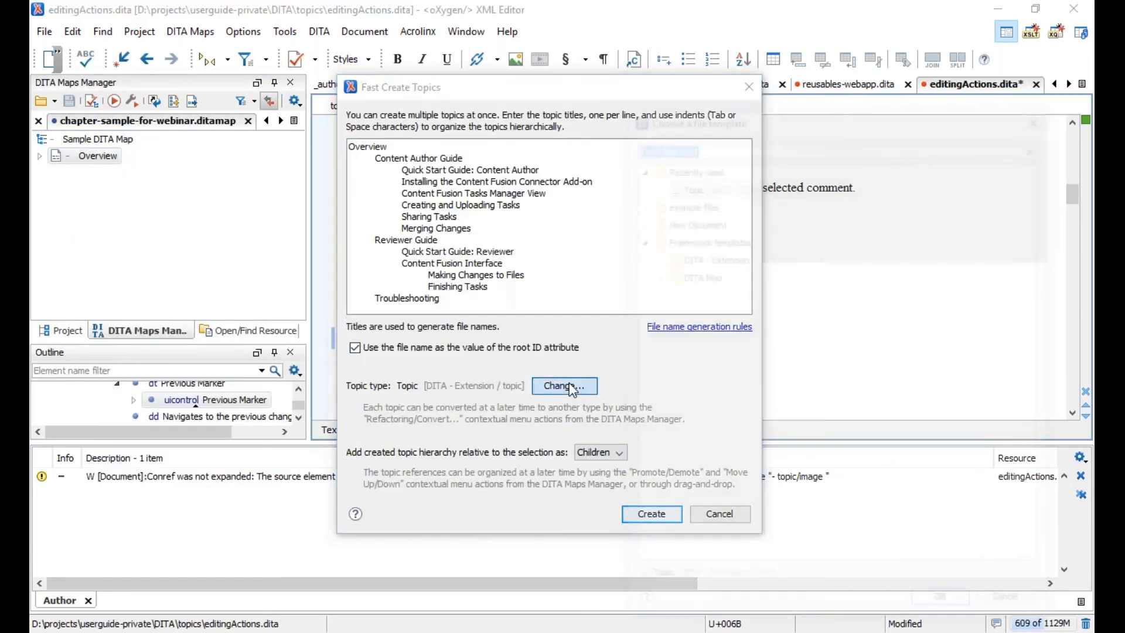
# Examine the example files, New Document and DITA - Extension topic and topic-xsd templates, and leave Fast Create Topics without creating anything.
pyautogui.click(638, 221)
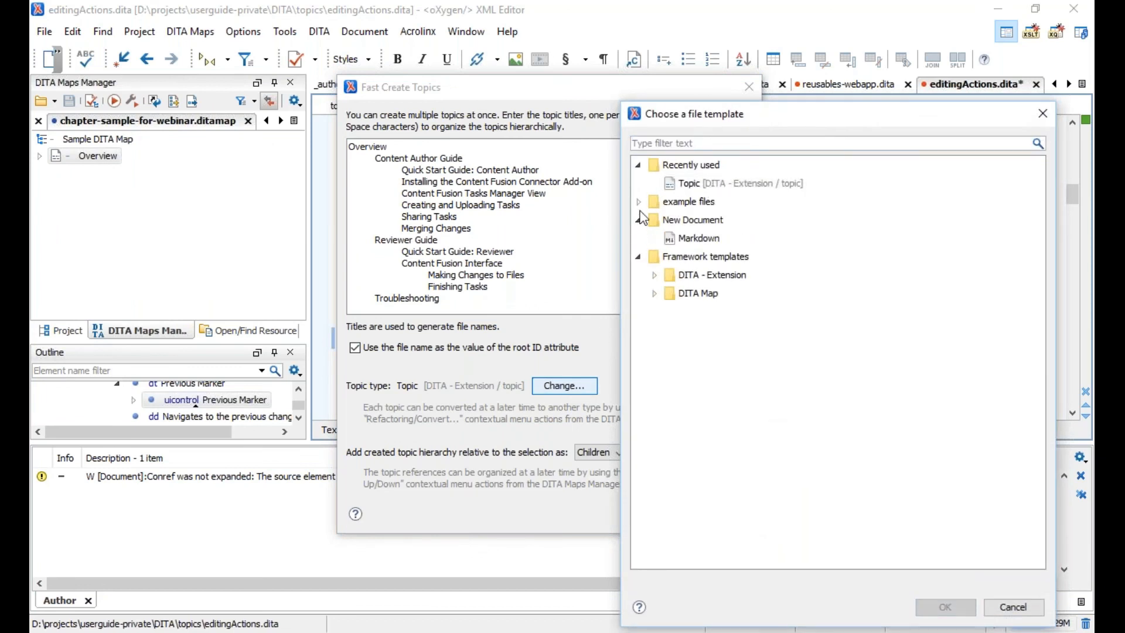
pyautogui.click(639, 202)
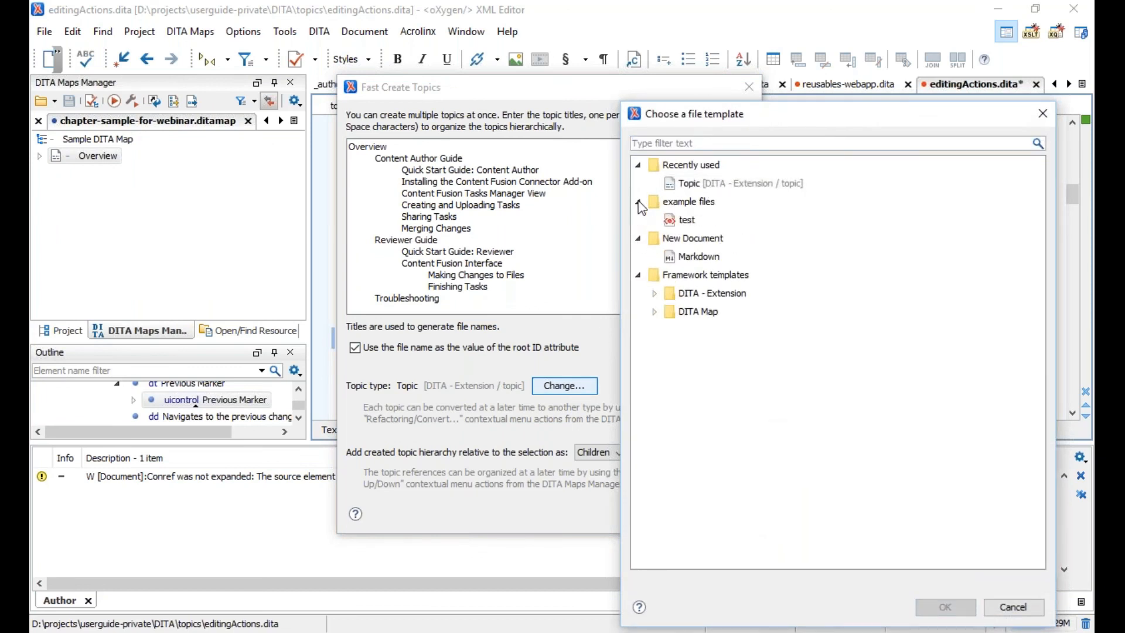
pyautogui.click(653, 293)
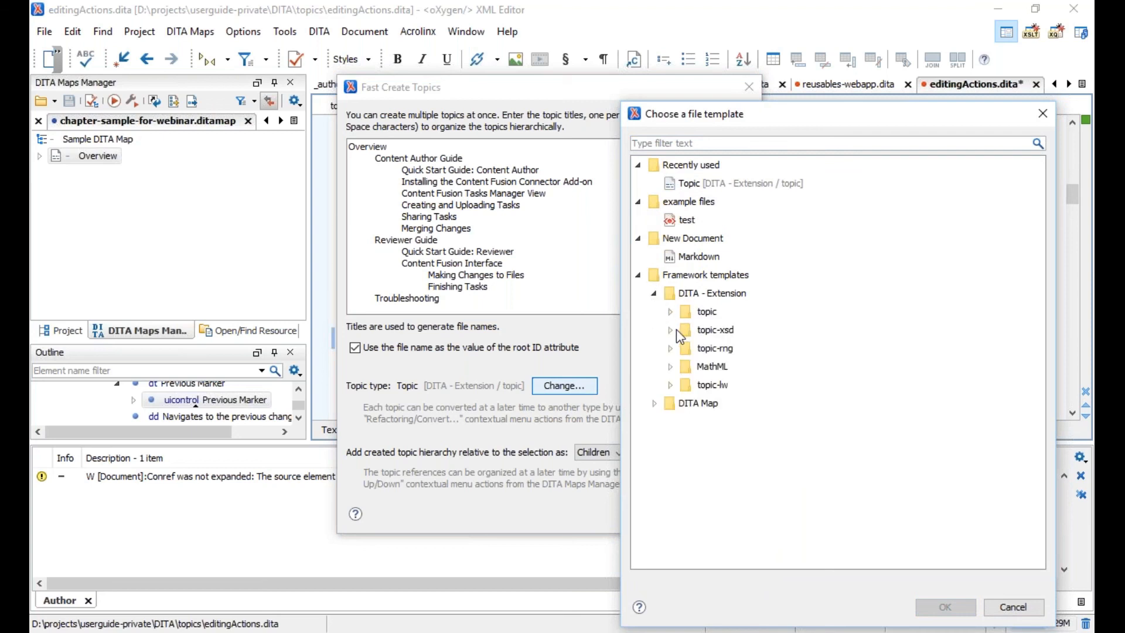
pyautogui.click(669, 331)
pyautogui.click(670, 312)
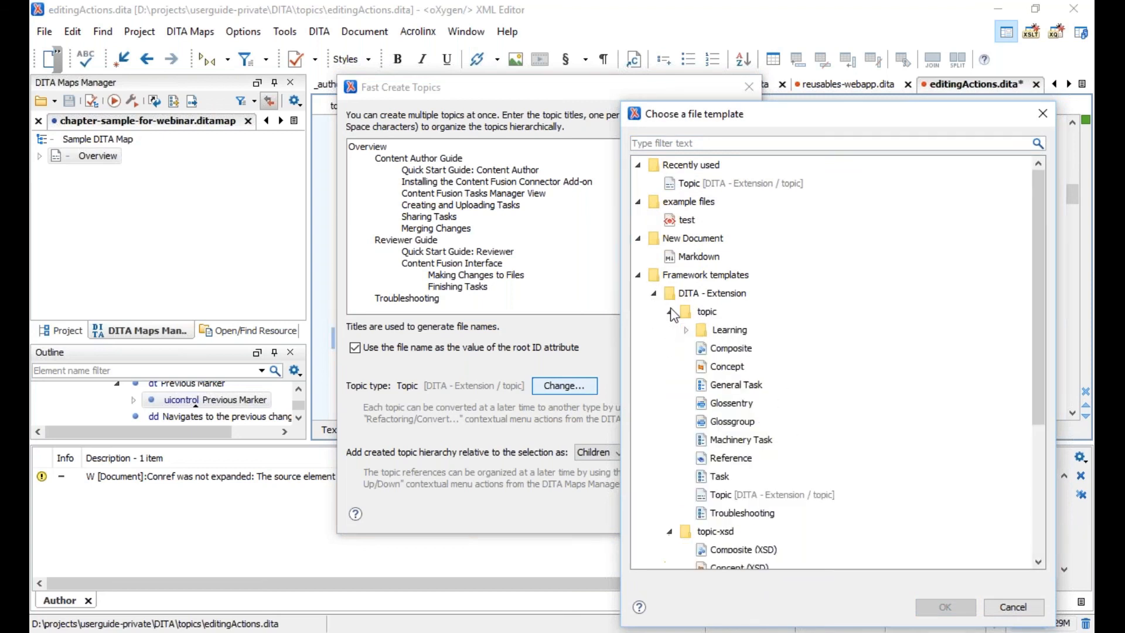
pyautogui.scroll(-4, 692, 337)
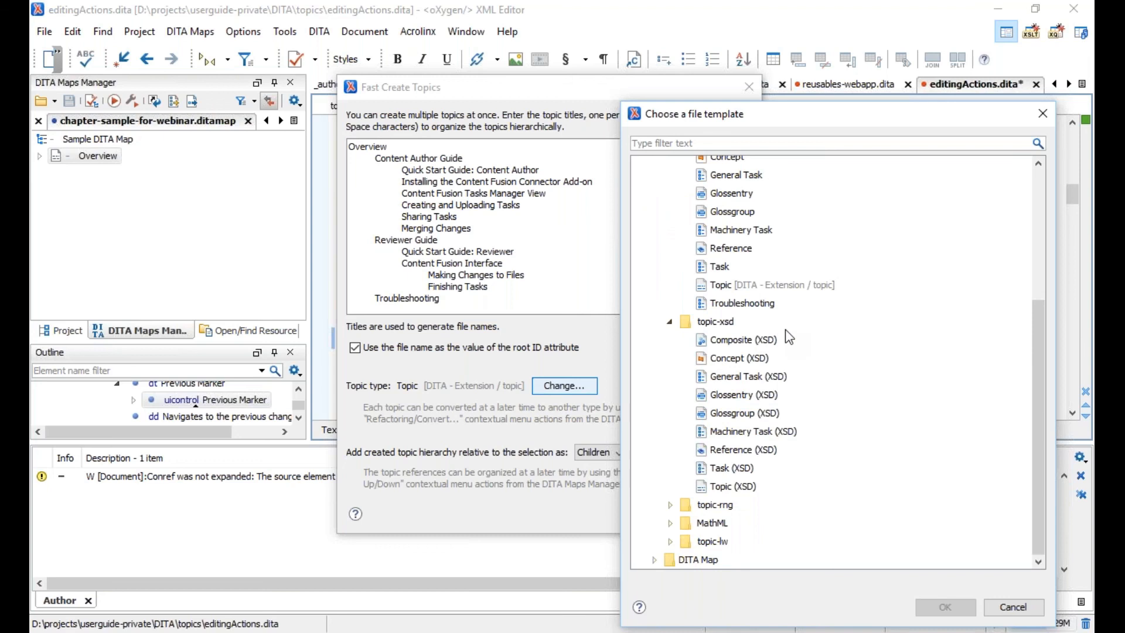
pyautogui.click(1027, 610)
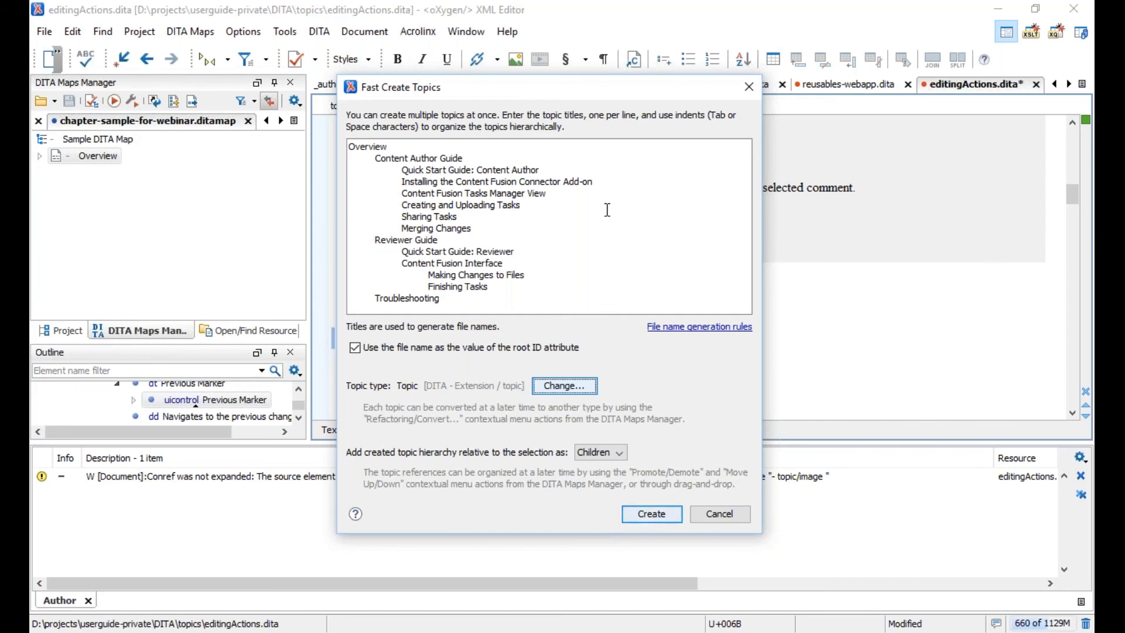
pyautogui.click(742, 518)
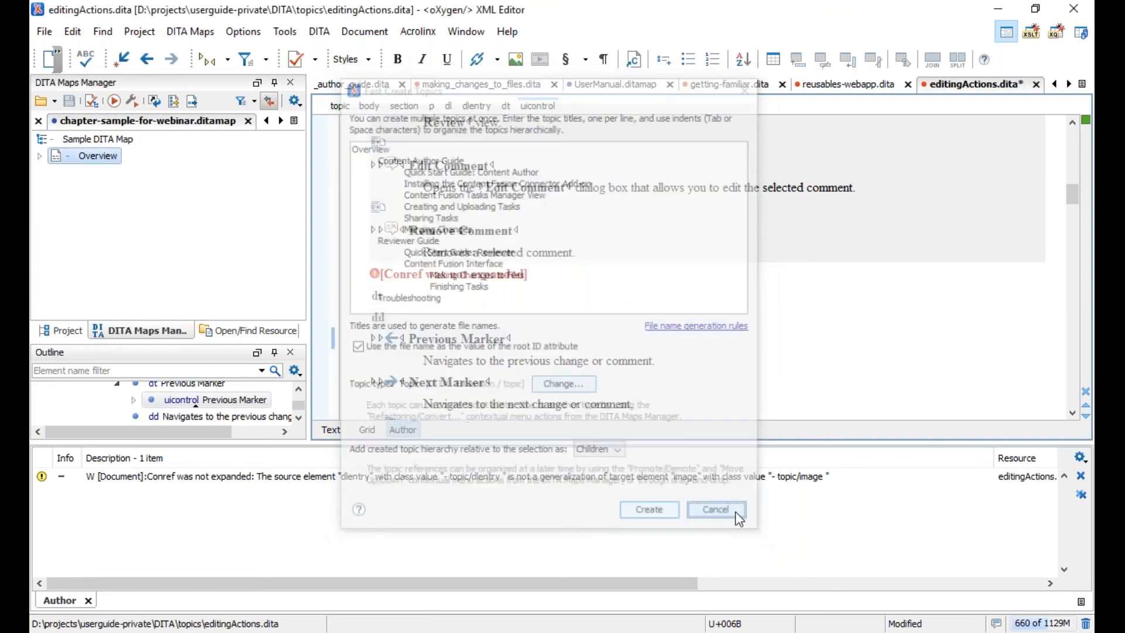
# Examine the XML Refactoring operation Convert simple tables to tables and its scope options, and close the wizard without applying it.
pyautogui.click(286, 32)
pyautogui.click(331, 54)
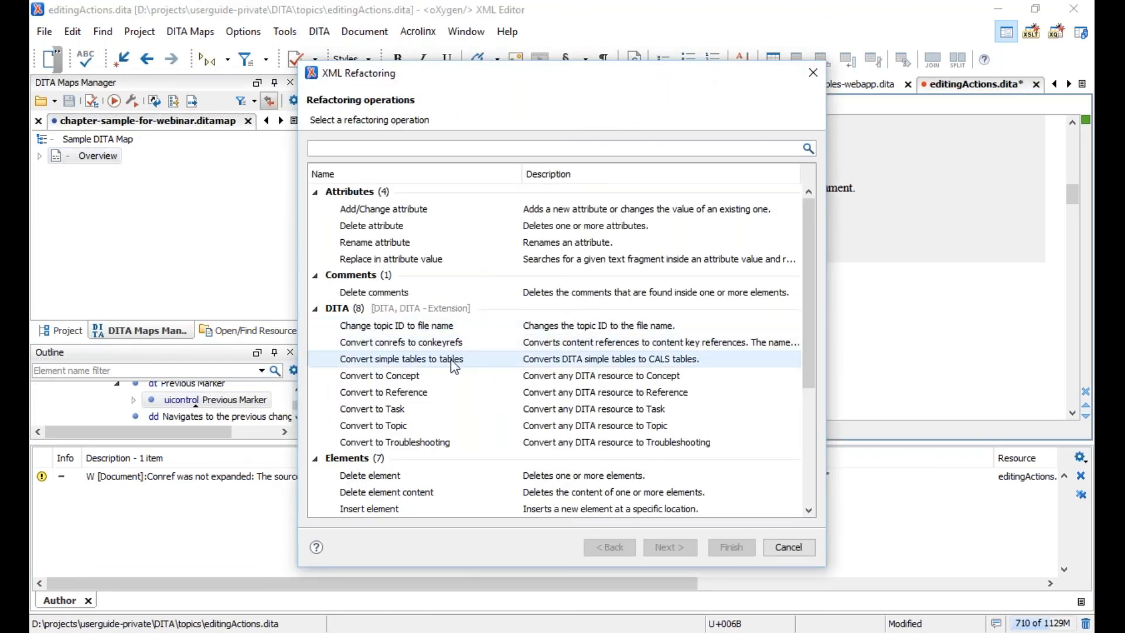
pyautogui.click(451, 357)
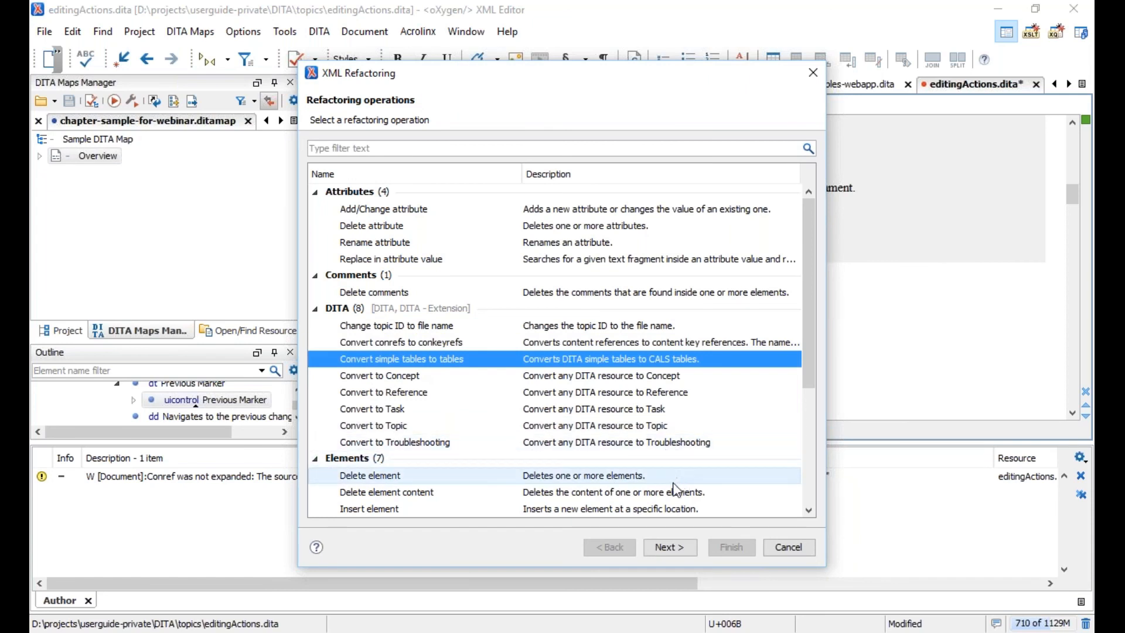
pyautogui.click(671, 554)
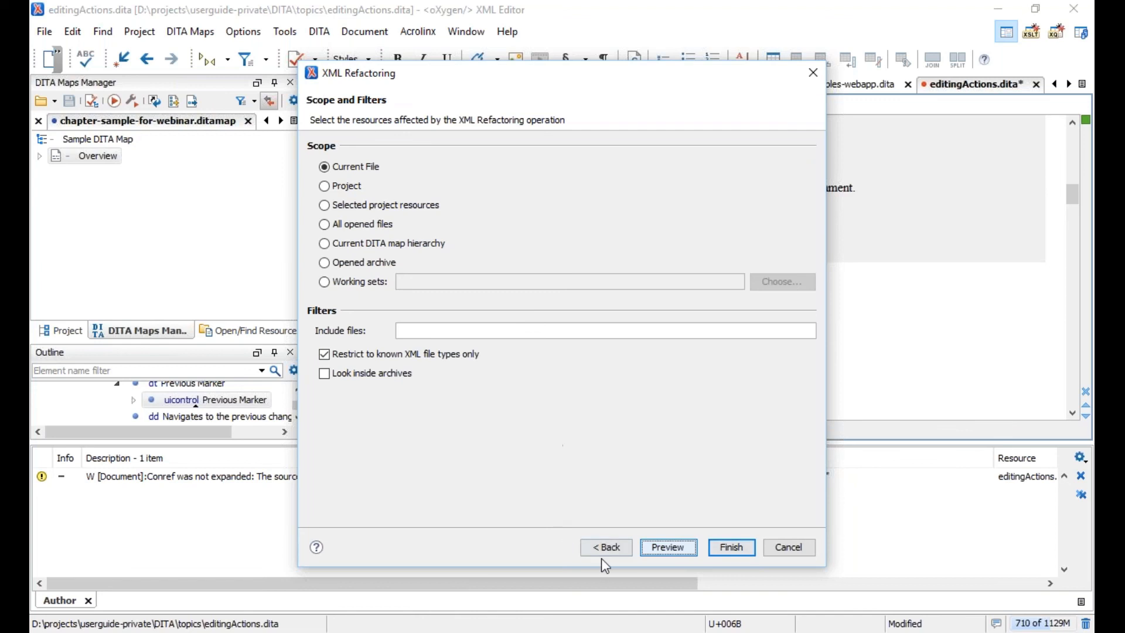
pyautogui.click(604, 545)
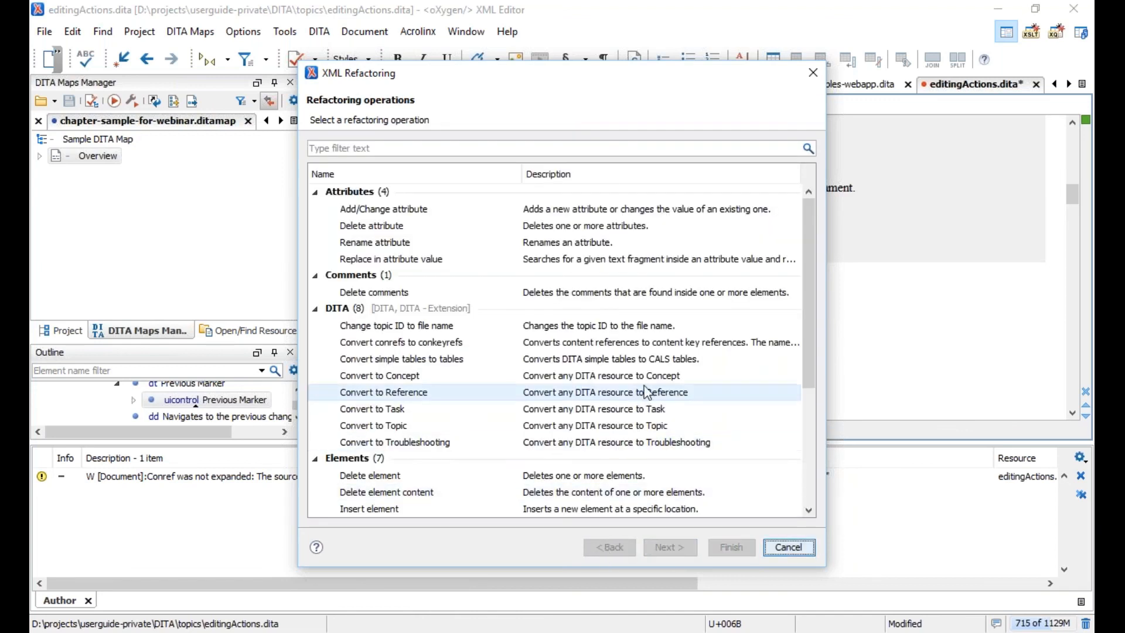
pyautogui.click(613, 360)
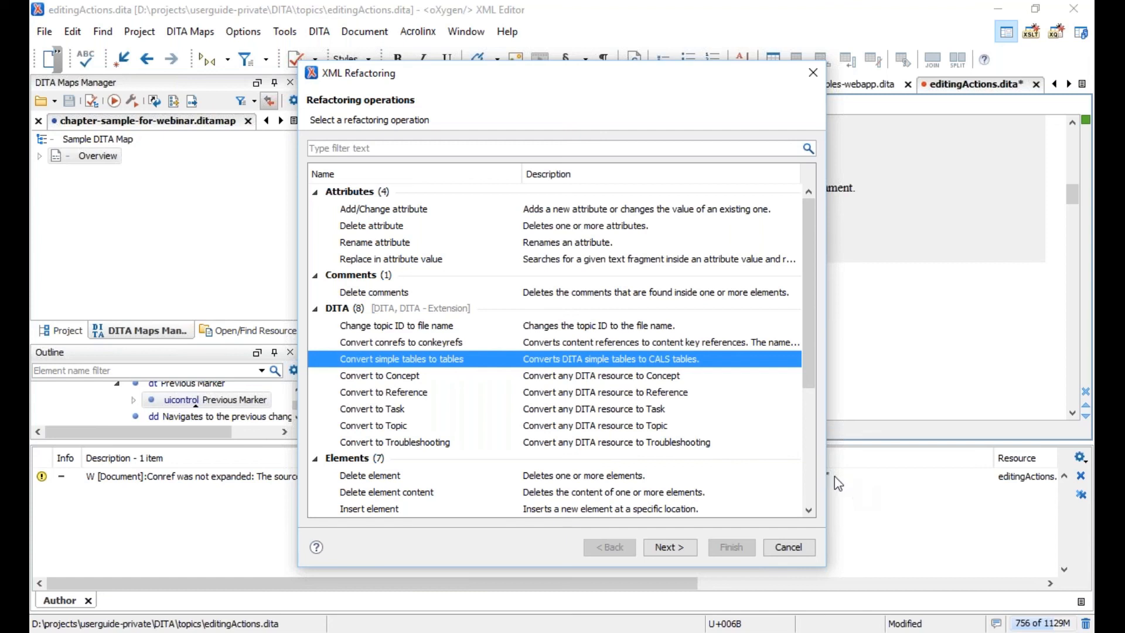
pyautogui.click(812, 72)
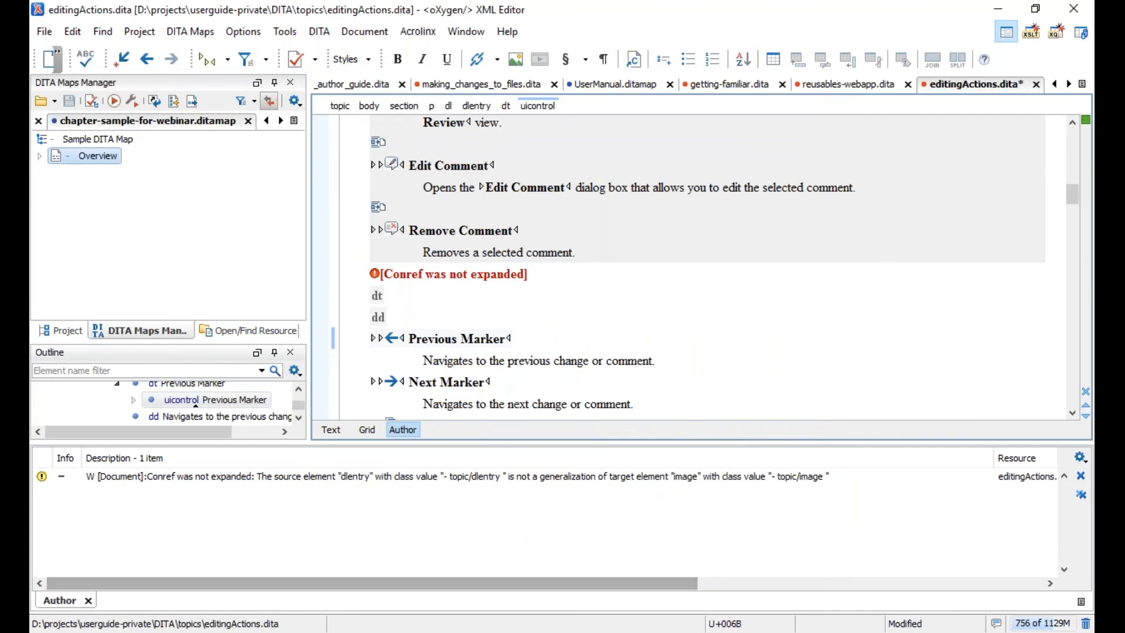
# Close editingActions.dita without saving its changes and close the Author results pane.
pyautogui.click(1036, 84)
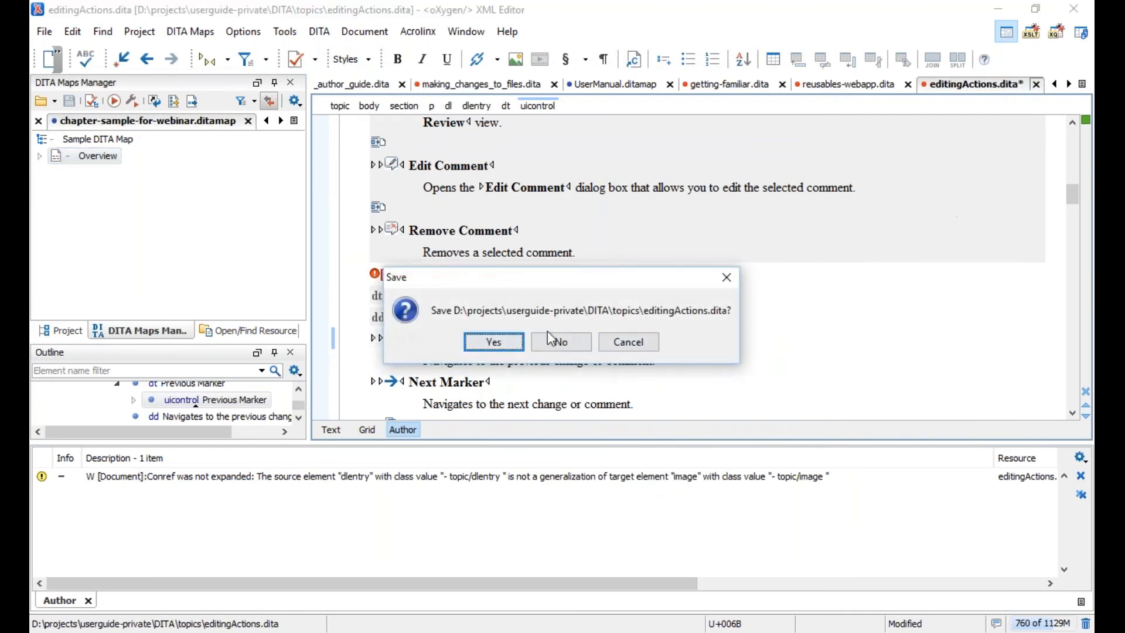
pyautogui.click(564, 344)
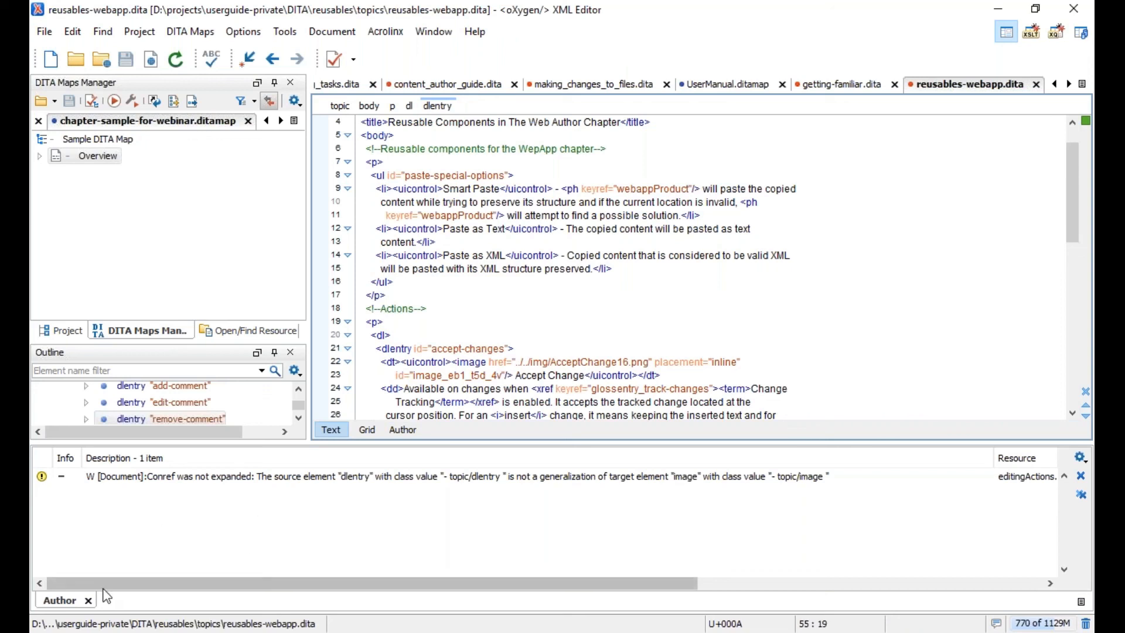
pyautogui.click(88, 600)
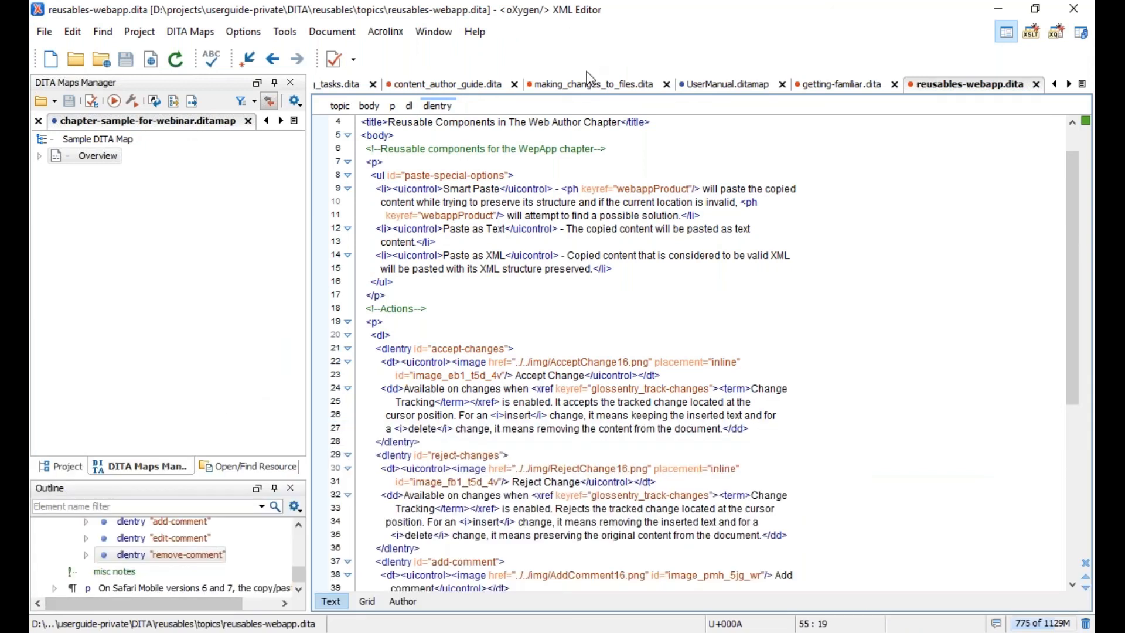
# Switch to the getting-familiar.dita topic and display UserManual.ditamap in the DITA Maps Manager.
pyautogui.click(838, 87)
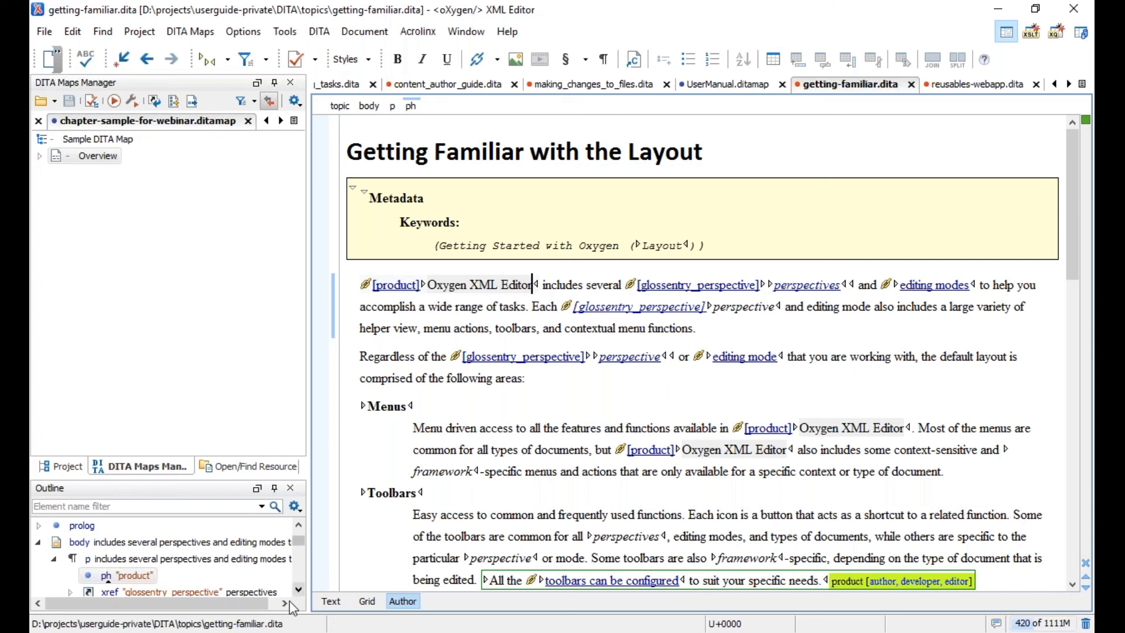
pyautogui.moveTo(212, 632)
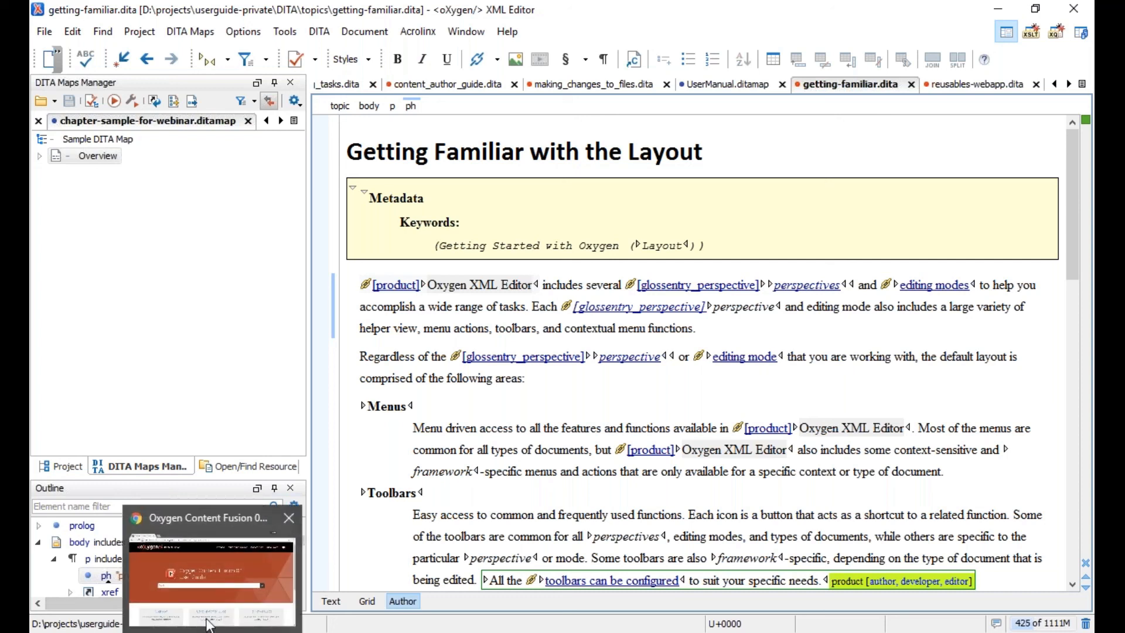
pyautogui.scroll(2, 93, 120)
pyautogui.click(86, 122)
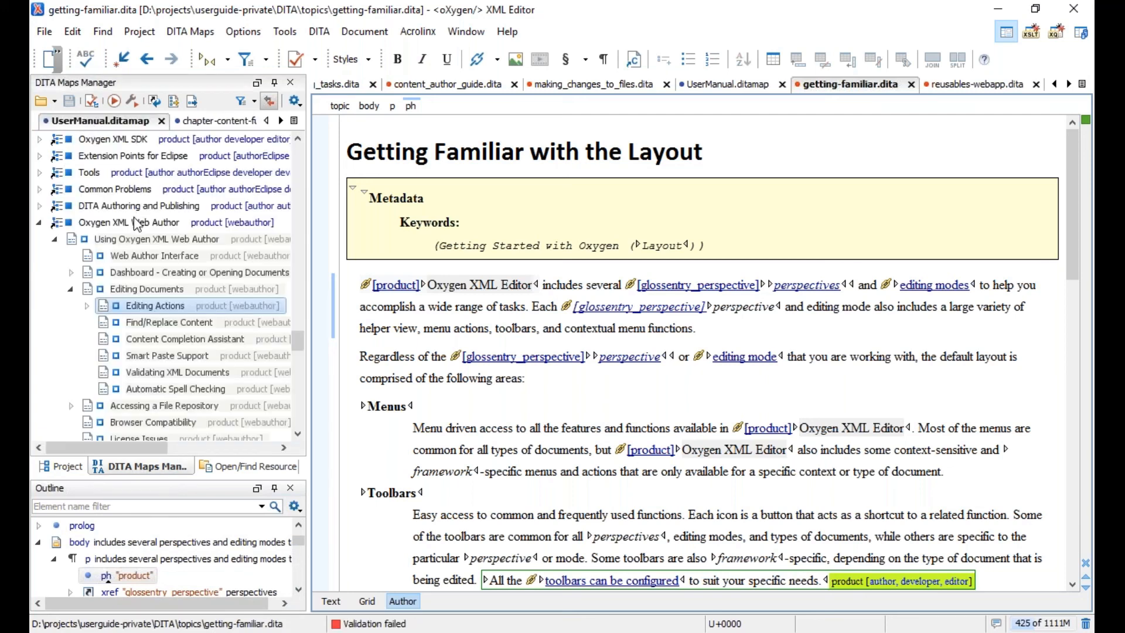
# Search the project's resource contents for "custom xml refactoring" and open the Custom Refactoring Operations topic.
pyautogui.click(238, 467)
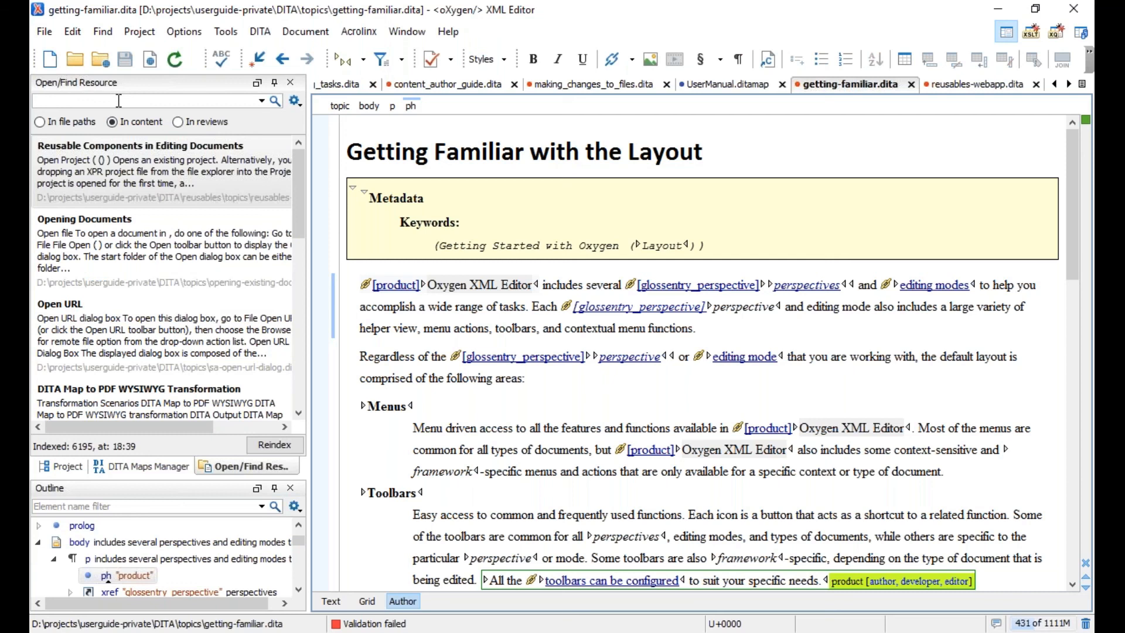
pyautogui.write('custom')
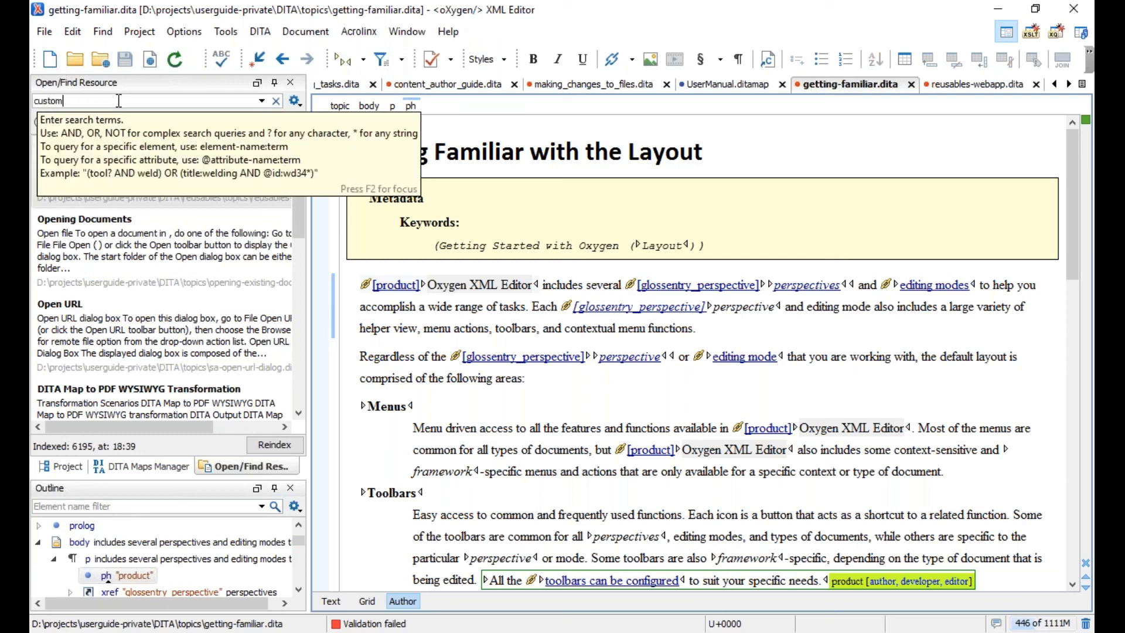
pyautogui.write(' xml re')
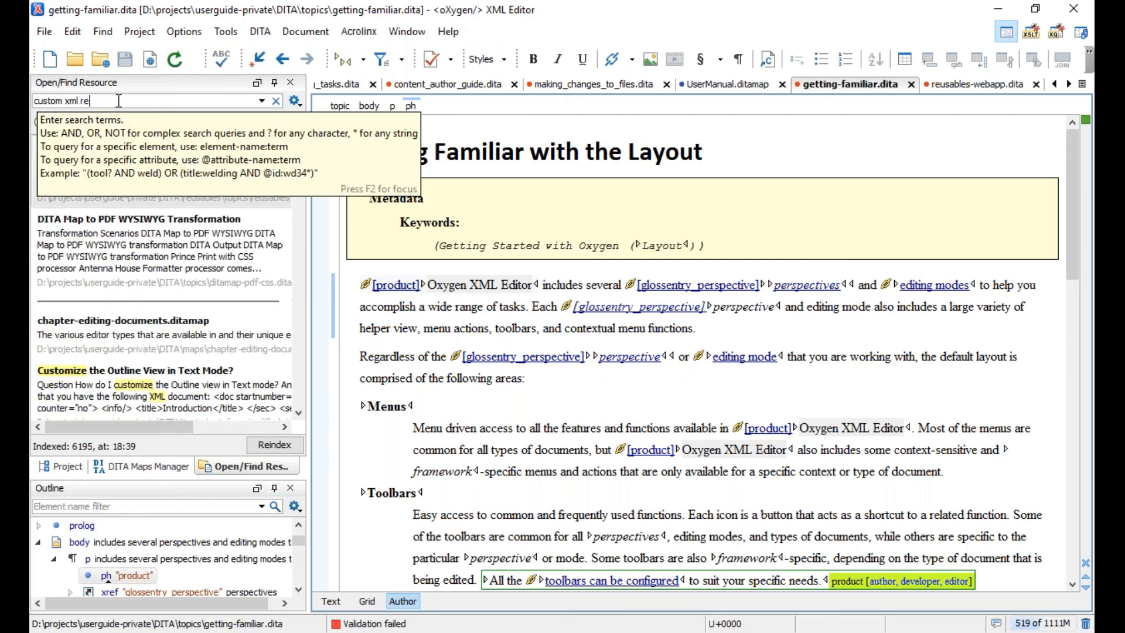
pyautogui.write('factoring')
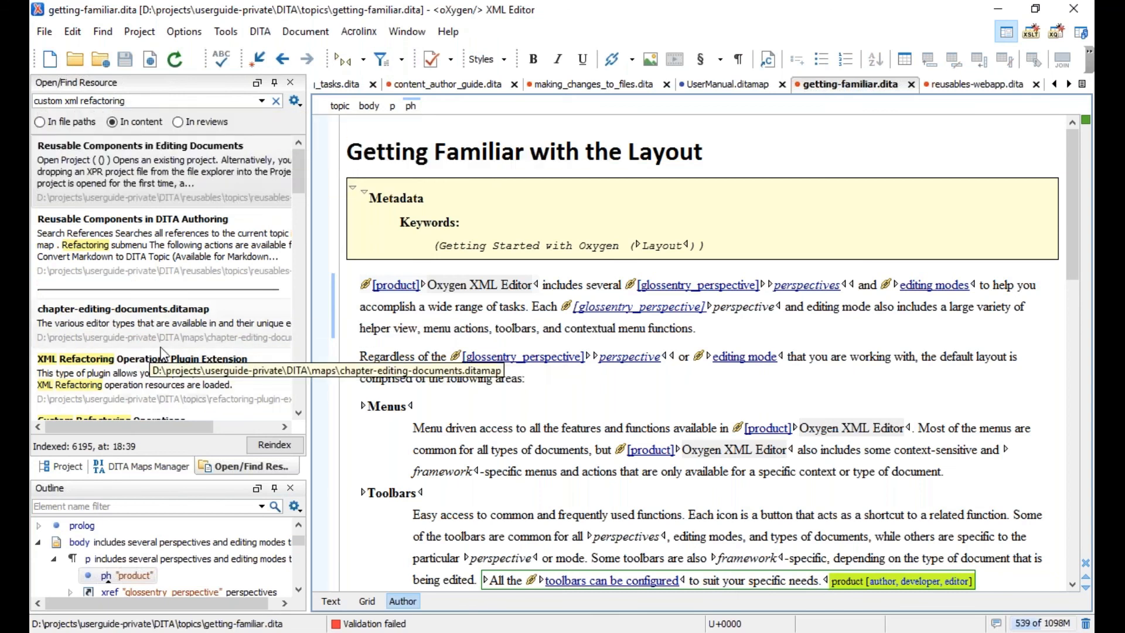
pyautogui.scroll(-3, 170, 351)
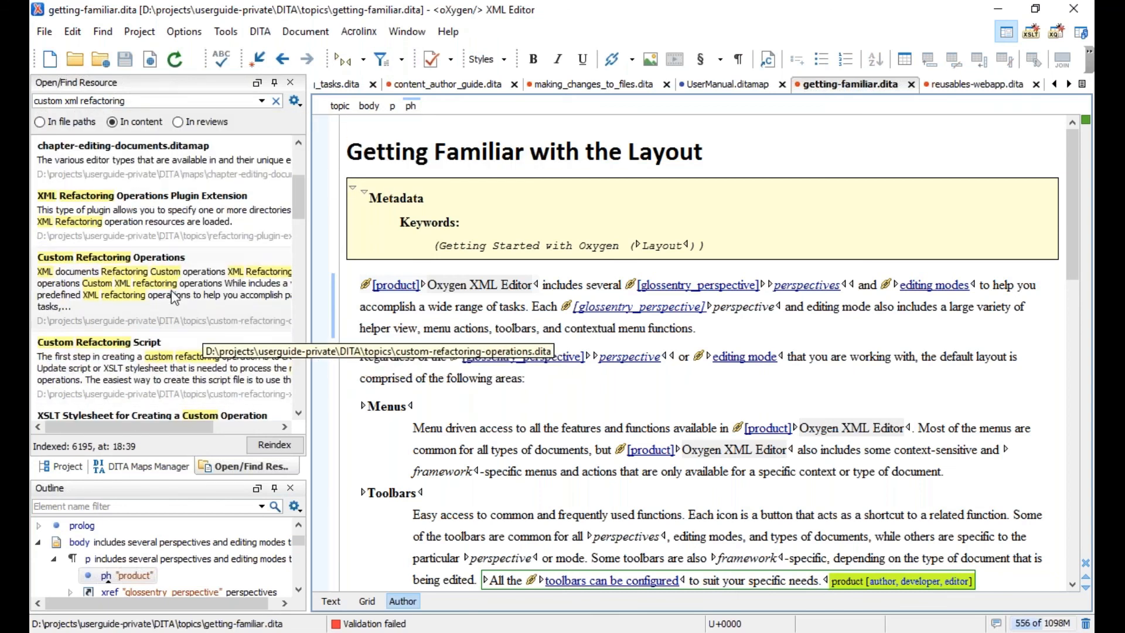
pyautogui.click(158, 278)
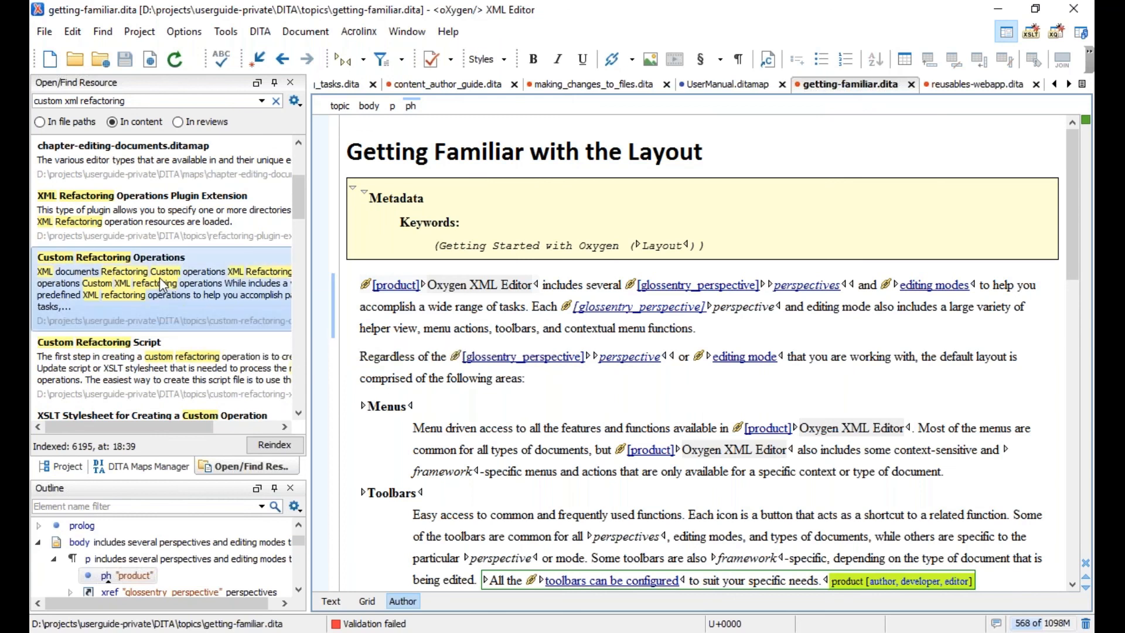
pyautogui.doubleClick(159, 277)
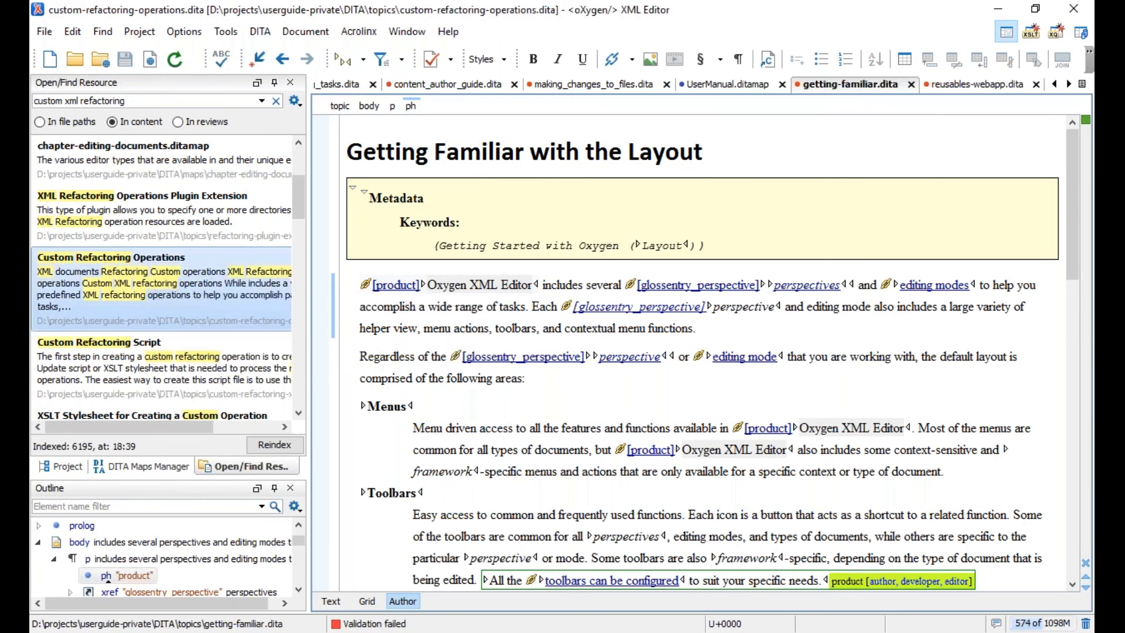
# Copy the title text Custom Refactoring Operations from the opened topic.
pyautogui.click(694, 152)
pyautogui.moveTo(693, 151); pyautogui.dragTo(346, 152)
pyautogui.hotkey('ctrl', 'c')
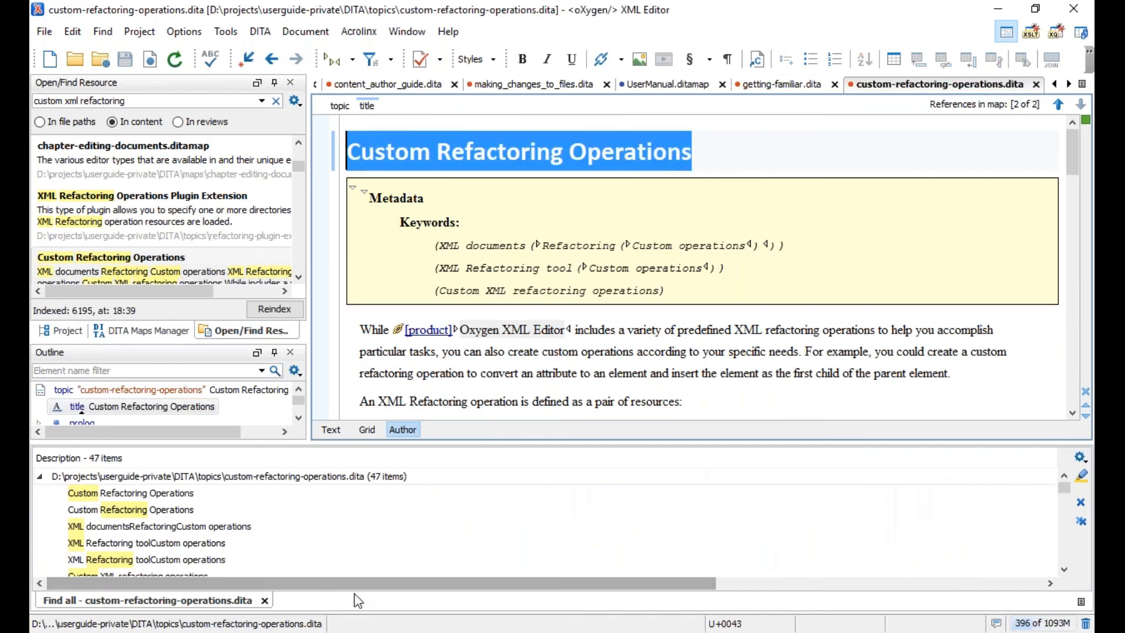
# Switch to Chrome, go to oxygenxml.com and open the Oxygen Documentation page from its resources.
pyautogui.click(359, 632)
pyautogui.moveTo(768, 115)
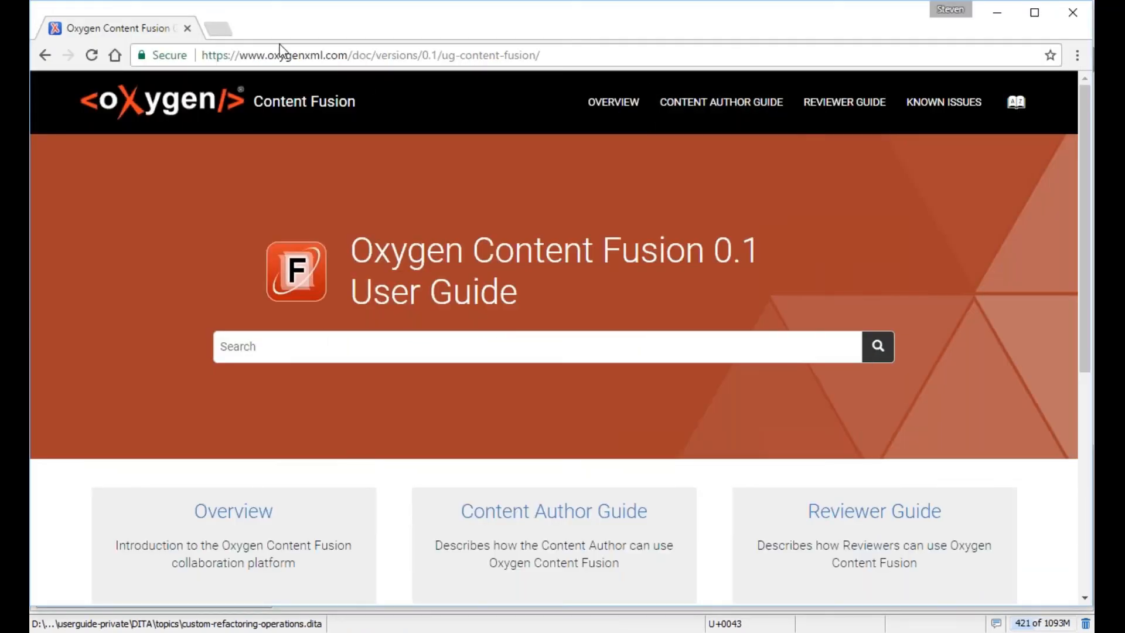
pyautogui.click(334, 59)
pyautogui.write('oxygenxml.com')
pyautogui.press('Return')
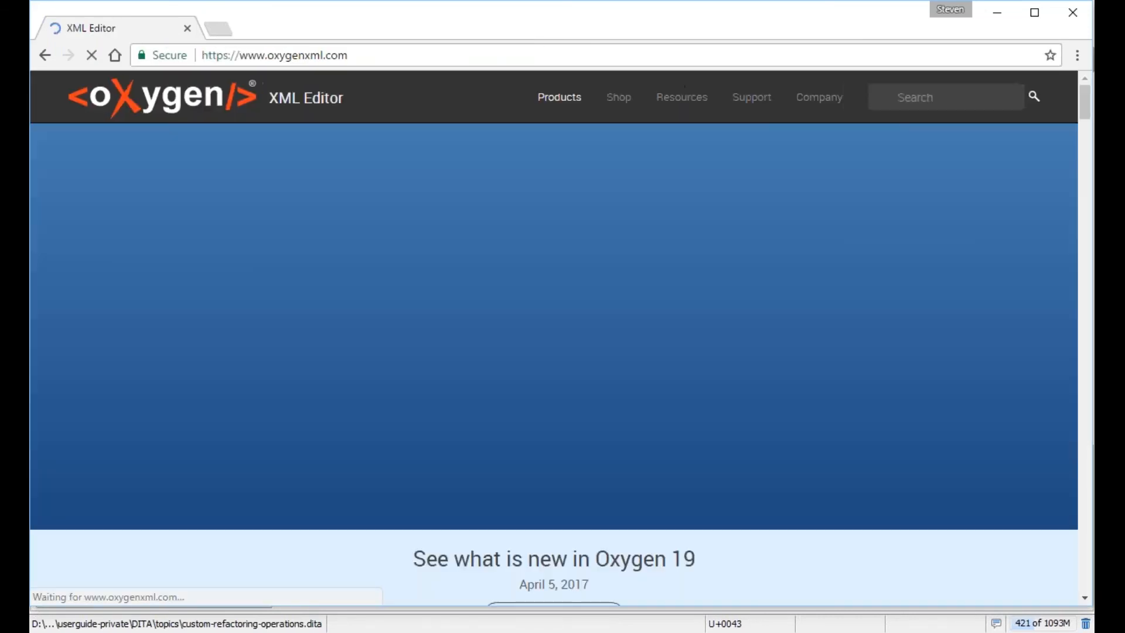
pyautogui.moveTo(691, 100)
pyautogui.click(560, 204)
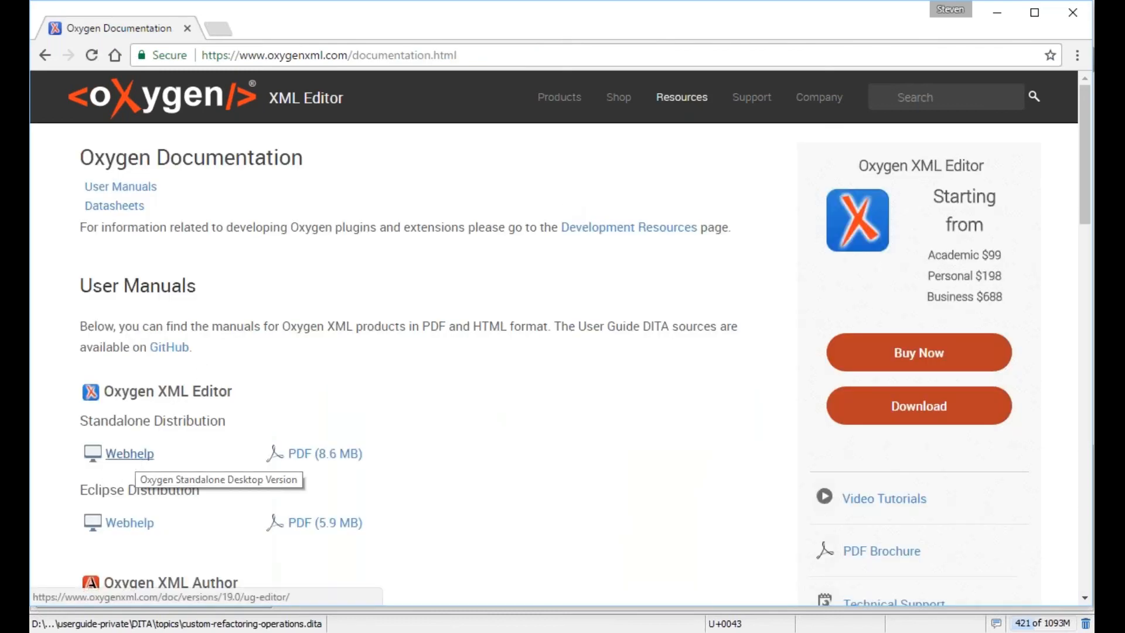
# Open the standalone Oxygen XML Editor Webhelp, search it for Custom Refactoring Operations and open the topic of that name.
pyautogui.click(131, 455)
pyautogui.click(414, 355)
pyautogui.hotkey('ctrl', 'v')
pyautogui.click(878, 351)
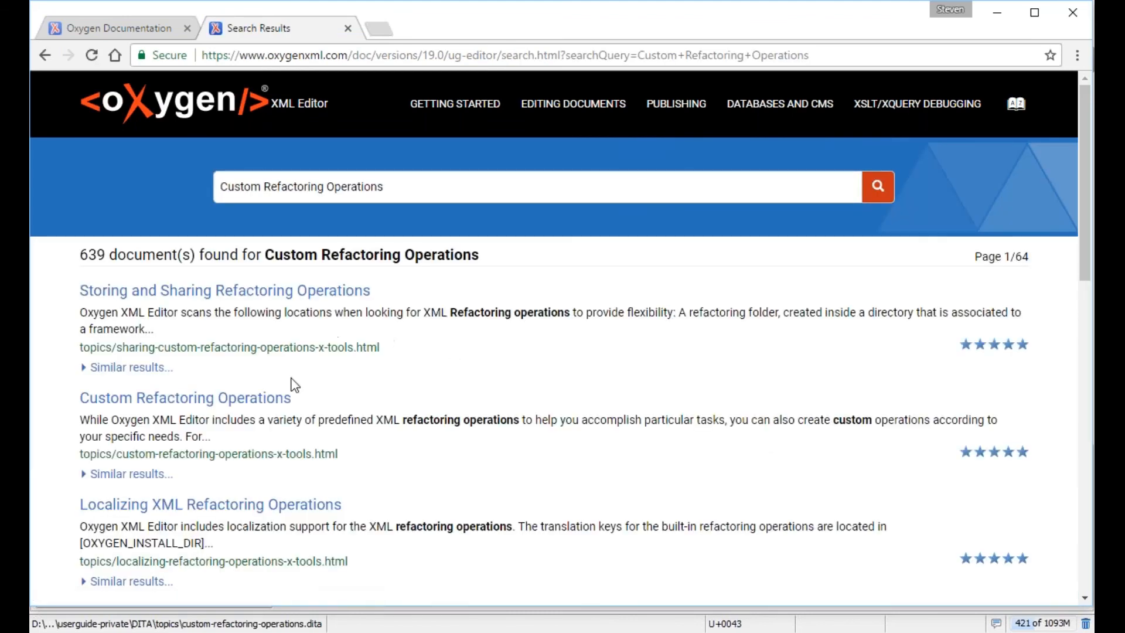
pyautogui.click(216, 401)
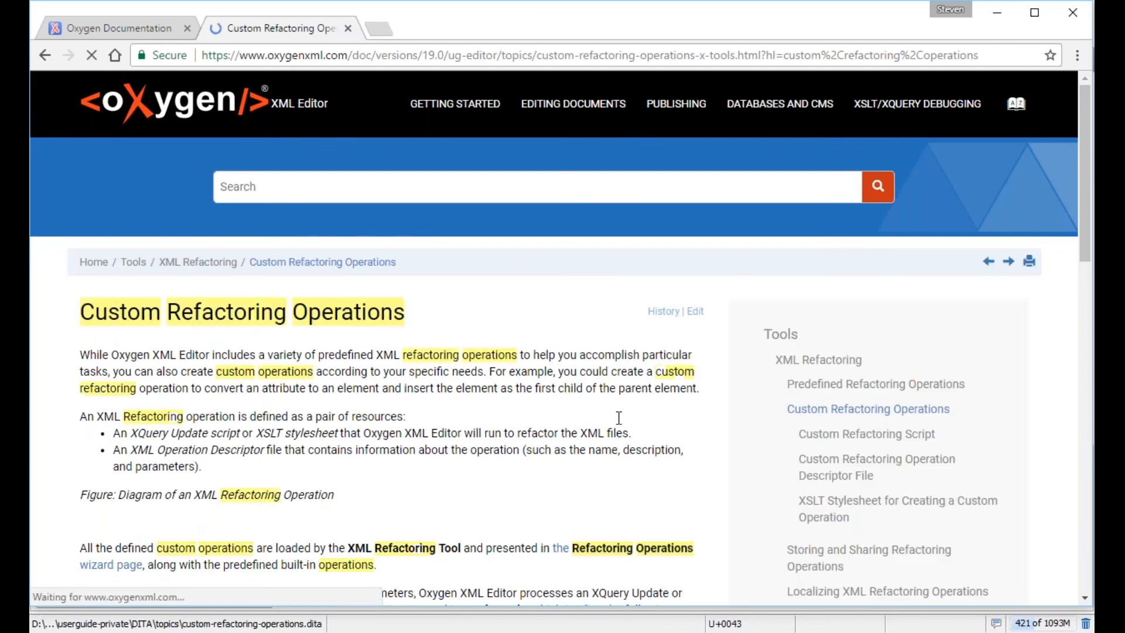
# Examine the Custom Refactoring Operations page, including its refactoring diagram and the steps for creating a custom operation.
pyautogui.scroll(-2, 609, 368)
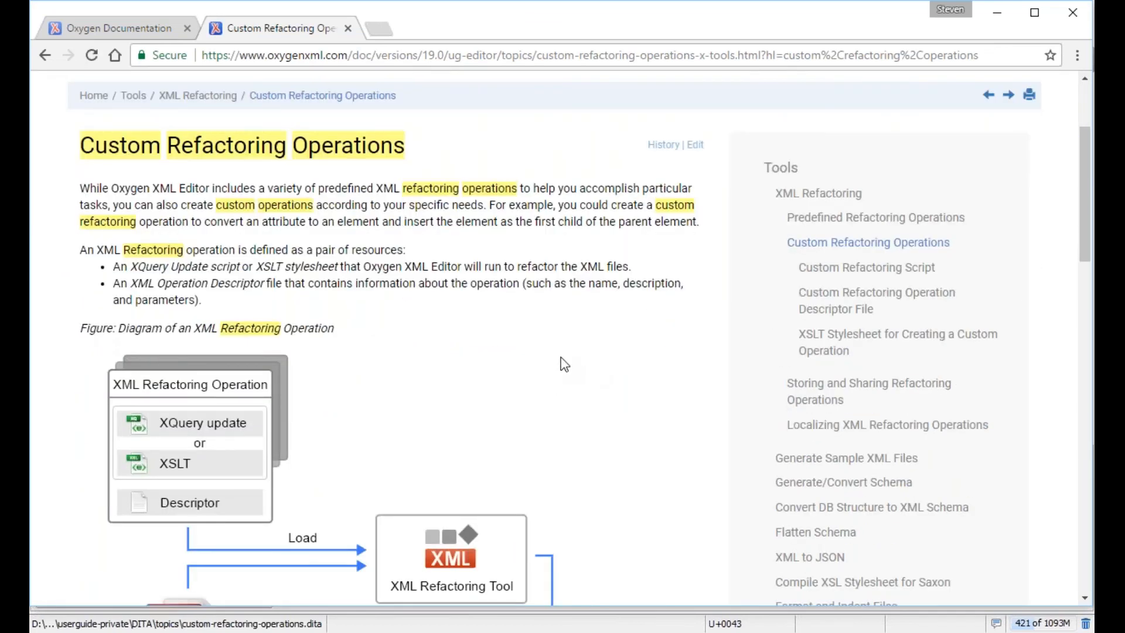
pyautogui.scroll(-5, 571, 365)
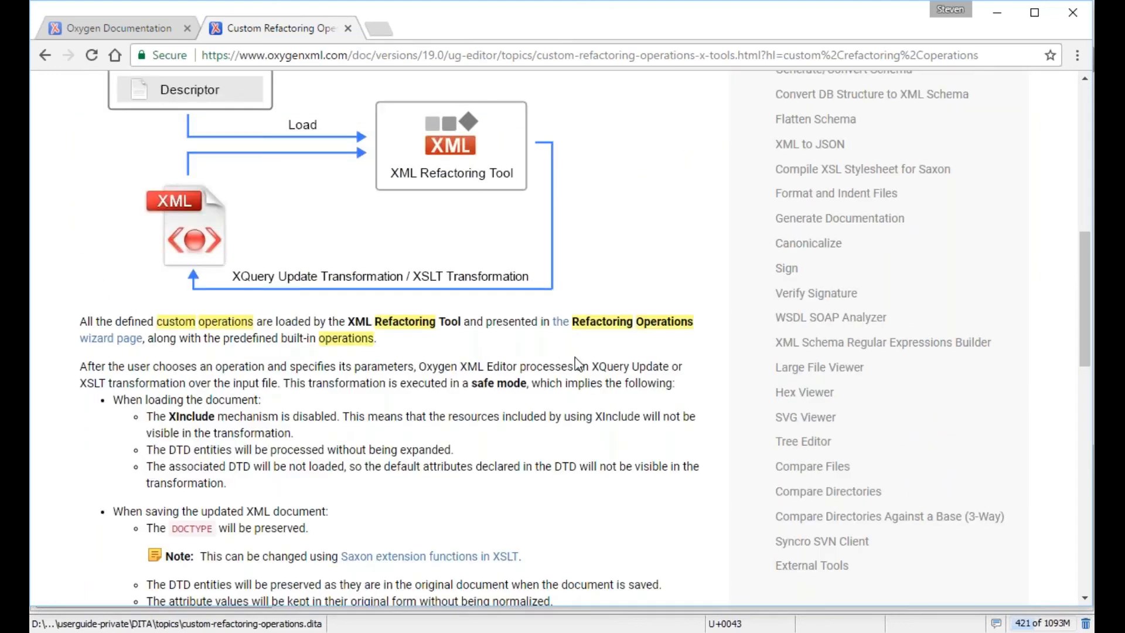
pyautogui.scroll(-12, 577, 364)
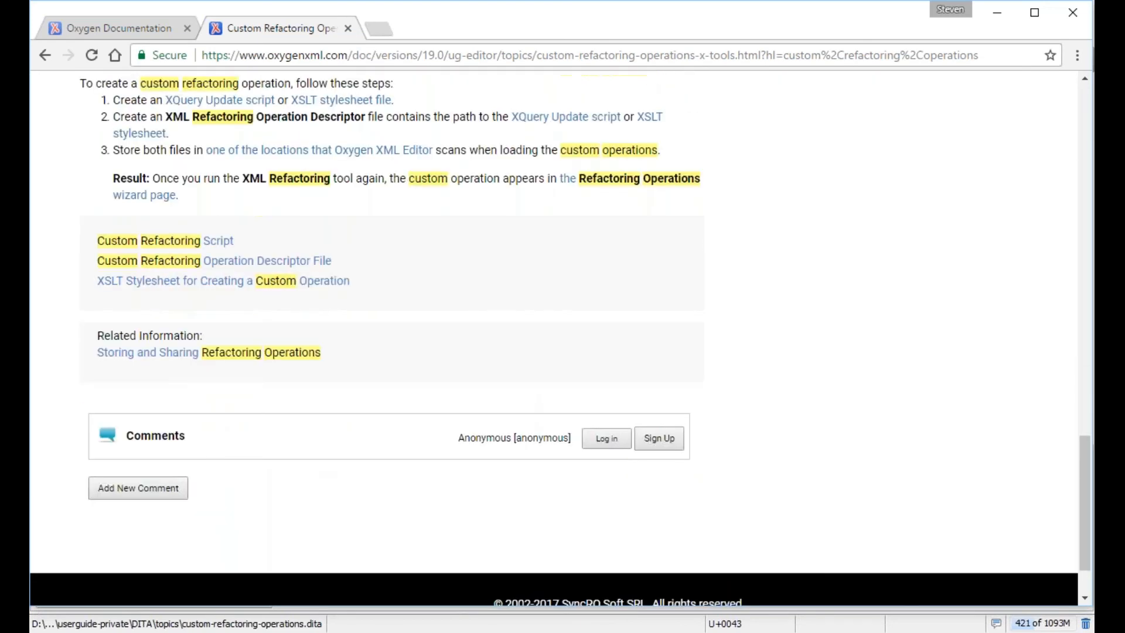
pyautogui.press('Home')
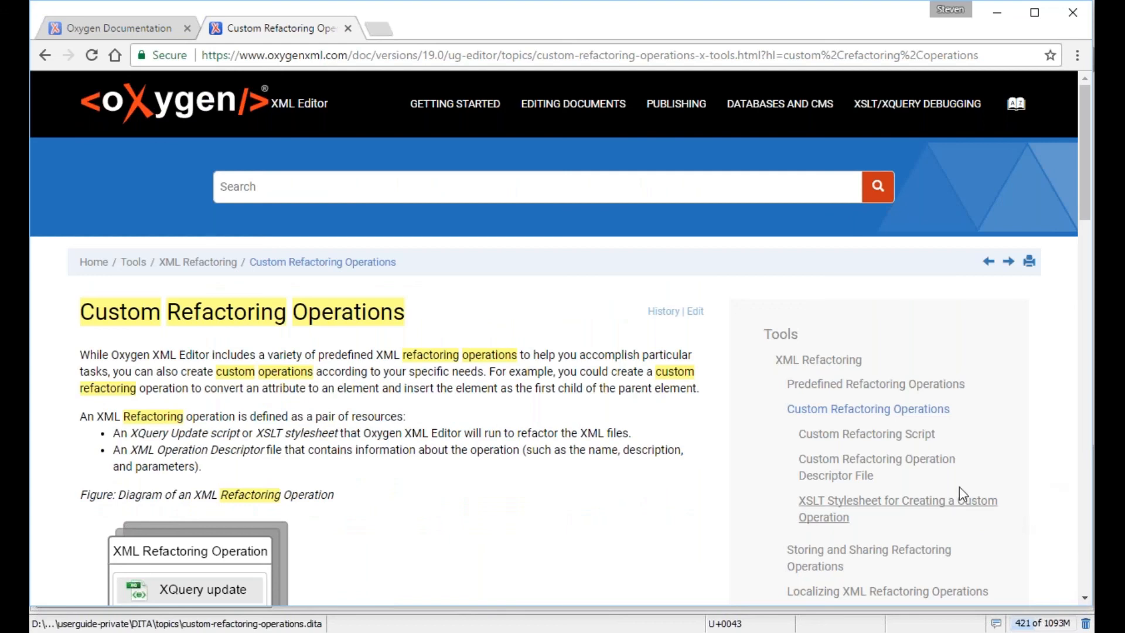
pyautogui.scroll(-1, 955, 491)
pyautogui.scroll(-1, 490, 432)
pyautogui.scroll(-2, 508, 422)
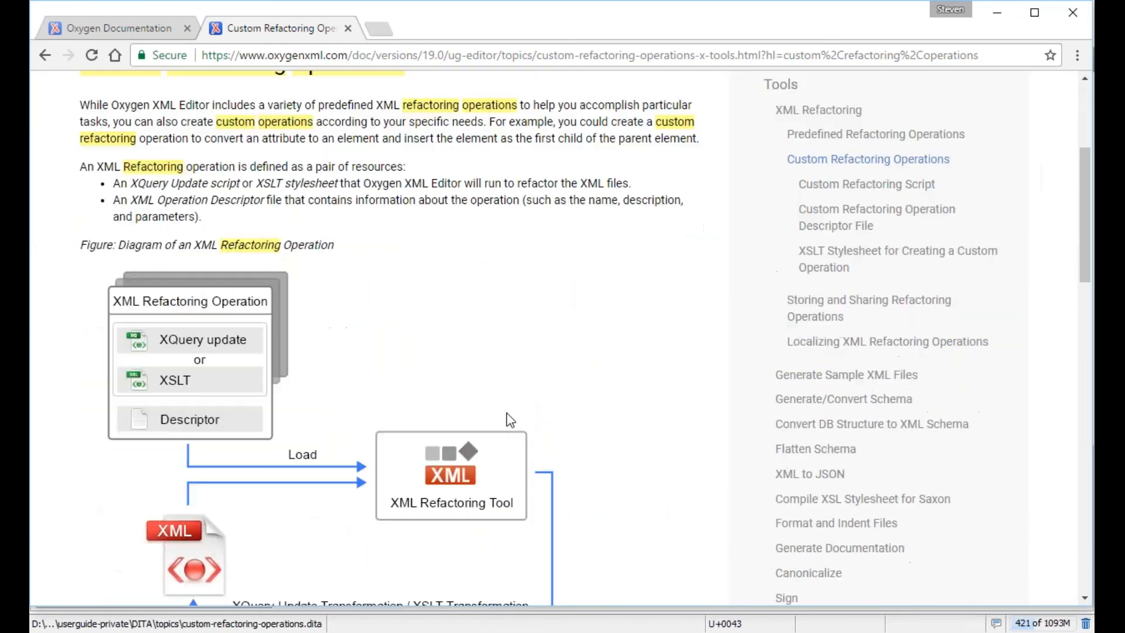
pyautogui.scroll(-2, 597, 386)
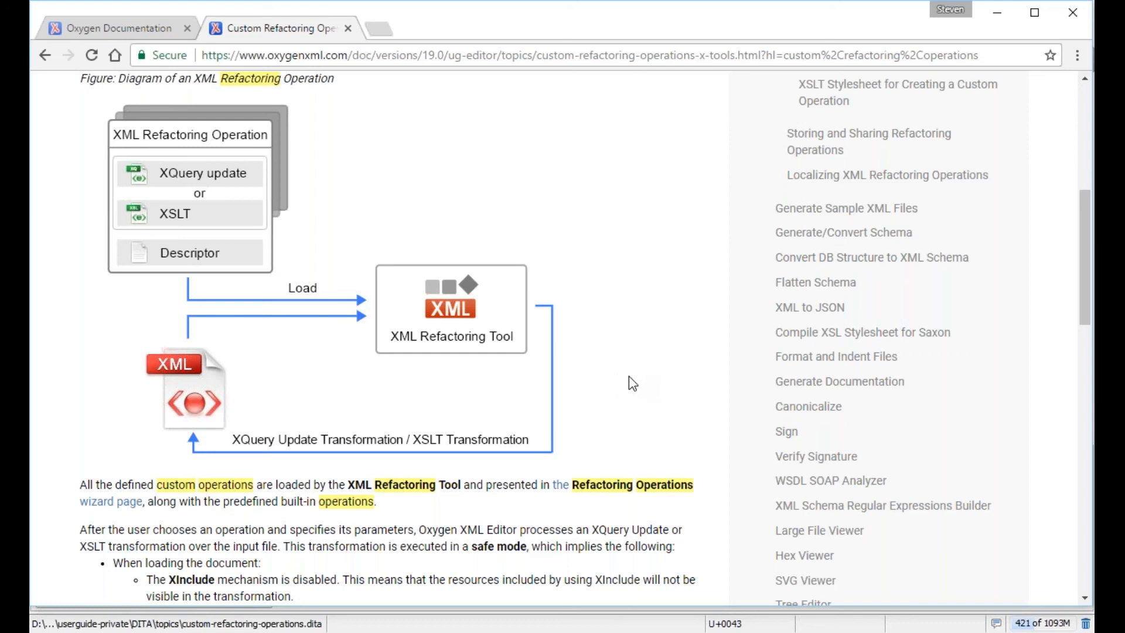
pyautogui.scroll(1, 629, 379)
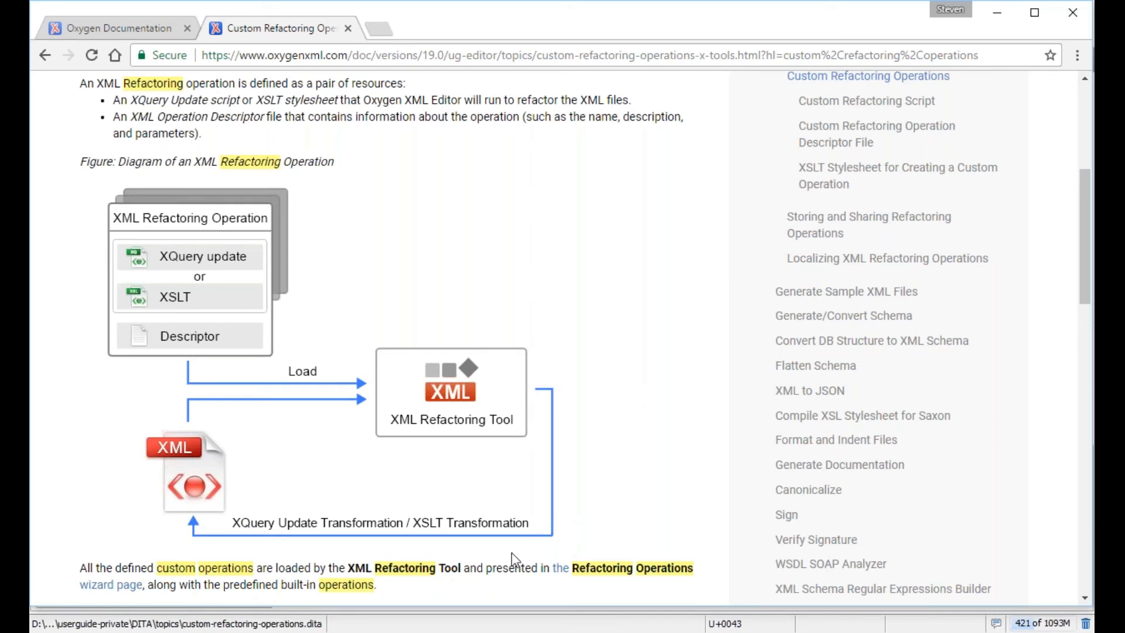
# Return to Oxygen XML Editor, display the DITA Maps Manager and close the Find all results for custom-refactoring-operations.dita.
pyautogui.click(293, 631)
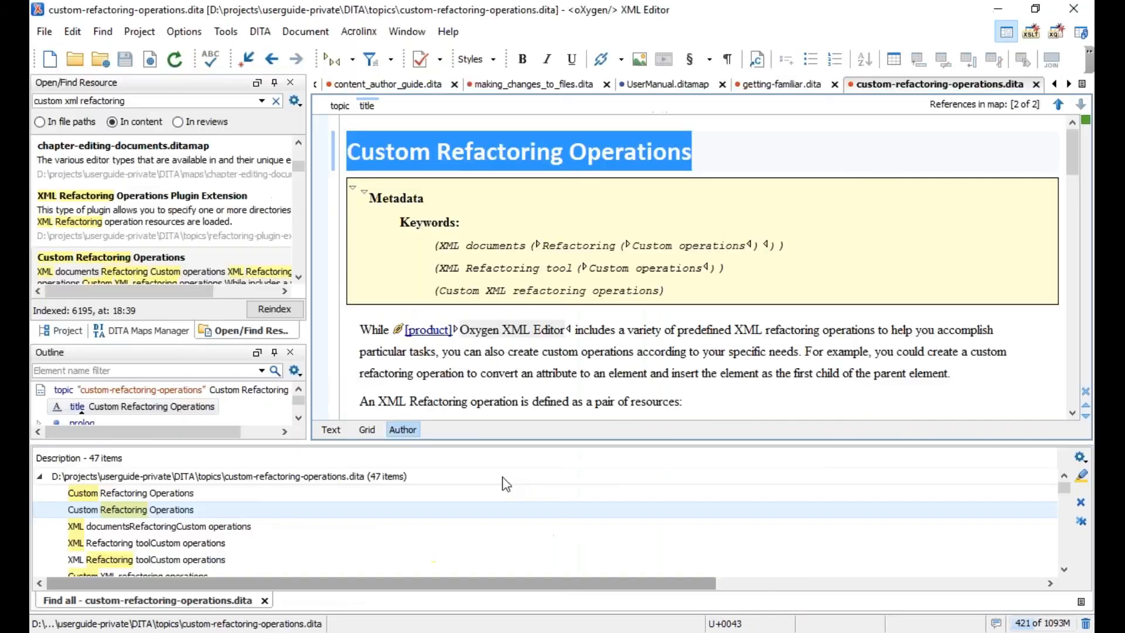
pyautogui.click(131, 333)
pyautogui.click(254, 486)
pyautogui.click(265, 600)
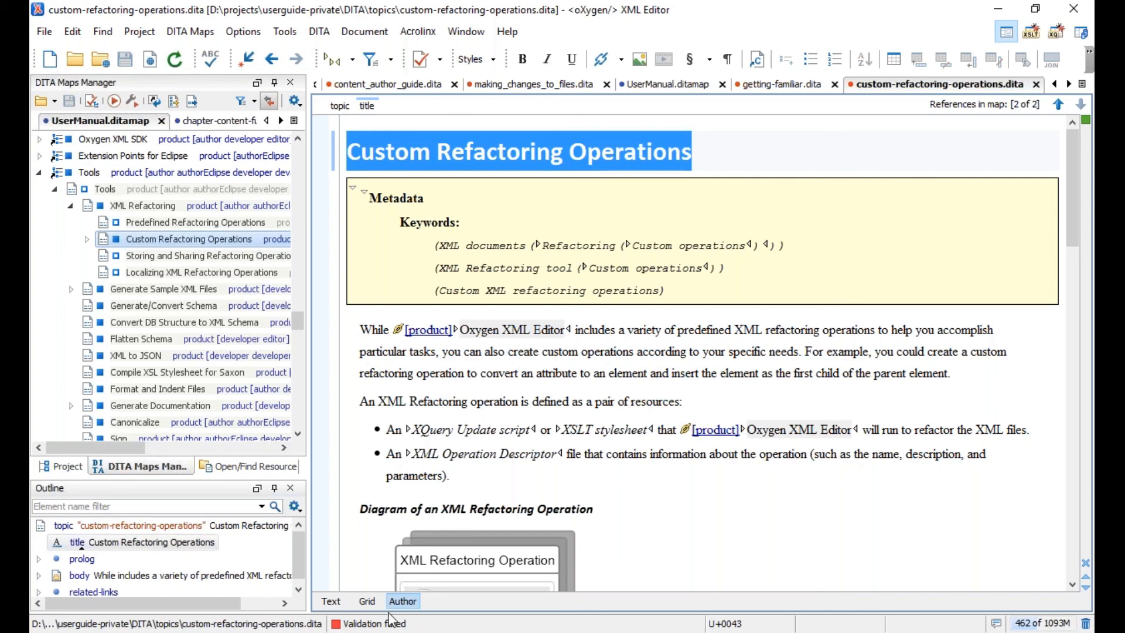
# Switch back to Chrome and open the Custom Refactoring Operations help page for editing in XML Web Author.
pyautogui.moveTo(294, 632)
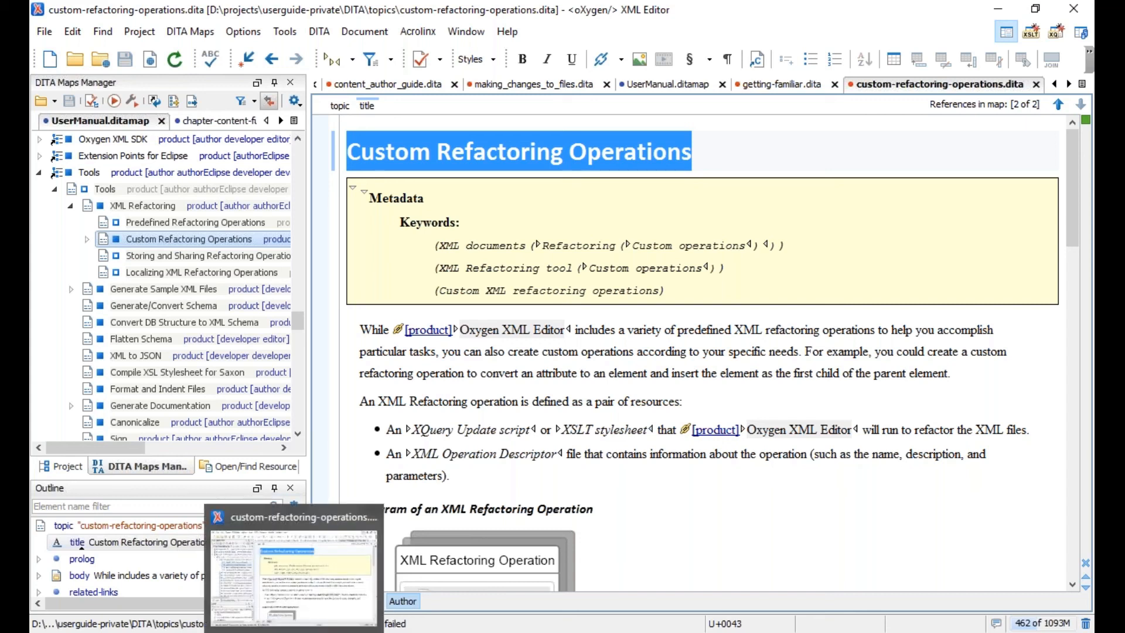
pyautogui.click(252, 632)
pyautogui.scroll(1, 566, 183)
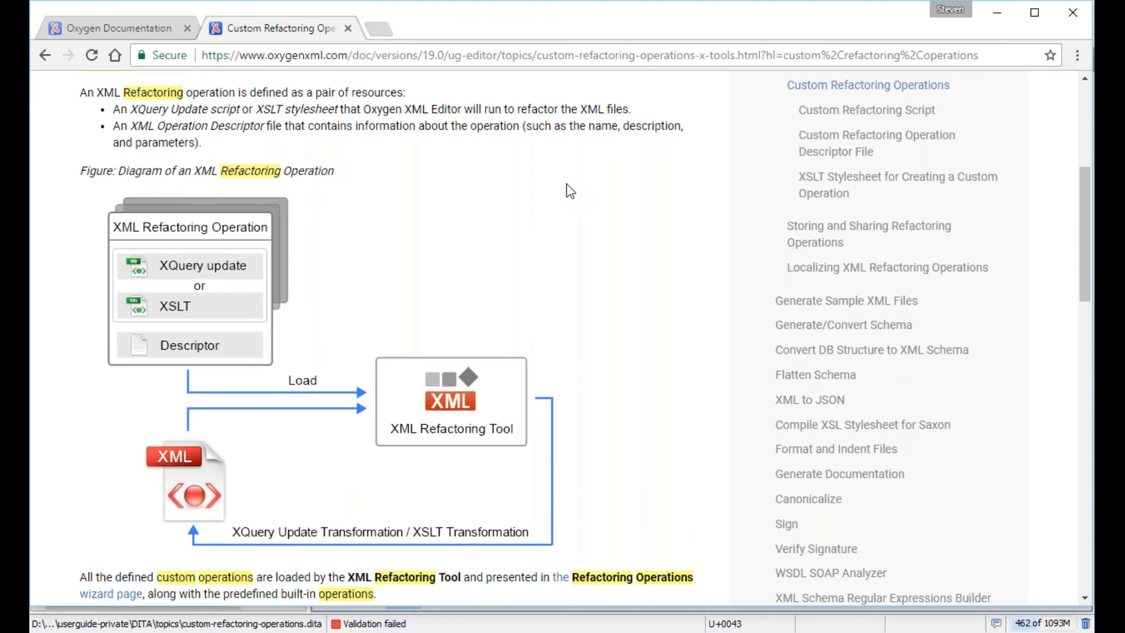
pyautogui.scroll(6, 567, 183)
pyautogui.click(689, 308)
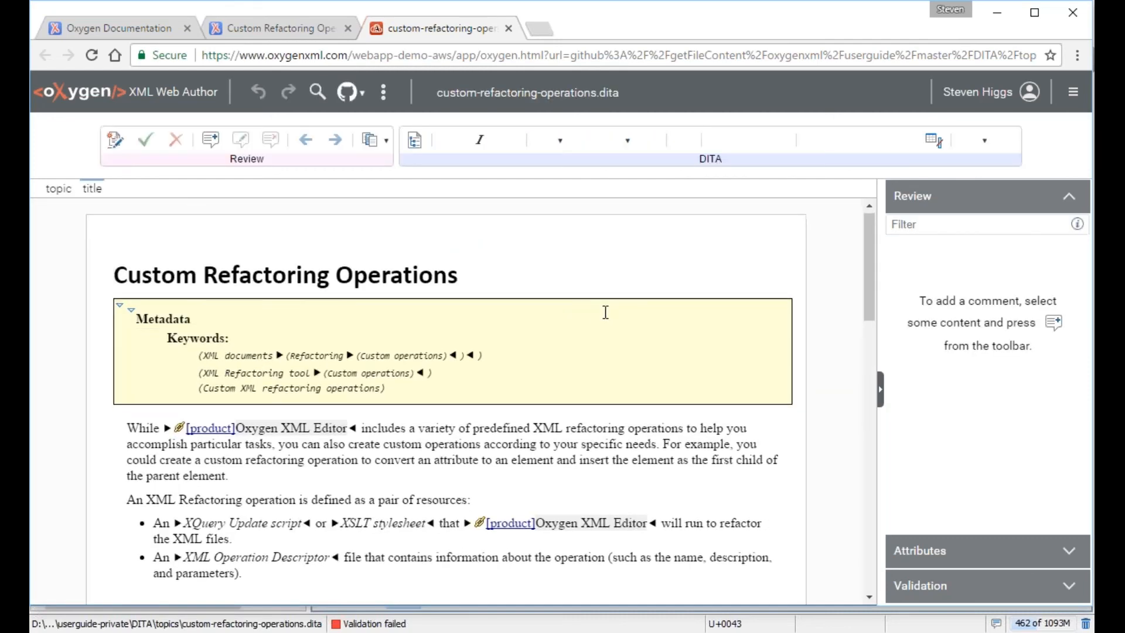
# Insert the LibreOffice Writer outline from Overview to Troubleshooting as paragraphs after the Result paragraph in the Creating a Custom Refactoring Operation section.
pyautogui.scroll(-20, 605, 311)
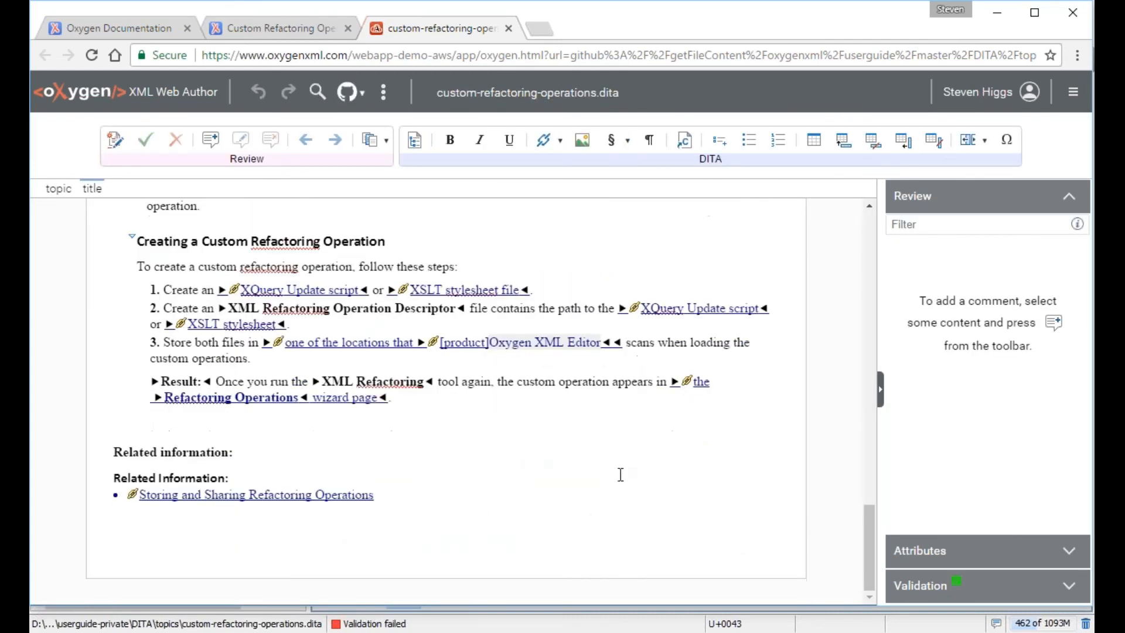
pyautogui.click(258, 632)
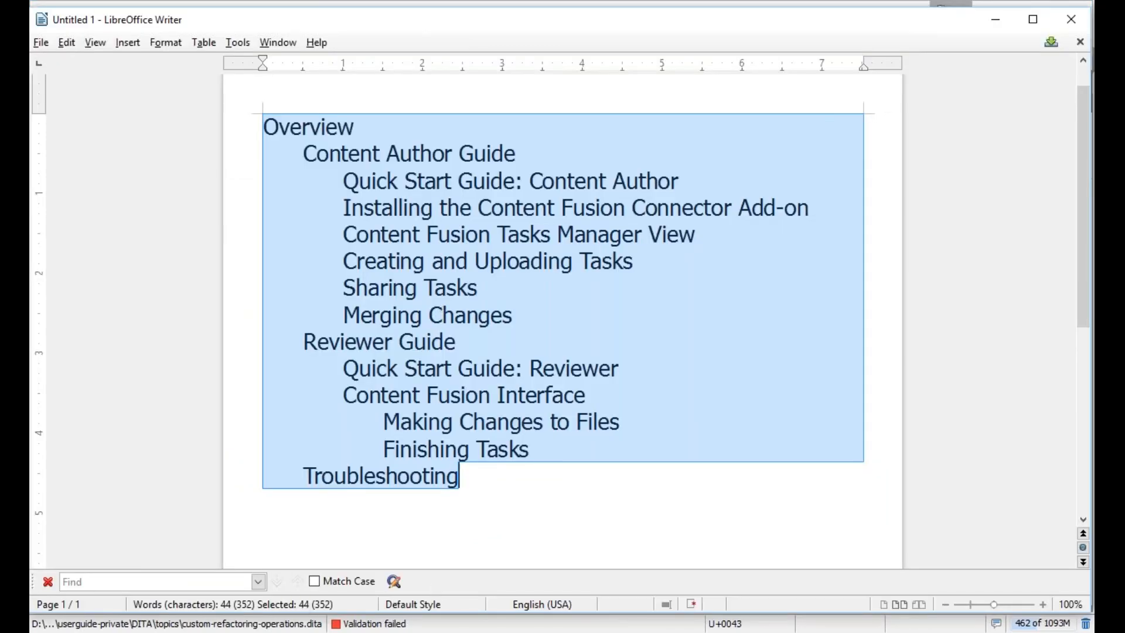
pyautogui.click(232, 632)
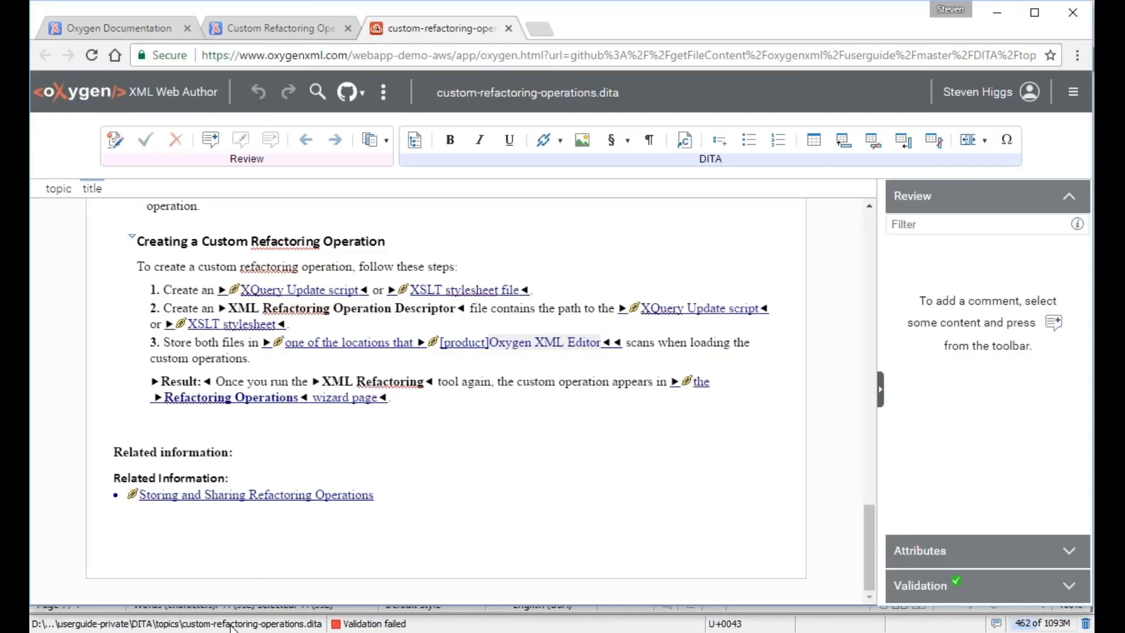
pyautogui.scroll(3, 361, 359)
pyautogui.click(412, 473)
pyautogui.press('Right')
pyautogui.press('Right')
pyautogui.press('Right')
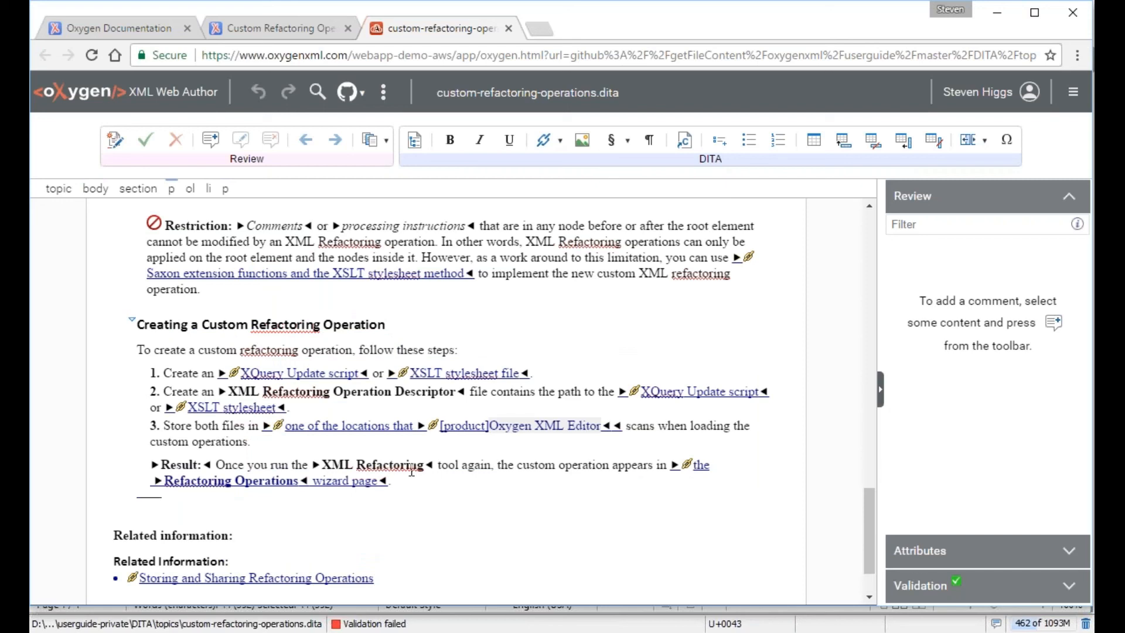
pyautogui.write('Overview Content Author Guide Quick Start Guide: Content Author Installing the Content Fusion Connector Add-on Content Fusion Tasks Manager View Creating and Uploading Tasks Sharing Tasks Merging Changes Reviewer Guide Quick Start Guide: Reviewer Content Fusion Interface Making Changes to Files Finishing Tasks Troubleshooting')
pyautogui.scroll(-5, 478, 447)
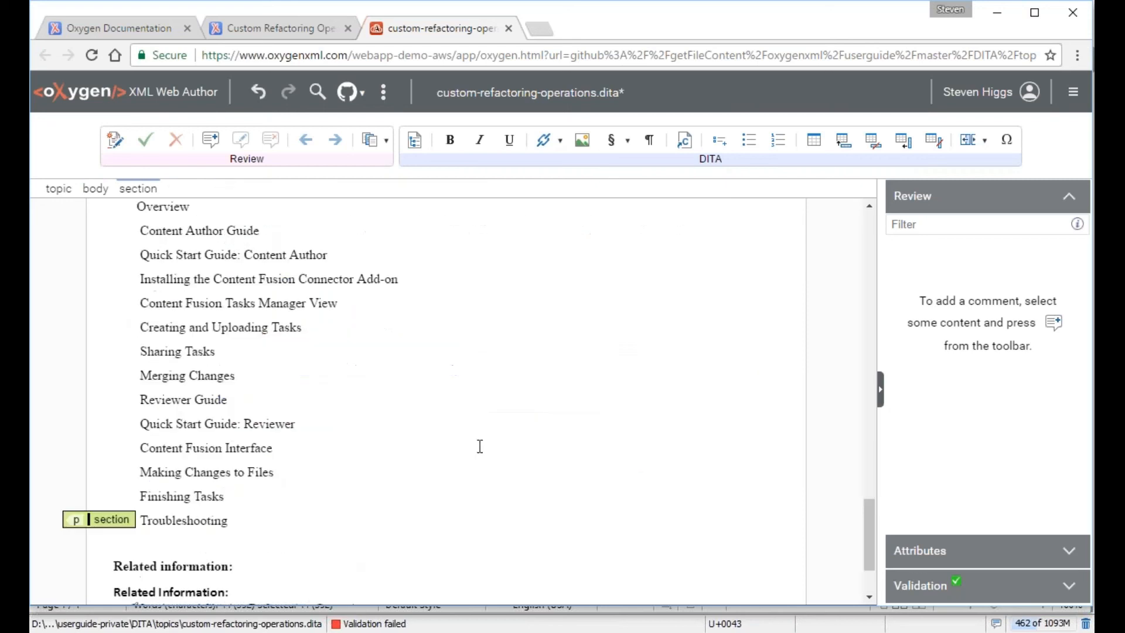
# Close the Web Author tab of custom-refactoring-operations.dita and discard its unsaved changes.
pyautogui.scroll(4, 478, 446)
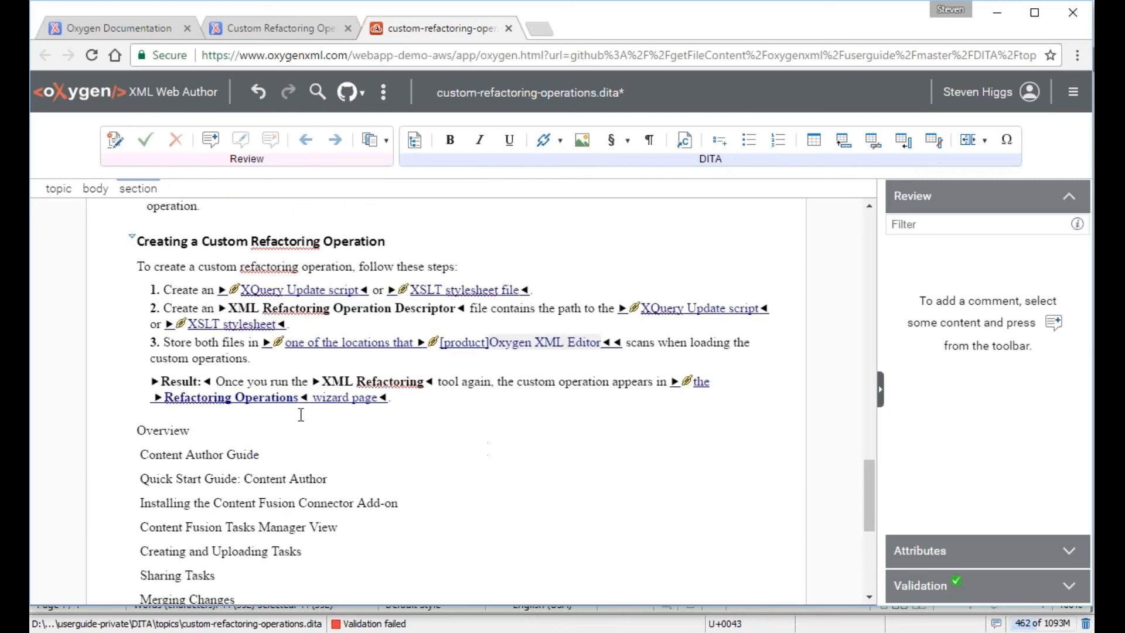
pyautogui.scroll(15, 424, 406)
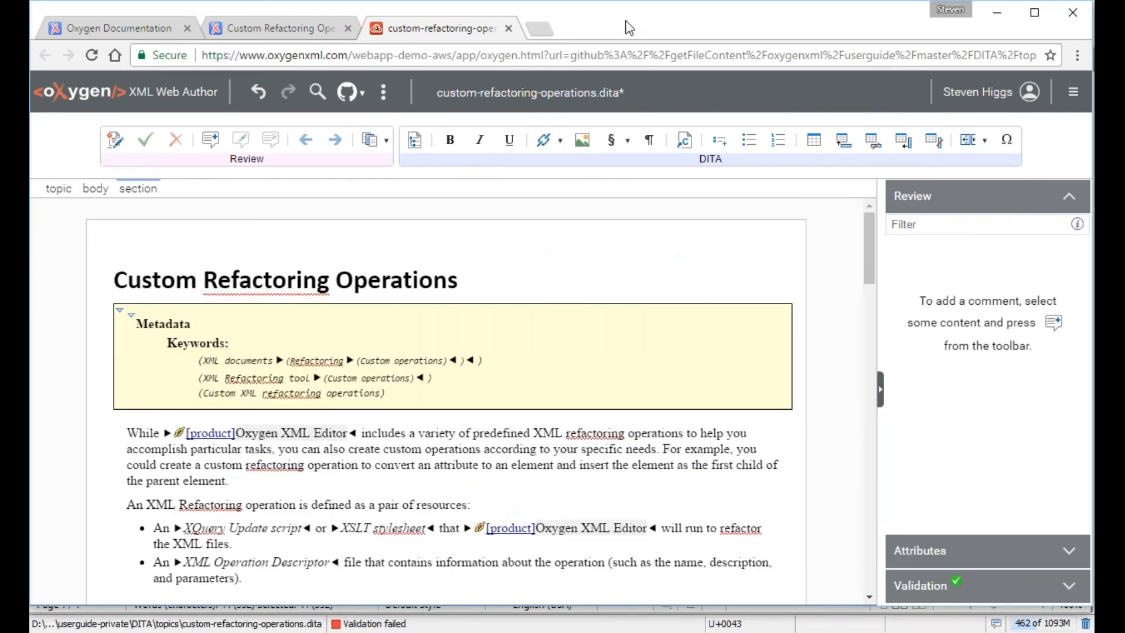
pyautogui.click(509, 29)
pyautogui.click(630, 151)
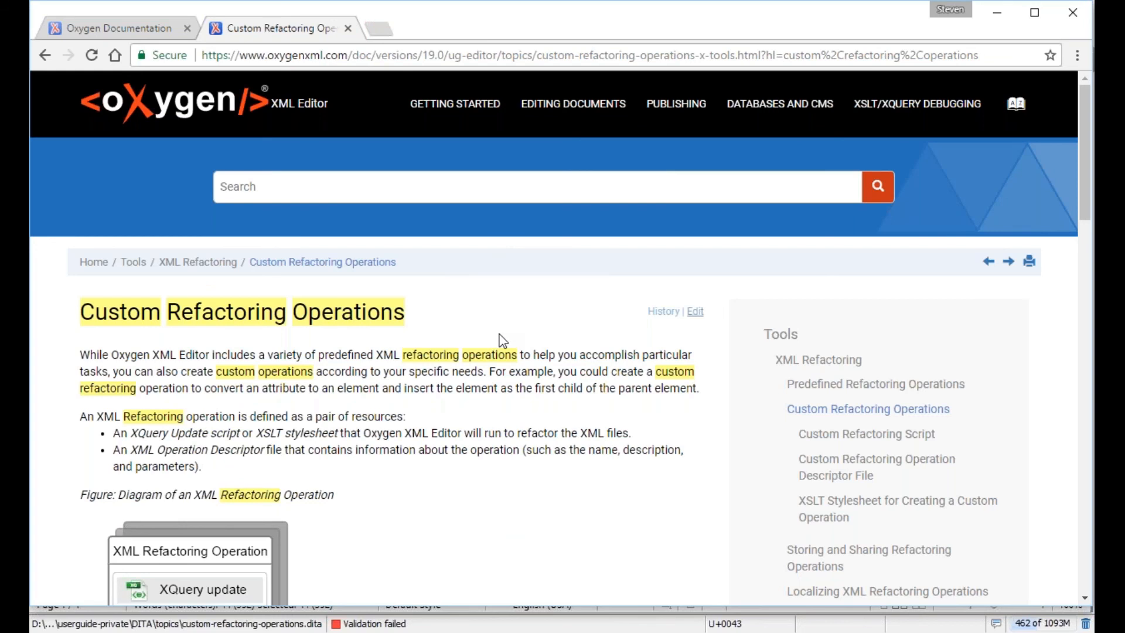
# Switch to Oxygen XML Editor, view the transformation scenarios configured for UserManual.ditamap and close them without applying any.
pyautogui.hotkey('alt', 'Tab')
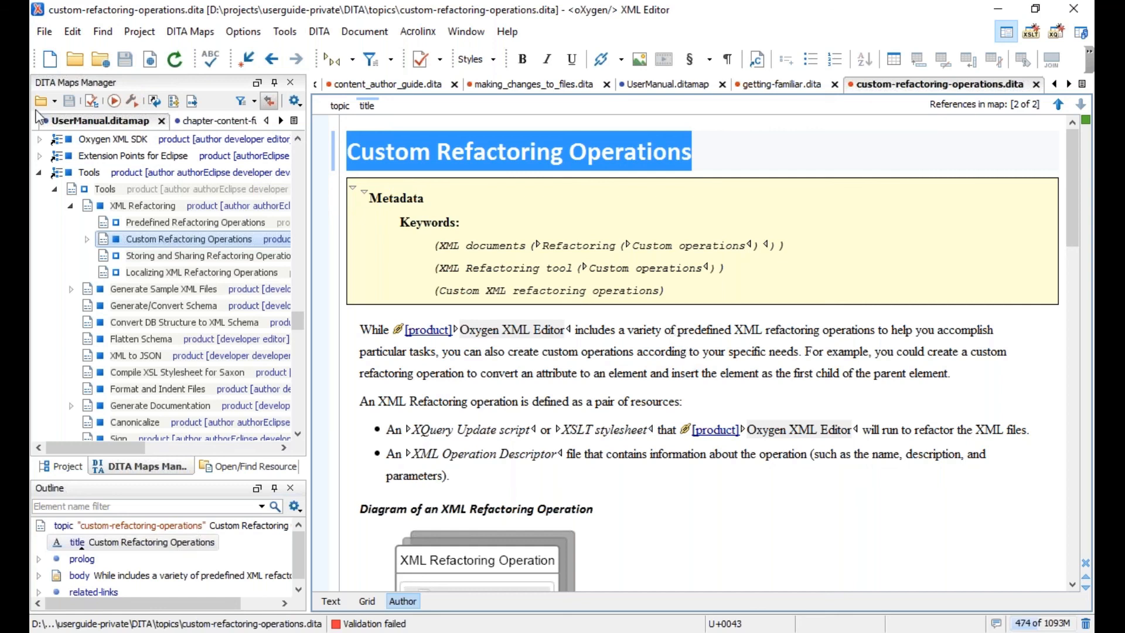
pyautogui.click(133, 102)
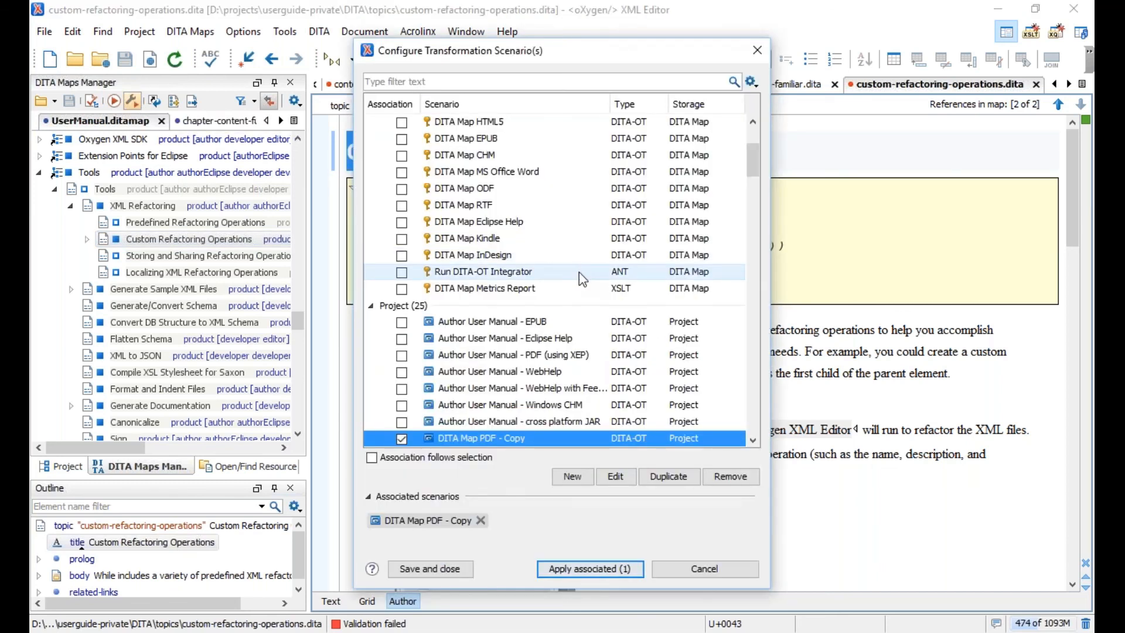
pyautogui.scroll(-1, 583, 280)
pyautogui.click(702, 570)
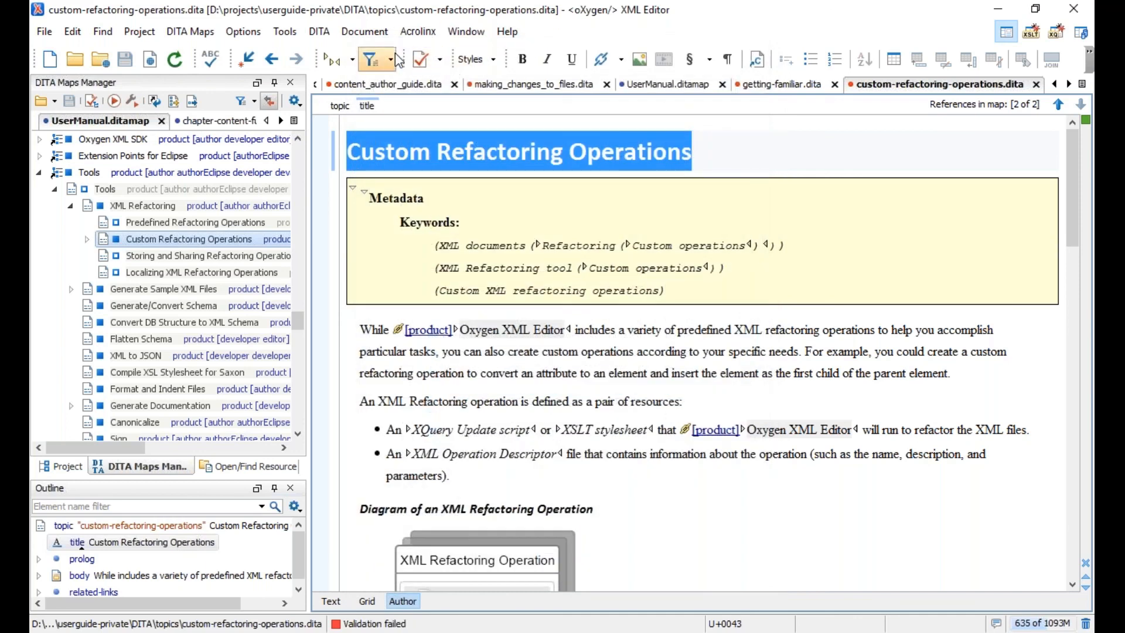
# Enable the Transformation toolbar in the toolbar configuration of the Editor perspective.
pyautogui.rightClick(646, 36)
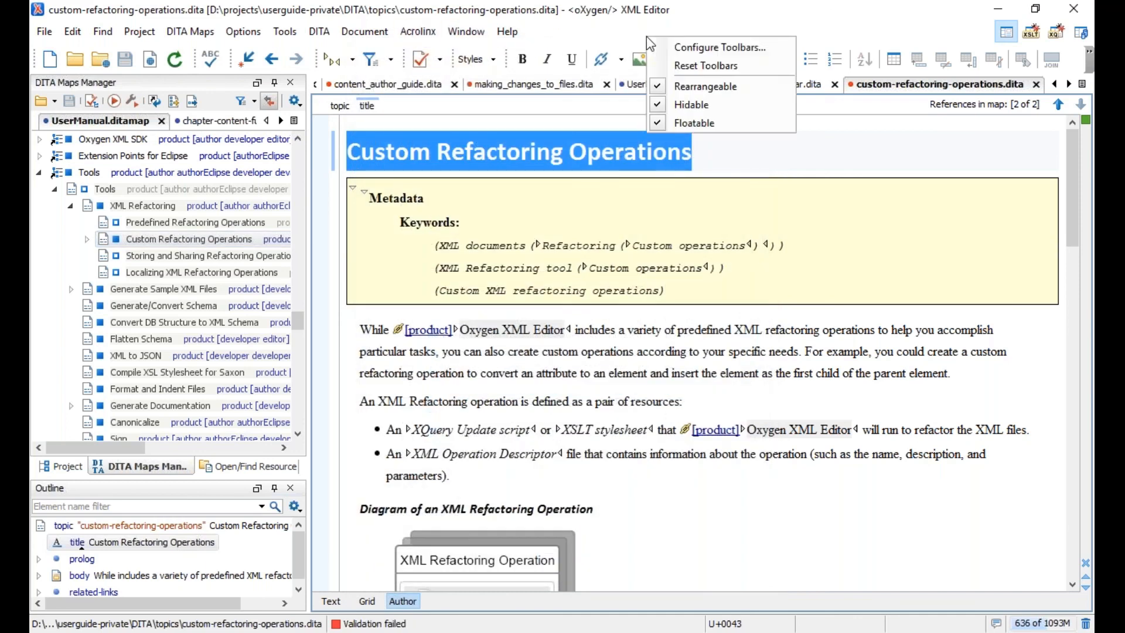
pyautogui.click(708, 48)
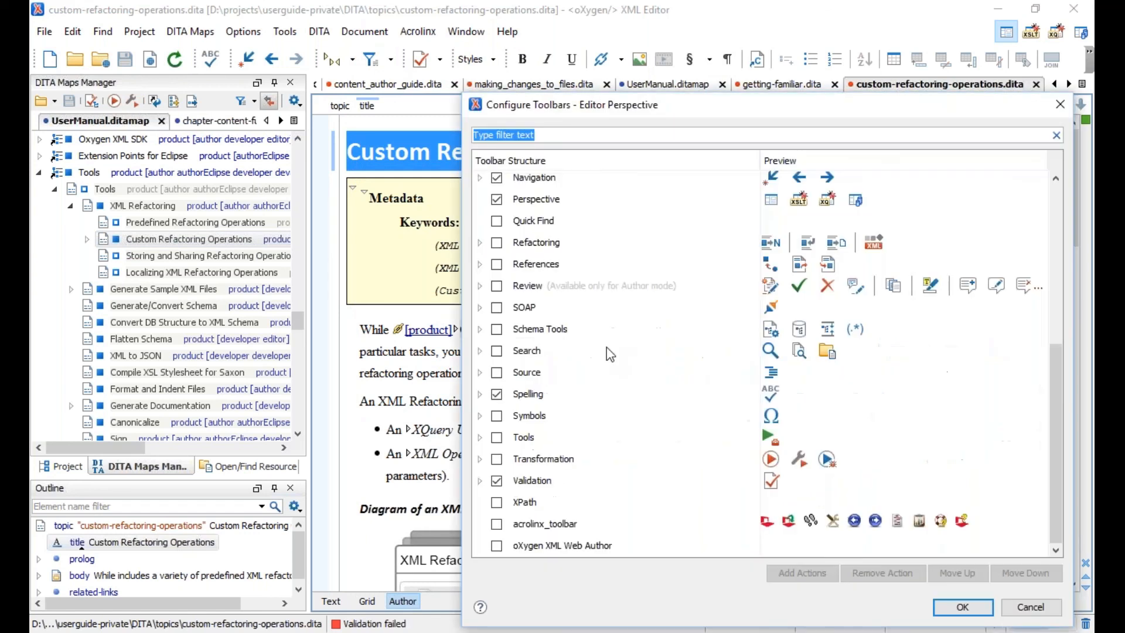
pyautogui.click(499, 460)
pyautogui.click(961, 607)
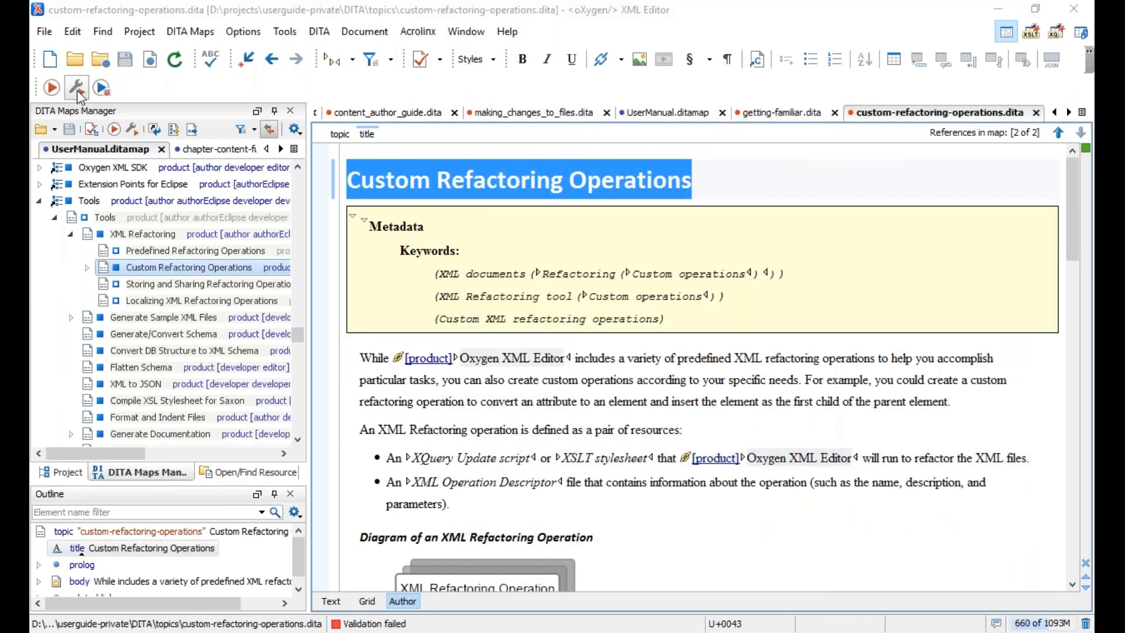
# Examine the available transformation scenarios, including DITA Map MS Office Word under Lightweight DITA - Map, and cancel the configuration.
pyautogui.click(76, 87)
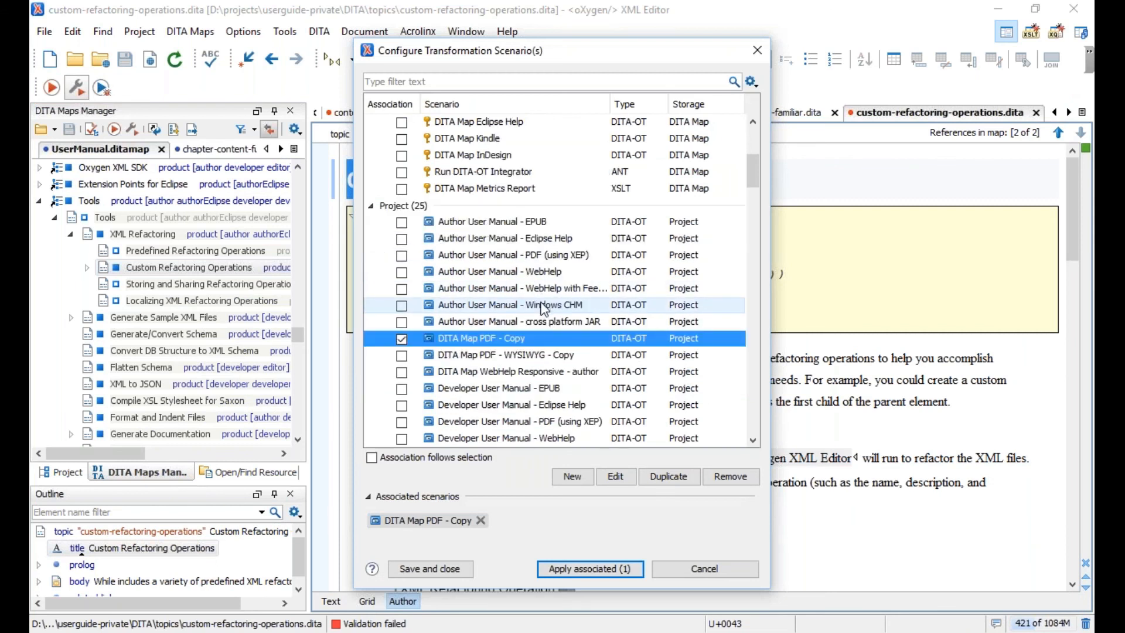
pyautogui.scroll(-2, 545, 307)
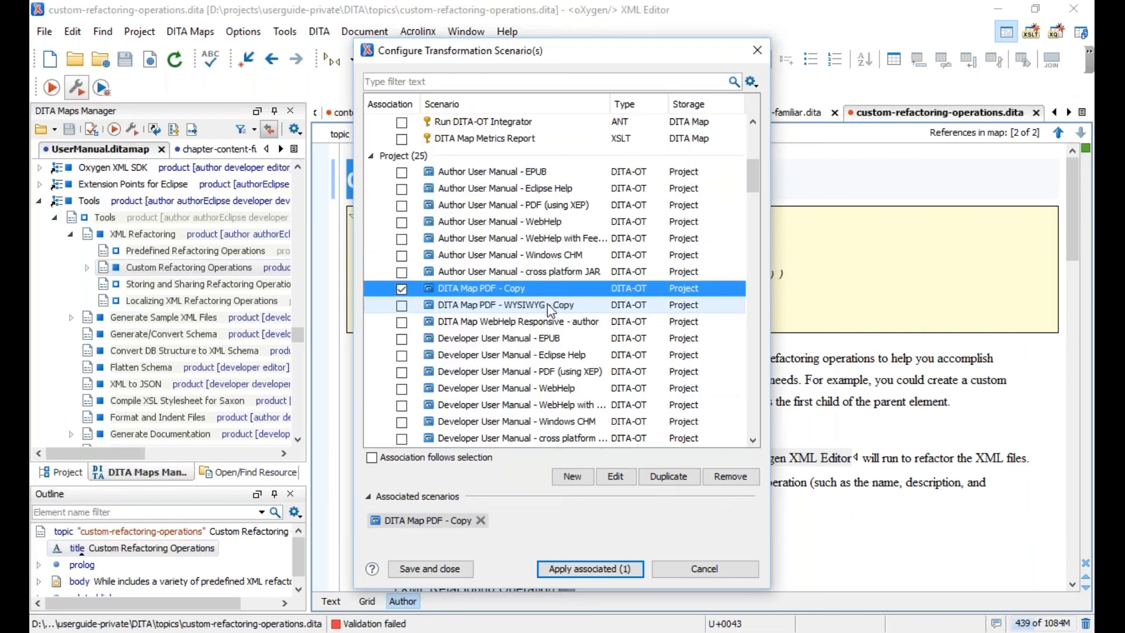
pyautogui.scroll(-7, 545, 308)
pyautogui.scroll(-5, 545, 313)
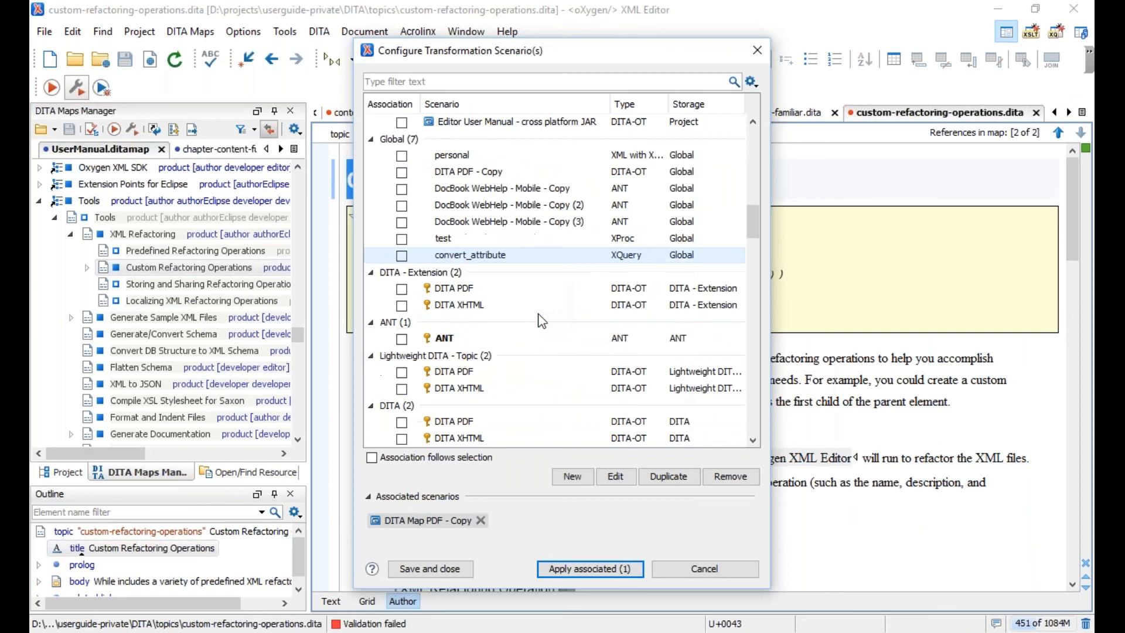
pyautogui.scroll(-3, 536, 315)
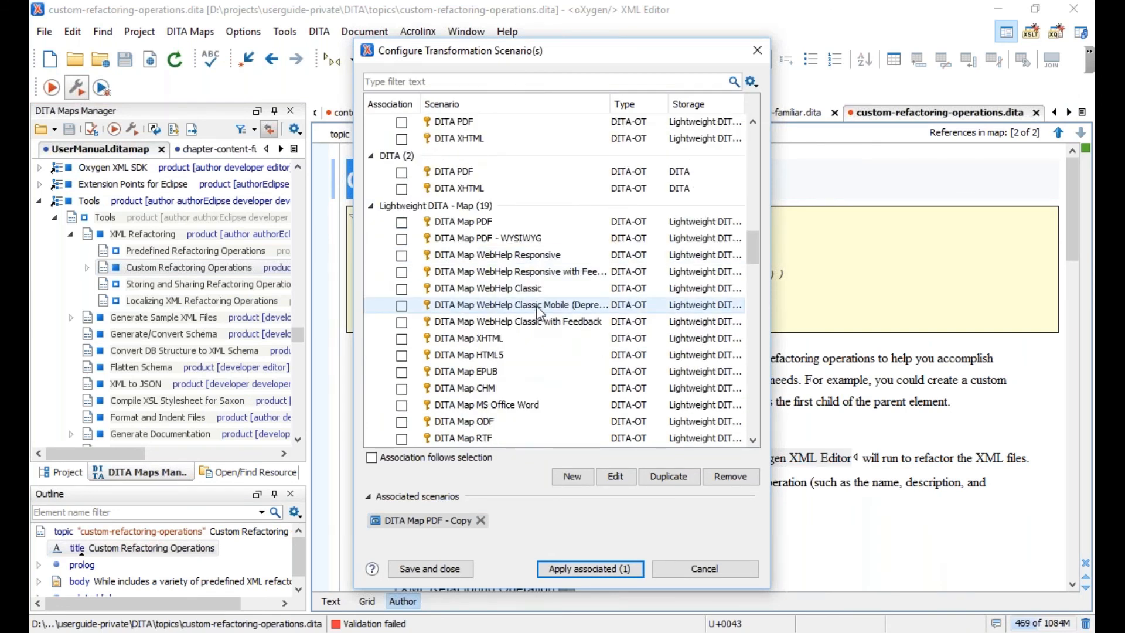
pyautogui.click(536, 354)
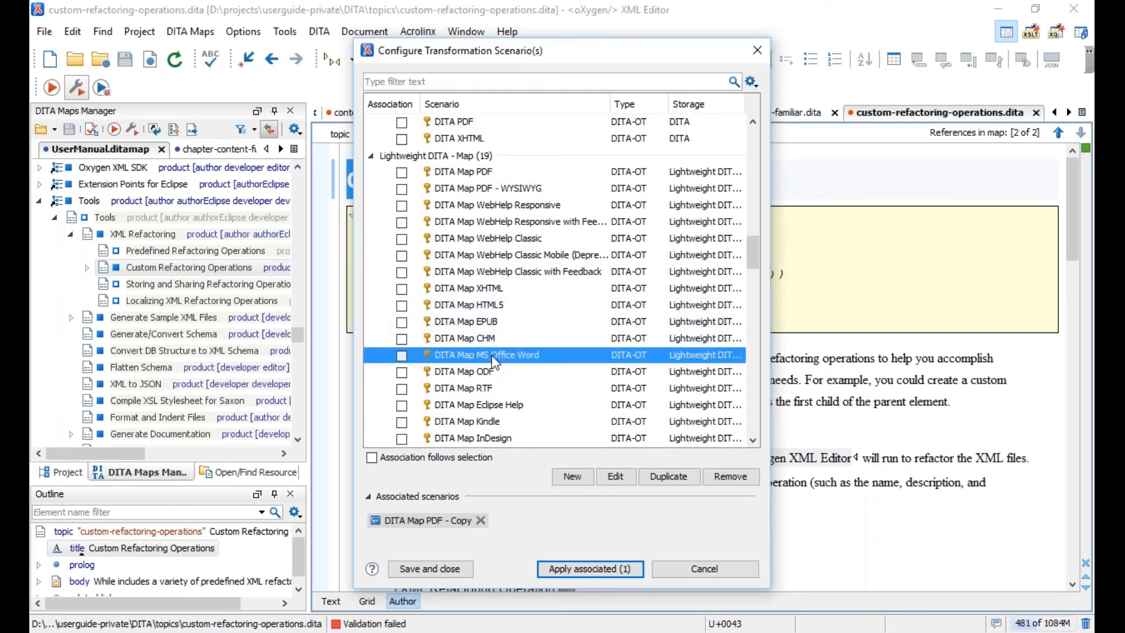
pyautogui.scroll(-2, 523, 313)
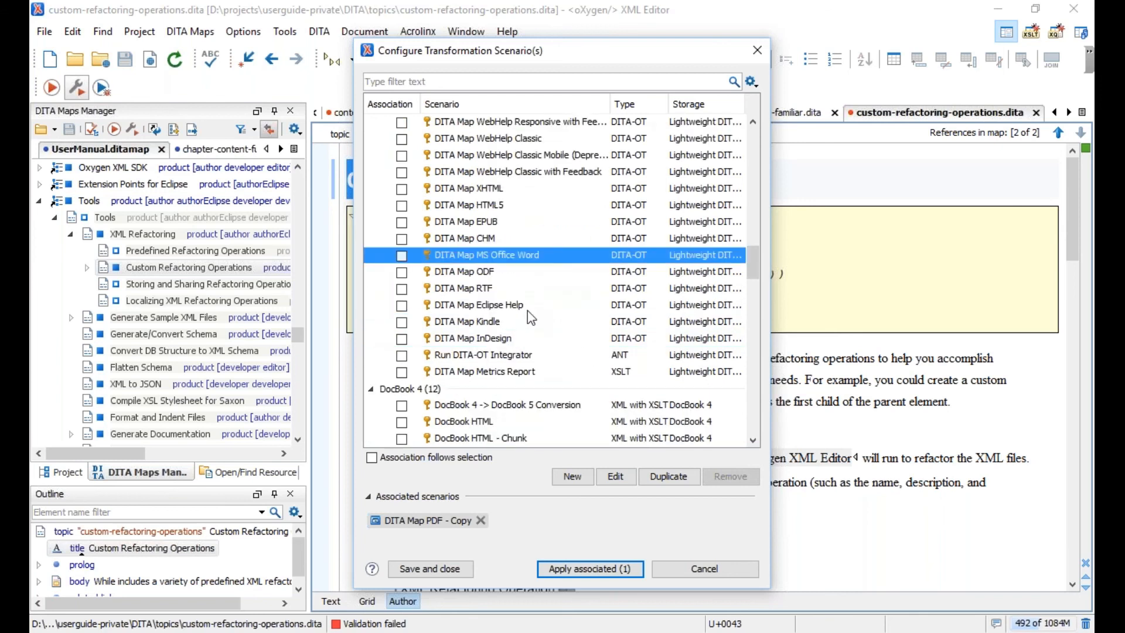
pyautogui.click(682, 572)
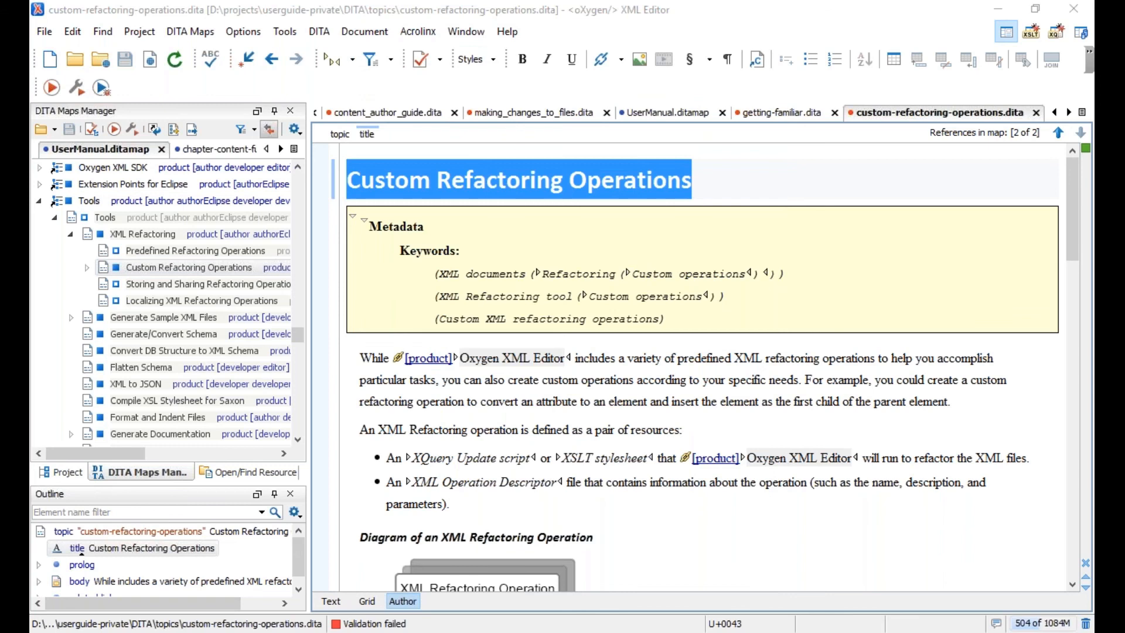
# Switch to Chrome, search the Oxygen documentation for "ms word" and read the Migrating MS Office Documents to DITA page.
pyautogui.hotkey('alt', 'Tab')
pyautogui.click(404, 185)
pyautogui.write('ms word')
pyautogui.press('Return')
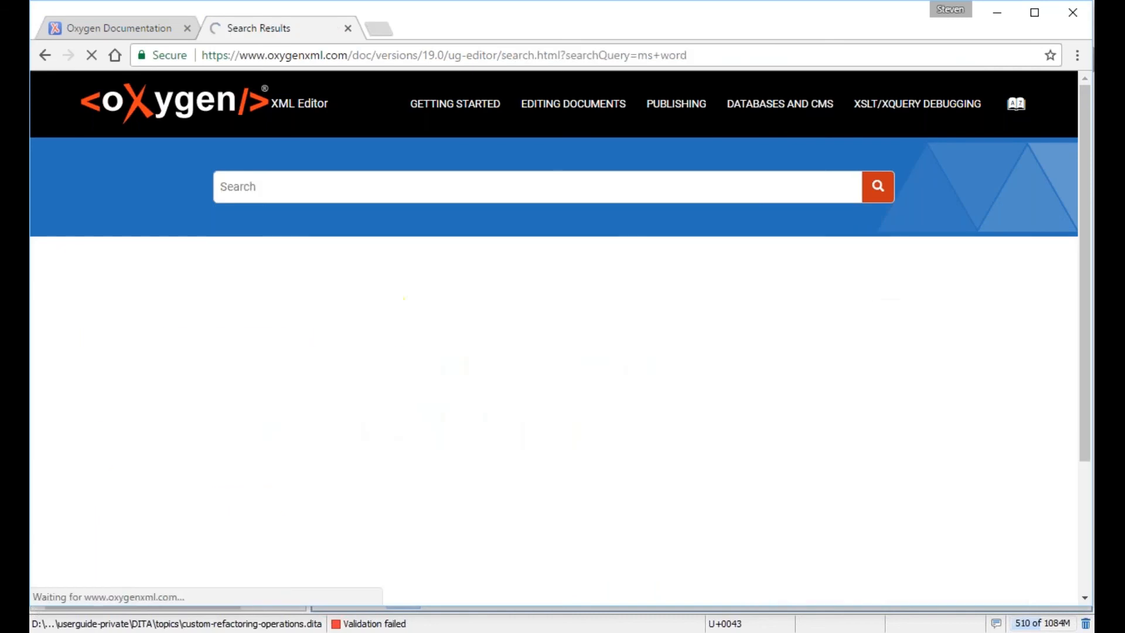
pyautogui.click(242, 291)
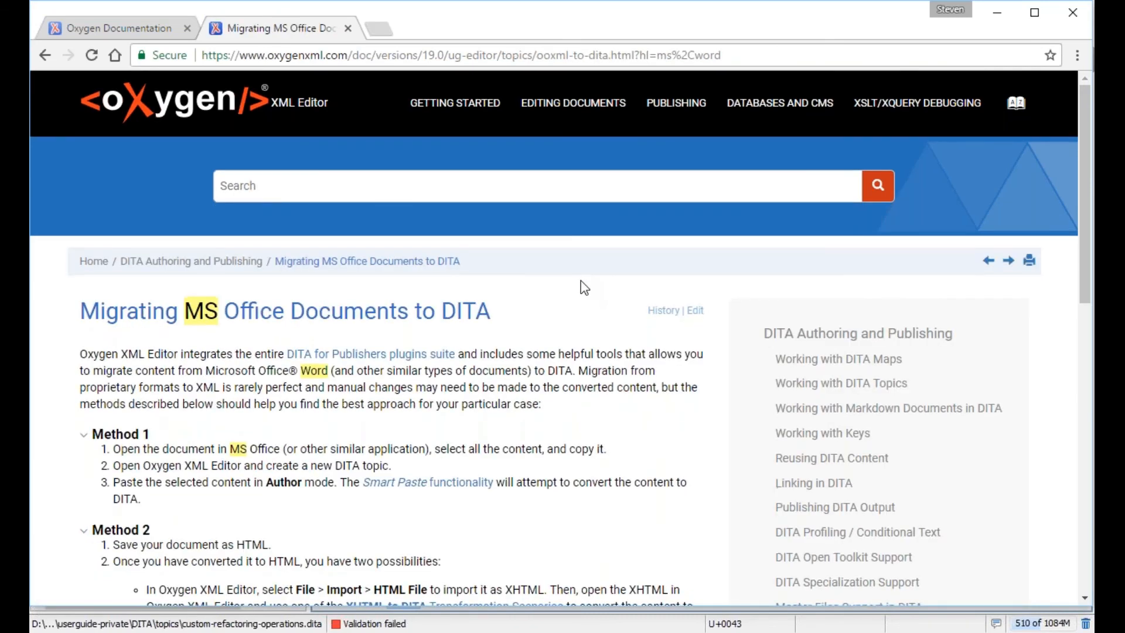
pyautogui.scroll(-4, 584, 287)
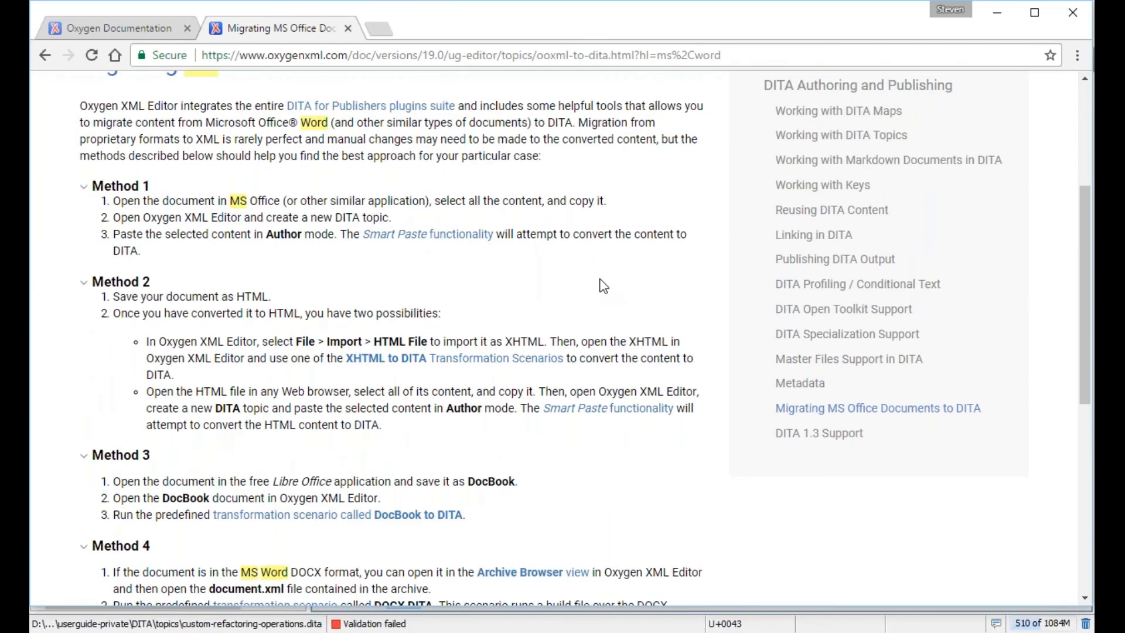
pyautogui.scroll(2, 604, 286)
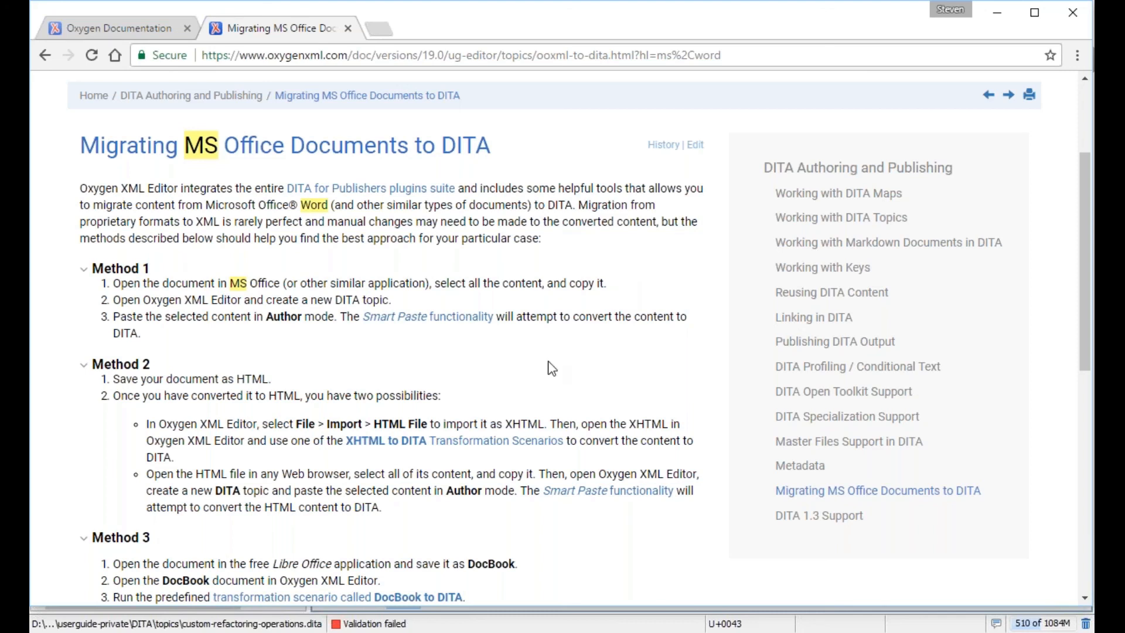
pyautogui.moveTo(294, 632)
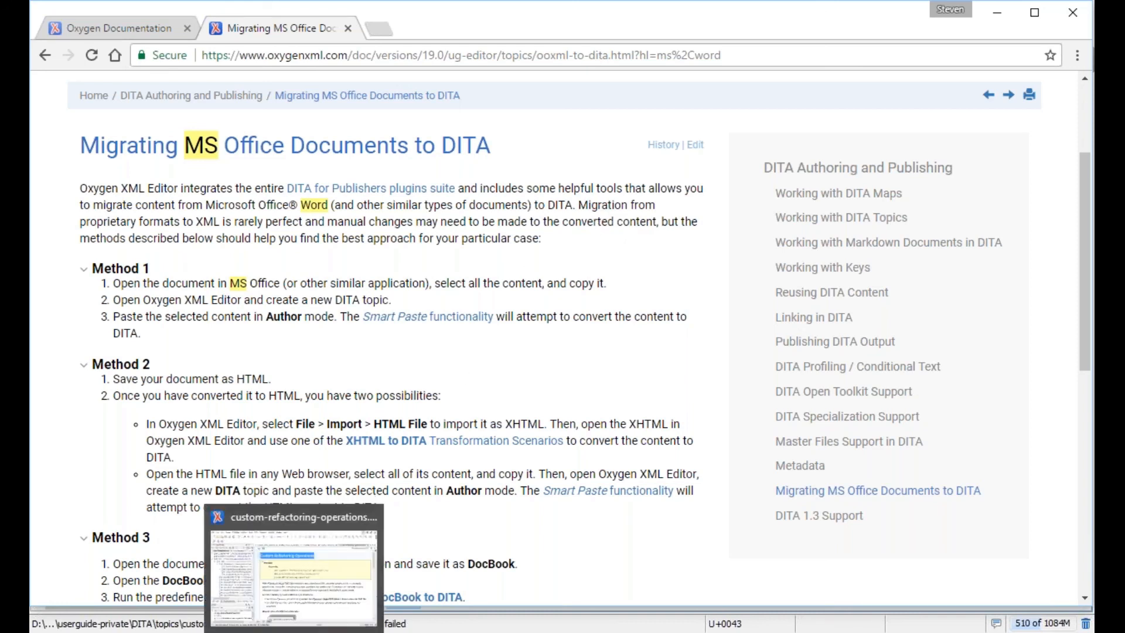
pyautogui.click(294, 632)
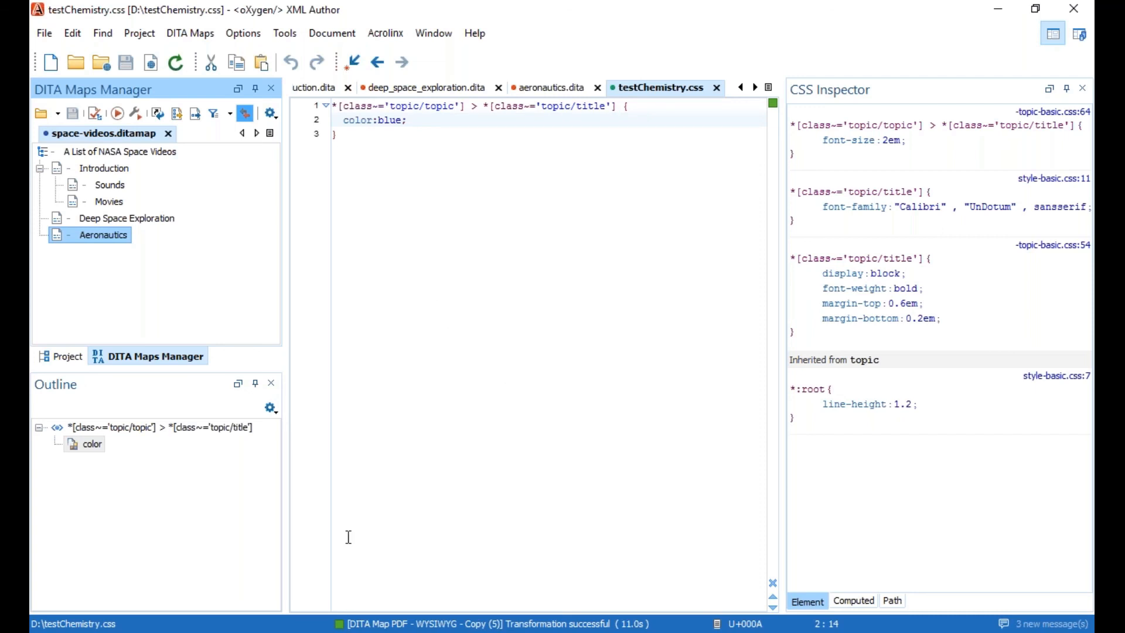
pyautogui.click(212, 632)
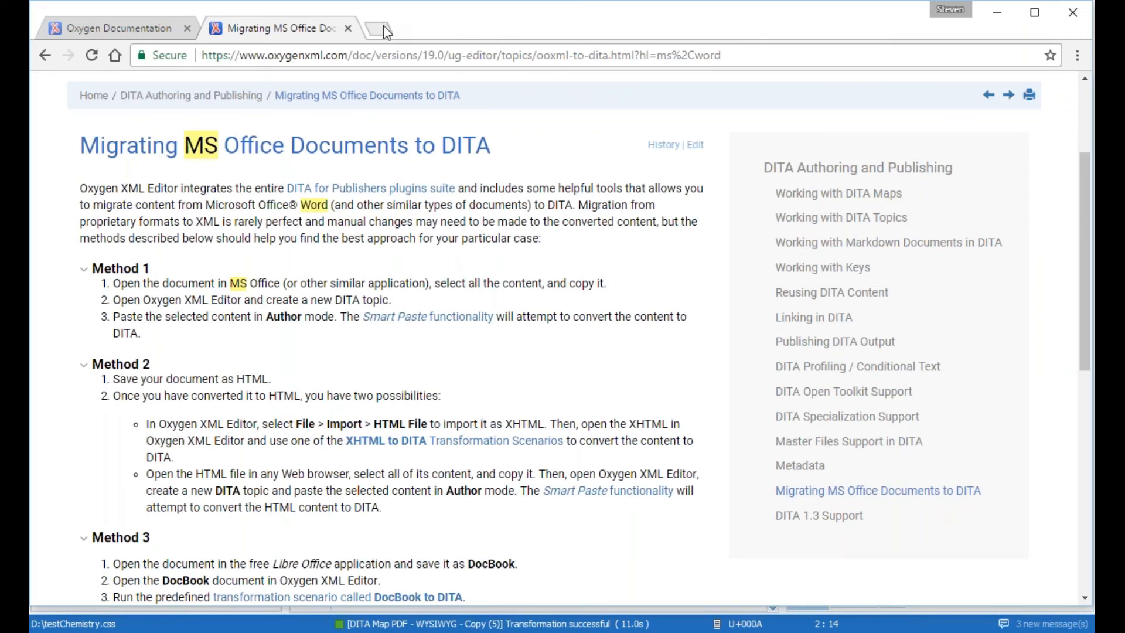
# Load oxygenxml.com in a new browser tab and open its Oxygen Events page.
pyautogui.click(383, 27)
pyautogui.write('oxygenxml.com')
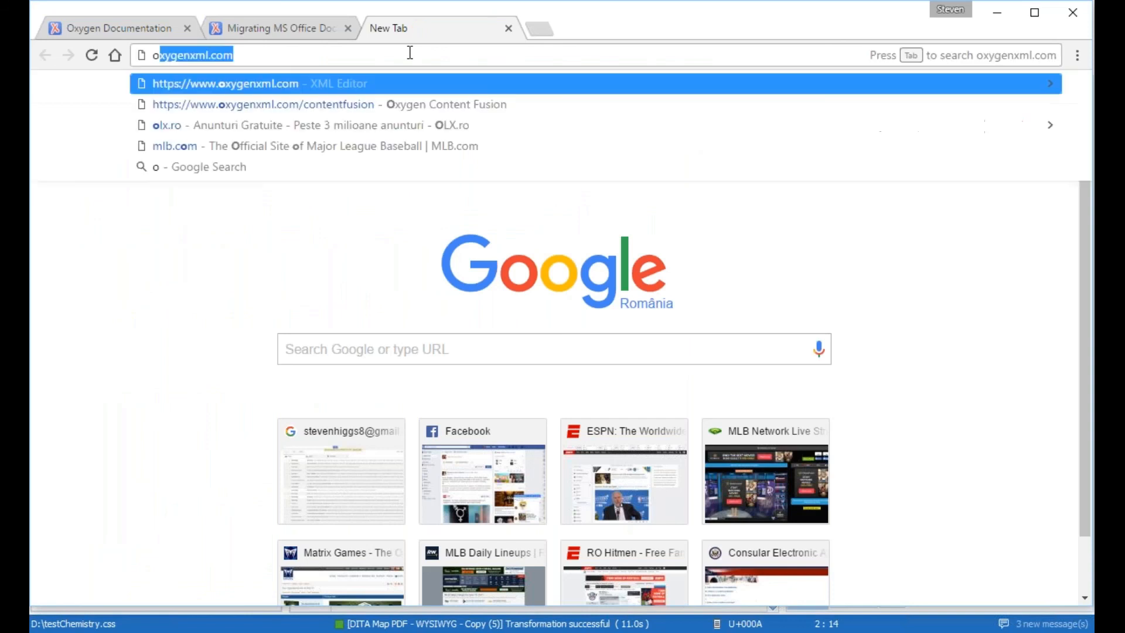
pyautogui.press('Return')
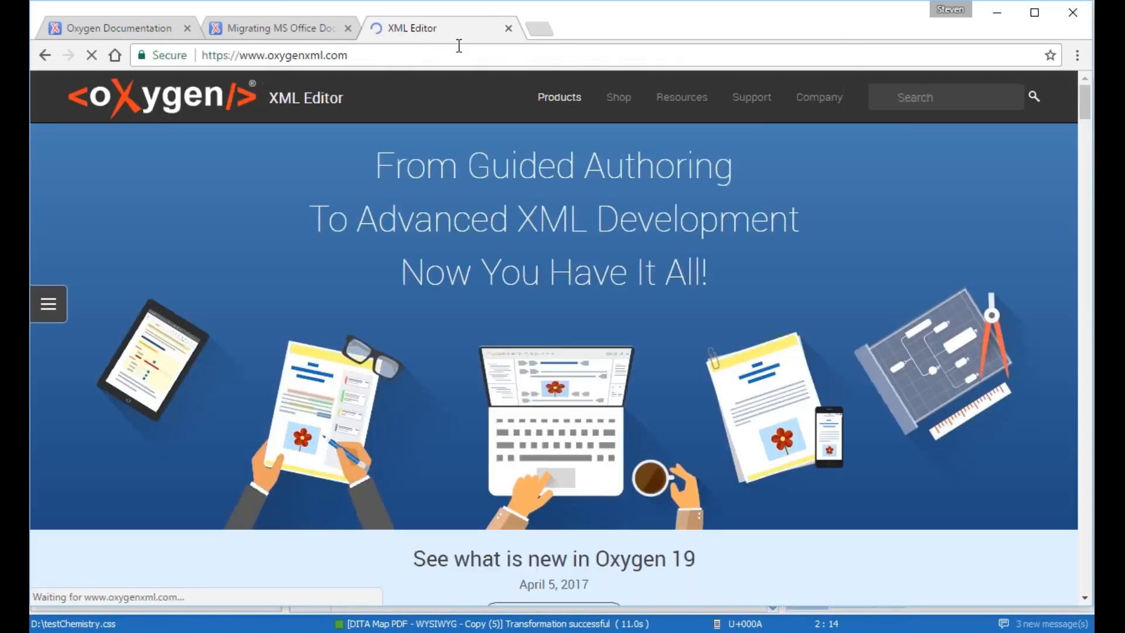
pyautogui.moveTo(793, 99)
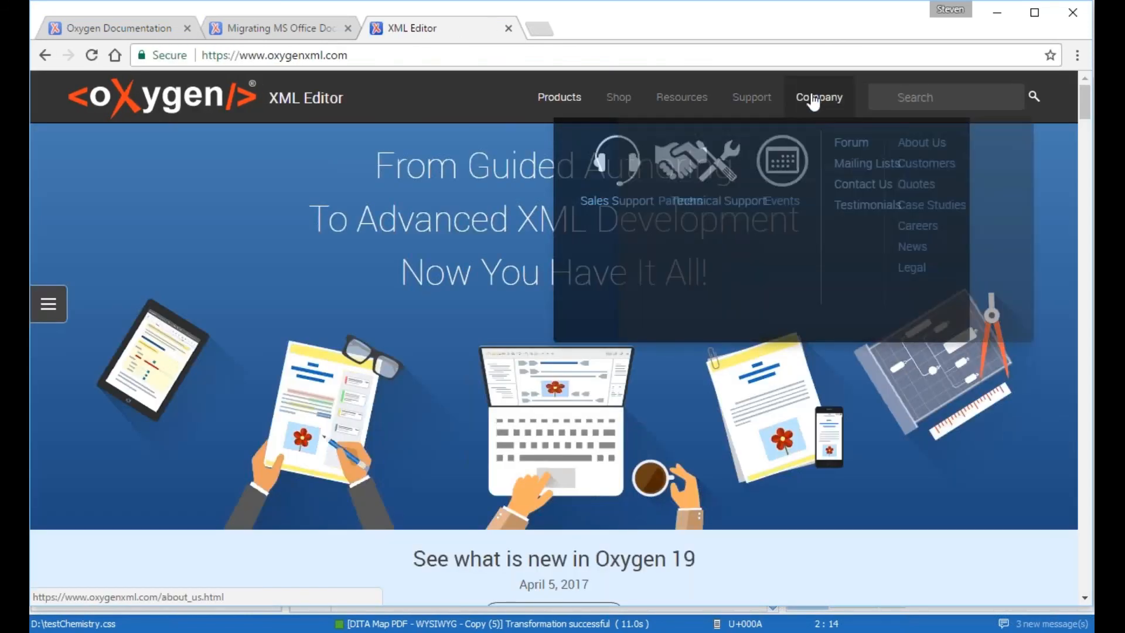
pyautogui.click(786, 207)
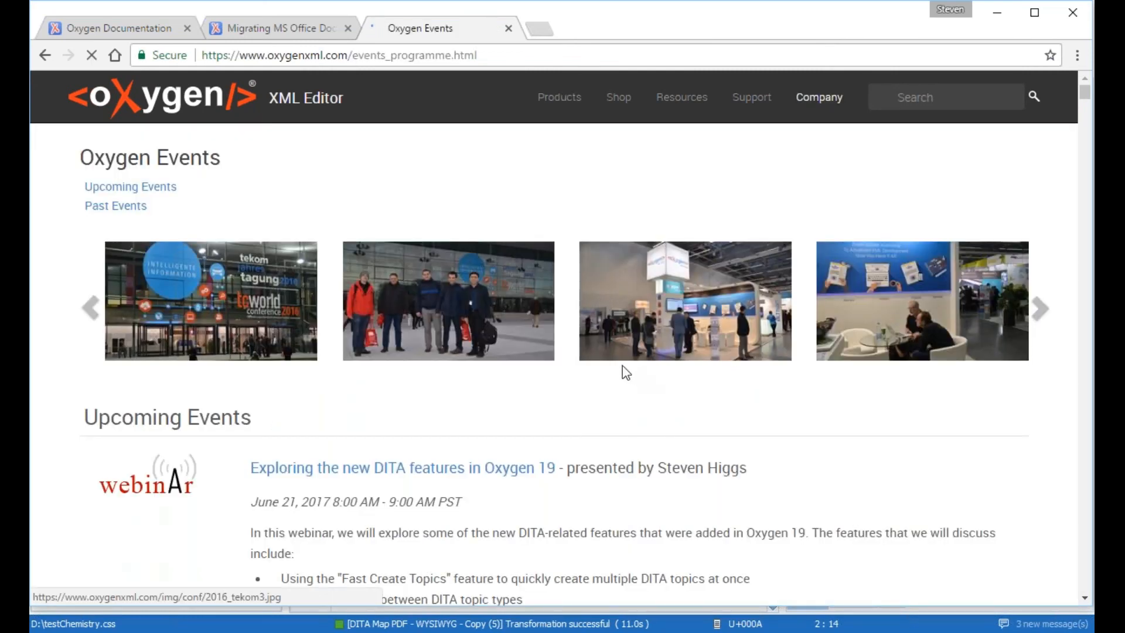
# Look through the upcoming events and the past events back to the XML Prague 2017 entry.
pyautogui.scroll(-12, 555, 419)
pyautogui.scroll(9, 595, 397)
pyautogui.scroll(3, 510, 340)
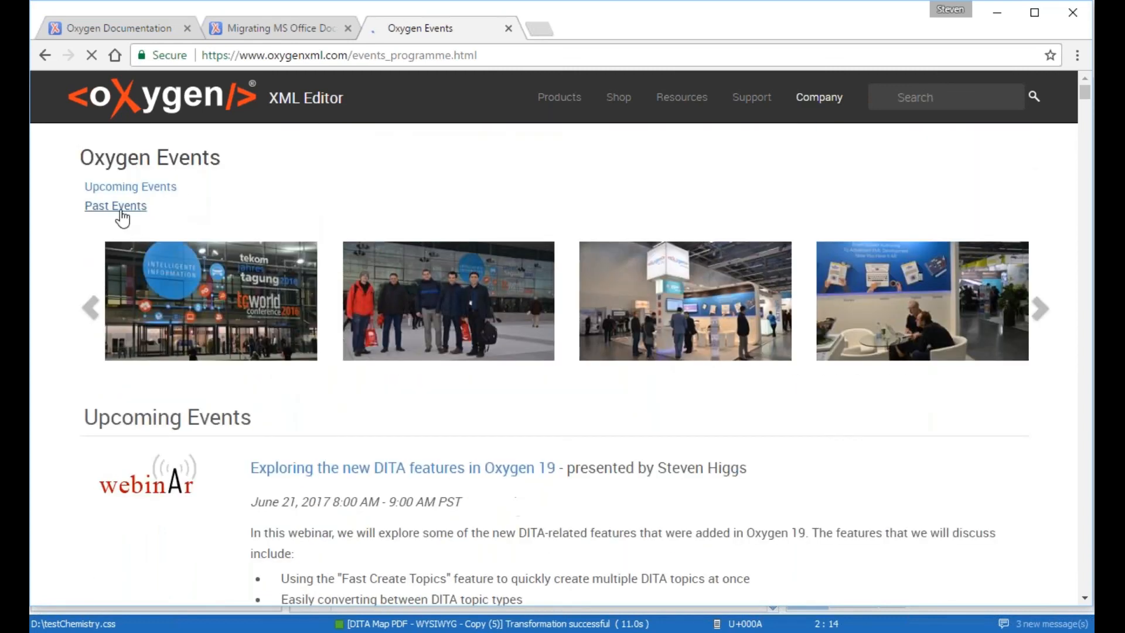
pyautogui.click(117, 208)
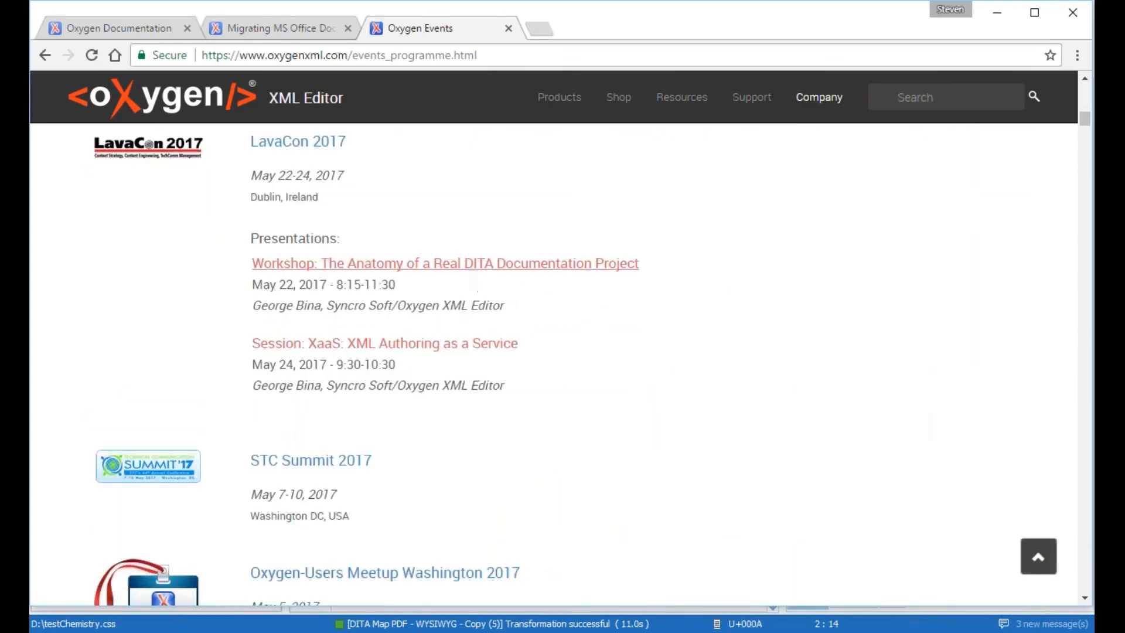
pyautogui.scroll(-1, 490, 276)
pyautogui.scroll(1, 548, 300)
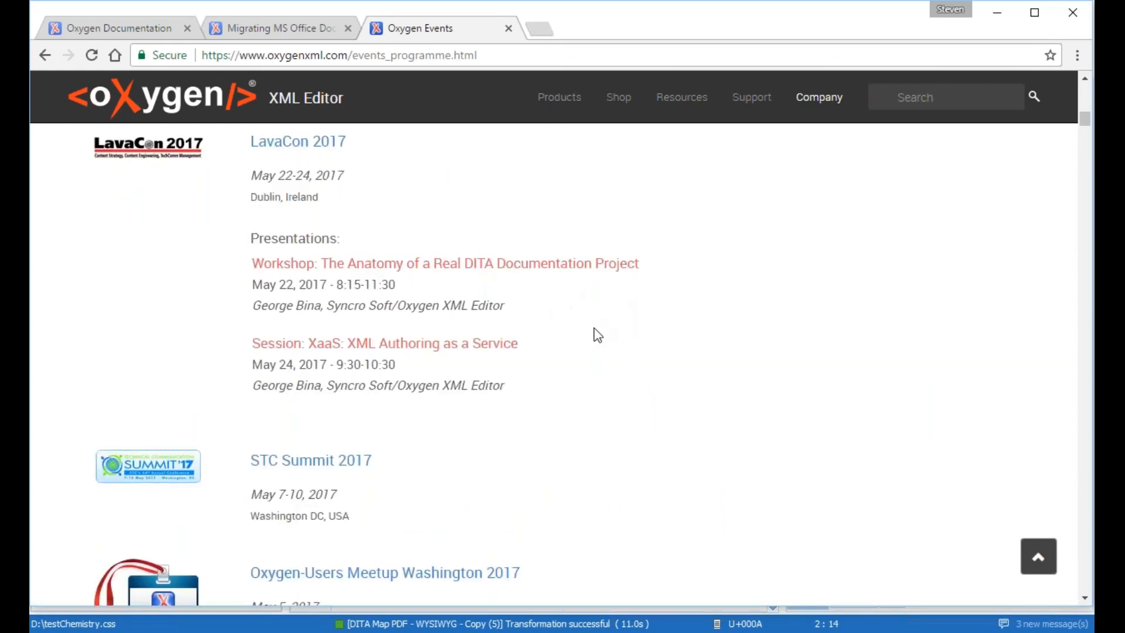
pyautogui.scroll(-4, 593, 334)
pyautogui.scroll(-6, 557, 368)
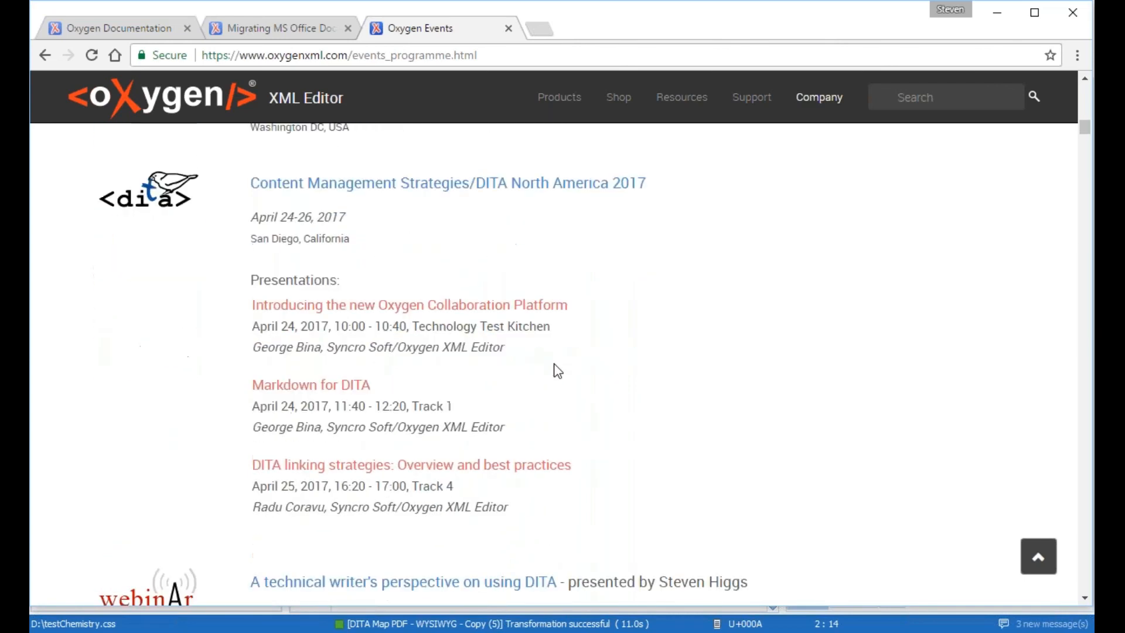
pyautogui.scroll(-10, 561, 360)
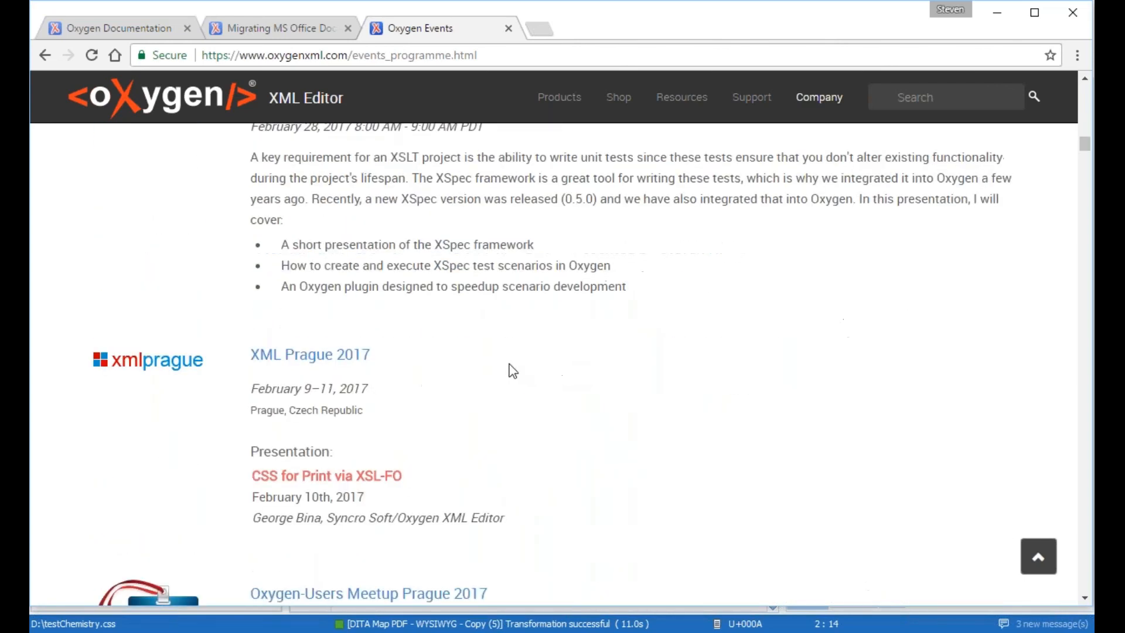
# Open the XML Prague 2017 site and the CSS for Print via XSL-FO link, review the Friday schedule and return to Oxygen Events.
pyautogui.click(369, 283)
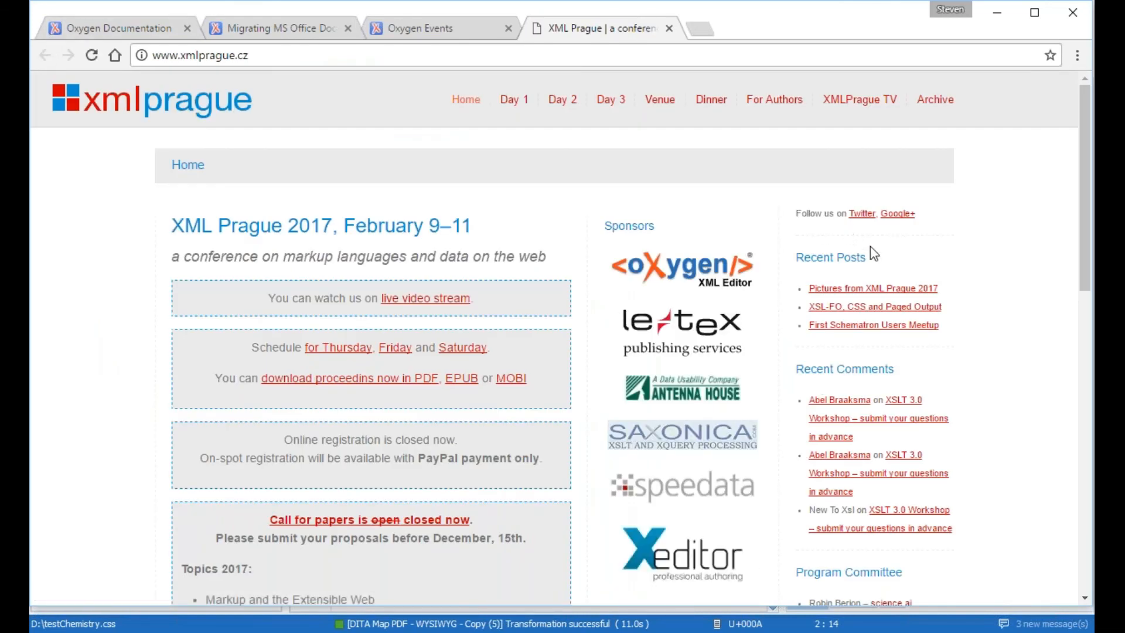
pyautogui.click(435, 28)
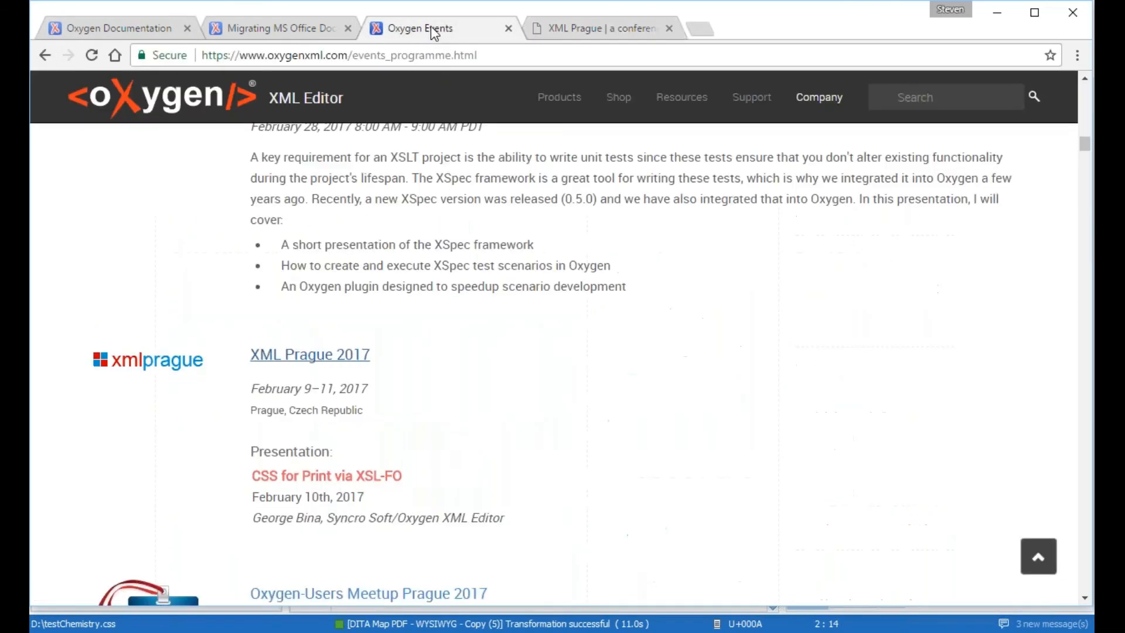
pyautogui.click(343, 484)
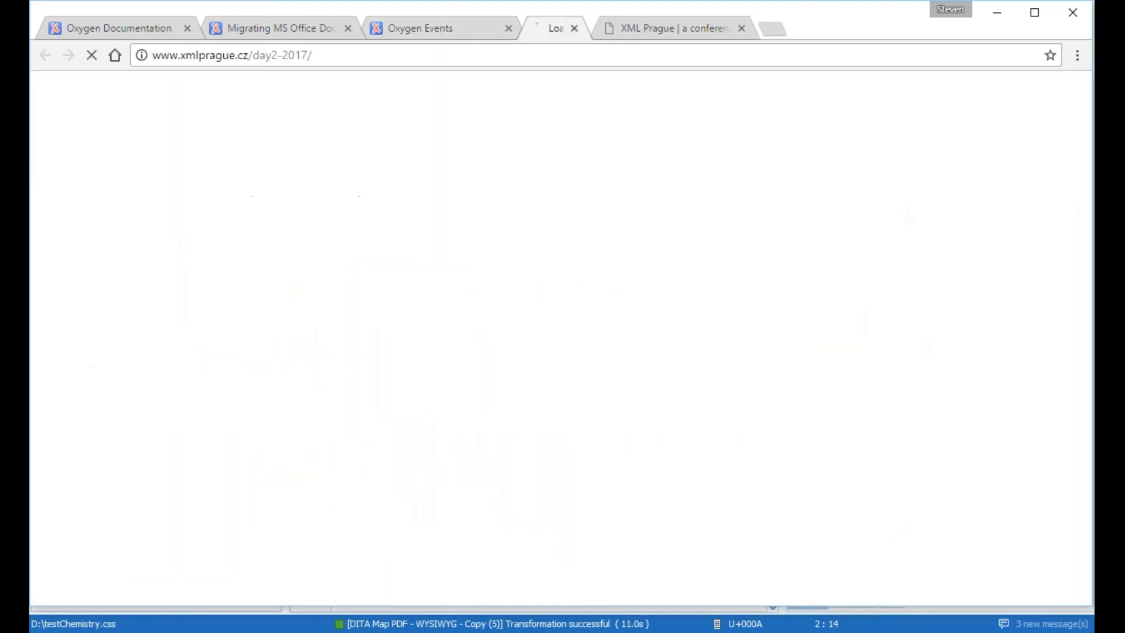
pyautogui.scroll(-1, 568, 221)
pyautogui.scroll(-2, 567, 221)
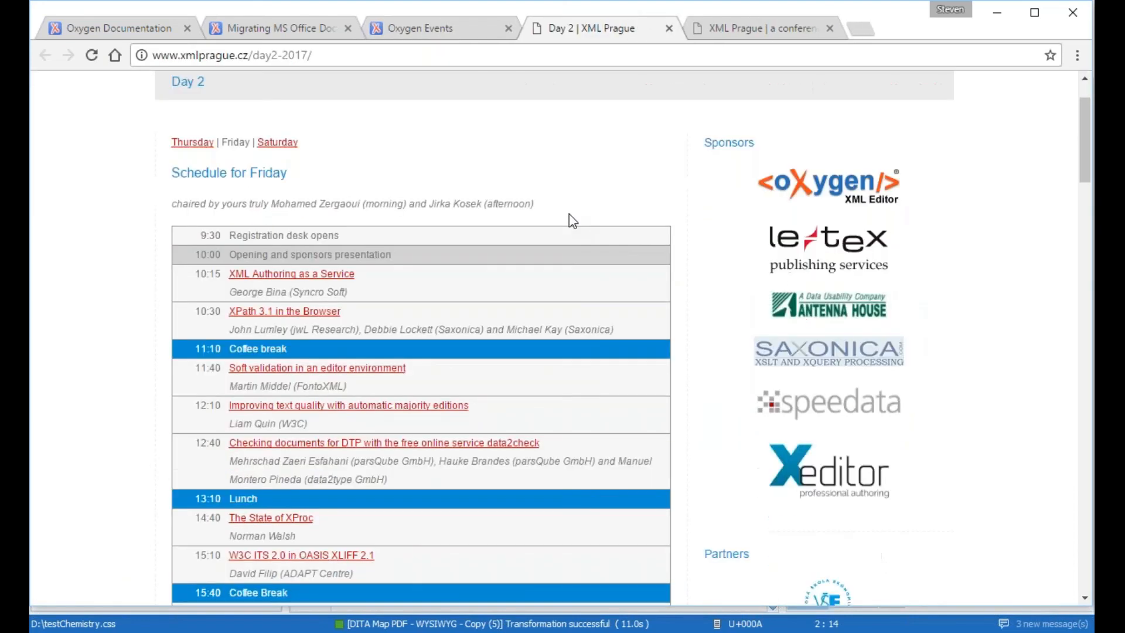
pyautogui.scroll(-3, 566, 176)
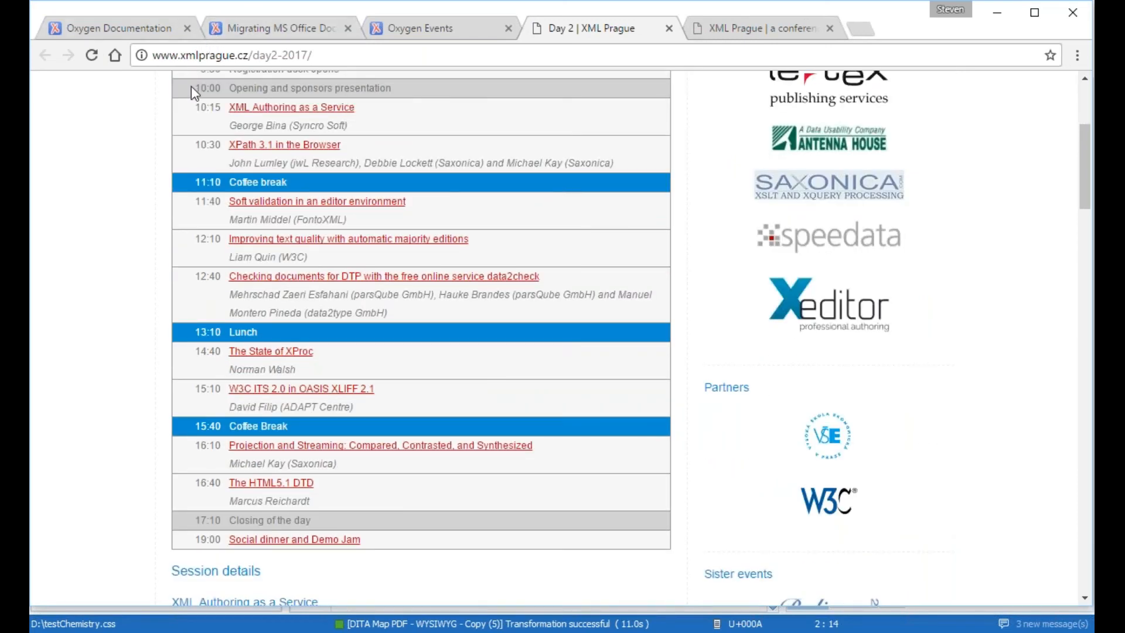
pyautogui.click(417, 29)
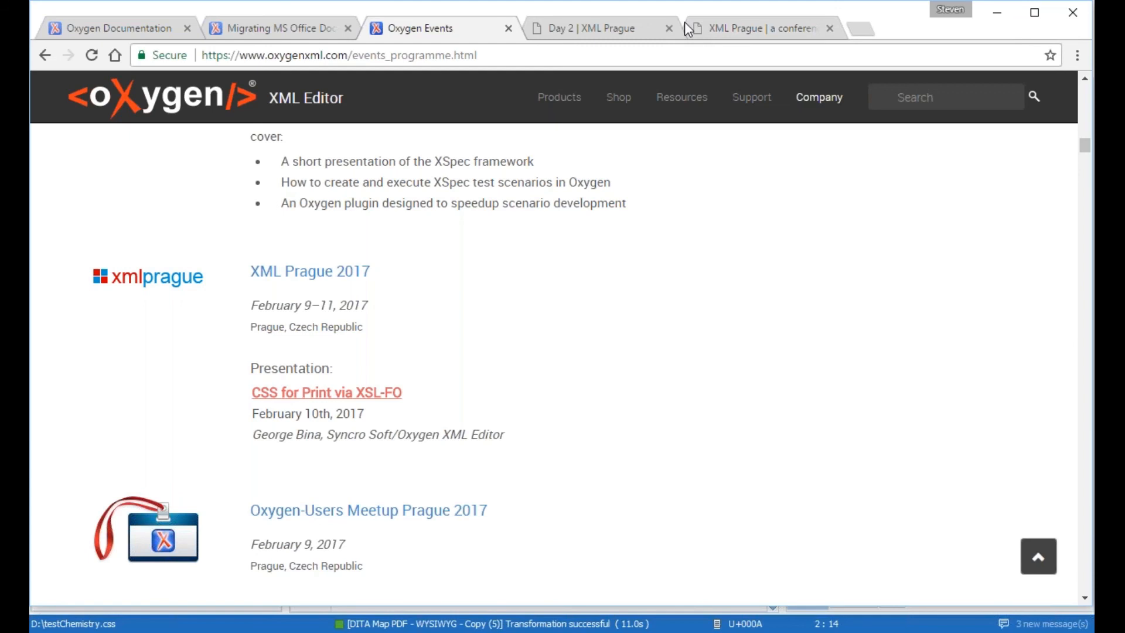
pyautogui.scroll(-1, 671, 293)
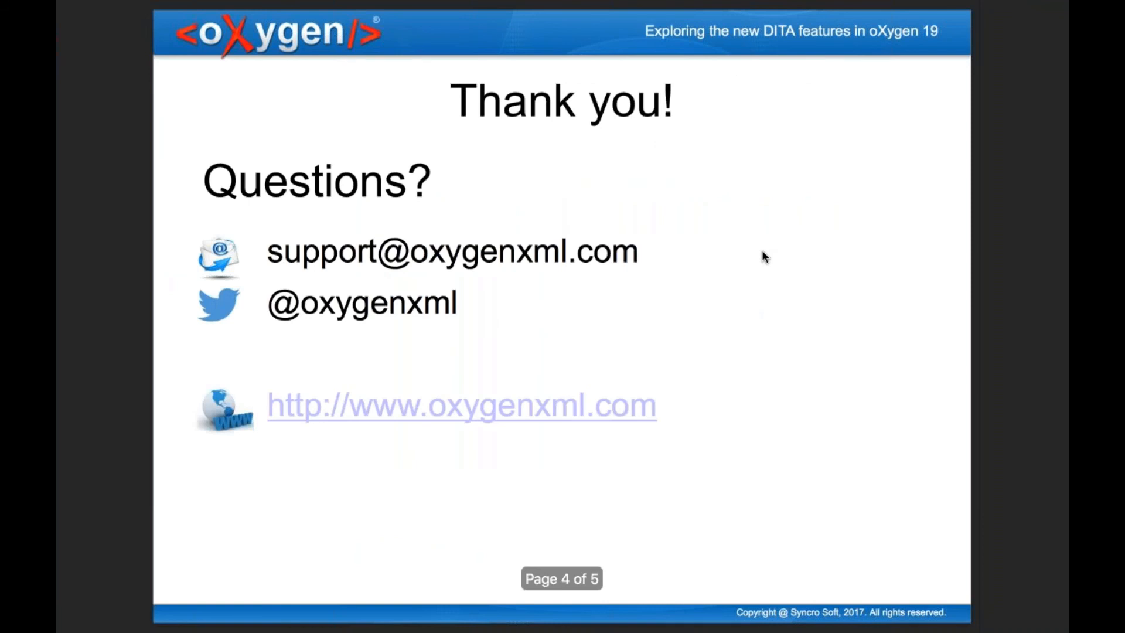
pyautogui.press('Right')
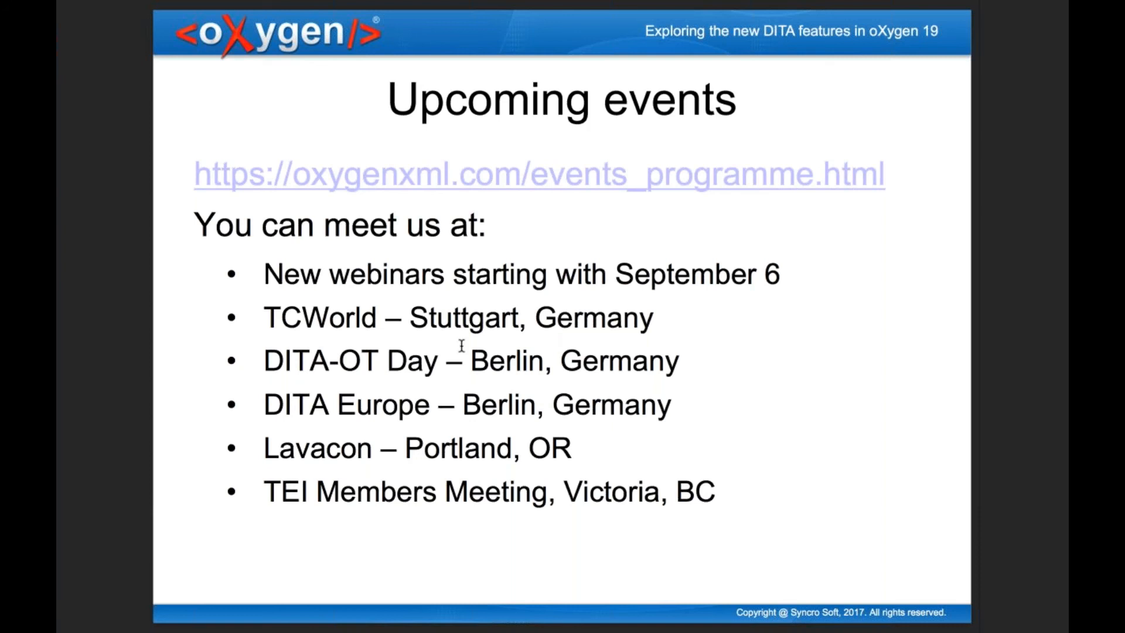
pyautogui.moveTo(474, 284); pyautogui.dragTo(789, 279)
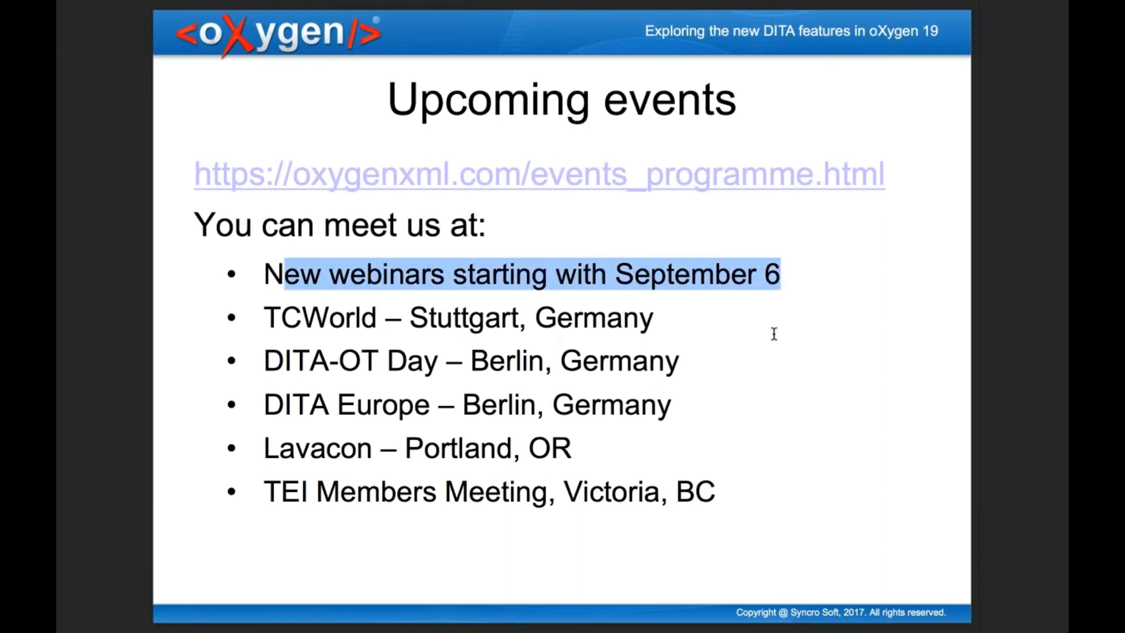